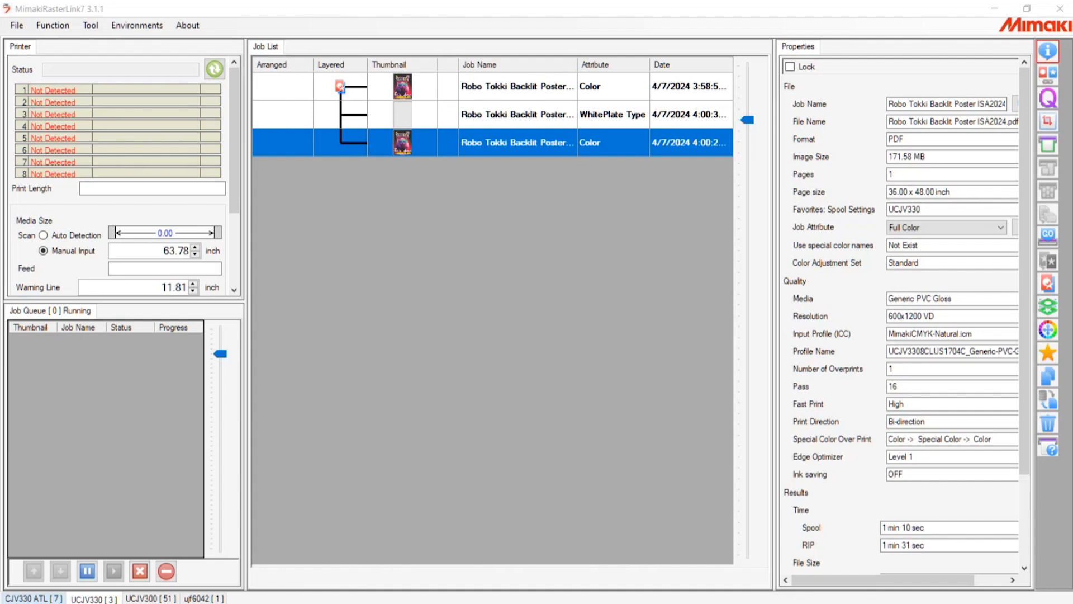
Step: Look through the job lists of the CJV330 ATL, UCJV330, UCJV300 and ujf6042 printers, widening the properties view of the ujf6042 job
{"action": "left_click", "coordinate": [34, 597]}
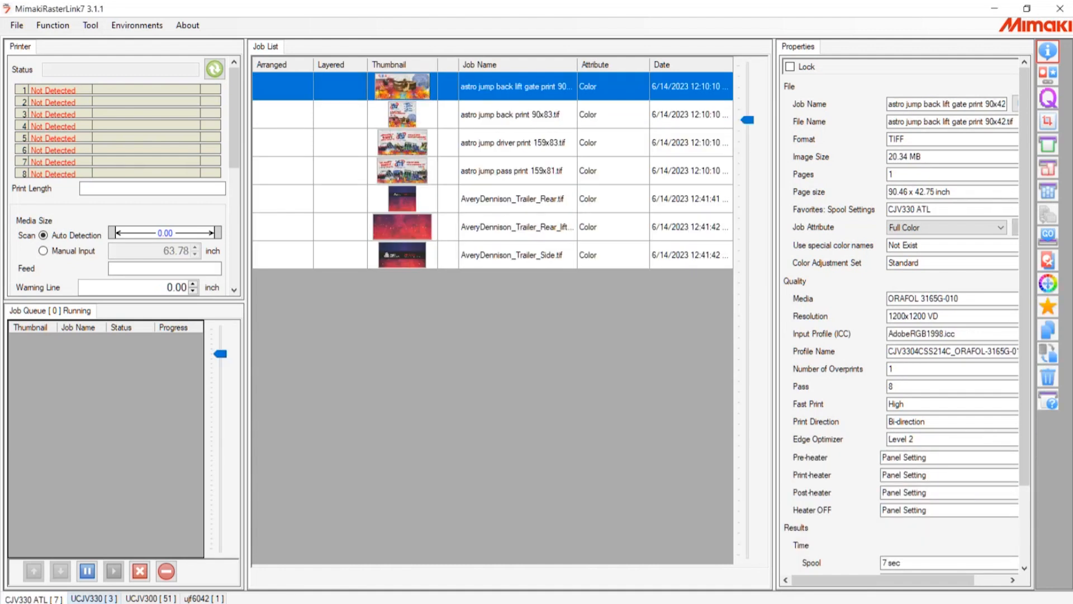
{"action": "left_click", "coordinate": [94, 597]}
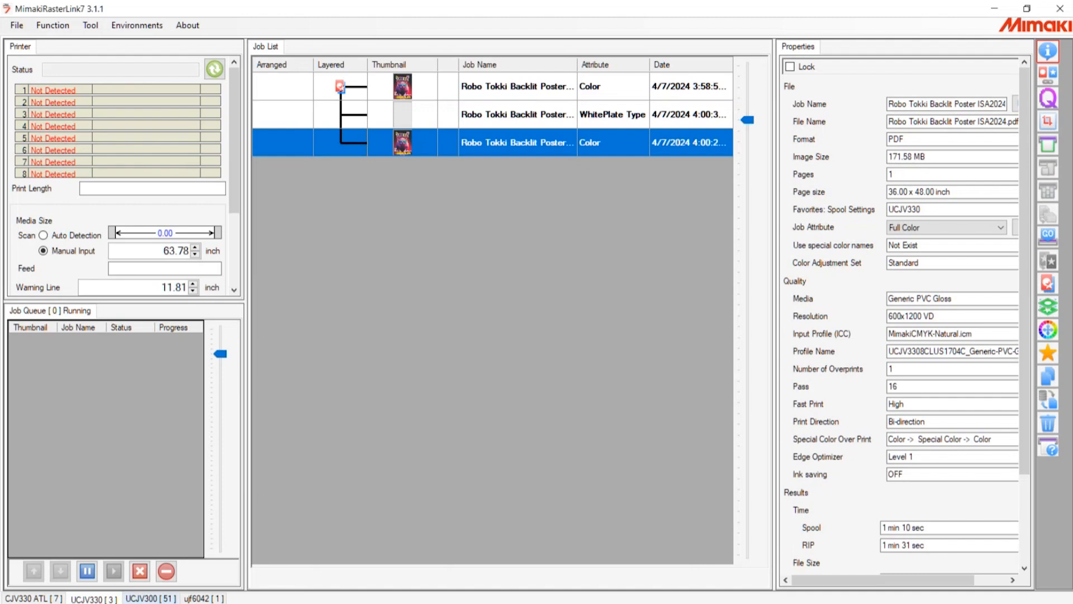
{"action": "left_click", "coordinate": [150, 597]}
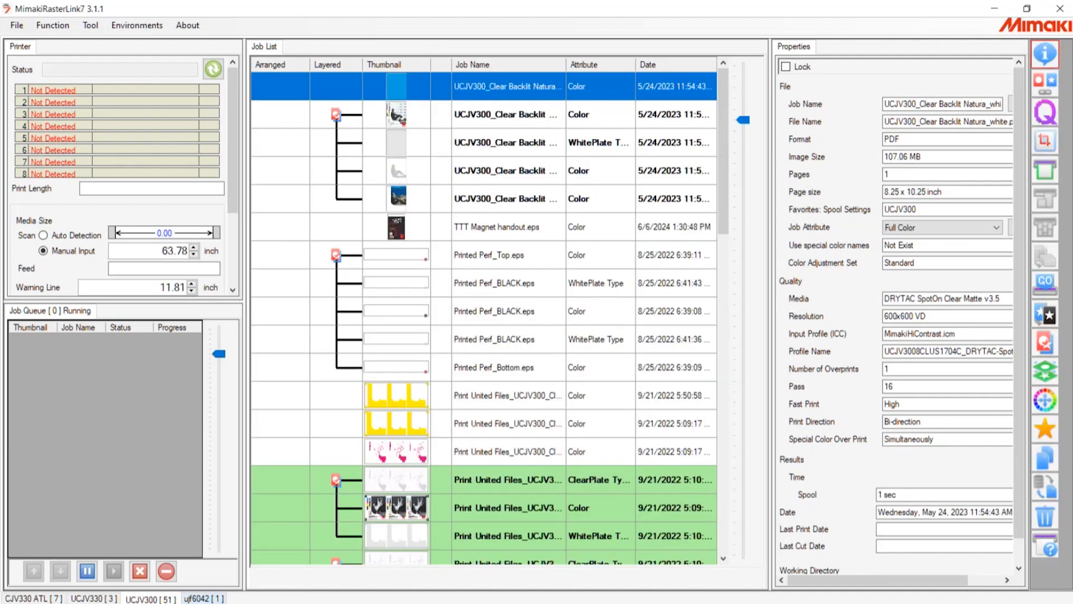
{"action": "left_click", "coordinate": [204, 597]}
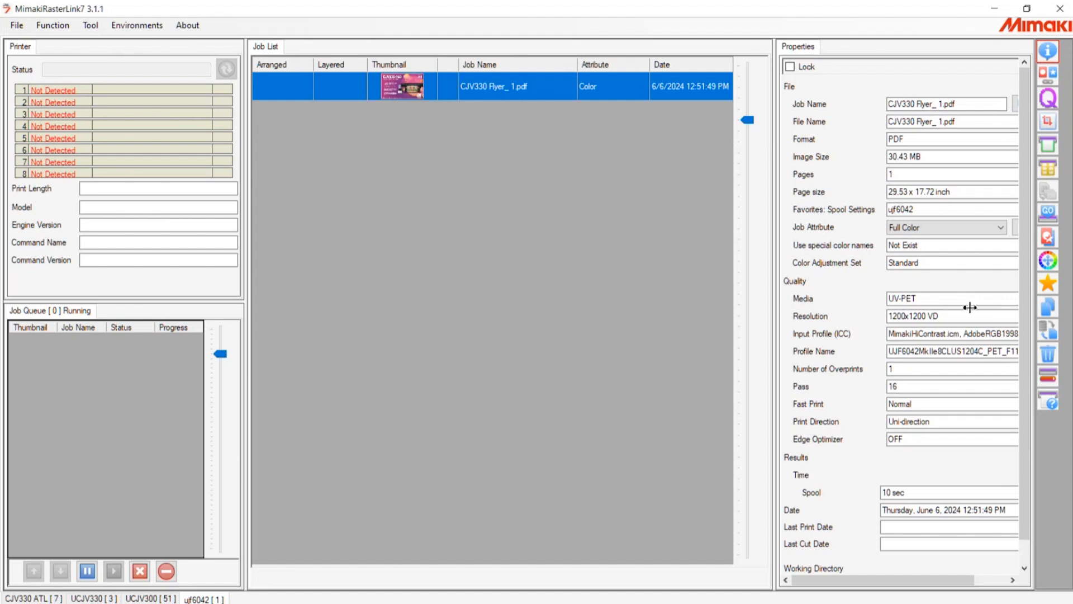
{"action": "left_click_drag", "start_coordinate": [782, 316], "coordinate": [625, 315]}
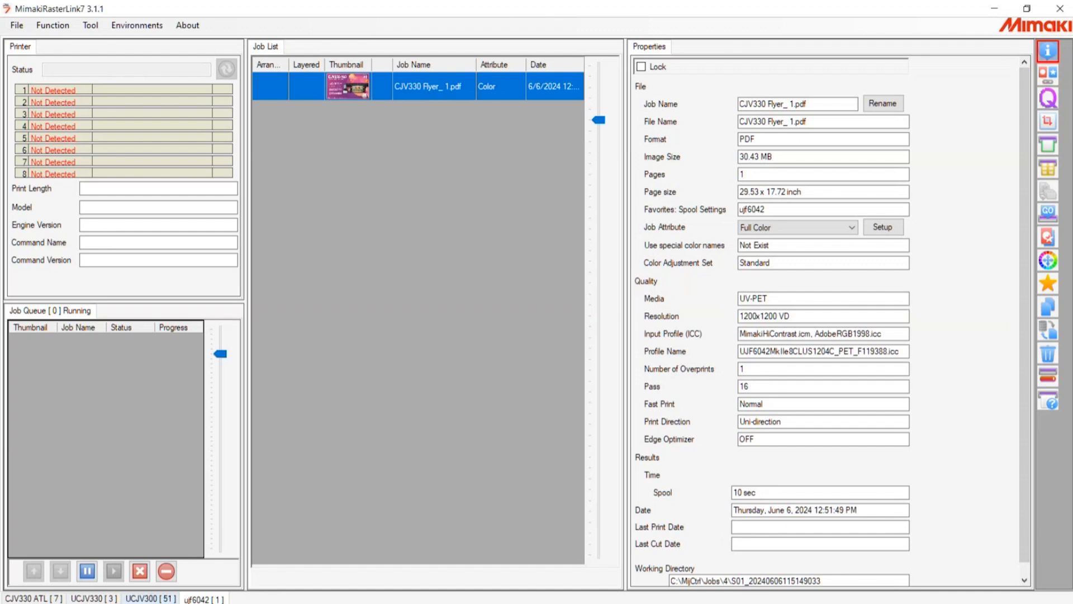
Step: Examine the properties of the layered ClearPlate job from the Print United files in the UCJV300 job list
{"action": "left_click", "coordinate": [150, 598]}
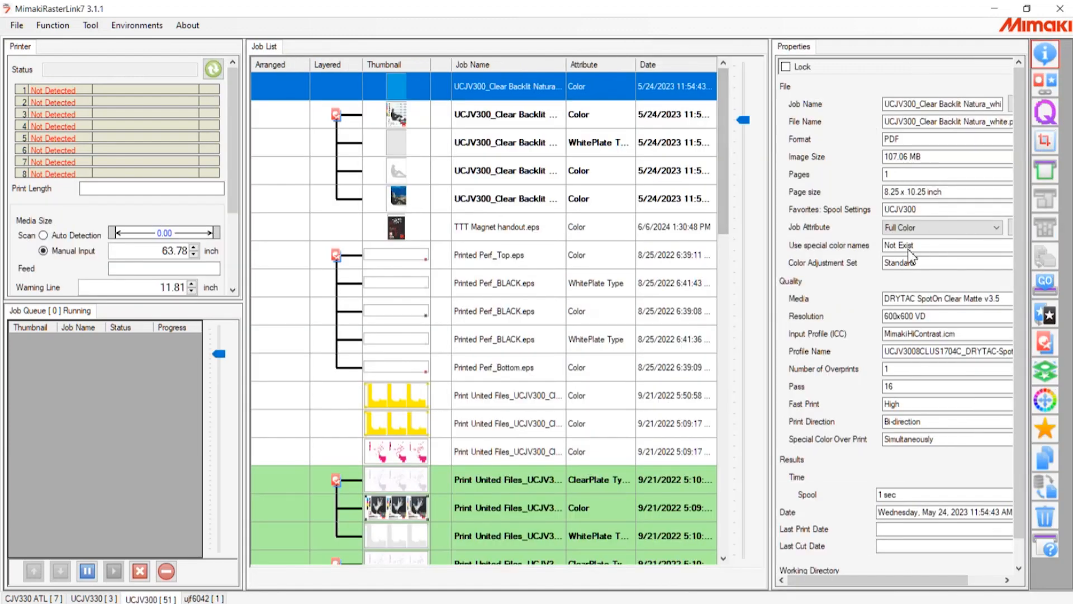
{"action": "scroll", "coordinate": [674, 517], "scroll_direction": "down", "scroll_amount": 1}
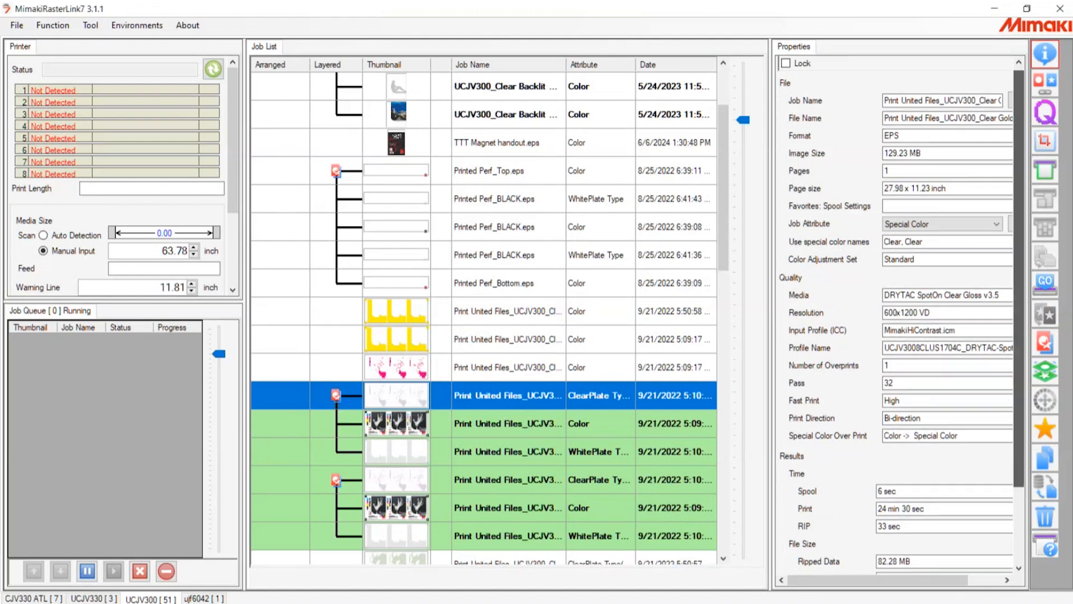
{"action": "left_click_drag", "start_coordinate": [1019, 278], "coordinate": [1019, 325]}
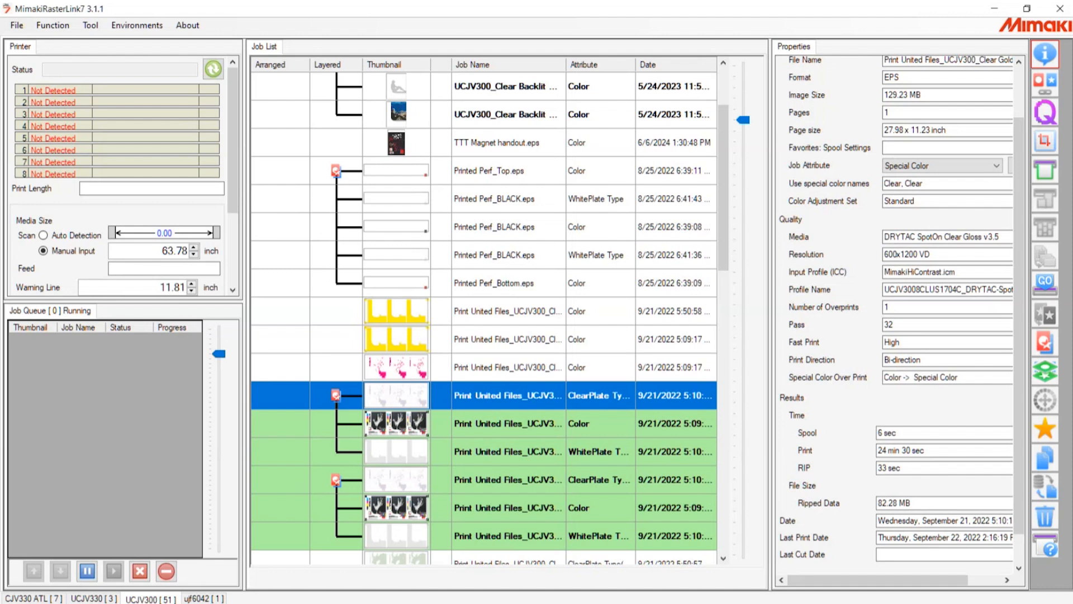
Step: Open the print quality settings of the ujf6042 job CJV330 Flyer_ 1.pdf and view its inkset options
{"action": "left_click", "coordinate": [203, 598]}
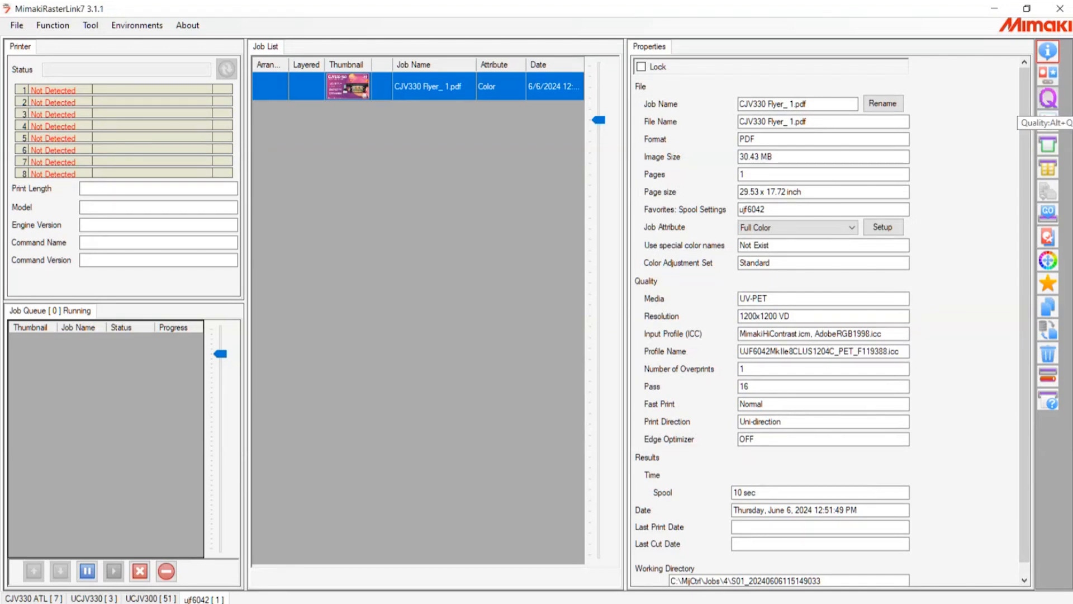
{"action": "left_click", "coordinate": [1048, 98]}
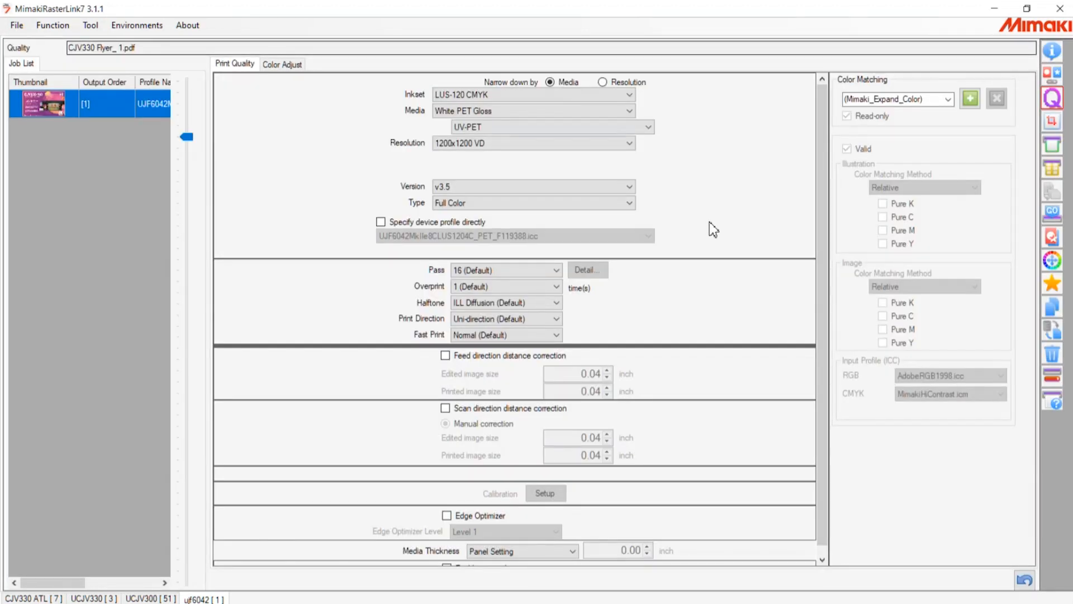
{"action": "left_click", "coordinate": [628, 94]}
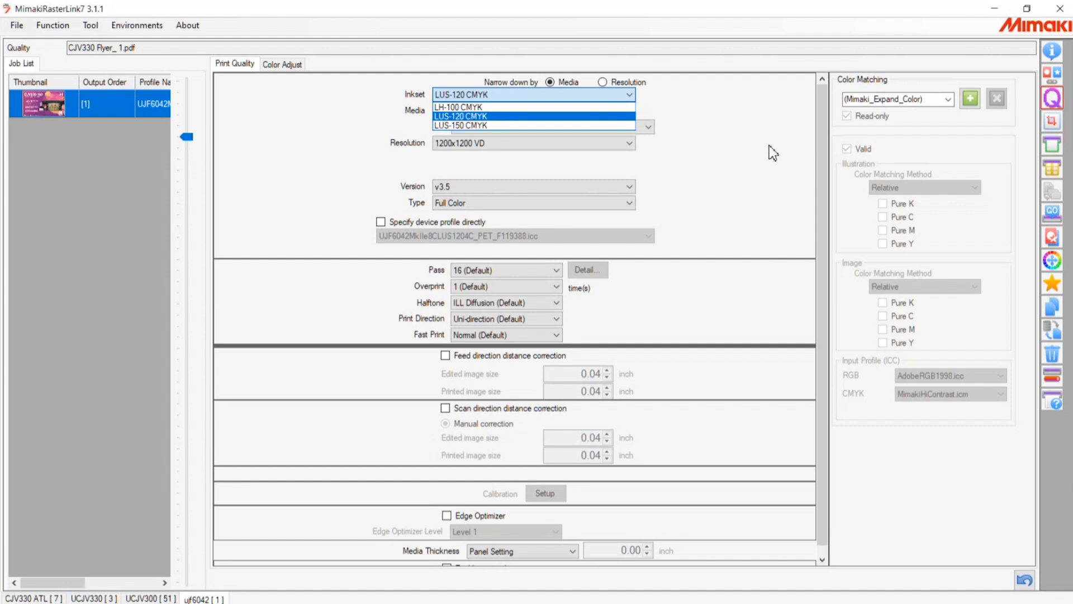
{"action": "key", "text": "Tab"}
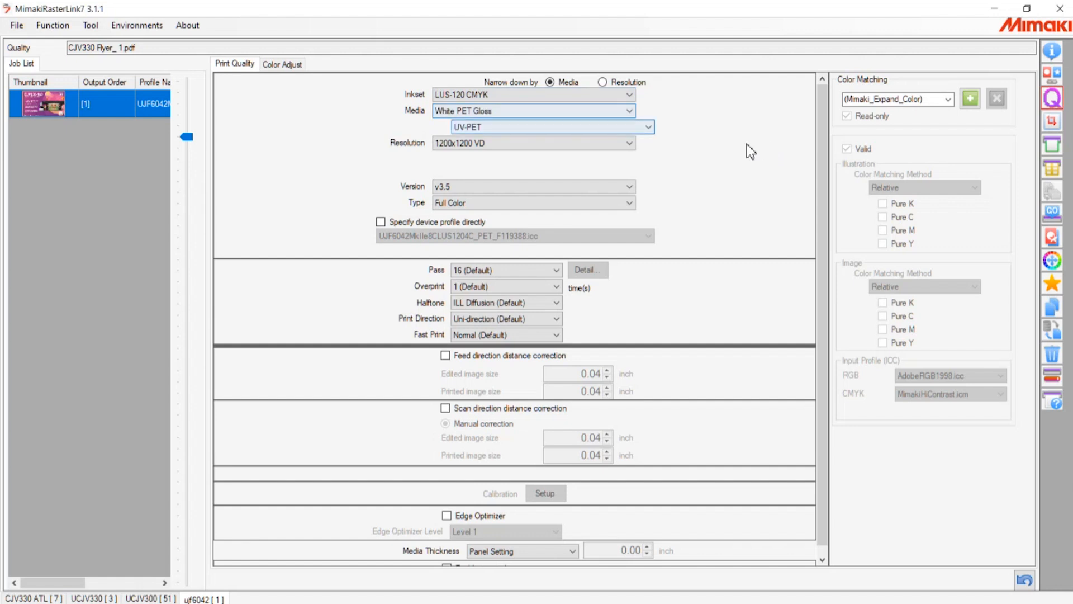
Step: Go through the media types, set the media to Acrylic and view the media names offered for it
{"action": "key", "text": "alt+Down"}
{"action": "key", "text": "Down"}
{"action": "key", "text": "Down"}
{"action": "key", "text": "Down"}
{"action": "key", "text": "Up"}
{"action": "key", "text": "Up"}
{"action": "key", "text": "Up"}
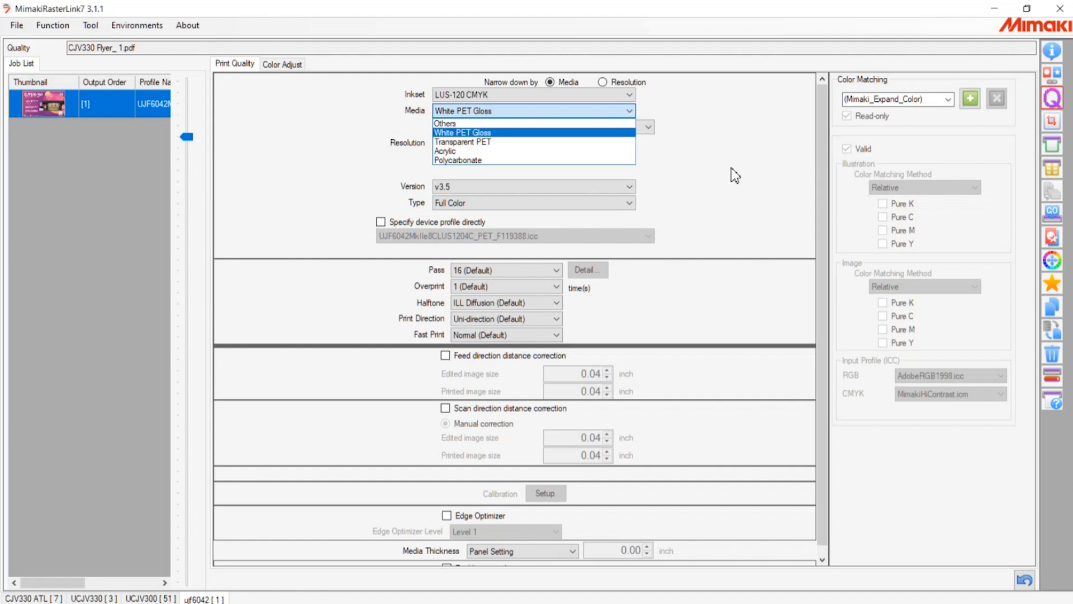
{"action": "key", "text": "Up"}
{"action": "key", "text": "Down"}
{"action": "key", "text": "Down"}
{"action": "key", "text": "Down"}
{"action": "key", "text": "Down"}
{"action": "key", "text": "Up"}
{"action": "key", "text": "Up"}
{"action": "key", "text": "Up"}
{"action": "key", "text": "Down"}
{"action": "key", "text": "Down"}
{"action": "key", "text": "Down"}
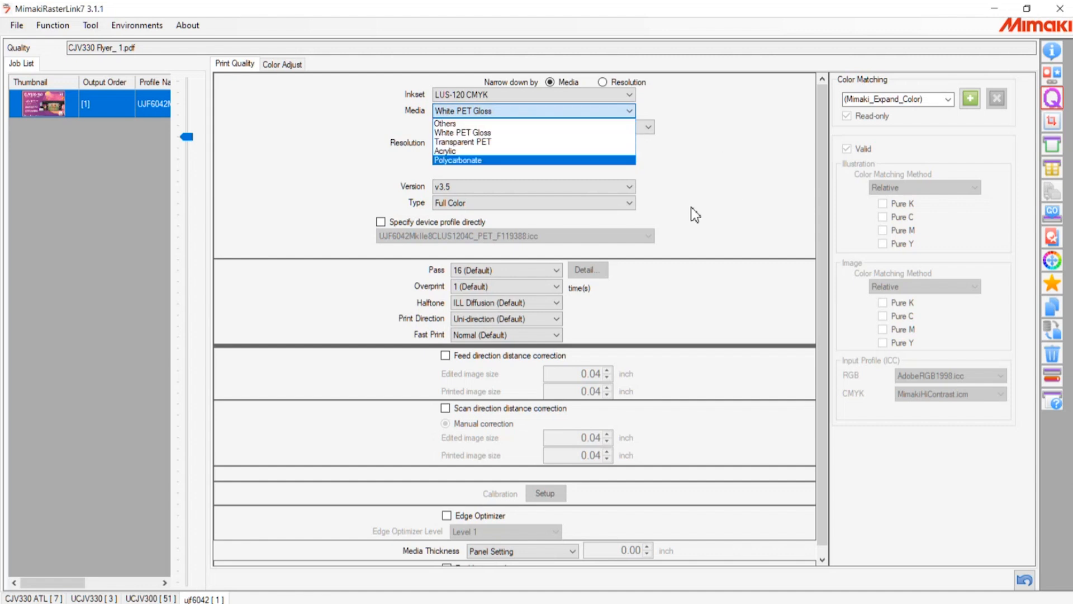
{"action": "key", "text": "Up"}
{"action": "key", "text": "Up"}
{"action": "key", "text": "Up"}
{"action": "key", "text": "Up"}
{"action": "key", "text": "Down"}
{"action": "key", "text": "Down"}
{"action": "key", "text": "Down"}
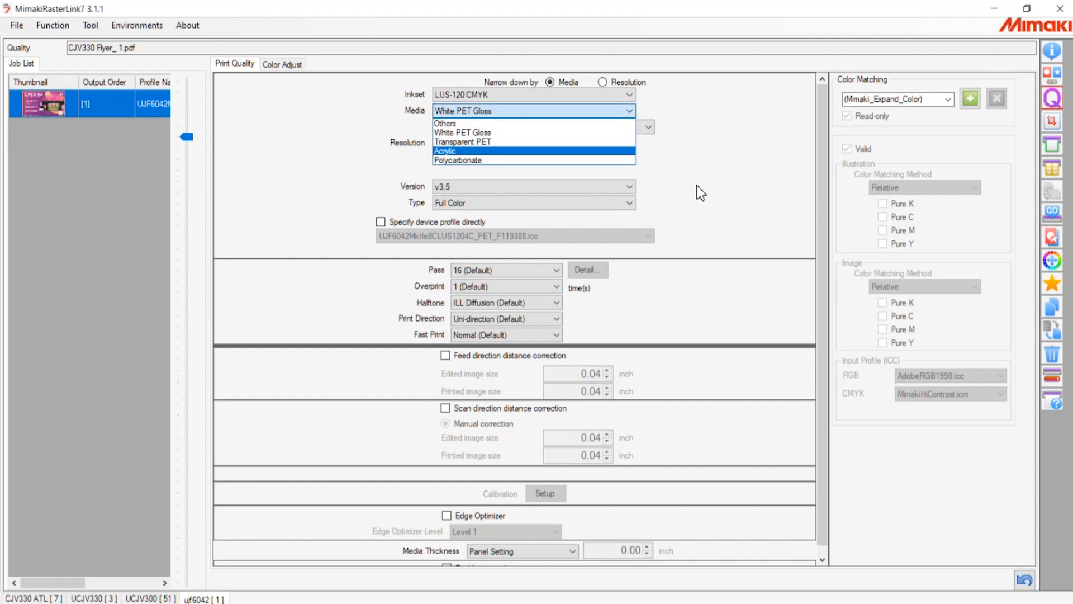
{"action": "left_click", "coordinate": [560, 151]}
{"action": "left_click", "coordinate": [575, 127]}
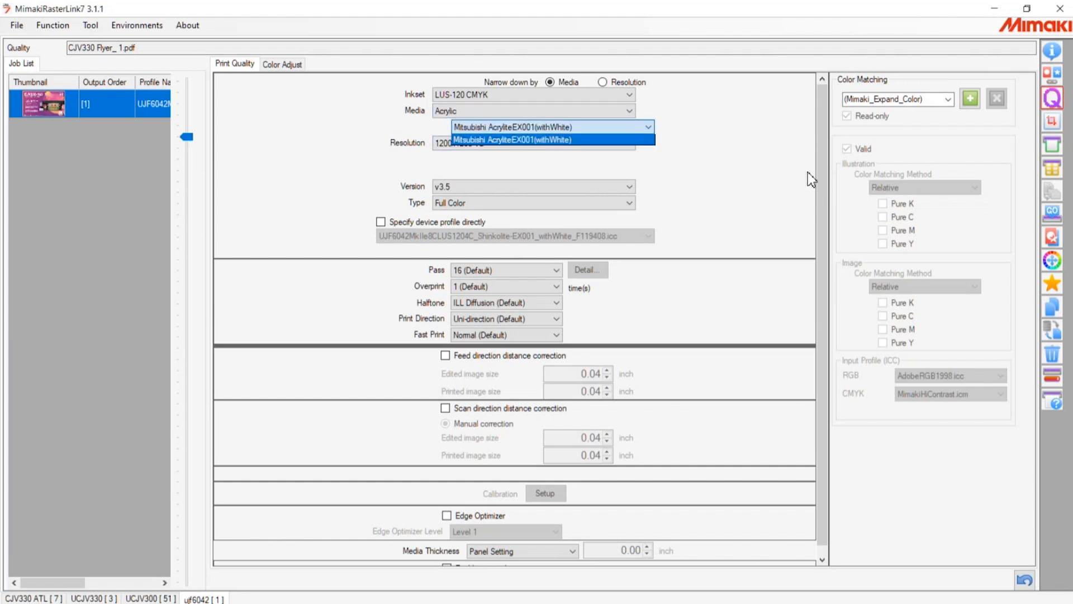
Step: Set the media back to White PET Gloss and choose UV-PET as its media name
{"action": "left_click", "coordinate": [576, 111]}
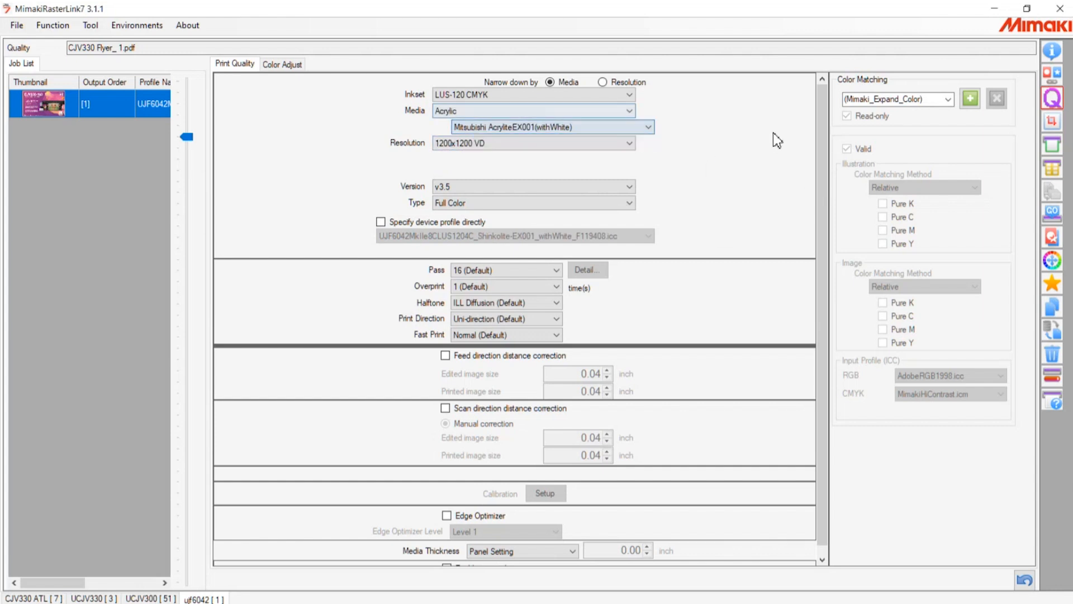
{"action": "left_click", "coordinate": [545, 132]}
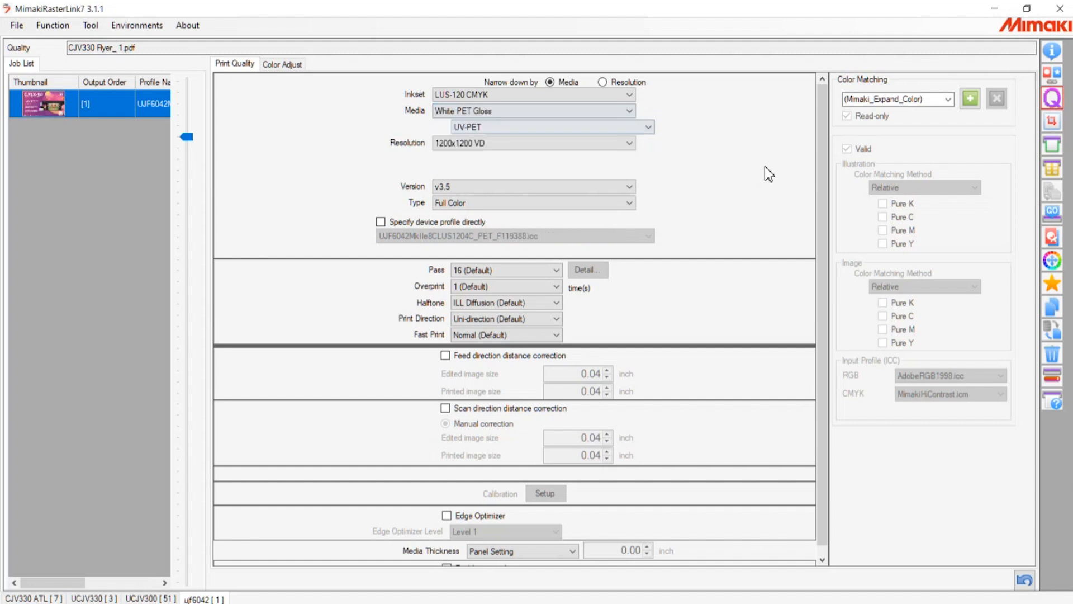
{"action": "left_click", "coordinate": [551, 127]}
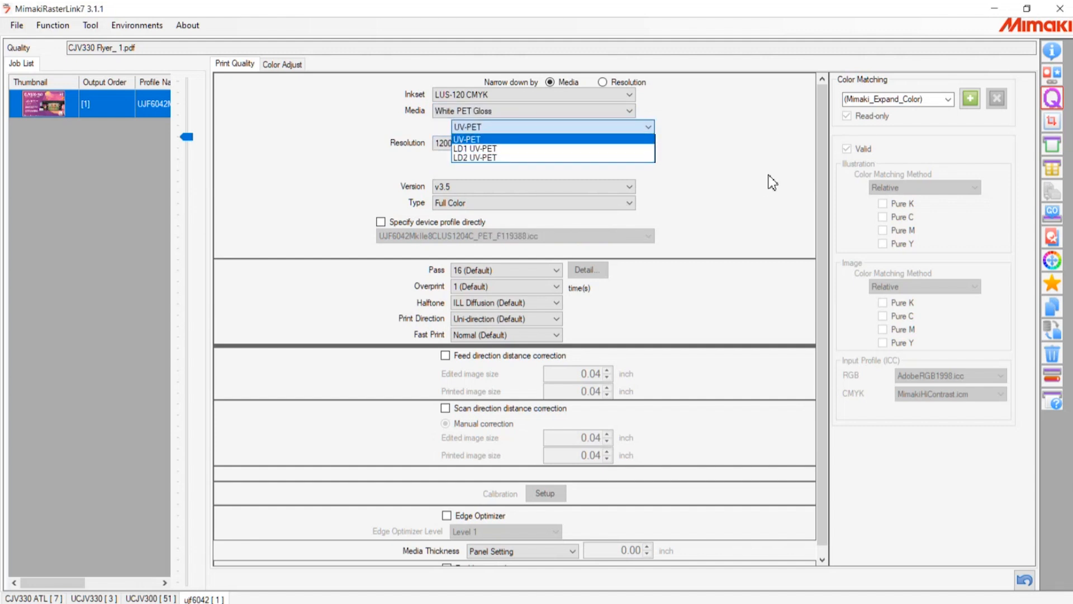
{"action": "left_click", "coordinate": [551, 139]}
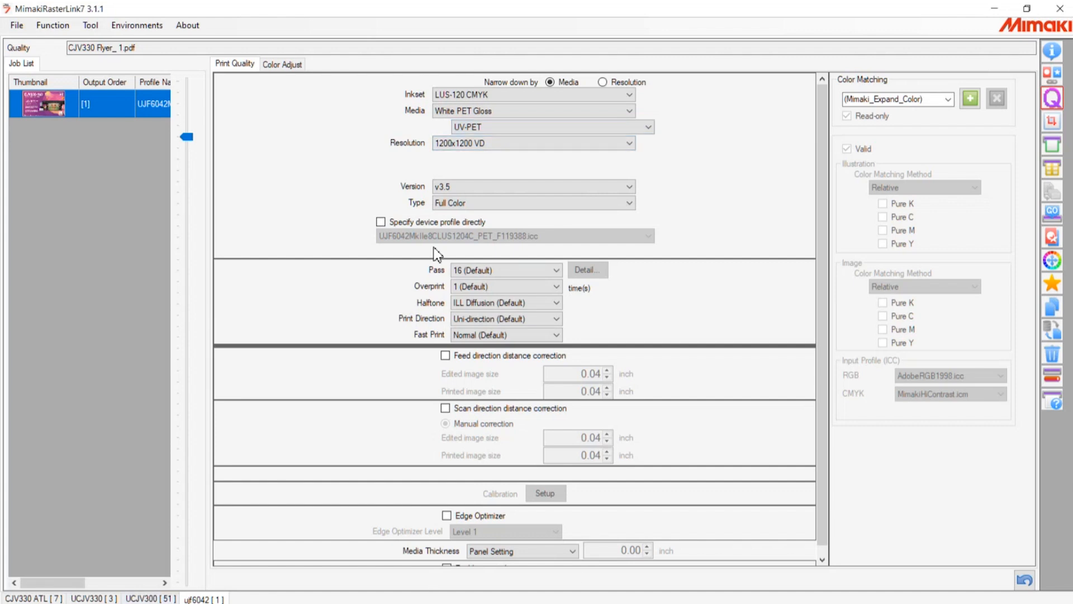
Step: Review the available print resolutions and set the resolution to 600x600 VD
{"action": "left_click", "coordinate": [616, 143]}
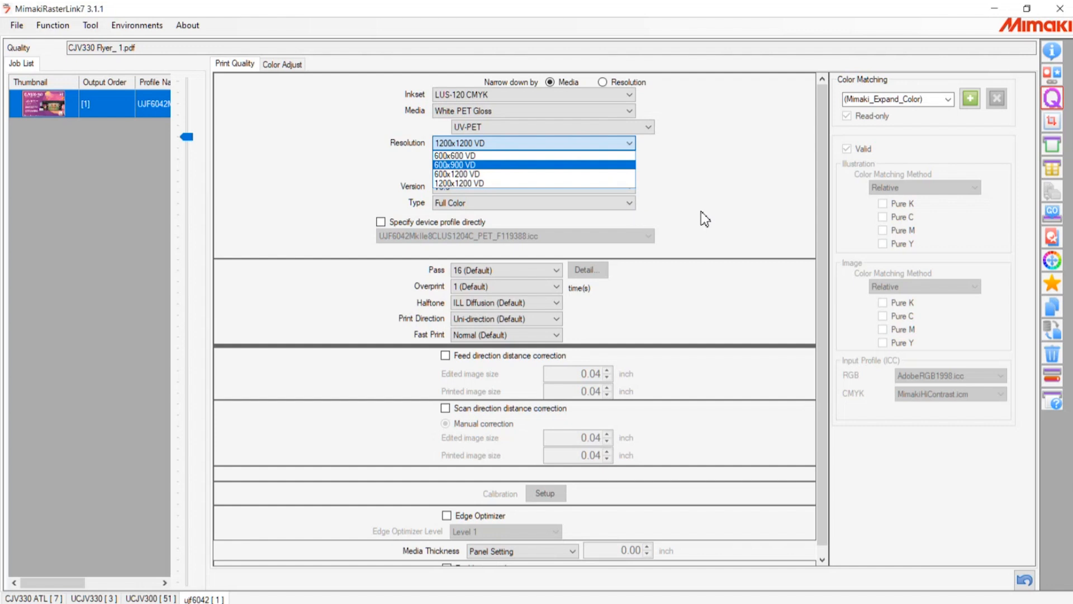
{"action": "left_click", "coordinate": [880, 214]}
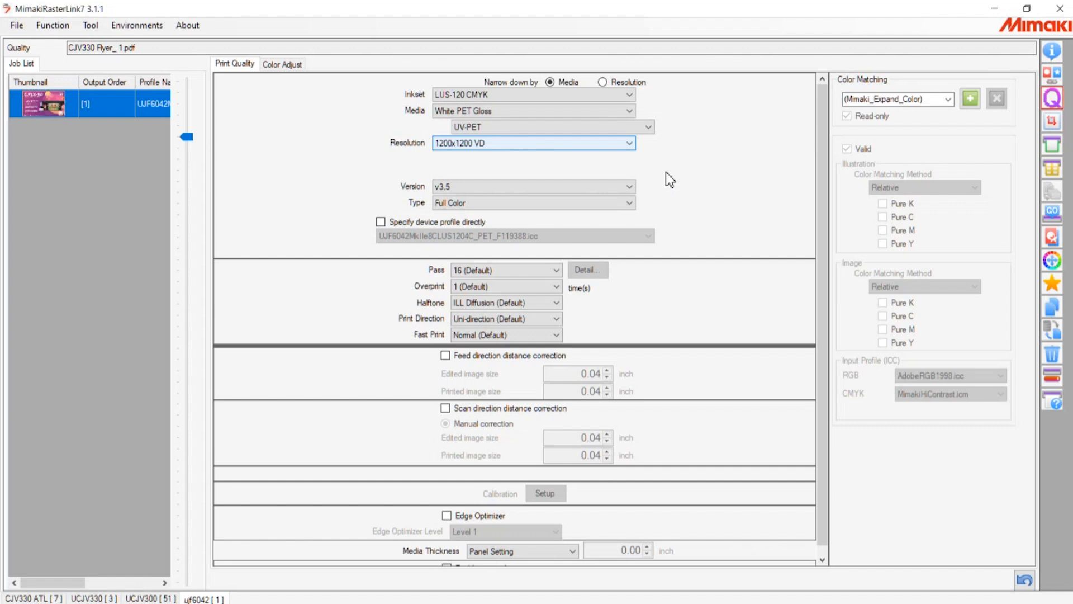
{"action": "key", "text": "alt+Down"}
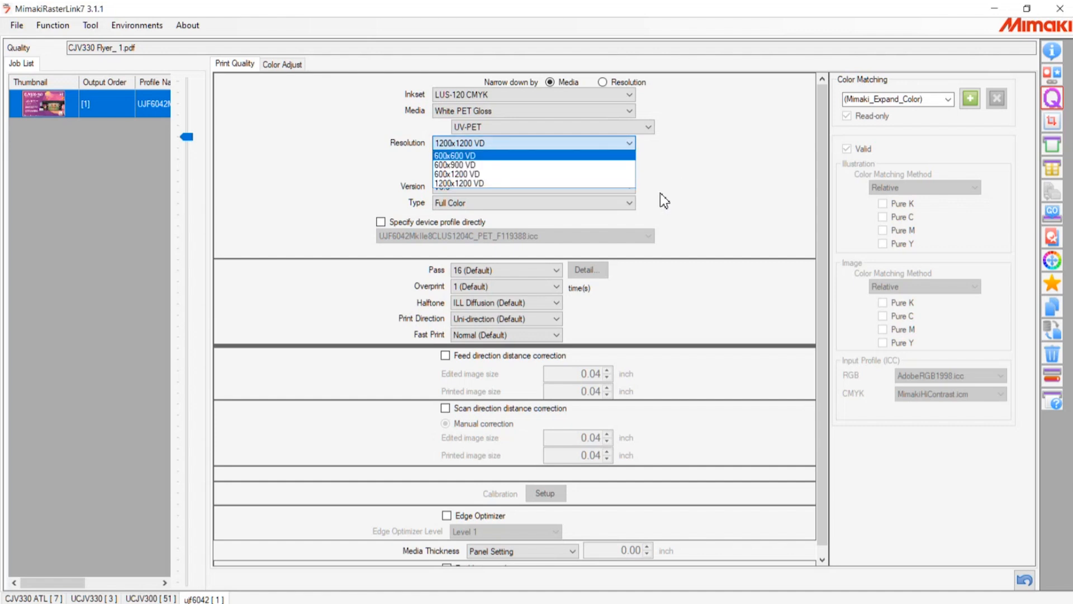
{"action": "key", "text": "Return"}
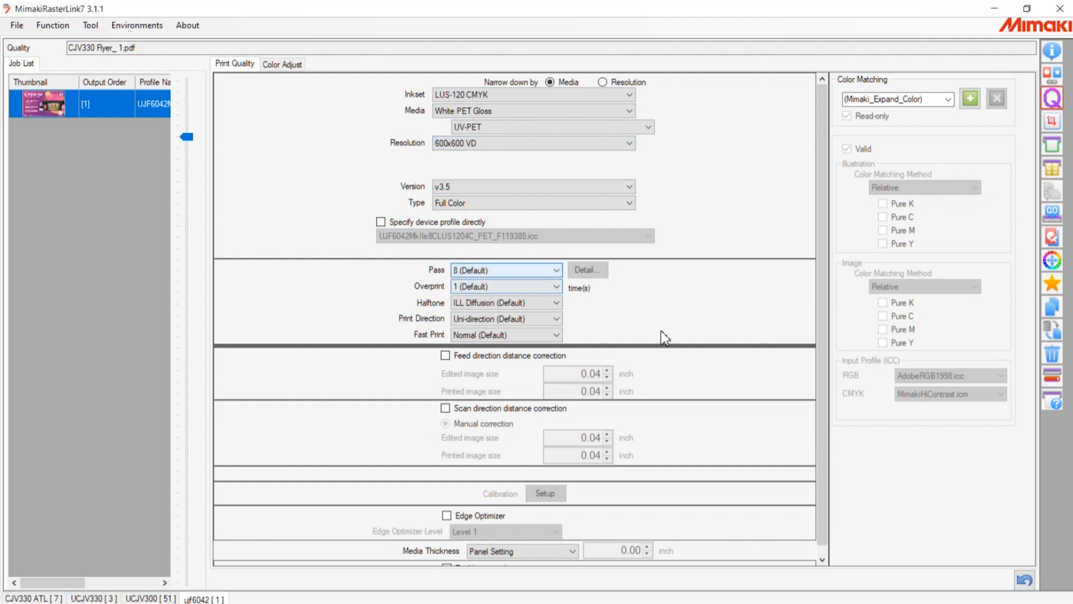
Step: Examine the pass counts offered at 600x600 VD and compare them with the list of available resolutions
{"action": "key", "text": "alt+Down"}
{"action": "key", "text": "Escape"}
{"action": "left_click", "coordinate": [539, 143]}
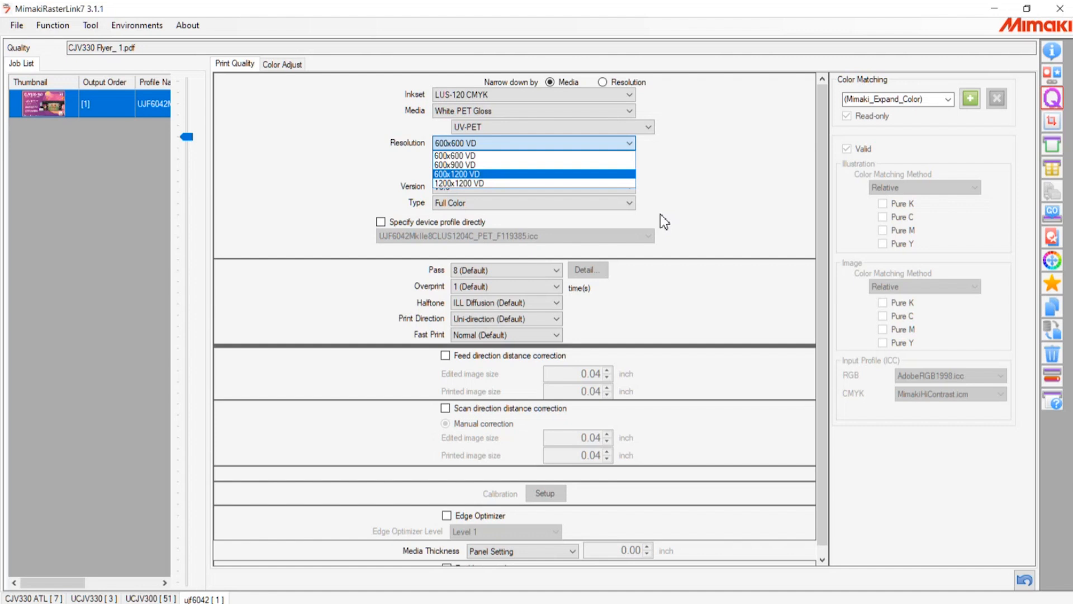
{"action": "key", "text": "Up"}
{"action": "key", "text": "Up"}
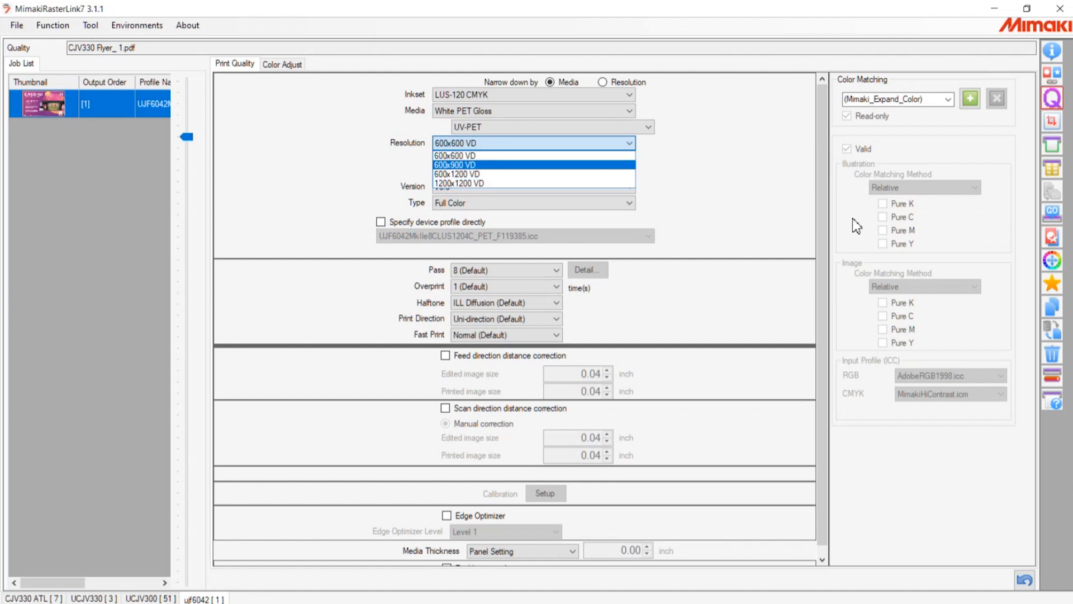
{"action": "key", "text": "Return"}
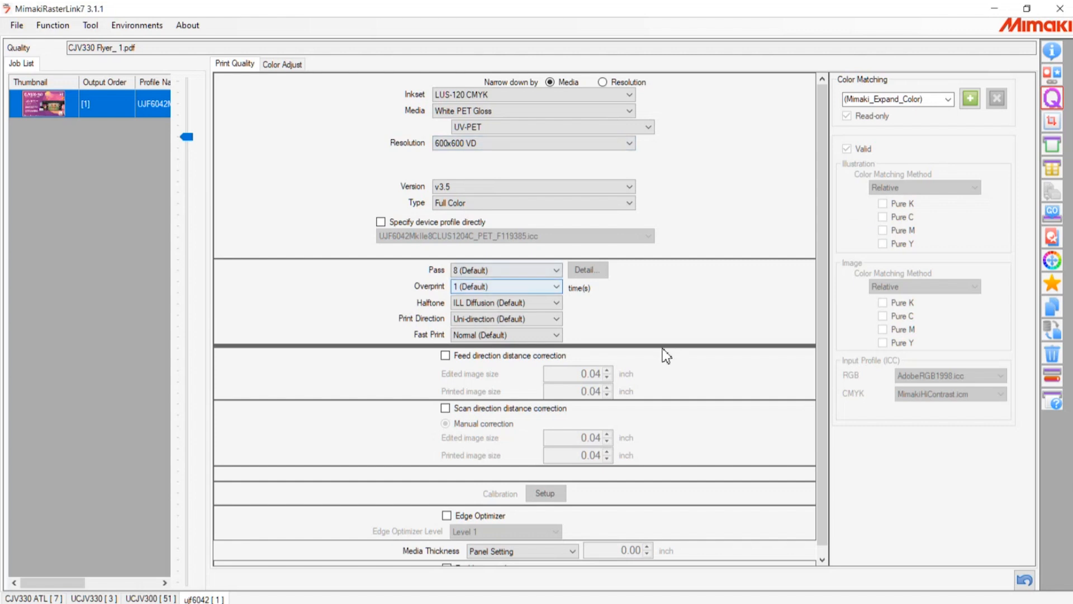
{"action": "left_click", "coordinate": [524, 270]}
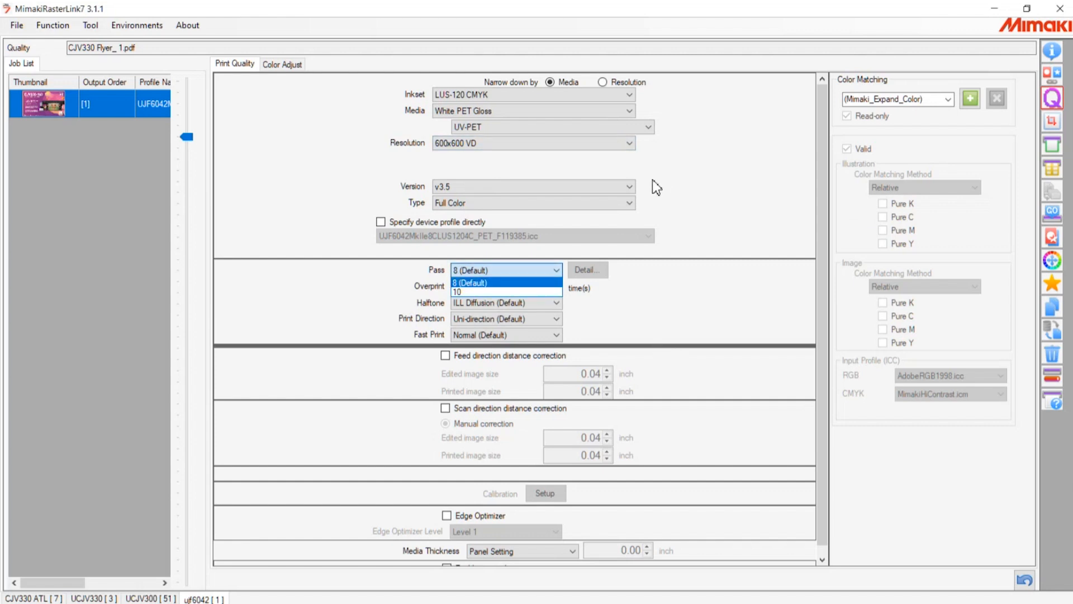
{"action": "key", "text": "Down"}
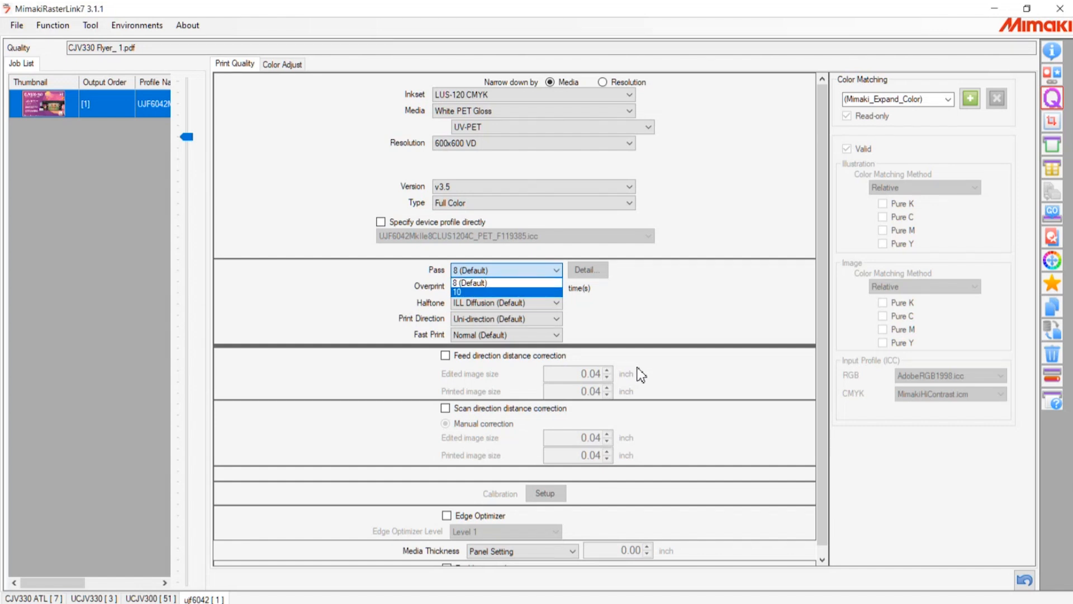
{"action": "left_click", "coordinate": [383, 17]}
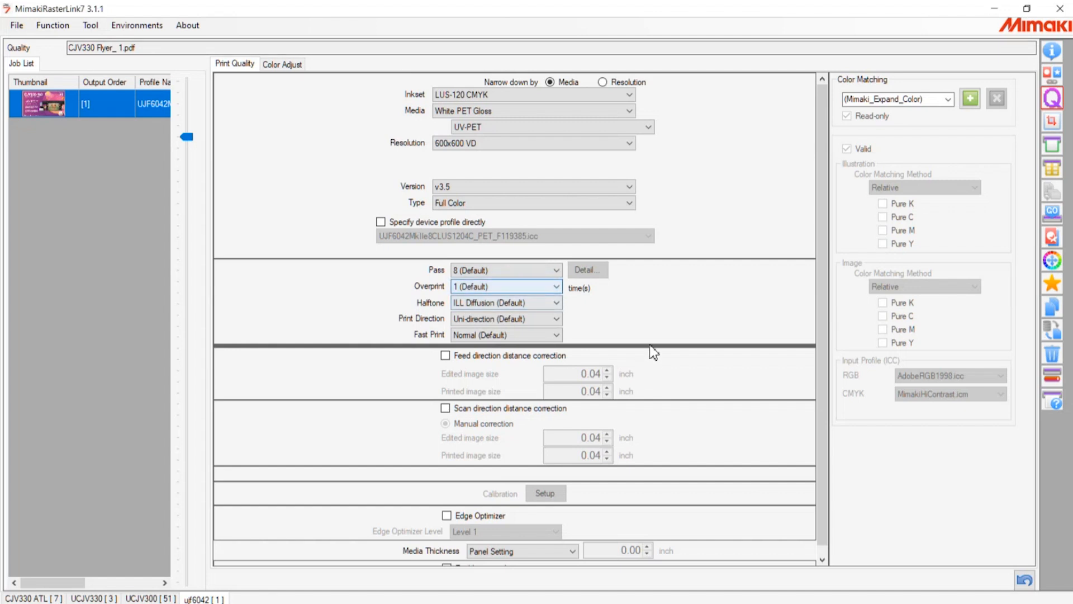
{"action": "left_click", "coordinate": [520, 273]}
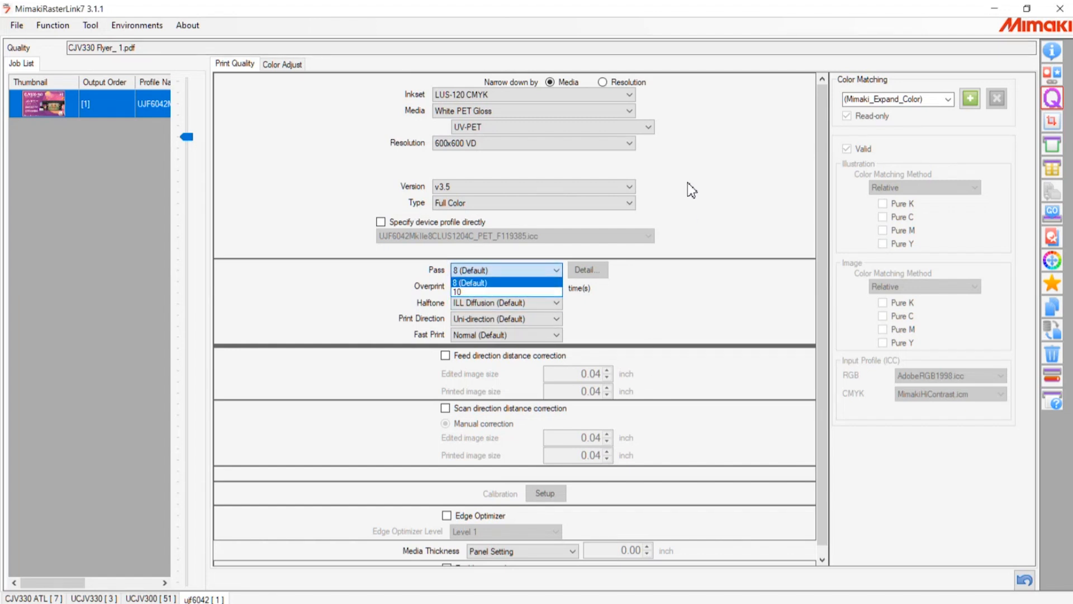
Step: Set the resolution to 600x1200 VD and view the pass counts offered for it
{"action": "left_click", "coordinate": [519, 144]}
{"action": "left_click", "coordinate": [519, 143]}
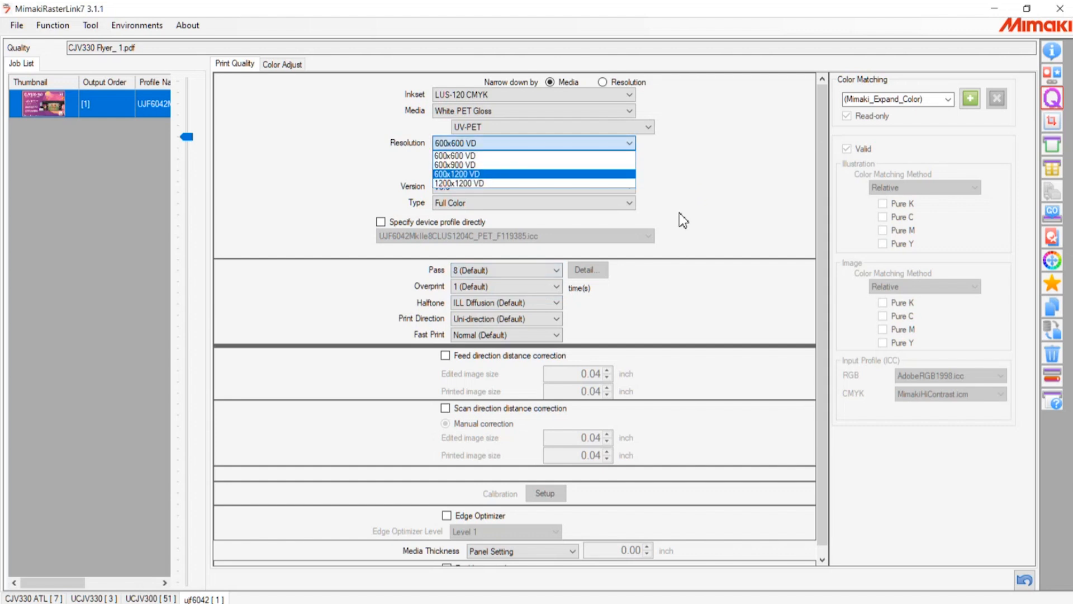
{"action": "left_click", "coordinate": [503, 174]}
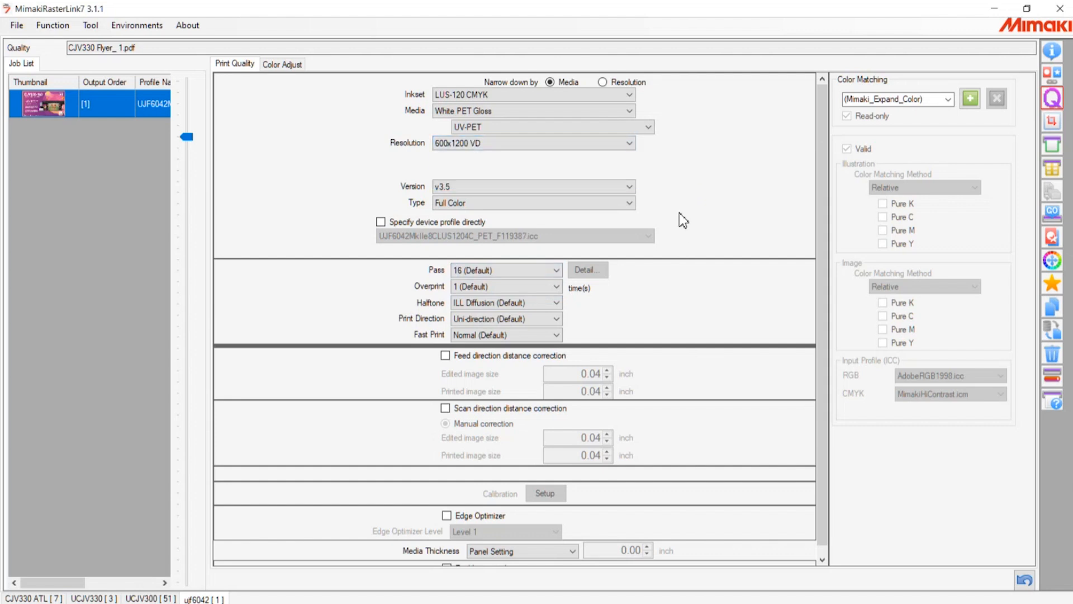
{"action": "left_click", "coordinate": [556, 270]}
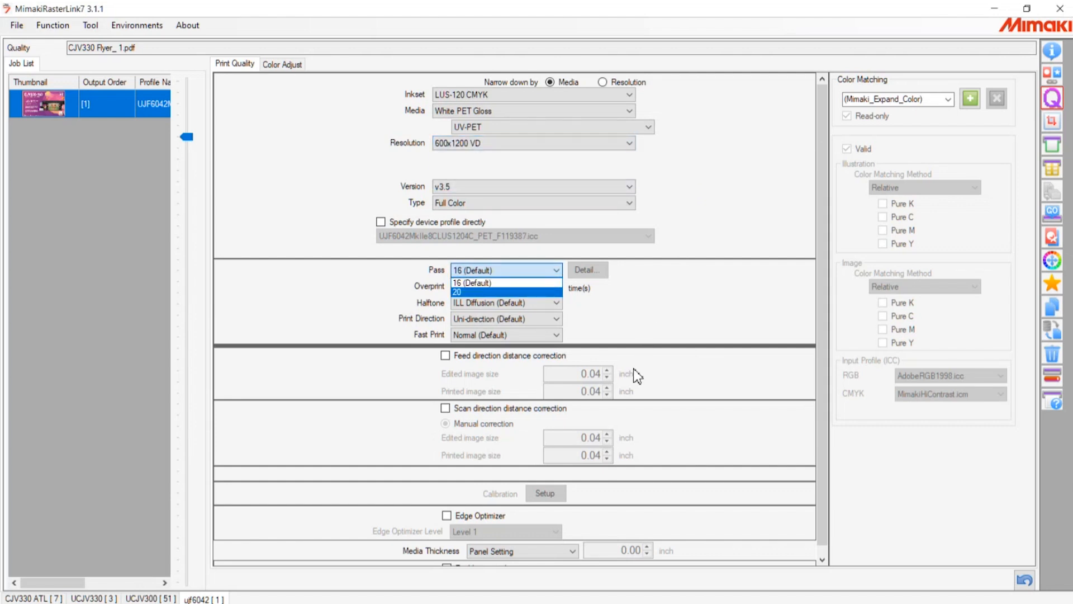
{"action": "left_click", "coordinate": [590, 311]}
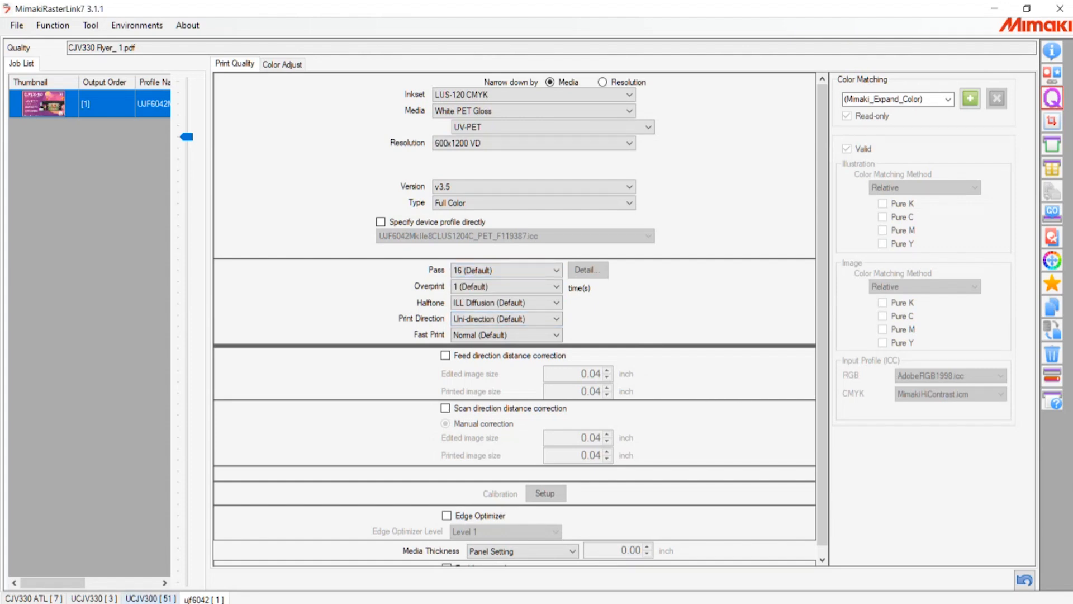
Step: Open the print quality settings of the UCJV300 Clear Gold Hand layered job and review its print direction options
{"action": "left_click", "coordinate": [150, 598]}
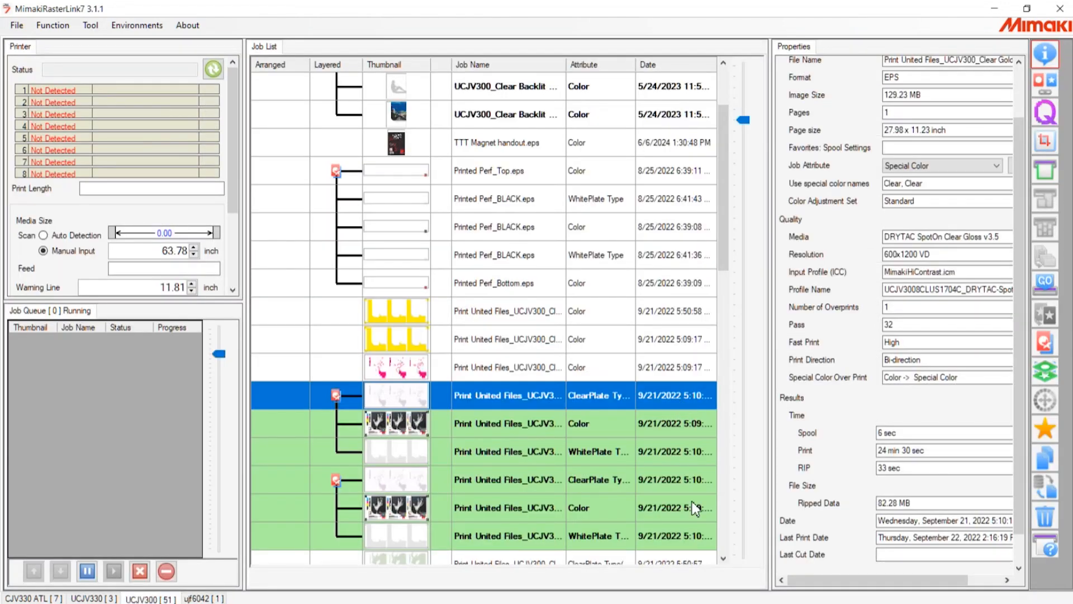
{"action": "left_click", "coordinate": [1044, 112]}
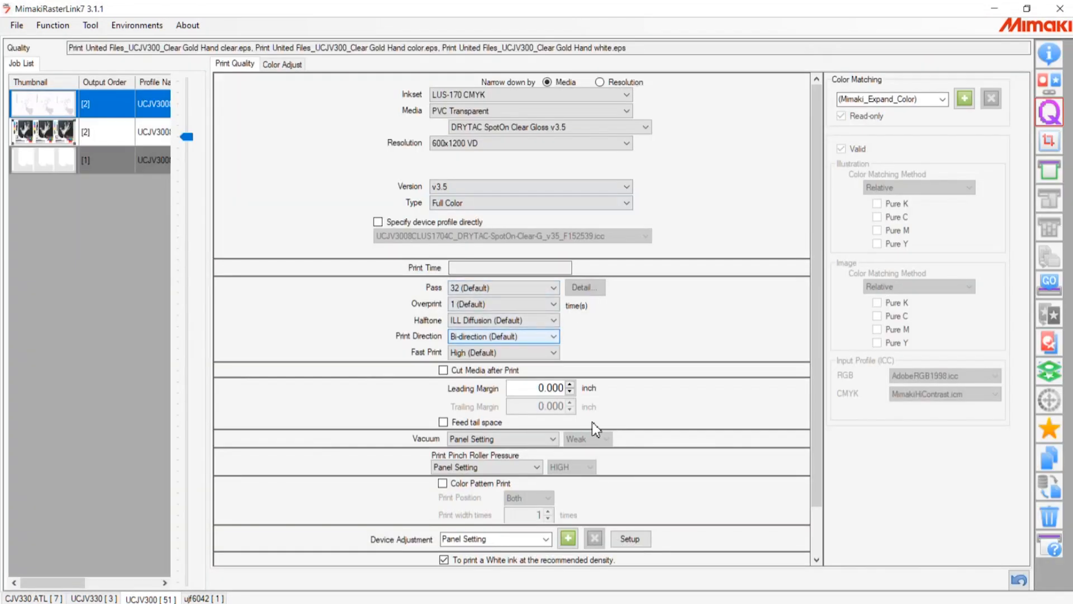
{"action": "key", "text": "alt+Down"}
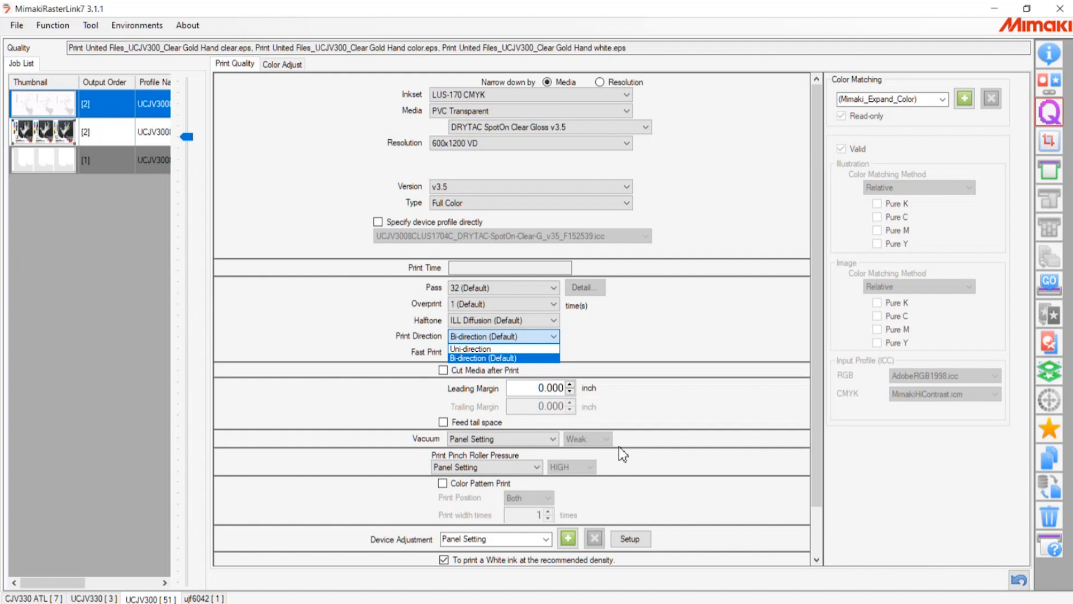
{"action": "key", "text": "Up"}
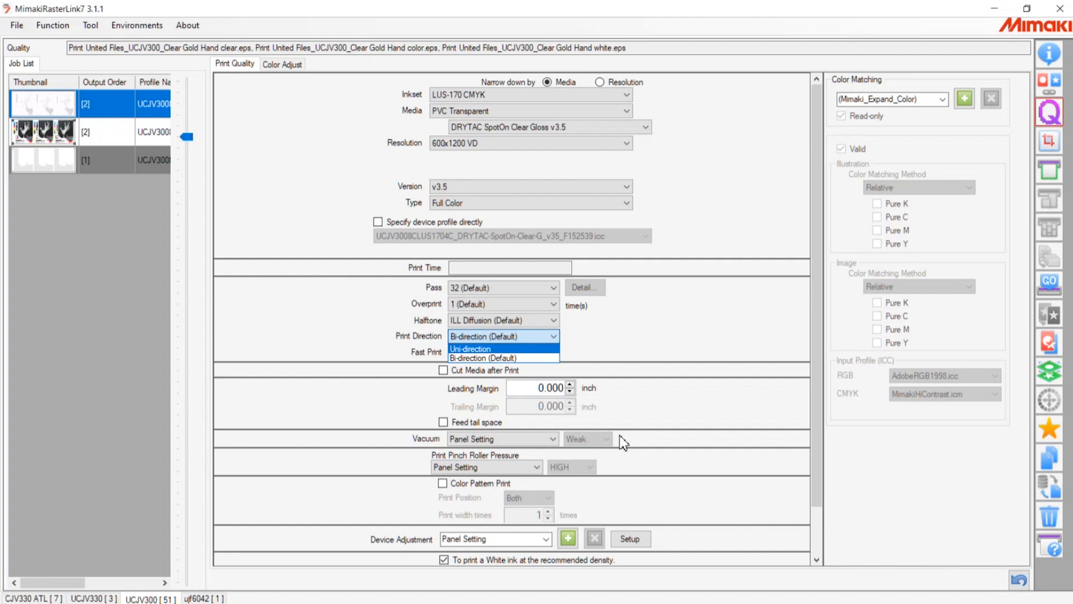
{"action": "left_click", "coordinate": [1024, 456]}
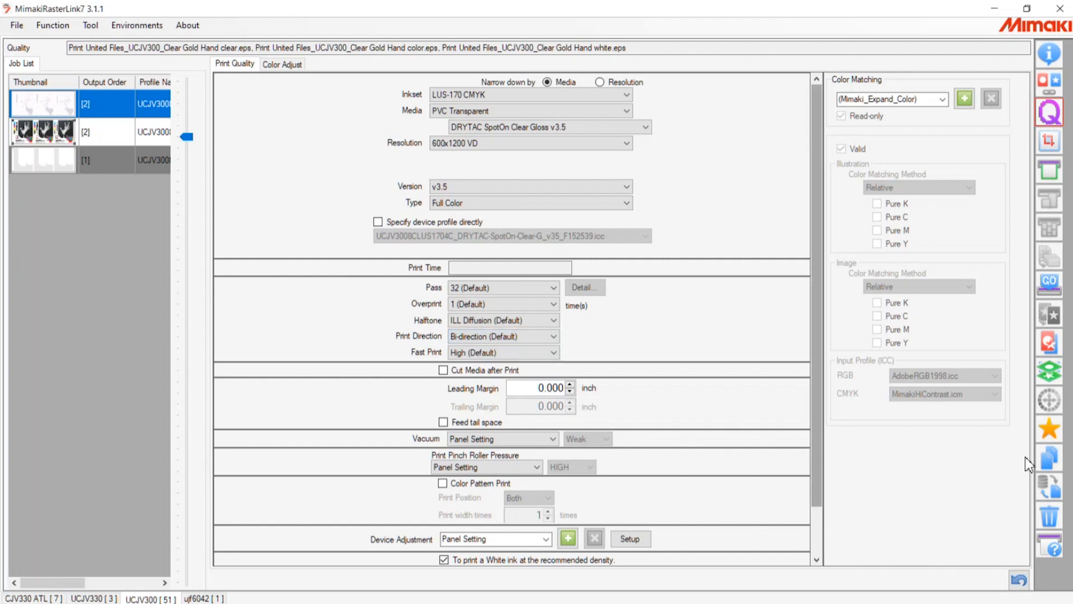
Step: Review the Feed Correction and Media Feed Speed options in the job's Device Adjustment setup, and close it without changes
{"action": "scroll", "coordinate": [1032, 496], "scroll_direction": "down", "scroll_amount": 2}
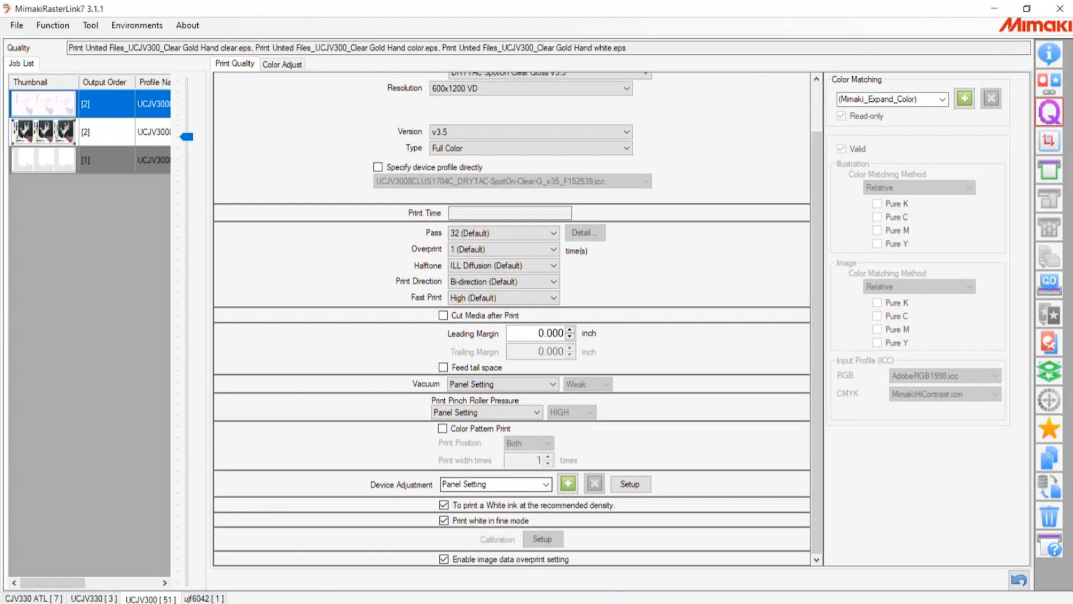
{"action": "left_click", "coordinate": [629, 483]}
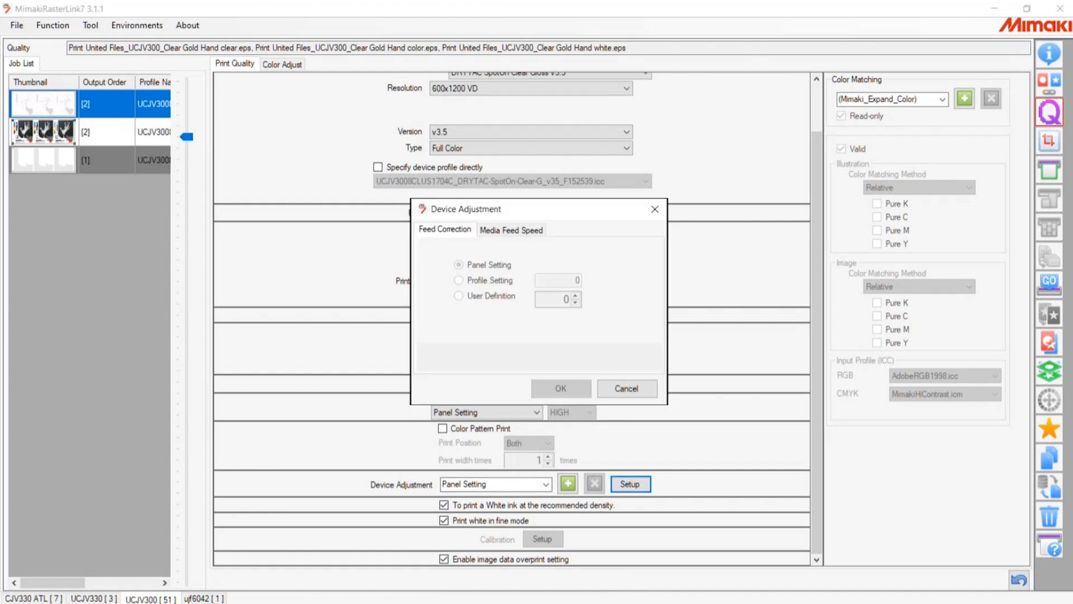
{"action": "left_click", "coordinate": [511, 230]}
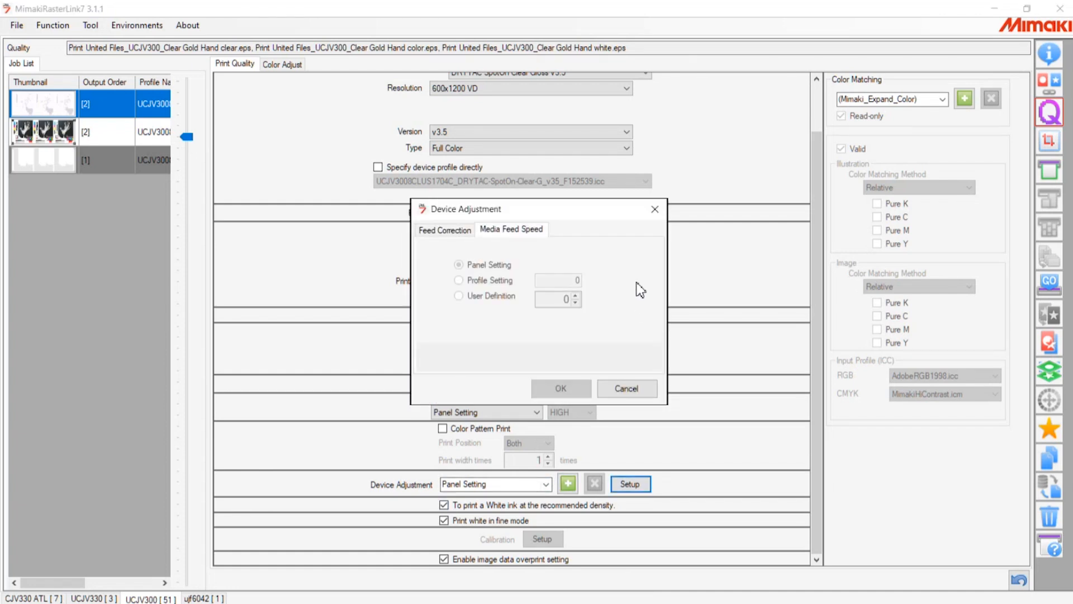
{"action": "left_click", "coordinate": [445, 230]}
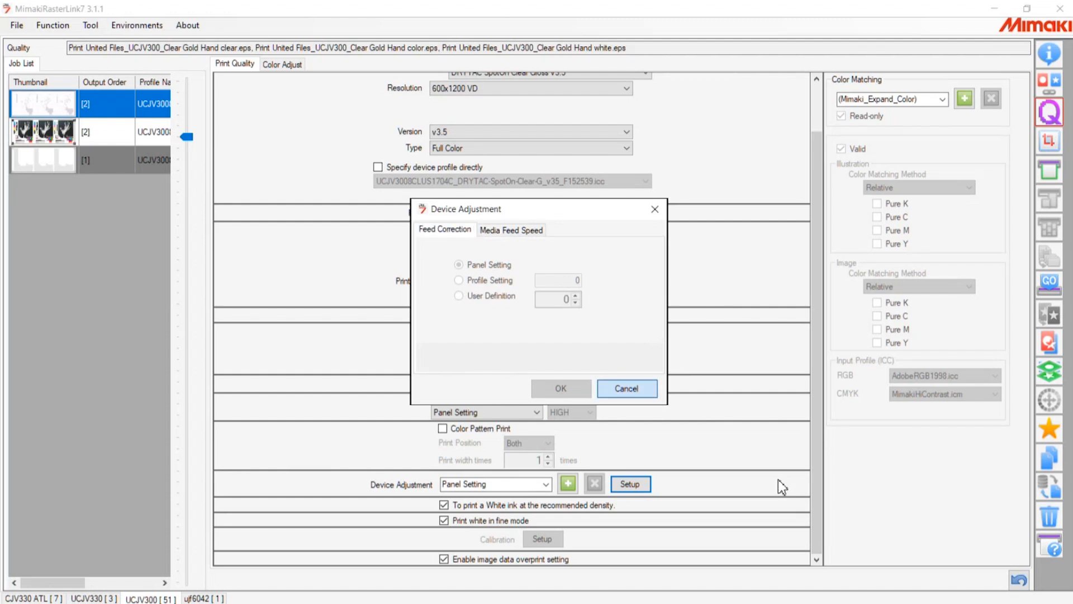
{"action": "left_click", "coordinate": [626, 387]}
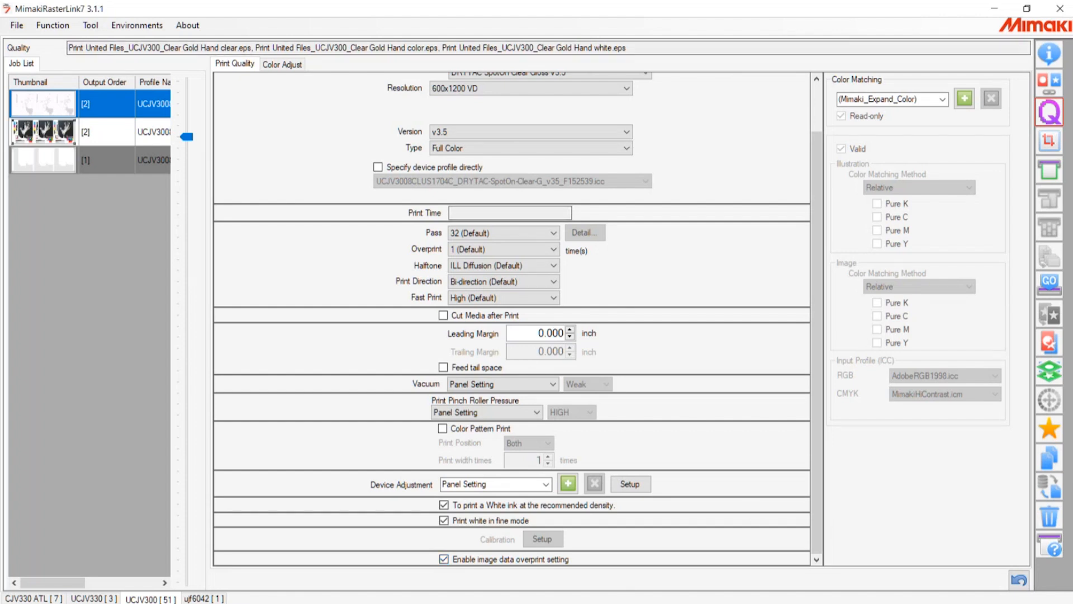
Step: Set the job's color matching preset to test
{"action": "scroll", "coordinate": [1025, 535], "scroll_direction": "up", "scroll_amount": 1}
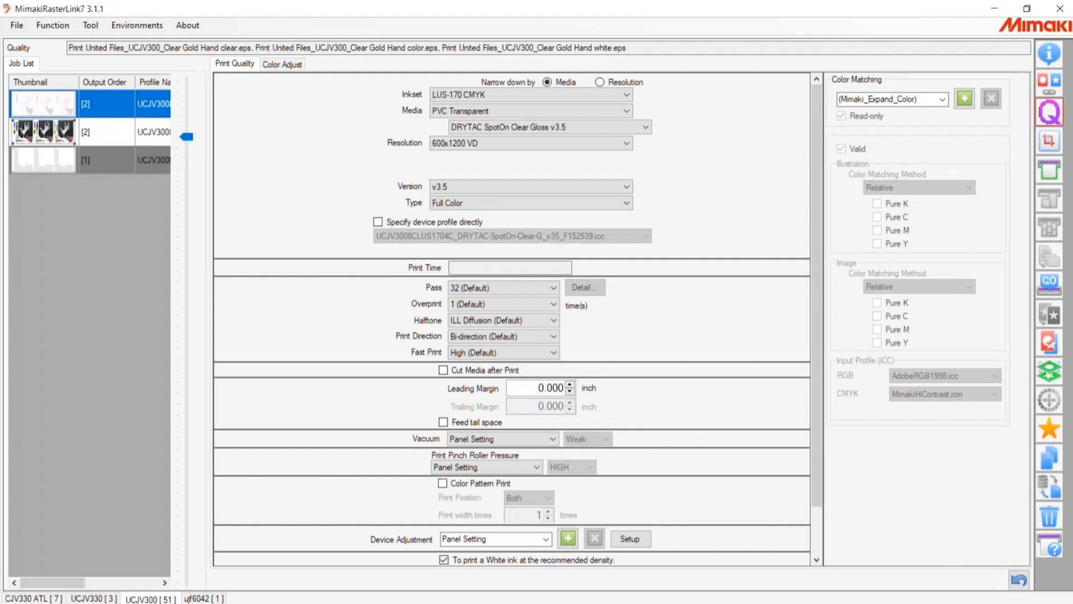
{"action": "left_click", "coordinate": [943, 99]}
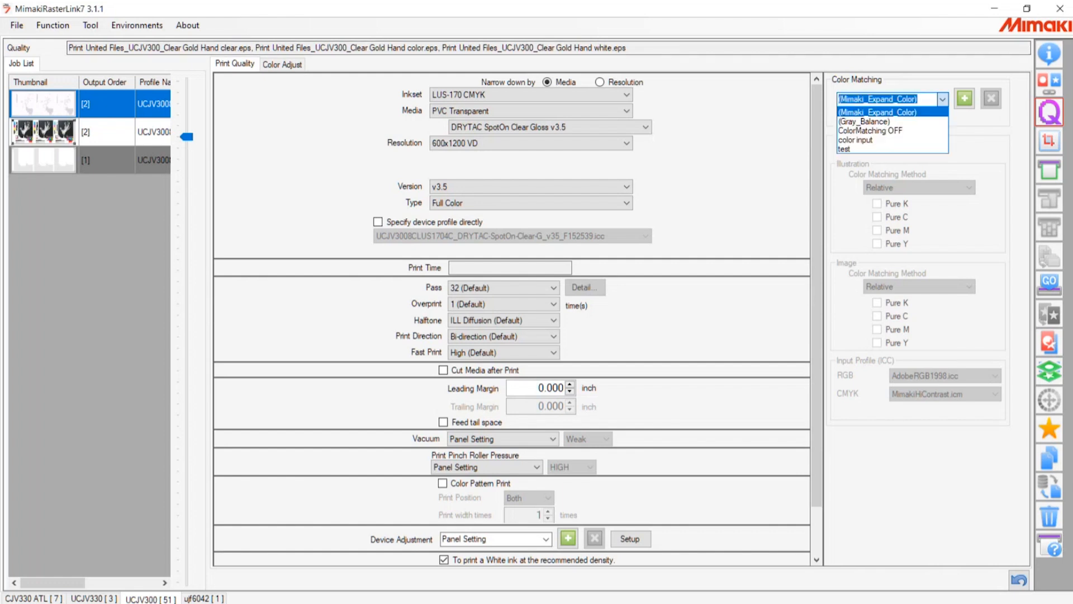
{"action": "key", "text": "Down"}
{"action": "key", "text": "Down"}
{"action": "key", "text": "Down"}
{"action": "key", "text": "Down"}
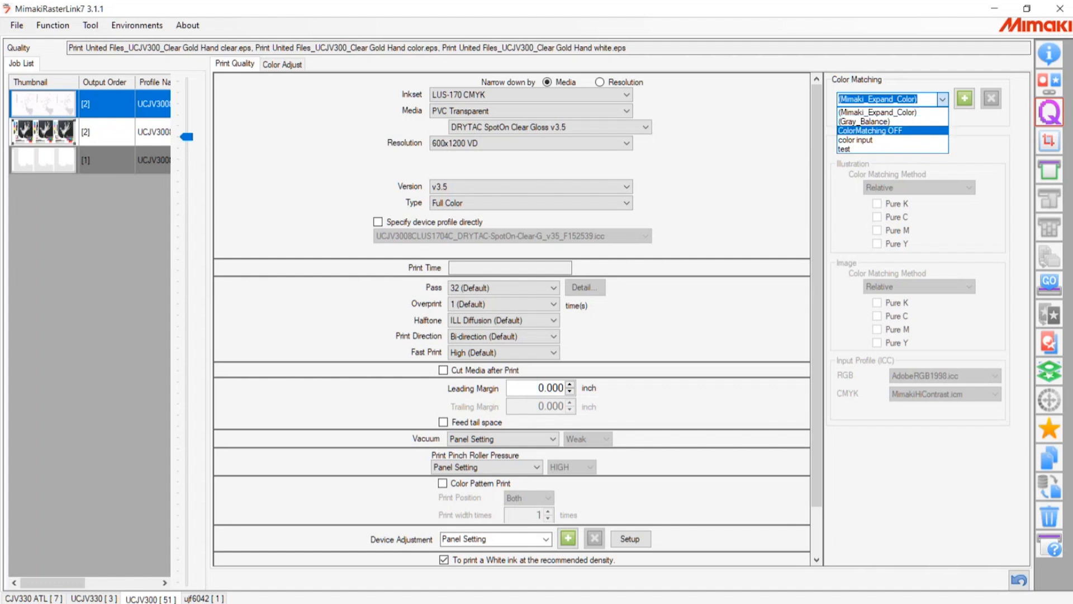
{"action": "key", "text": "Return"}
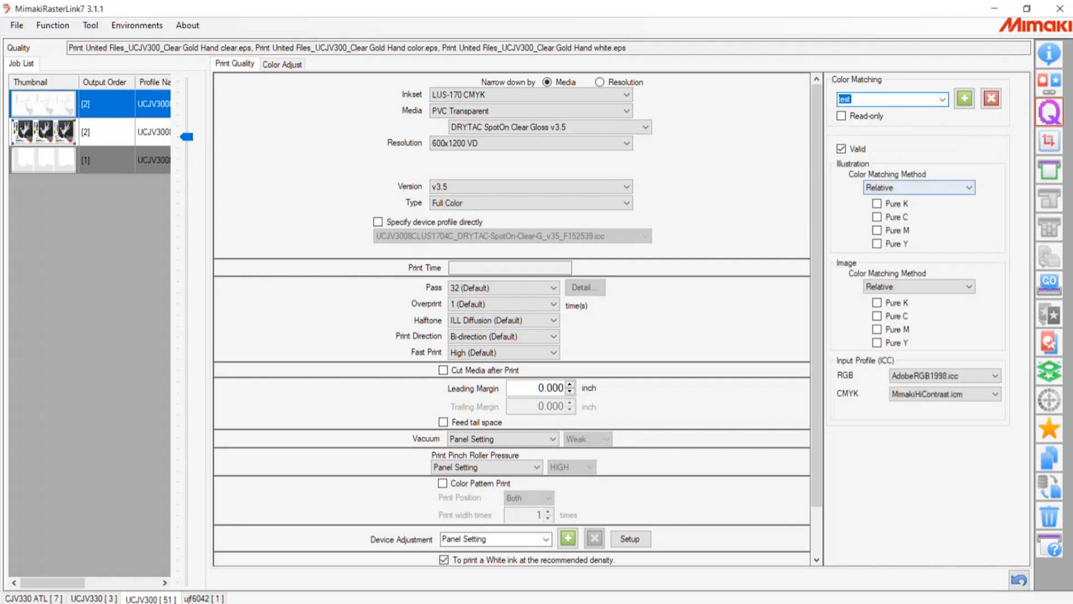
Step: Review the color matching methods for illustrations and the RGB and CMYK input profile choices, leaving them as they are
{"action": "left_click", "coordinate": [919, 187]}
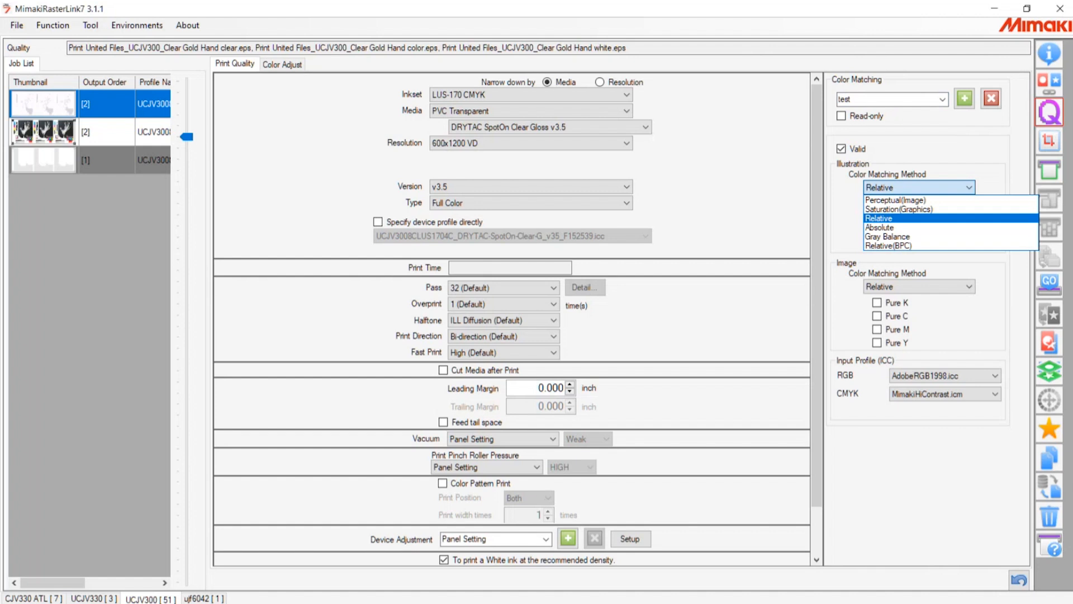
{"action": "key", "text": "Down"}
{"action": "key", "text": "Escape"}
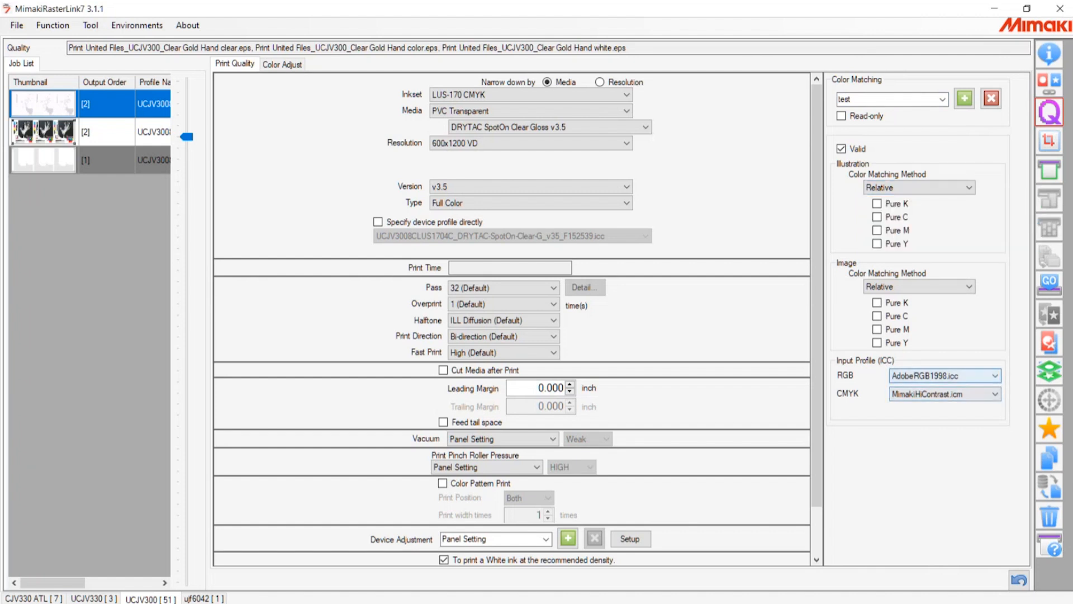
{"action": "left_click", "coordinate": [944, 375]}
{"action": "left_click", "coordinate": [945, 375]}
{"action": "left_click", "coordinate": [945, 394]}
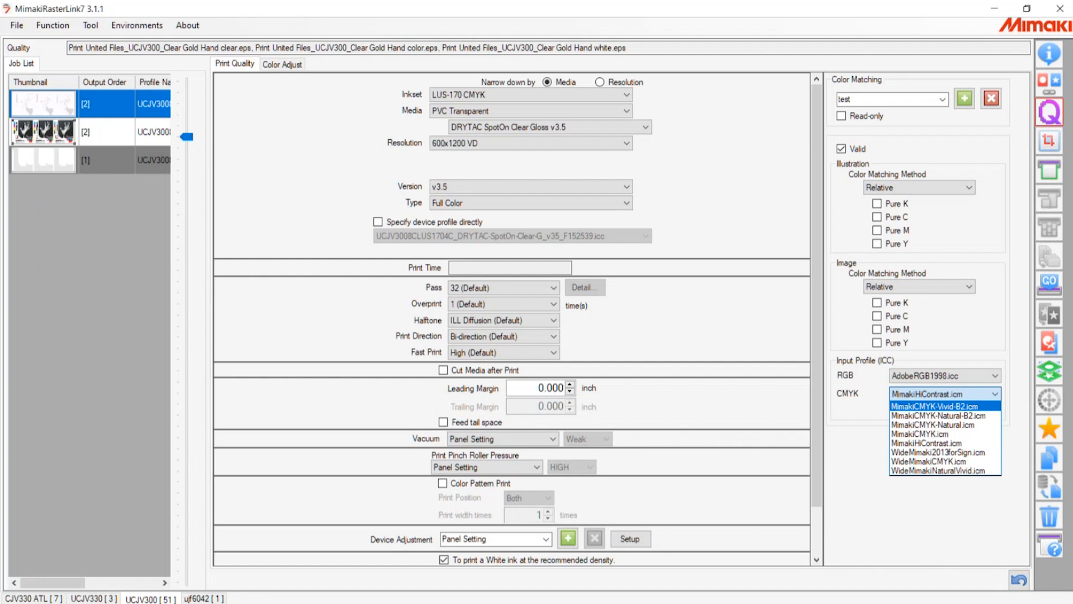
{"action": "key", "text": "Escape"}
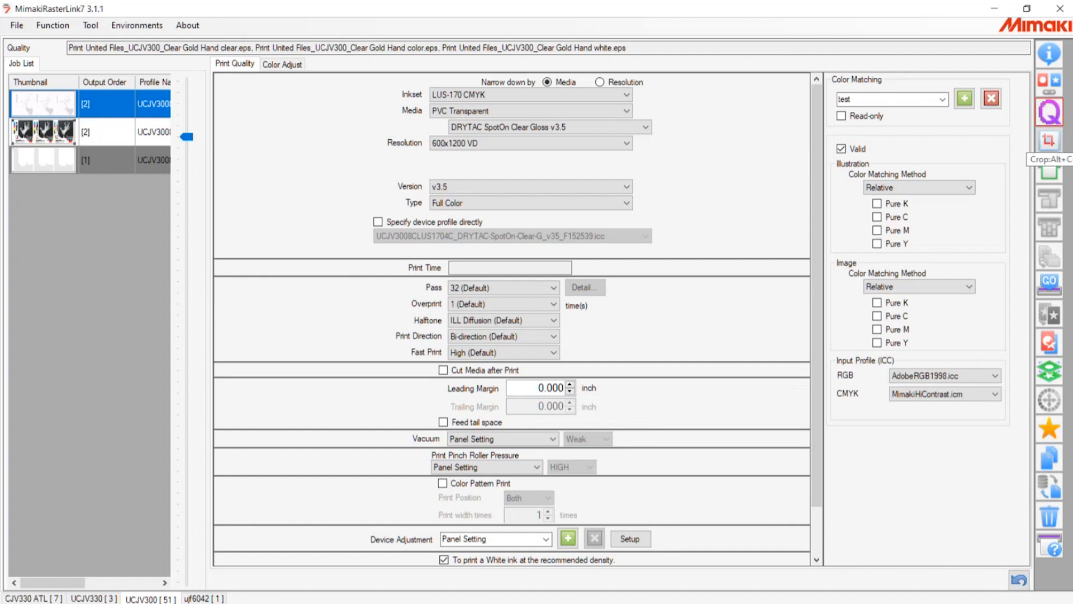
Step: In the job's crop settings, try trimming 5 inches off the image's left side and reset the trimming
{"action": "left_click", "coordinate": [1049, 140]}
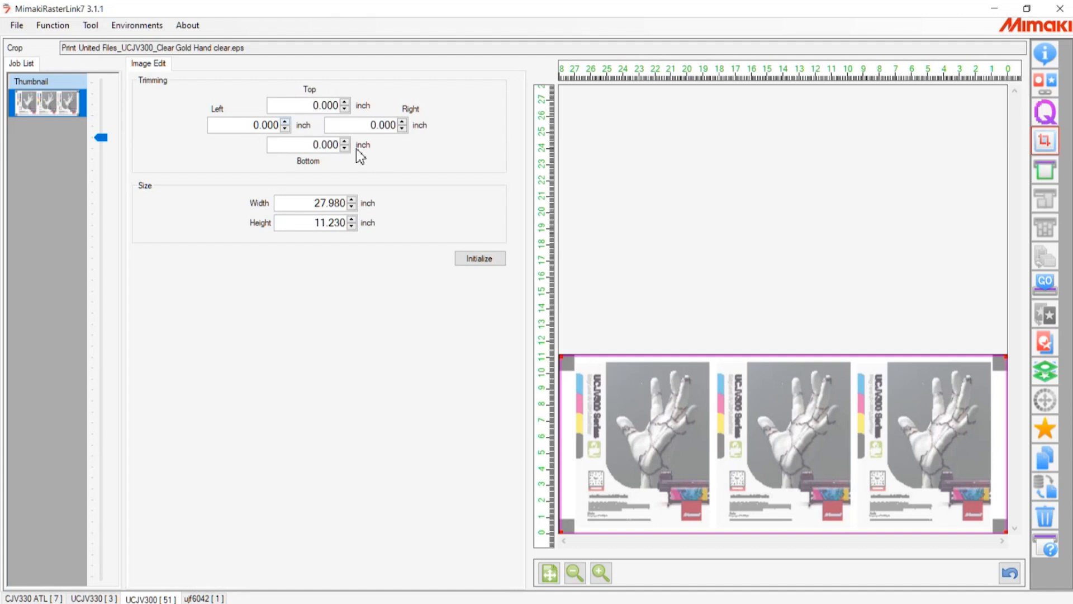
{"action": "left_click", "coordinate": [284, 121]}
{"action": "left_click", "coordinate": [285, 121]}
{"action": "left_click", "coordinate": [284, 121]}
{"action": "left_click", "coordinate": [284, 121]}
{"action": "left_click", "coordinate": [285, 121]}
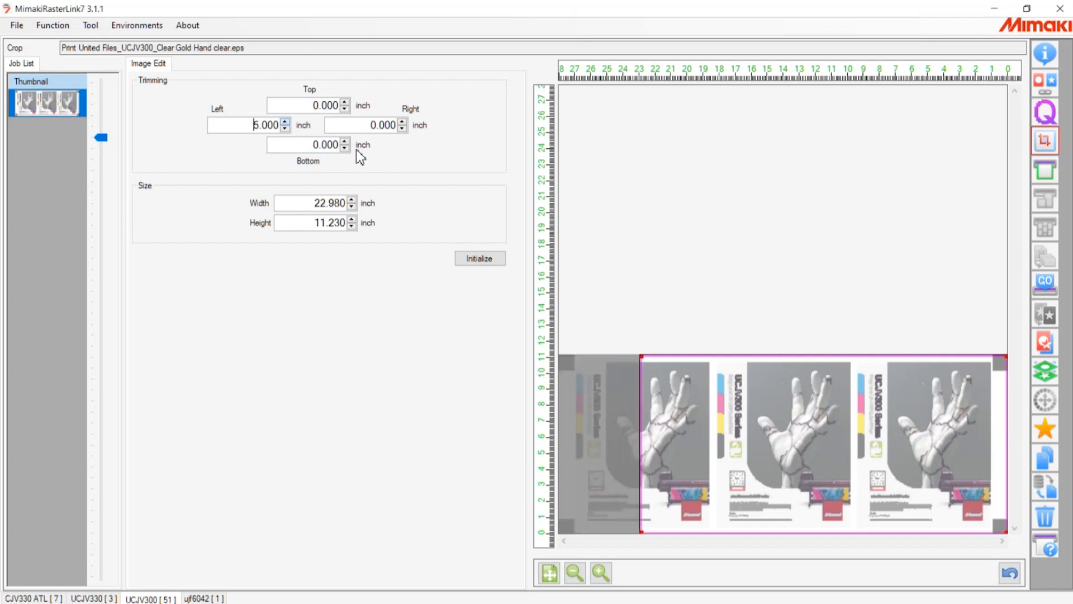
{"action": "left_click", "coordinate": [284, 121]}
{"action": "left_click", "coordinate": [285, 121]}
{"action": "left_click", "coordinate": [285, 121]}
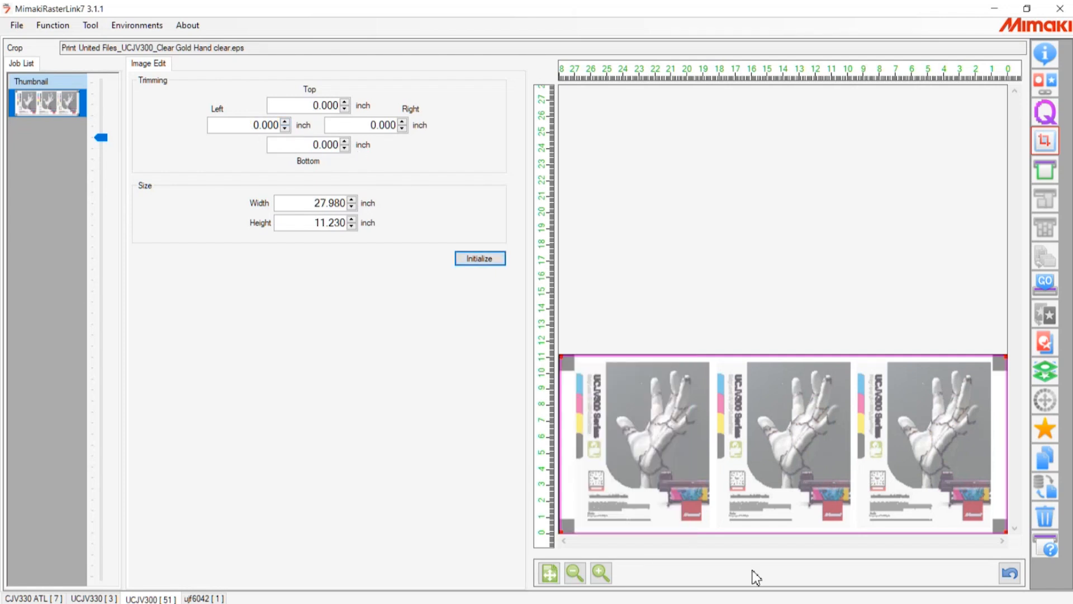
Step: Crop the image to the middle poster, trimming about 9.778 inches left, 9.734 inches right and 0.524 inch from the top
{"action": "left_click_drag", "start_coordinate": [701, 549], "coordinate": [898, 552]}
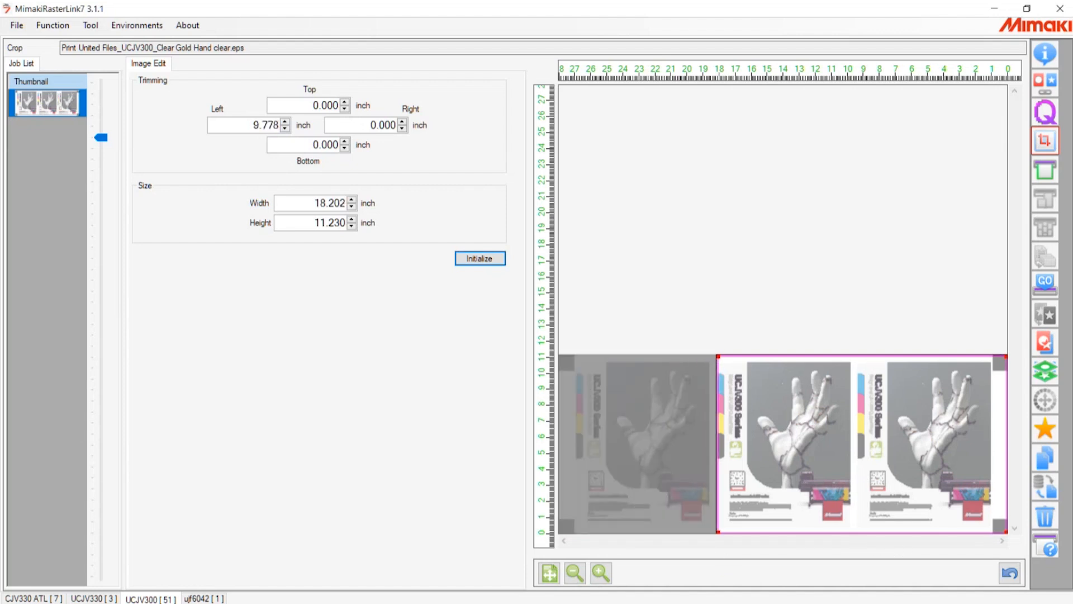
{"action": "left_click_drag", "start_coordinate": [1007, 420], "coordinate": [851, 419]}
{"action": "left_click_drag", "start_coordinate": [1018, 445], "coordinate": [1018, 455]}
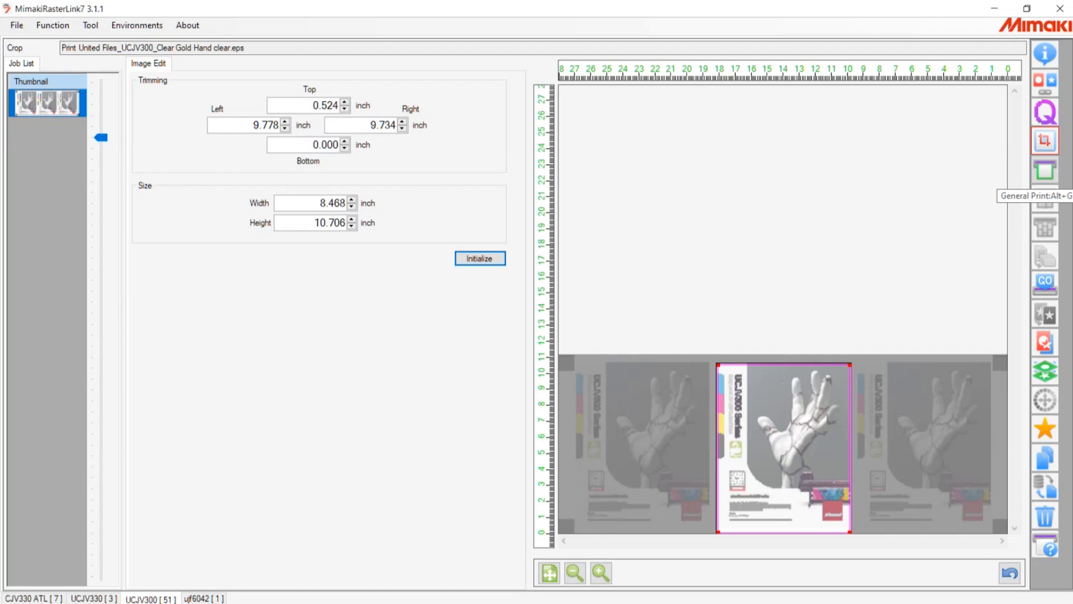
Step: In the General Print settings, try scaling the cropped image to 200% and restore its actual size
{"action": "left_click", "coordinate": [1044, 170]}
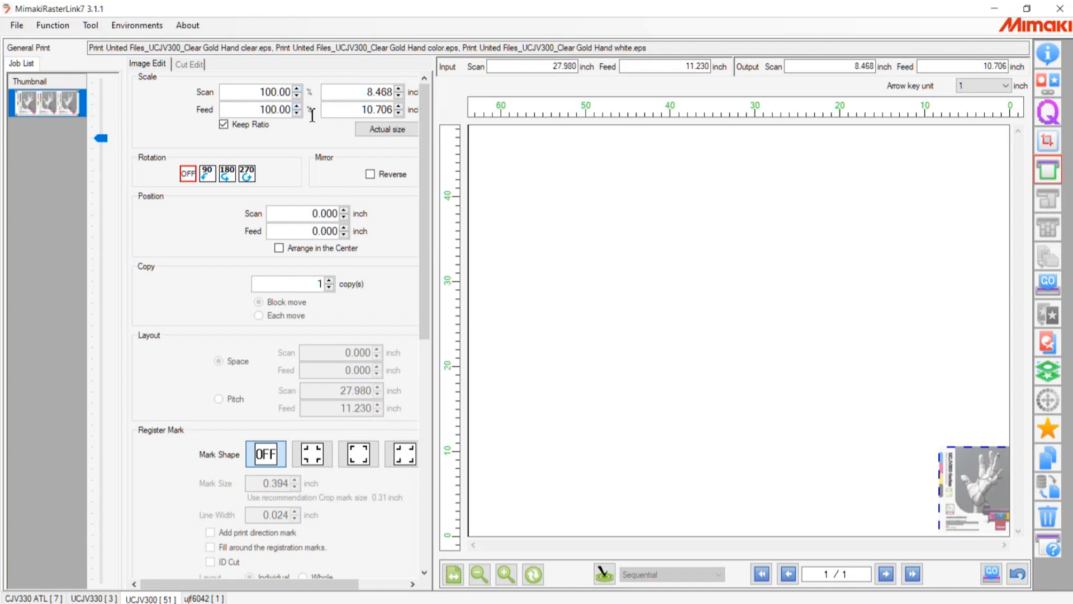
{"action": "double_click", "coordinate": [277, 92]}
{"action": "type", "text": "200"}
{"action": "key", "text": "Return"}
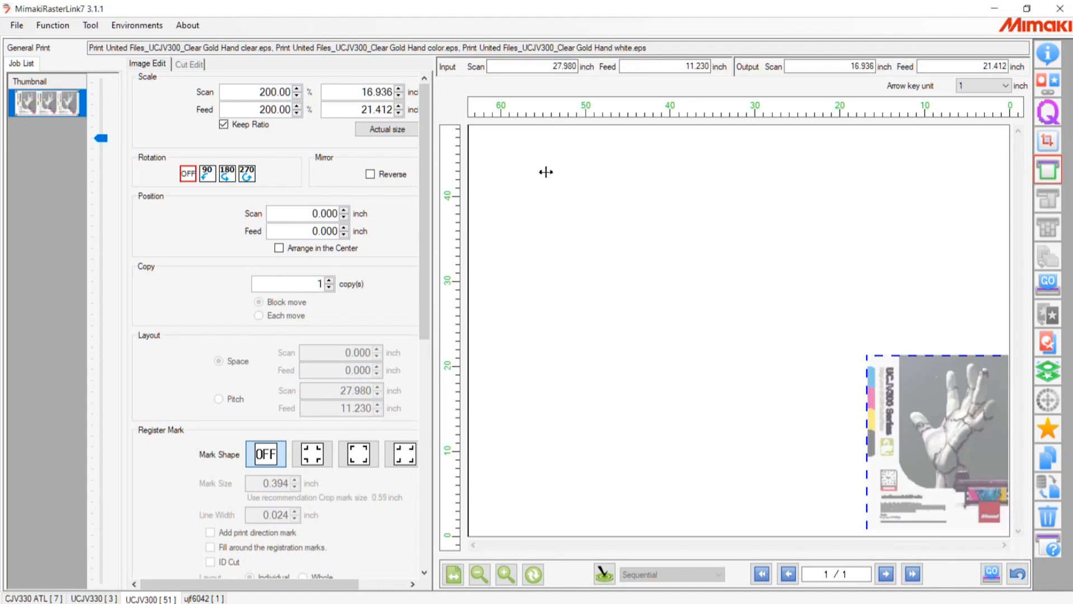
{"action": "left_click_drag", "start_coordinate": [434, 138], "coordinate": [516, 135]}
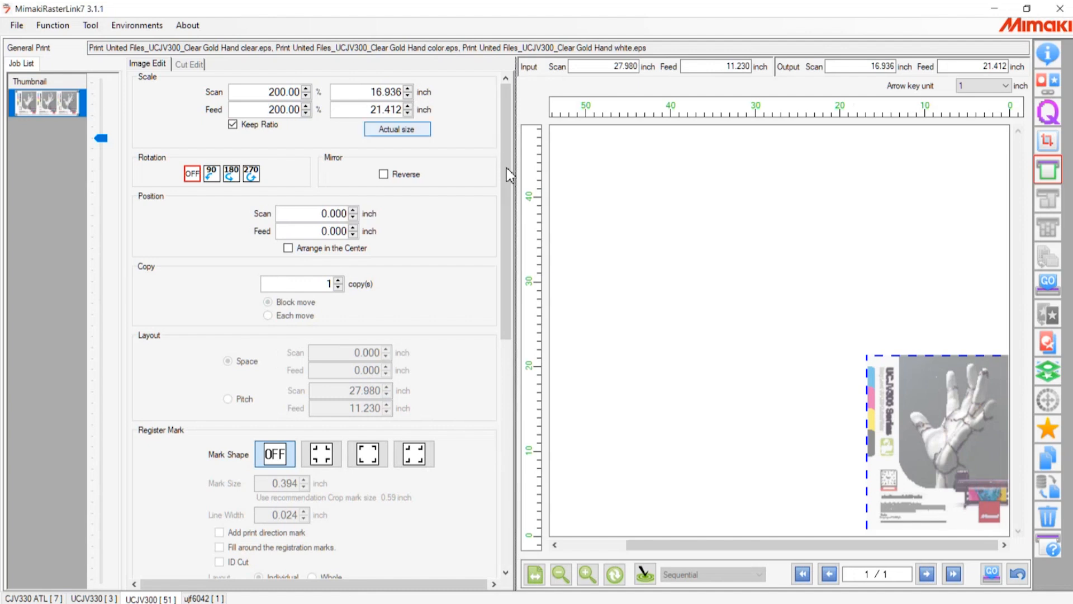
{"action": "left_click", "coordinate": [396, 129]}
Step: Scale the image proportionally to a scan width of 12 inches
{"action": "double_click", "coordinate": [388, 92]}
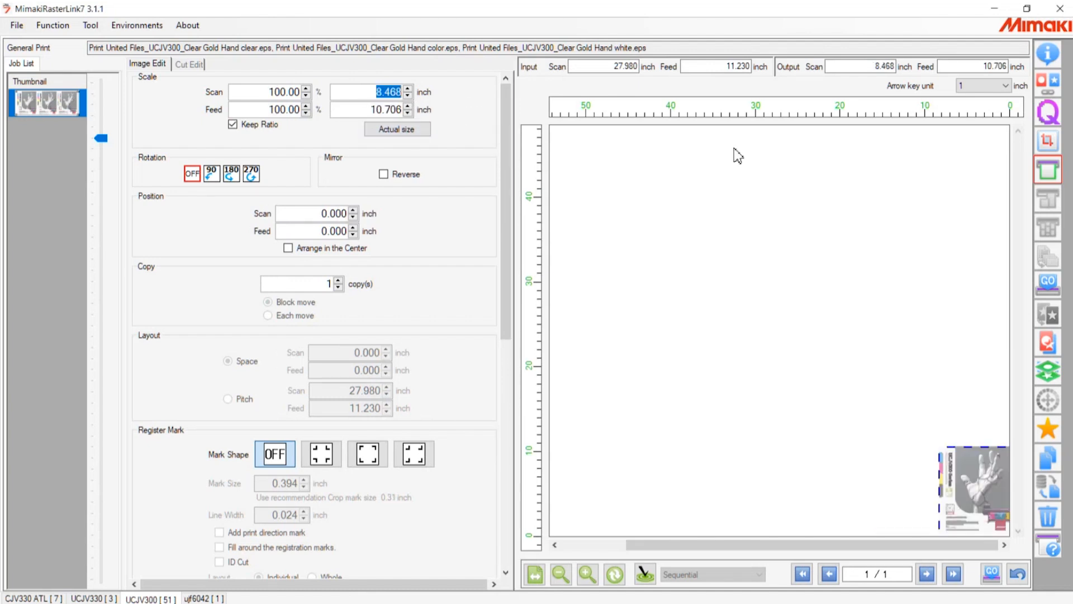
{"action": "type", "text": "12"}
{"action": "key", "text": "Return"}
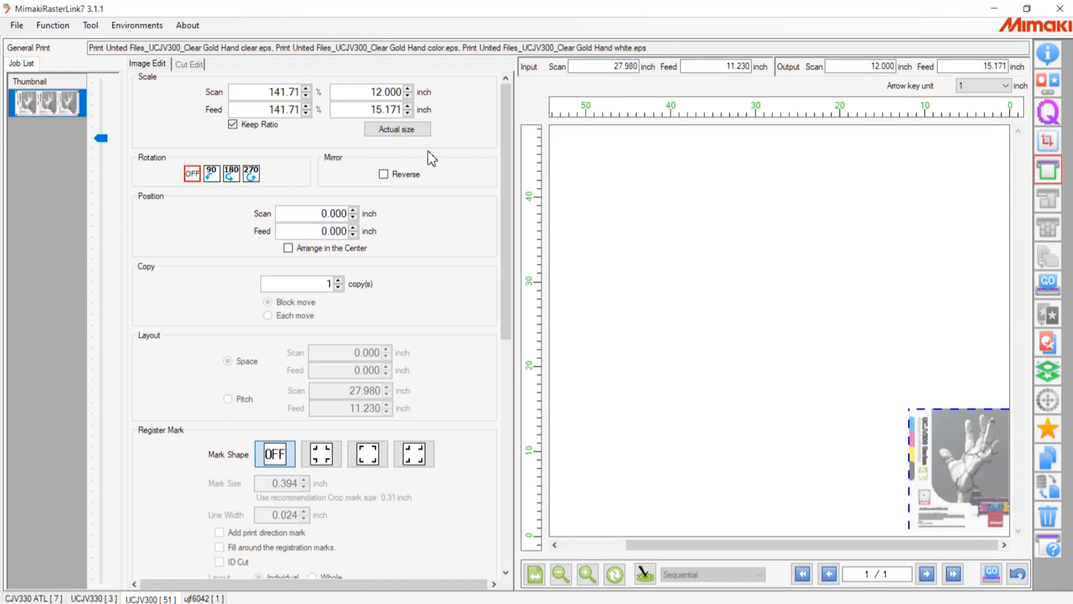
Step: Rotate the image 90 degrees and try reverse mirroring on and off
{"action": "left_click", "coordinate": [211, 173]}
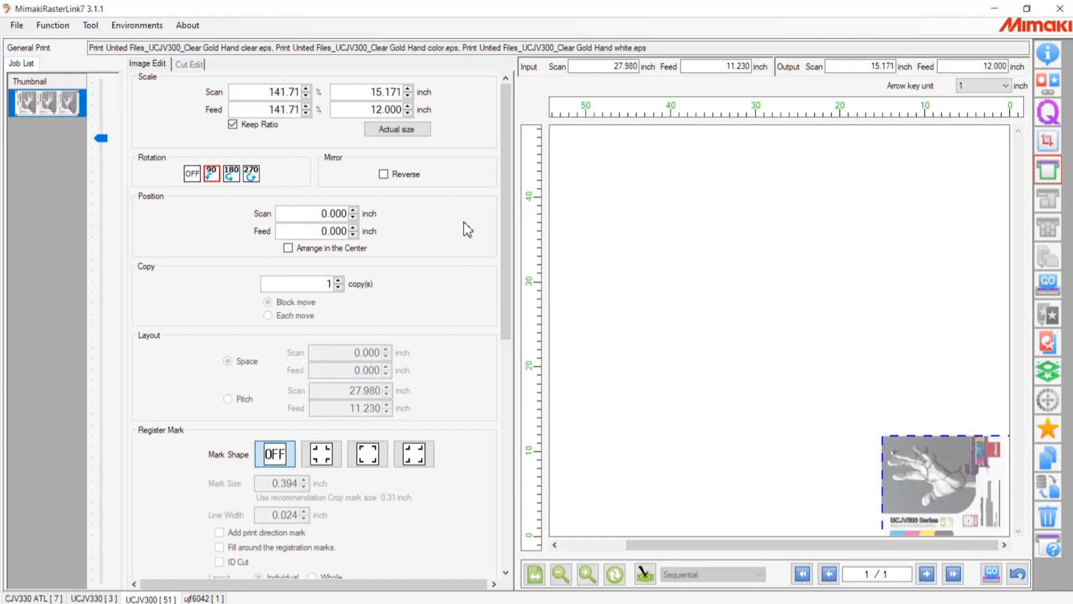
{"action": "left_click", "coordinate": [383, 173]}
{"action": "left_click", "coordinate": [383, 173]}
Step: Try moving the image freely on the media, and set its scan and feed positions to 1 inch each
{"action": "left_click_drag", "start_coordinate": [927, 475], "coordinate": [881, 450]}
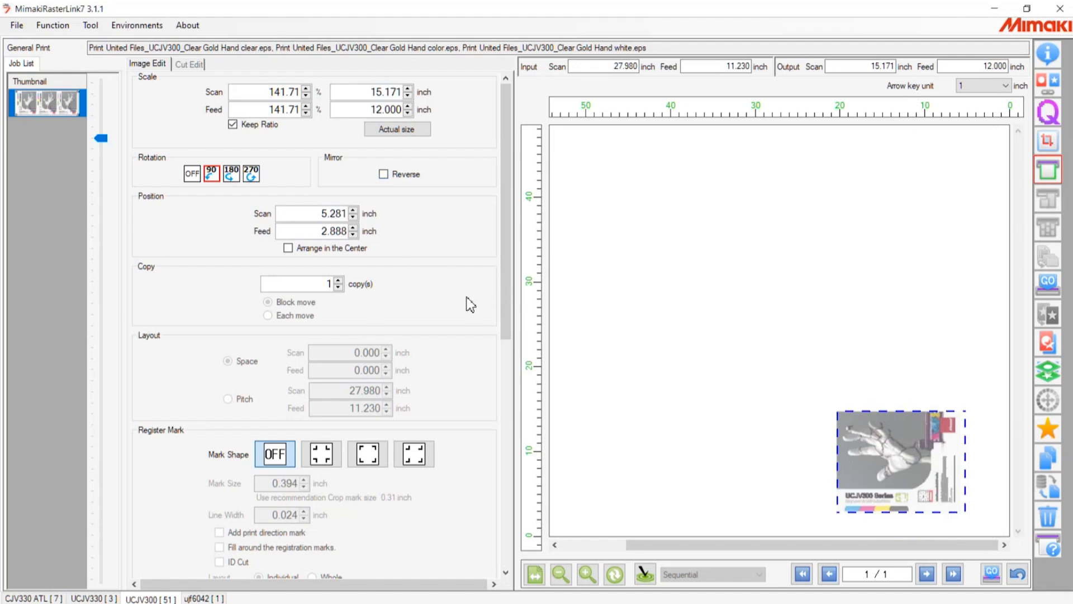
{"action": "left_click_drag", "start_coordinate": [316, 213], "coordinate": [582, 293]}
{"action": "type", "text": "1"}
{"action": "key", "text": "Tab"}
{"action": "type", "text": "1"}
{"action": "key", "text": "Tab"}
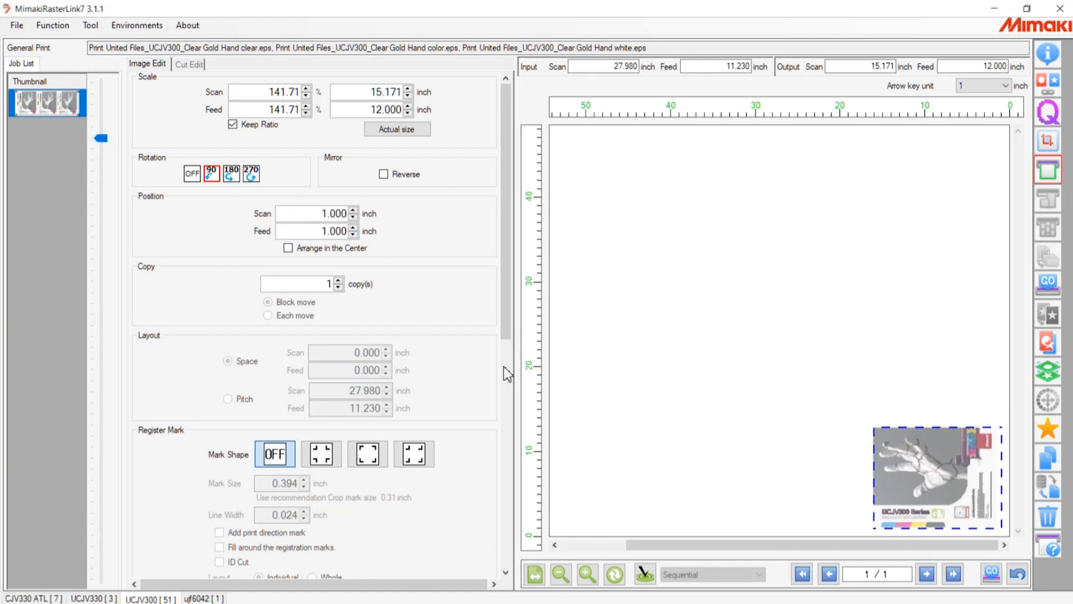
Step: Set the number of copies to 5 and let each copy be moved individually with Each move
{"action": "left_click", "coordinate": [339, 280]}
{"action": "left_click", "coordinate": [338, 280]}
{"action": "left_click", "coordinate": [339, 280]}
{"action": "left_click", "coordinate": [338, 280]}
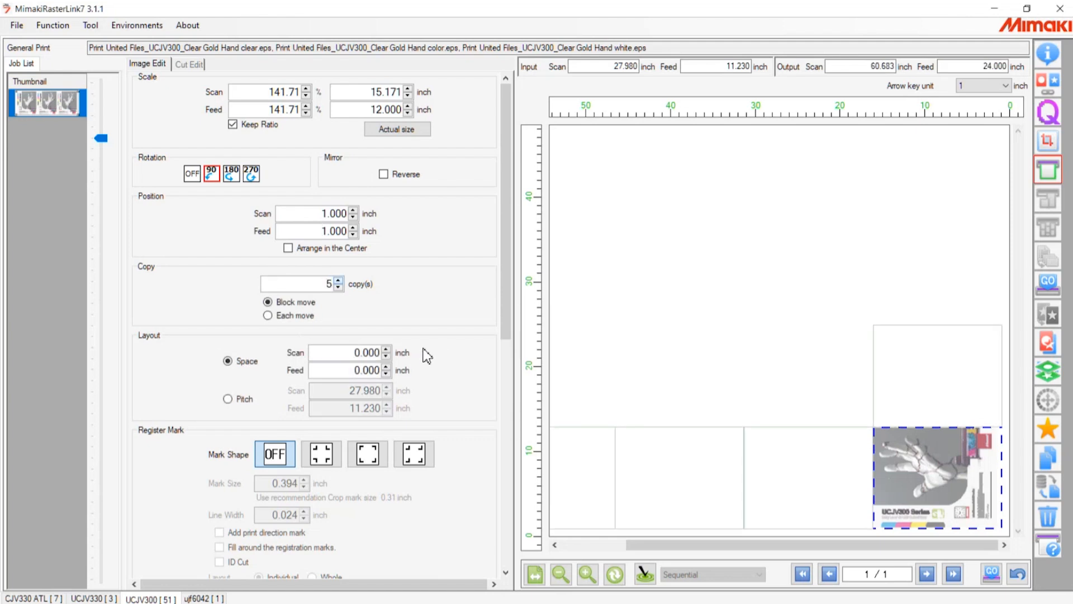
{"action": "left_click", "coordinate": [561, 574]}
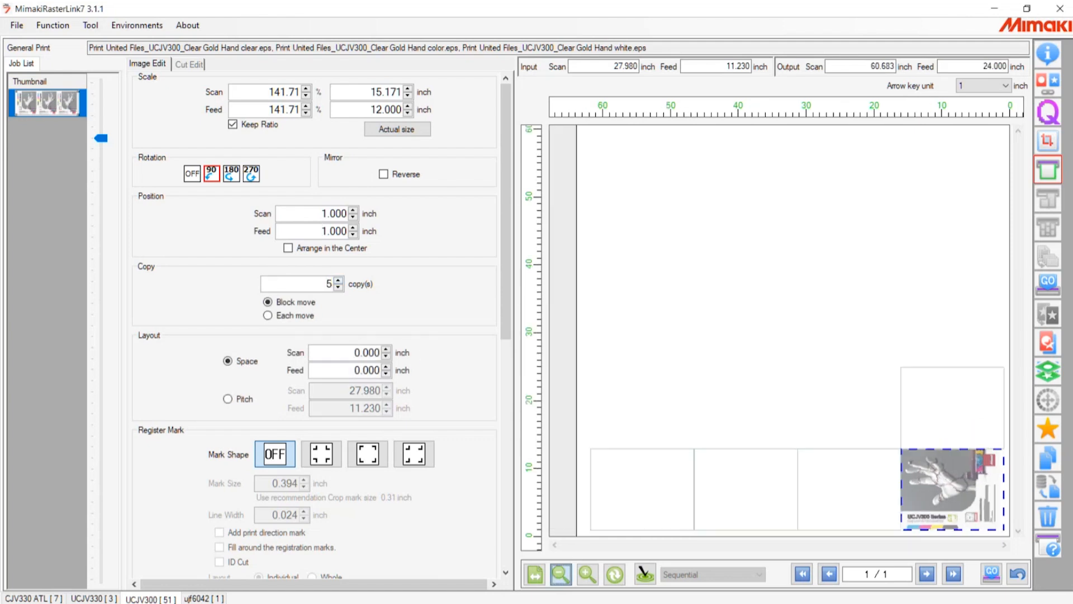
{"action": "left_click", "coordinate": [560, 574]}
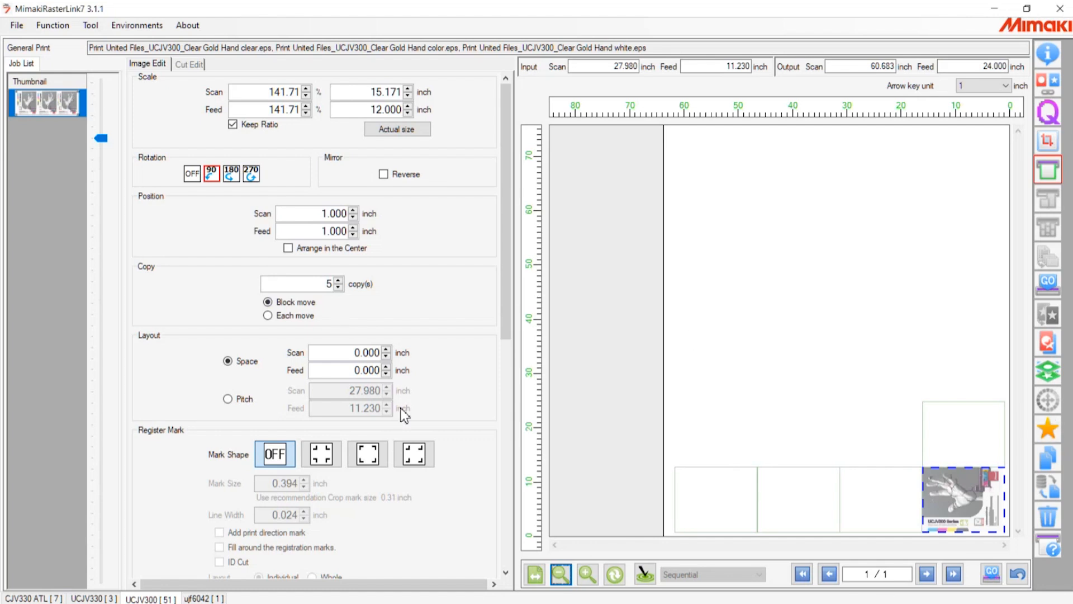
{"action": "key", "text": "Down"}
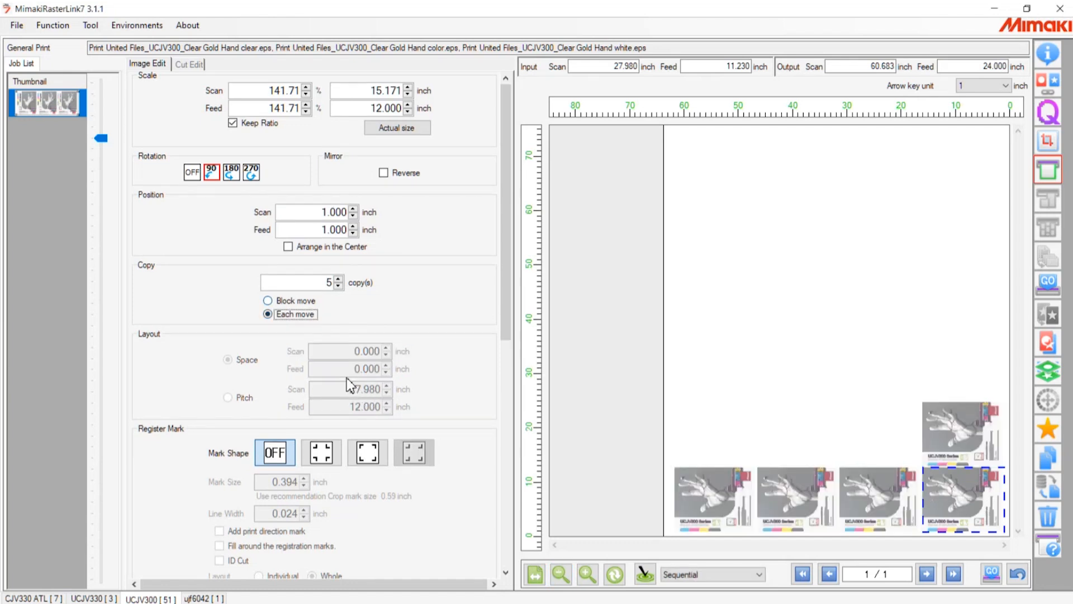
Step: Switch the copies to Block move and set both the scan and feed spacing between them to 0.5 inch
{"action": "key", "text": "Up"}
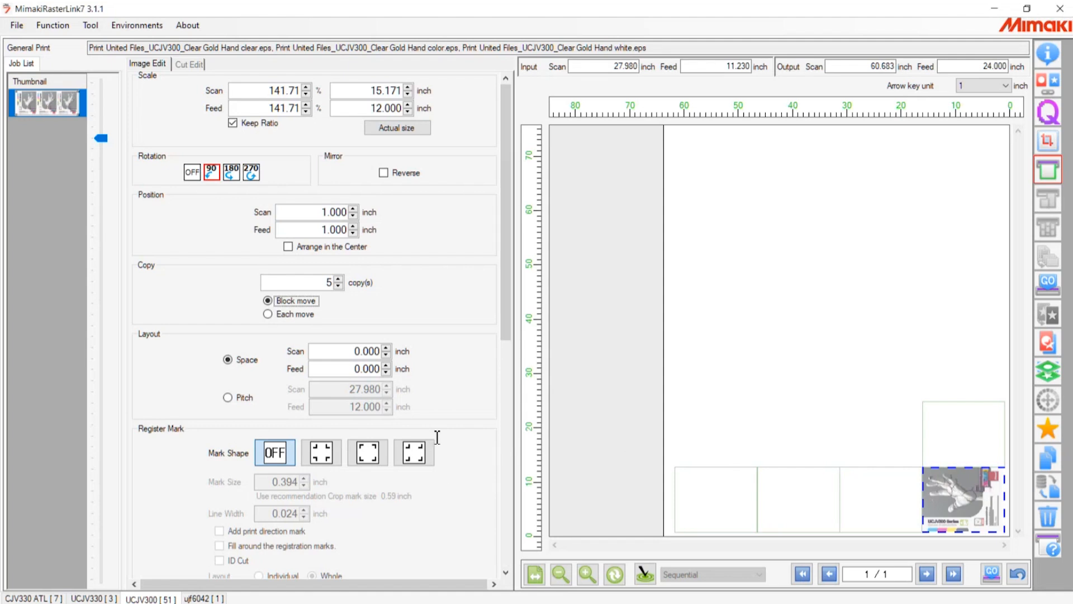
{"action": "key", "text": "Tab"}
{"action": "type", "text": ".5"}
{"action": "key", "text": "Tab"}
{"action": "type", "text": ".5"}
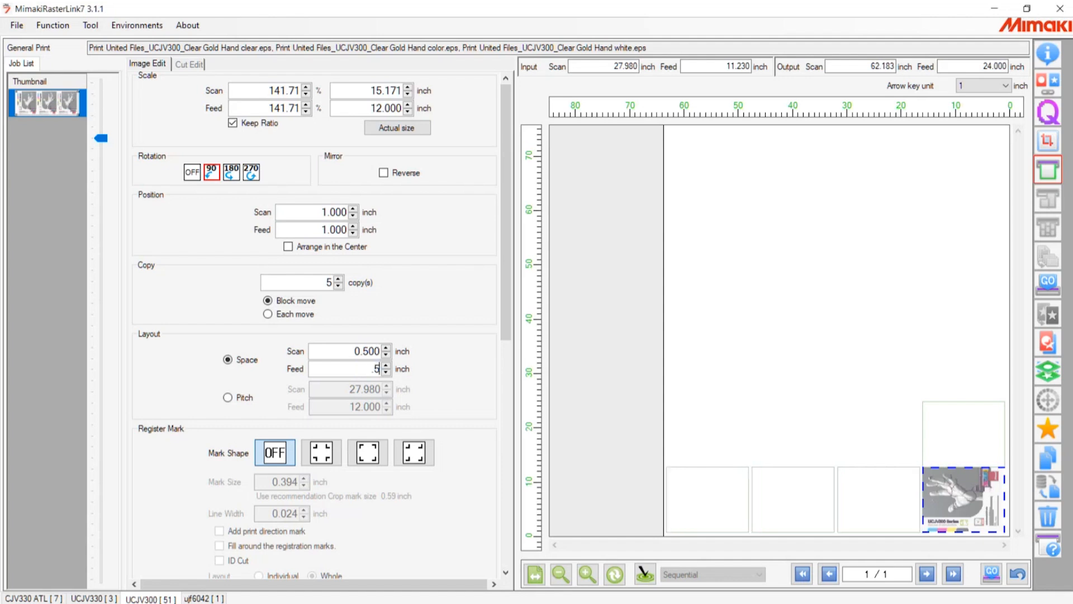
{"action": "key", "text": "Tab"}
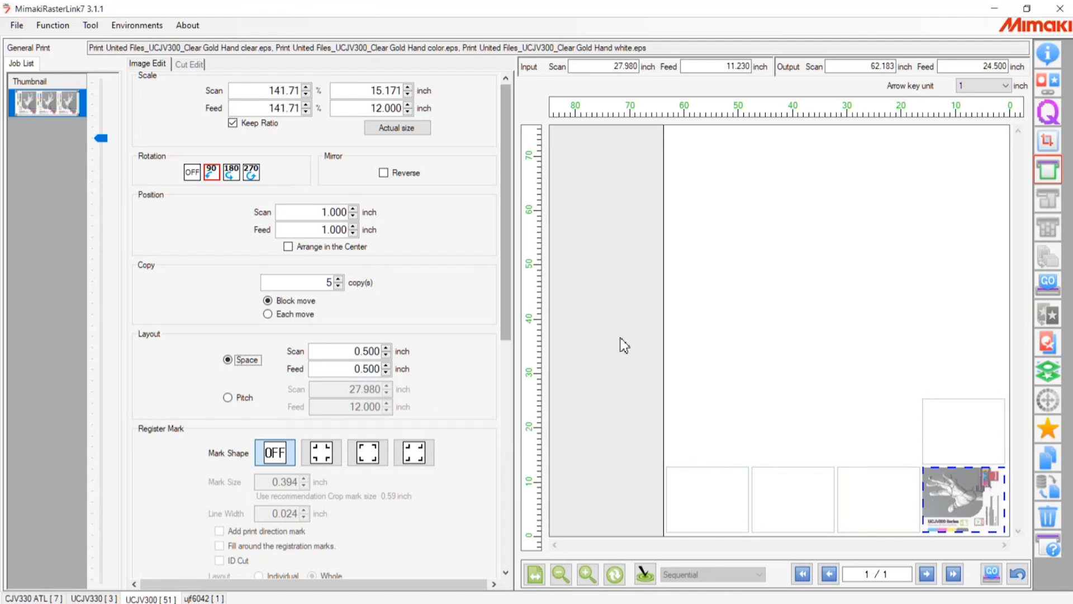
Step: Add corner register marks around the whole layout with intermediate marks only in the vertical direction, and set 25 copies
{"action": "scroll", "coordinate": [624, 345], "scroll_direction": "down", "scroll_amount": 3}
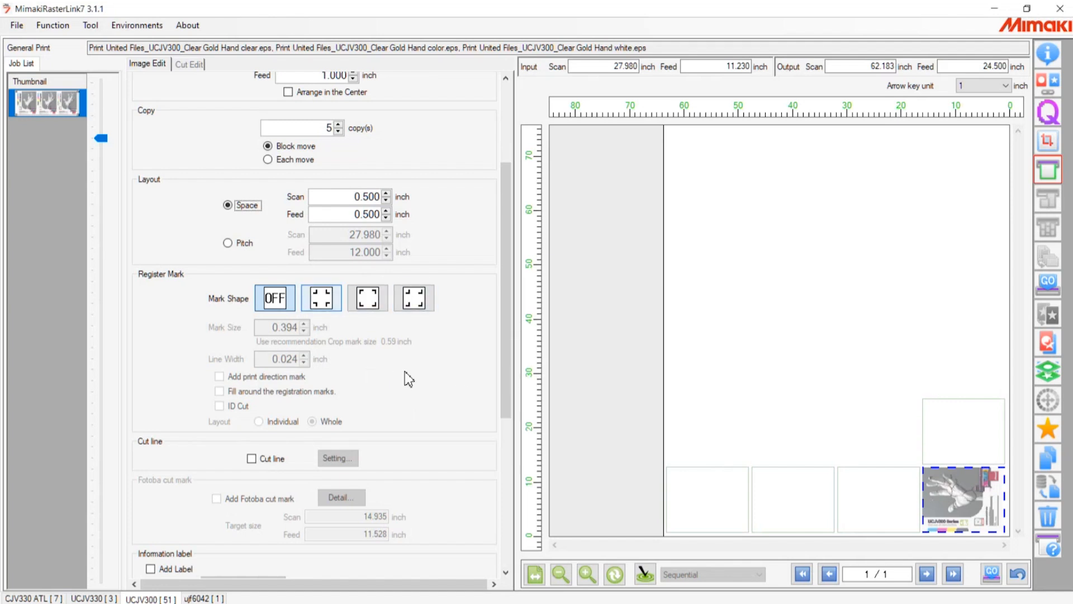
{"action": "left_click", "coordinate": [322, 297]}
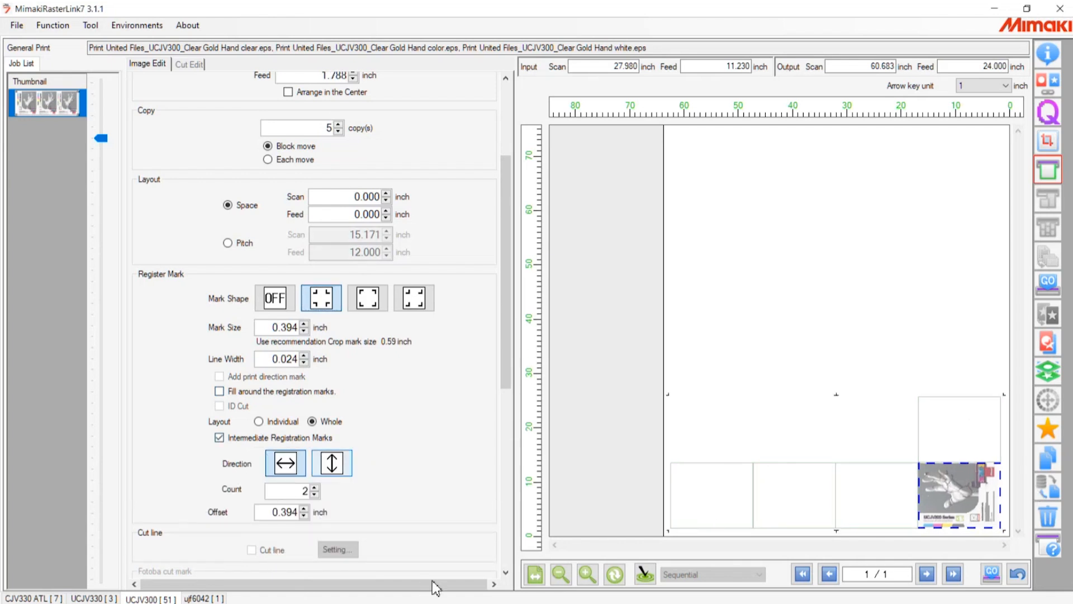
{"action": "left_click", "coordinate": [332, 463]}
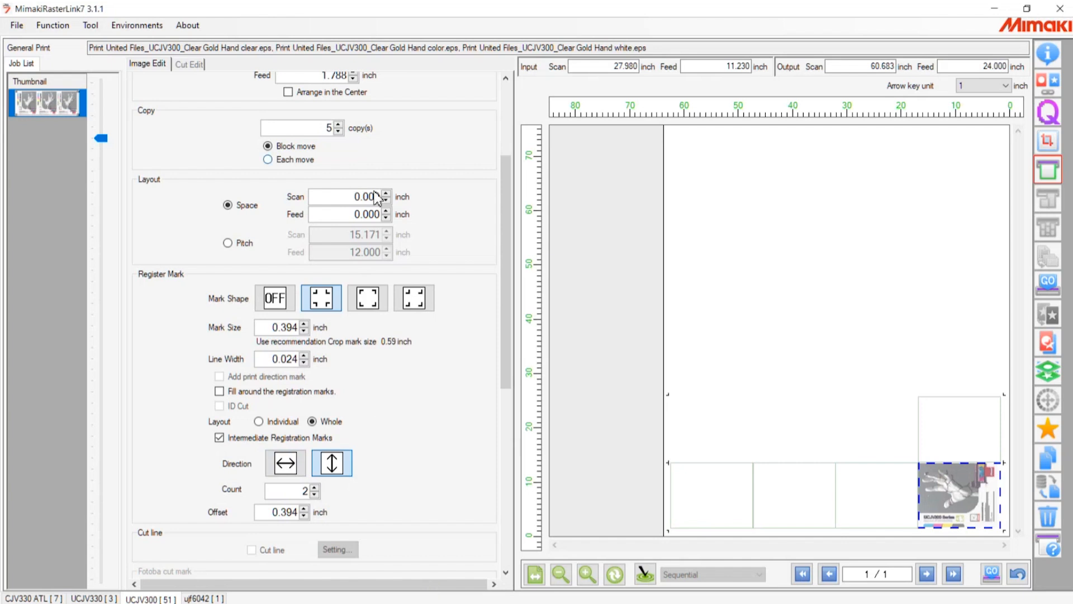
{"action": "left_click_drag", "start_coordinate": [408, 163], "coordinate": [487, 165]}
{"action": "type", "text": "25"}
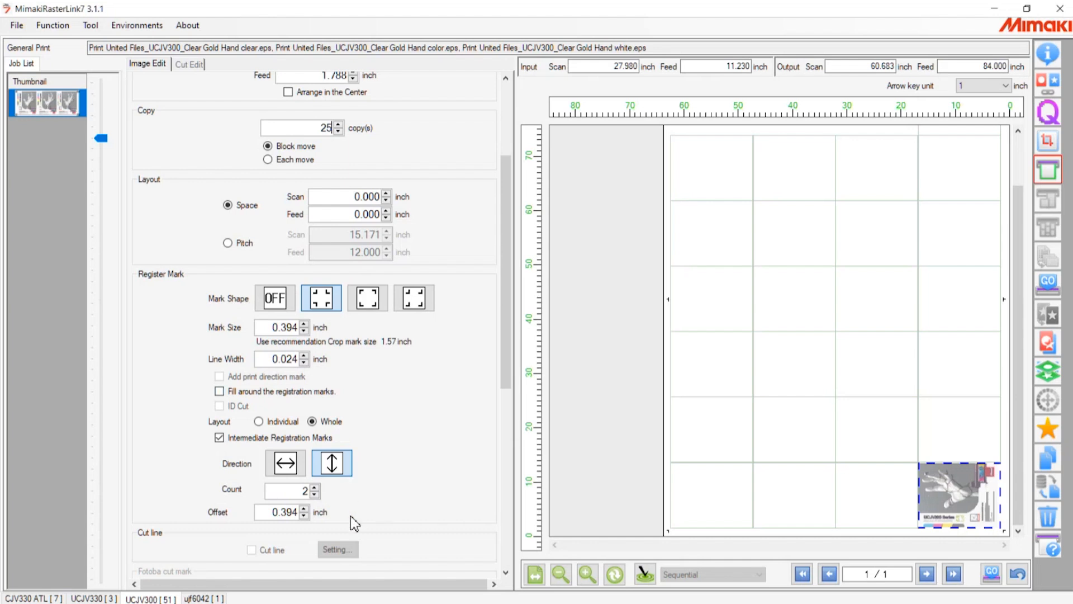
Step: Try the Individual register mark layout, examine the marks around one copy up close, and restore the Whole layout
{"action": "left_click", "coordinate": [282, 422]}
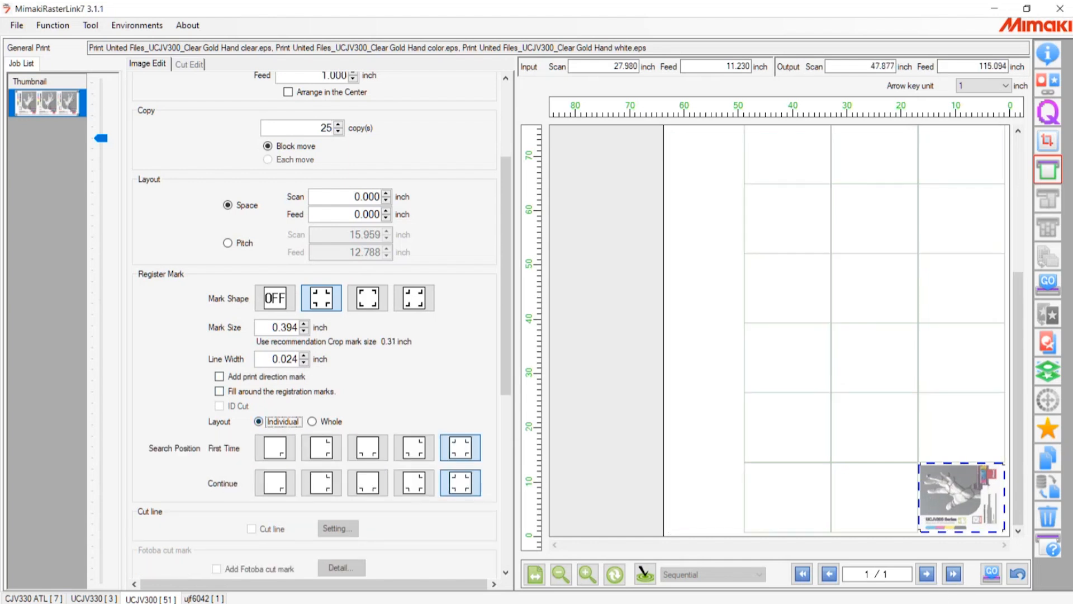
{"action": "left_click", "coordinate": [588, 575]}
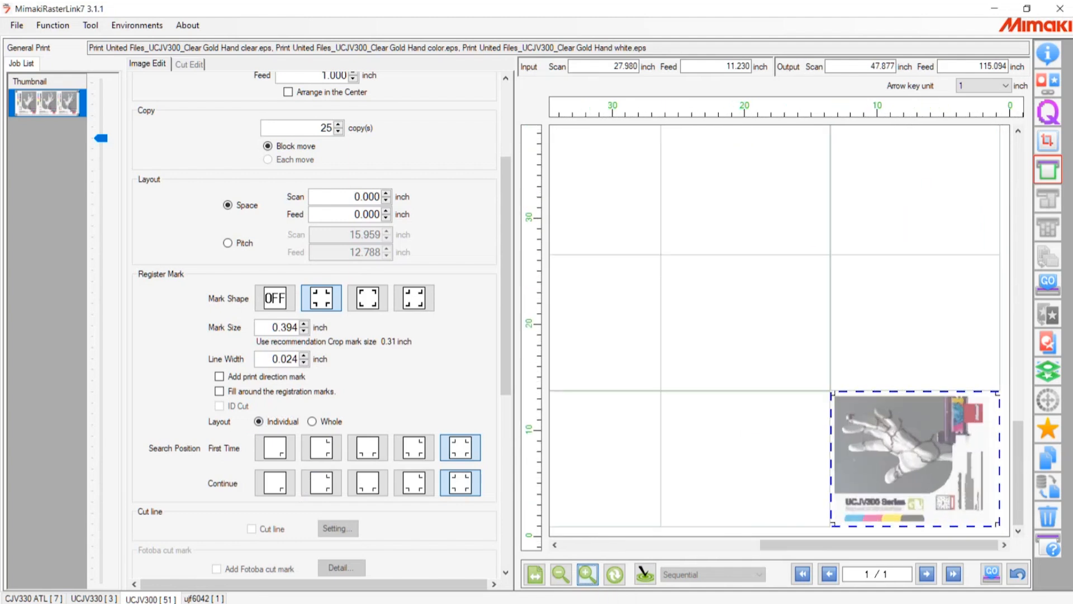
{"action": "left_click", "coordinate": [588, 574]}
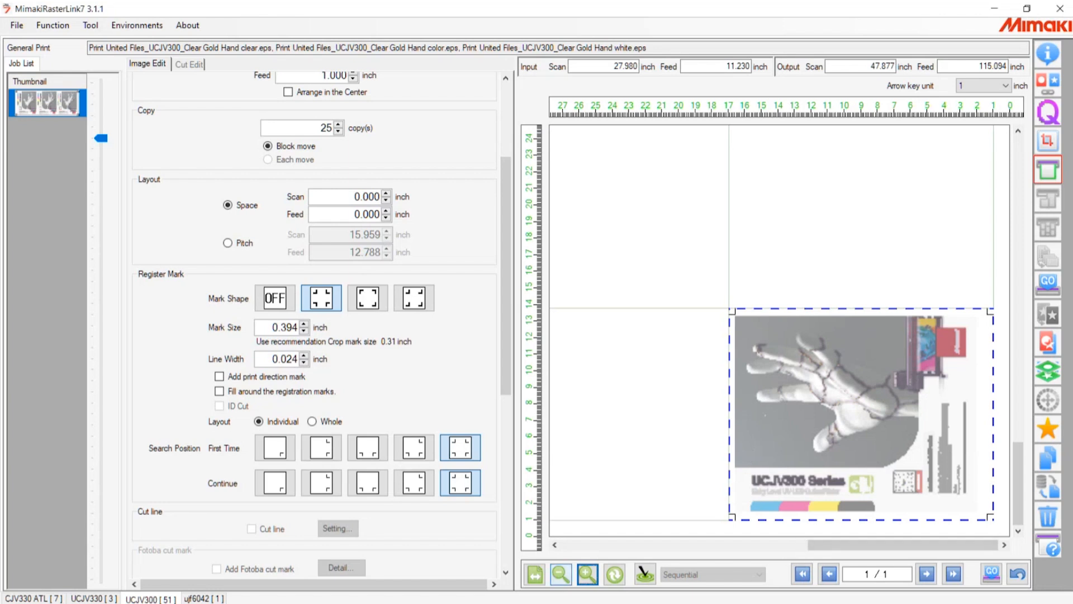
{"action": "left_click", "coordinate": [561, 574]}
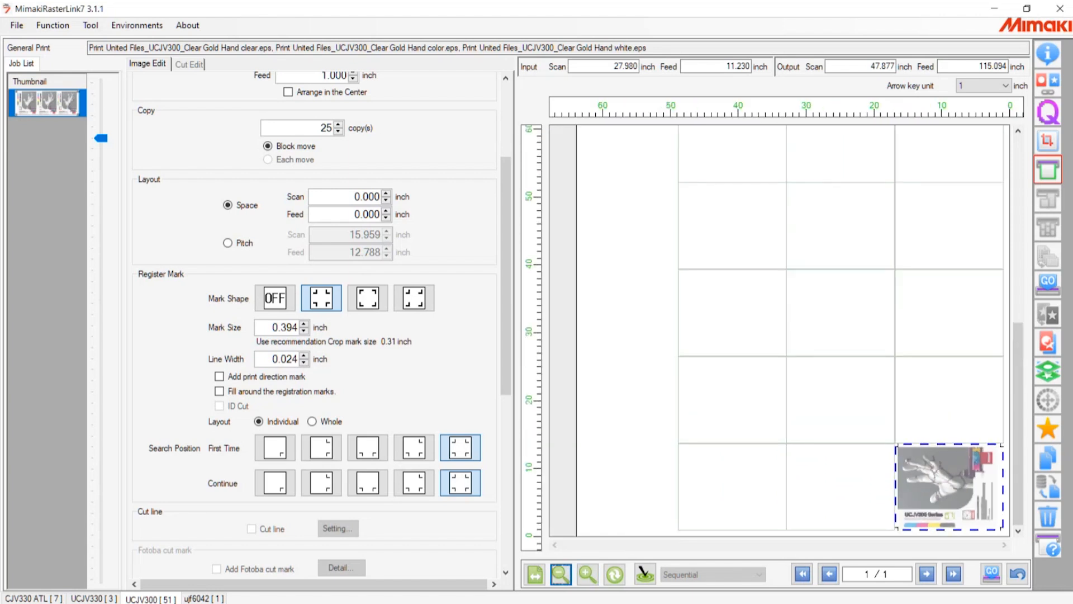
{"action": "left_click", "coordinate": [334, 419]}
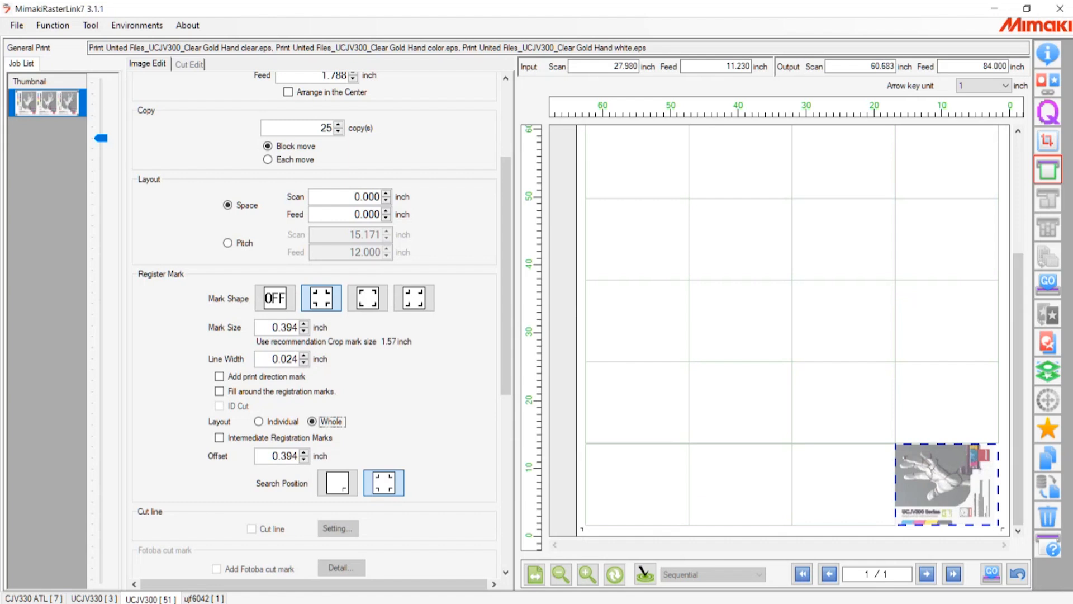
Step: Reduce the copies to 24 and enable vertical intermediate registration marks with a count of 4
{"action": "scroll", "coordinate": [775, 331], "scroll_direction": "up", "scroll_amount": 5}
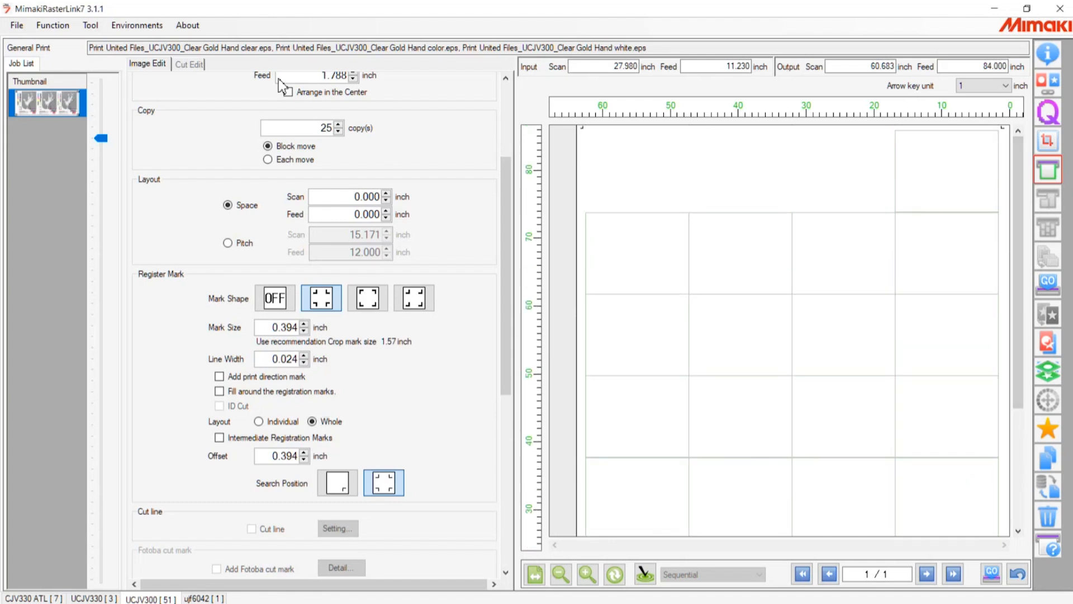
{"action": "key", "text": "Down"}
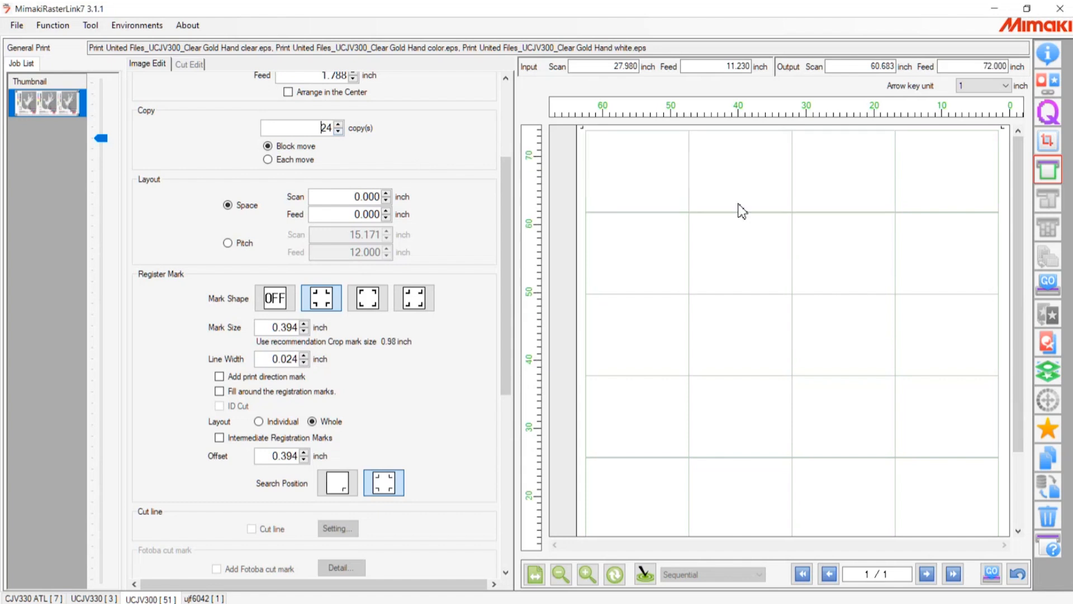
{"action": "left_click_drag", "start_coordinate": [1018, 293], "coordinate": [1018, 368]}
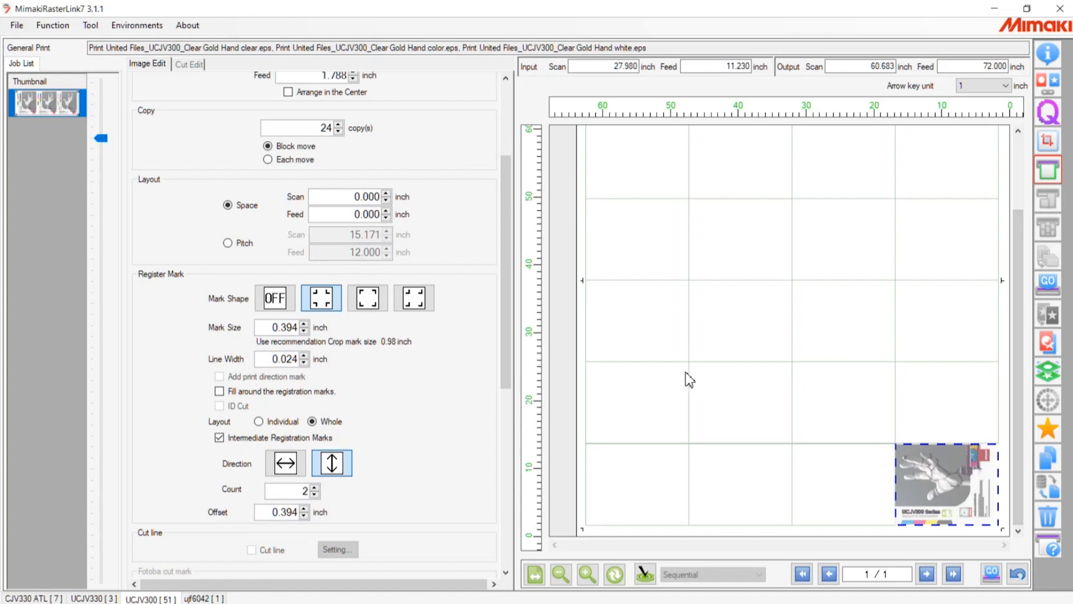
{"action": "left_click", "coordinate": [314, 486]}
{"action": "left_click", "coordinate": [314, 487]}
{"action": "mouse_move", "coordinate": [1018, 335]}
{"action": "left_mouse_down"}
{"action": "mouse_move", "coordinate": [1018, 263]}
{"action": "mouse_move", "coordinate": [1017, 336]}
{"action": "left_mouse_up"}
Step: Enable a cut line on the CJV330 Flyer job of the ujf6042 printer and review its line width, color and dash settings
{"action": "scroll", "coordinate": [641, 449], "scroll_direction": "down", "scroll_amount": 2}
{"action": "scroll", "coordinate": [641, 449], "scroll_direction": "down", "scroll_amount": 8}
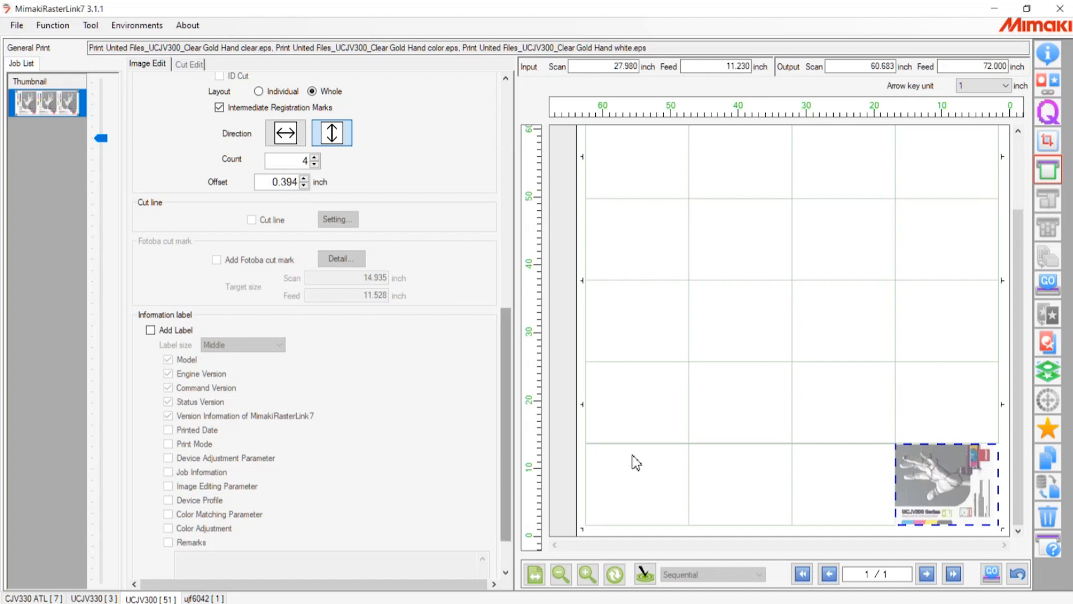
{"action": "scroll", "coordinate": [630, 376], "scroll_direction": "up", "scroll_amount": 3}
{"action": "left_click_drag", "start_coordinate": [628, 356], "coordinate": [628, 355]}
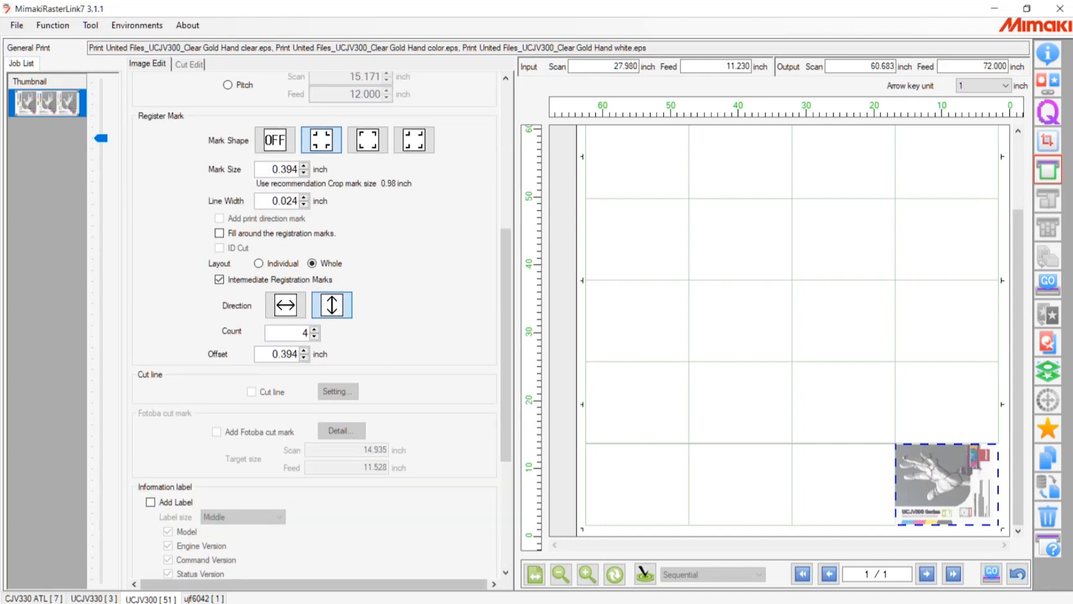
{"action": "left_click", "coordinate": [203, 599]}
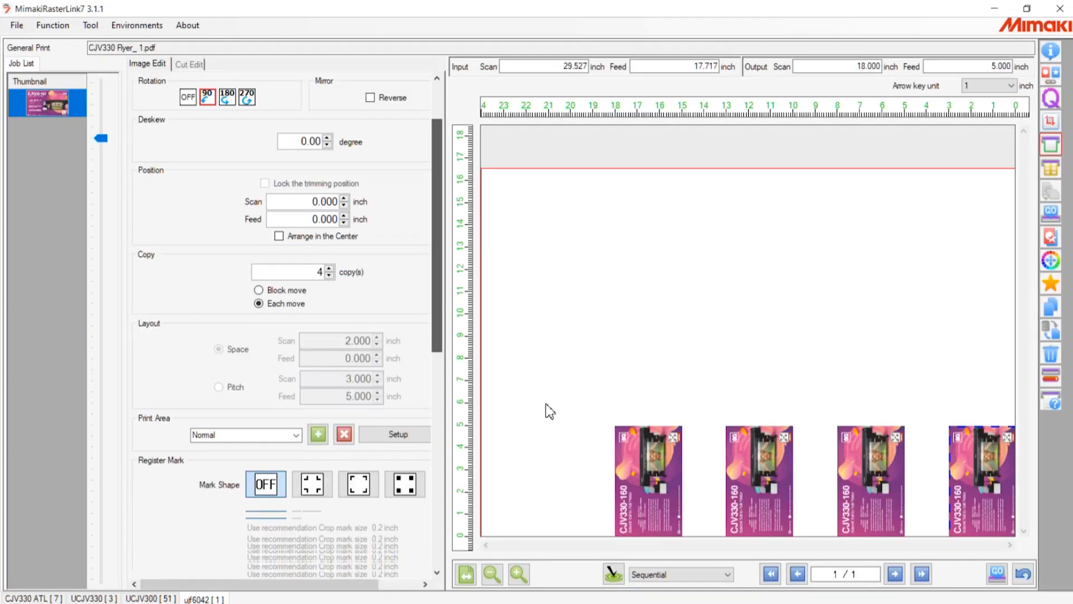
{"action": "scroll", "coordinate": [546, 404], "scroll_direction": "down", "scroll_amount": 4}
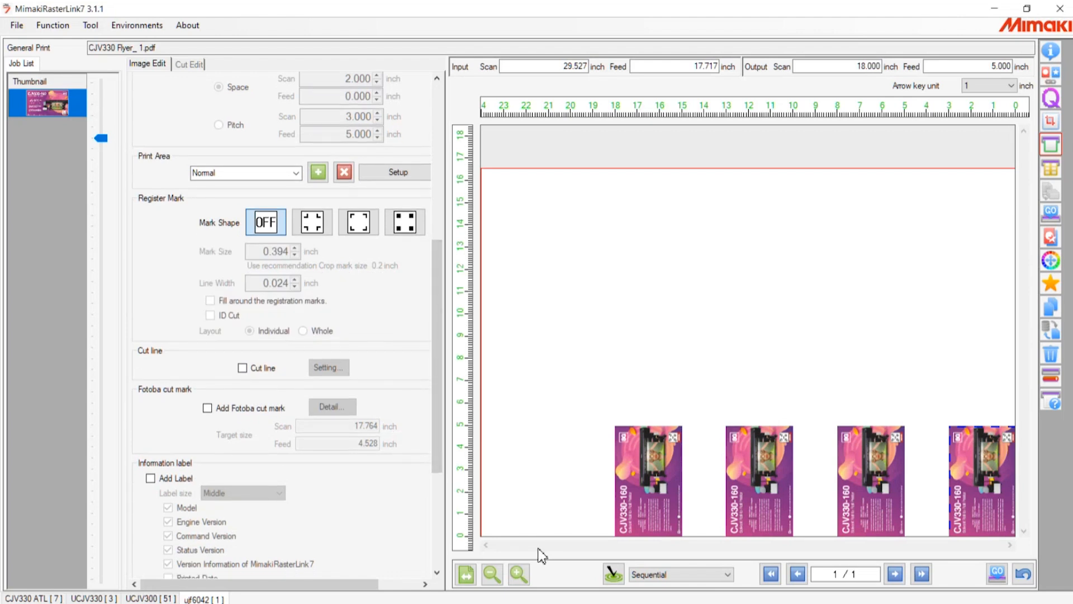
{"action": "left_click", "coordinate": [242, 368]}
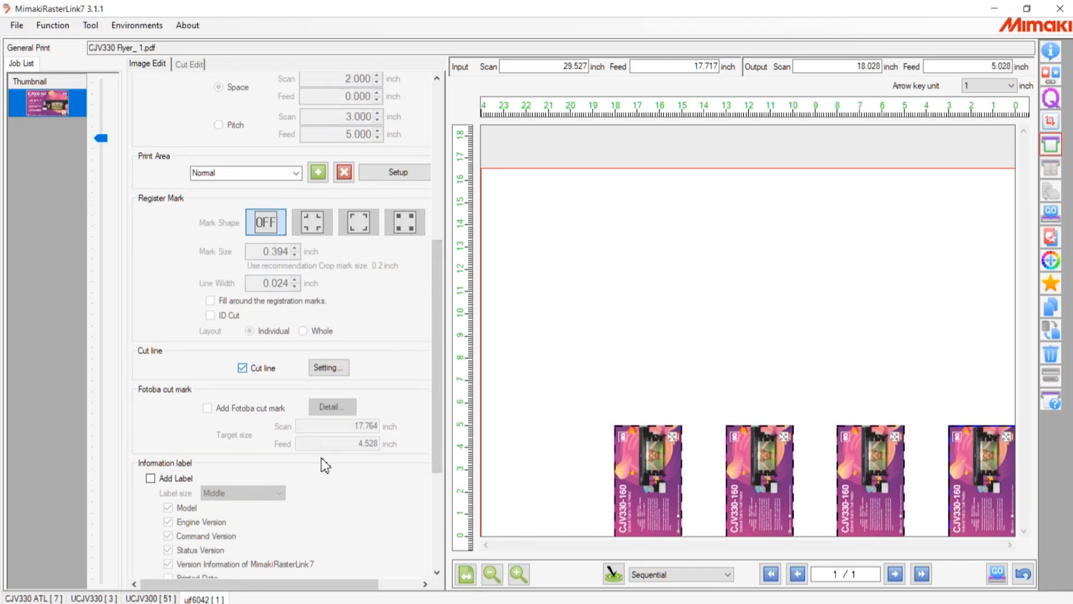
{"action": "left_click", "coordinate": [314, 369]}
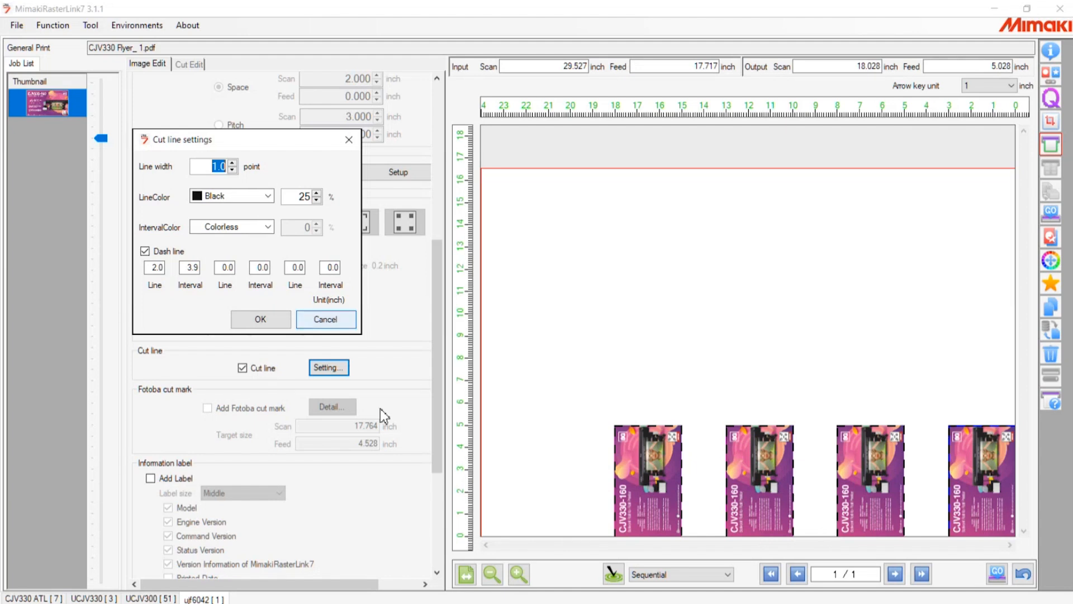
{"action": "key", "text": "Escape"}
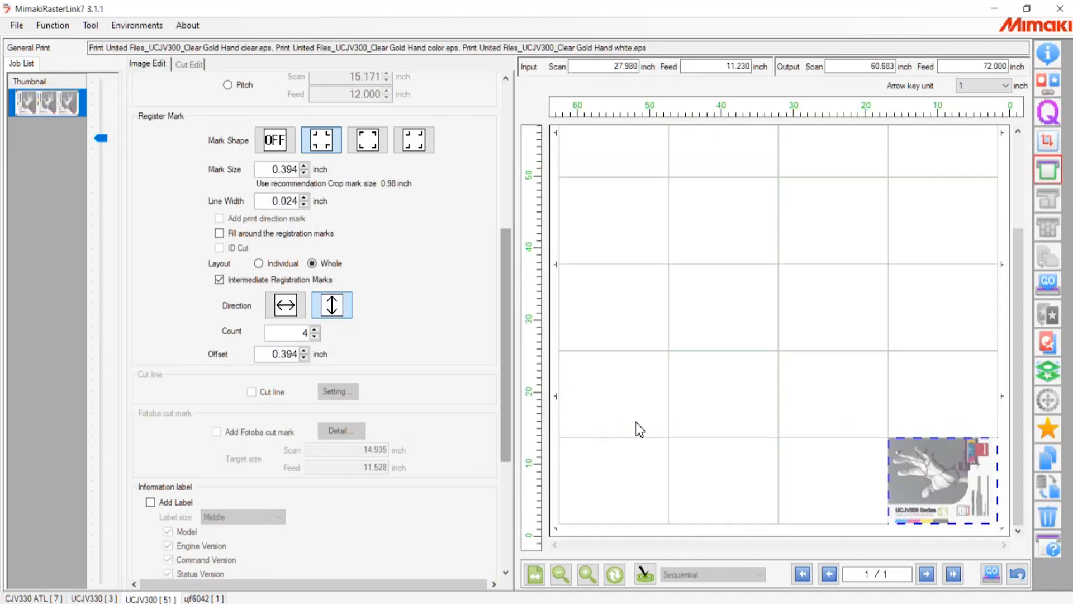
Step: Add an information label to the UCJV300 hand job and include Remarks in it
{"action": "scroll", "coordinate": [376, 245], "scroll_direction": "down", "scroll_amount": 5}
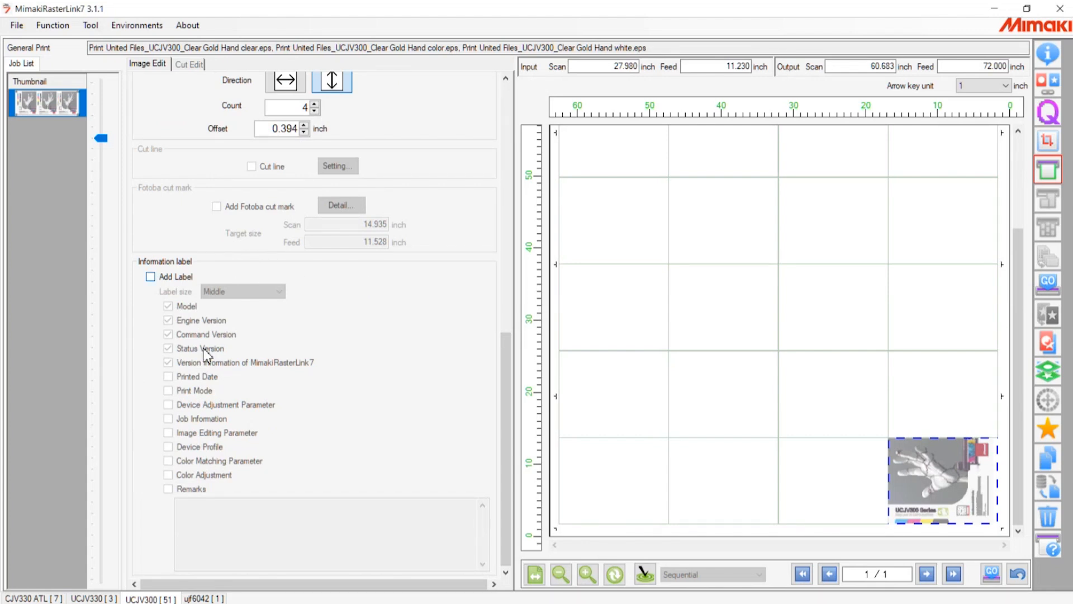
{"action": "key", "text": "space"}
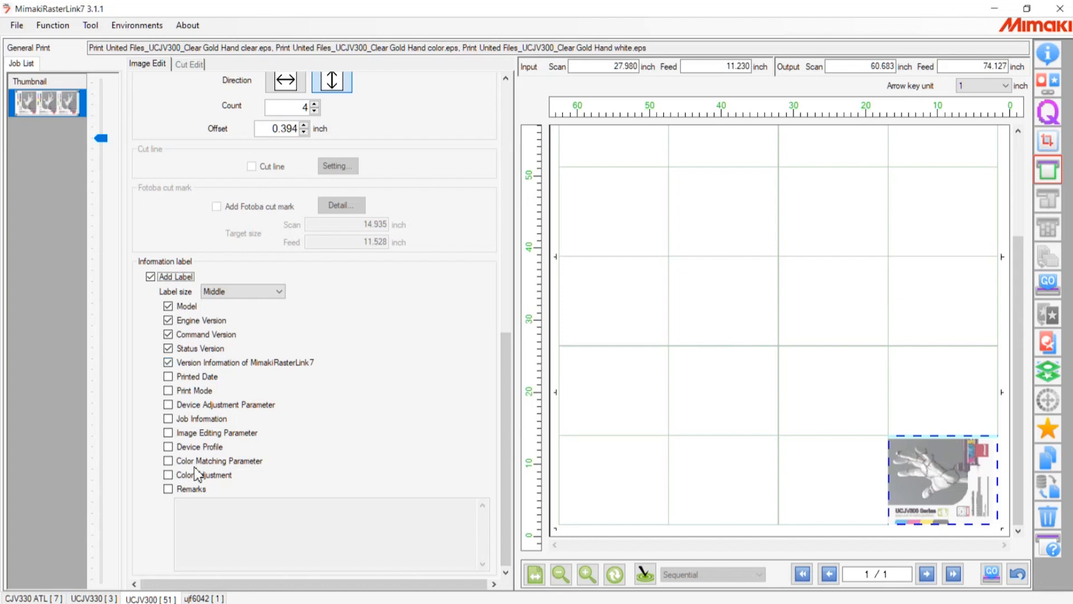
{"action": "scroll", "coordinate": [213, 478], "scroll_direction": "up", "scroll_amount": 1}
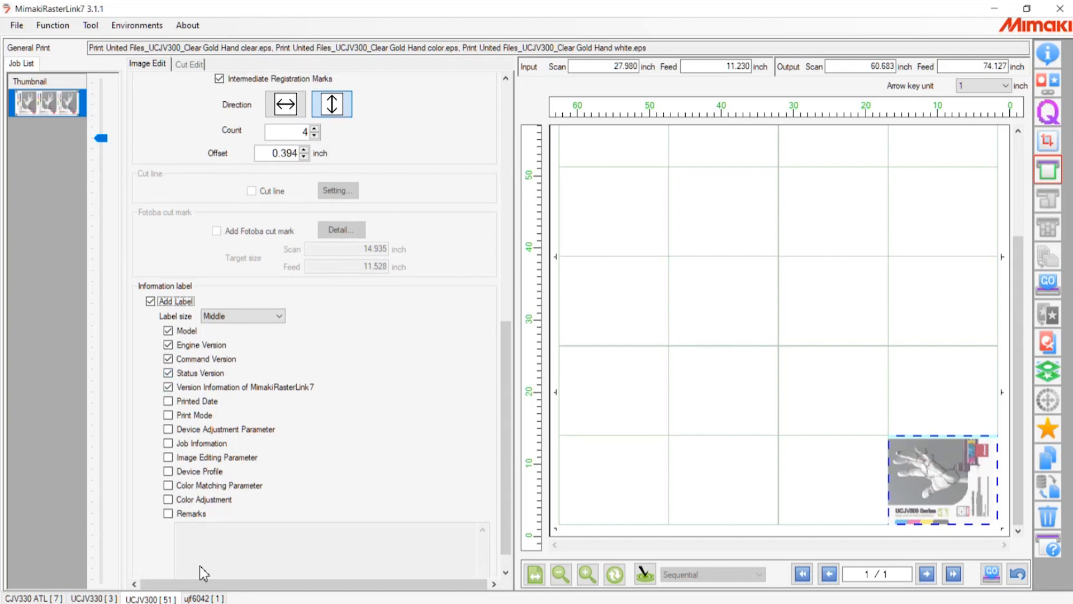
{"action": "left_click", "coordinate": [168, 513]}
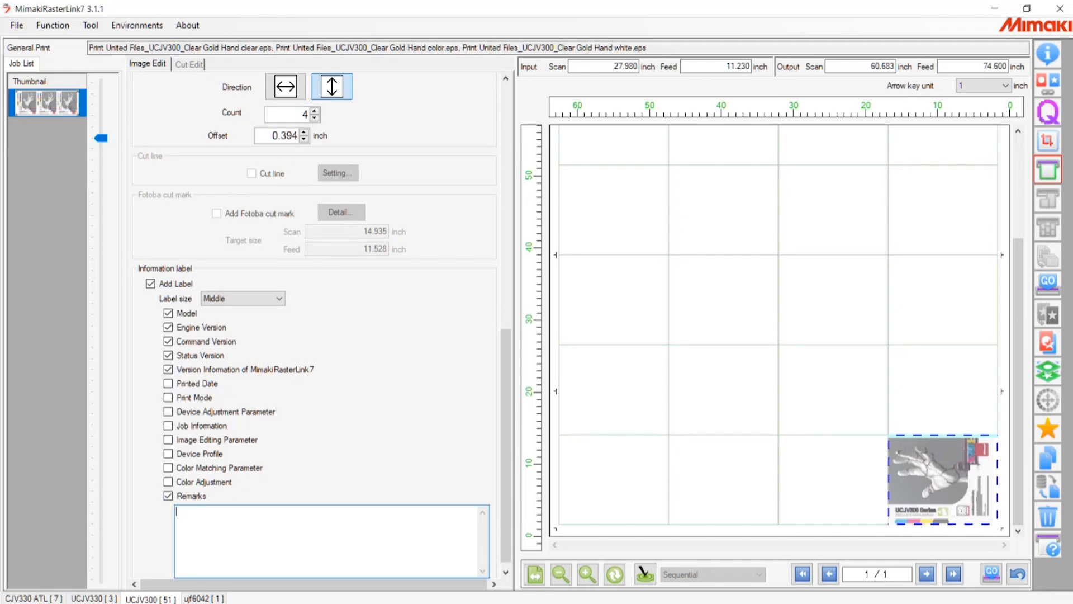
Step: Enter "hot job ASAP" as the information label's remark
{"action": "type", "text": "hot job t"}
{"action": "type", "text": "hat"}
{"action": "key", "text": "BackSpace"}
{"action": "key", "text": "BackSpace"}
{"action": "key", "text": "BackSpace"}
{"action": "key", "text": "BackSpace"}
{"action": "type", "text": "a"}
{"action": "key", "text": "BackSpace"}
{"action": "type", "text": "ASAP"}
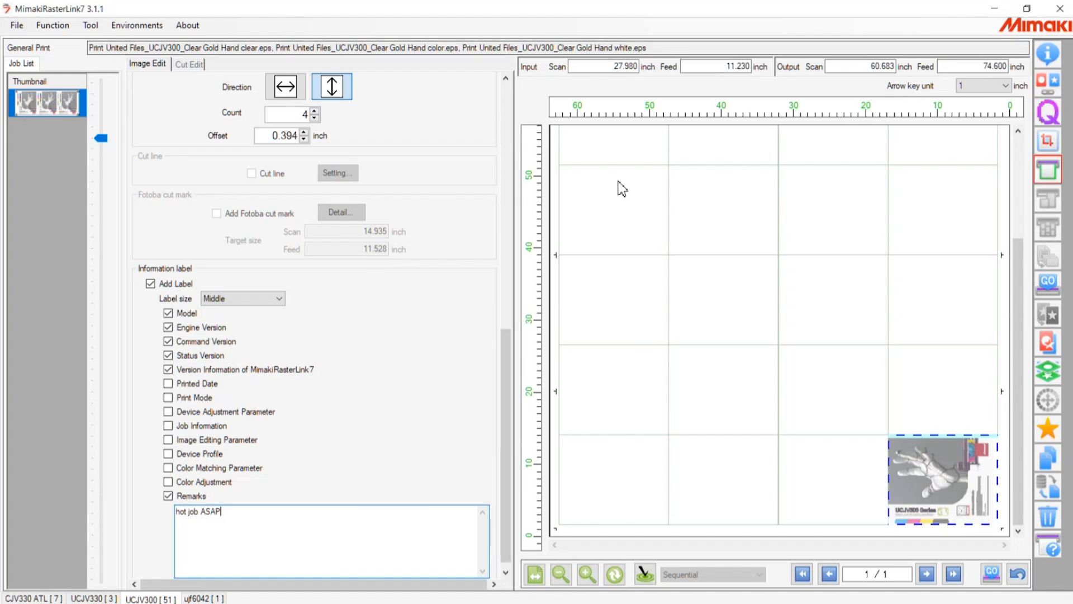
Step: Turn off the register marks and set the number of copies to 1
{"action": "scroll", "coordinate": [631, 189], "scroll_direction": "up", "scroll_amount": 8}
{"action": "left_click", "coordinate": [275, 428]}
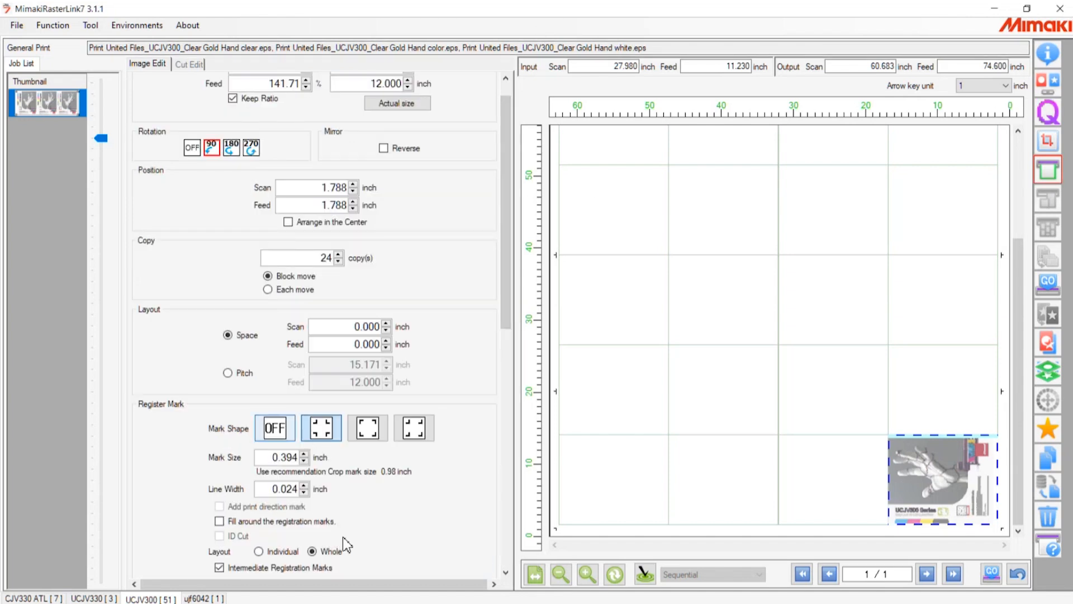
{"action": "left_click_drag", "start_coordinate": [320, 257], "coordinate": [532, 352]}
{"action": "type", "text": "1"}
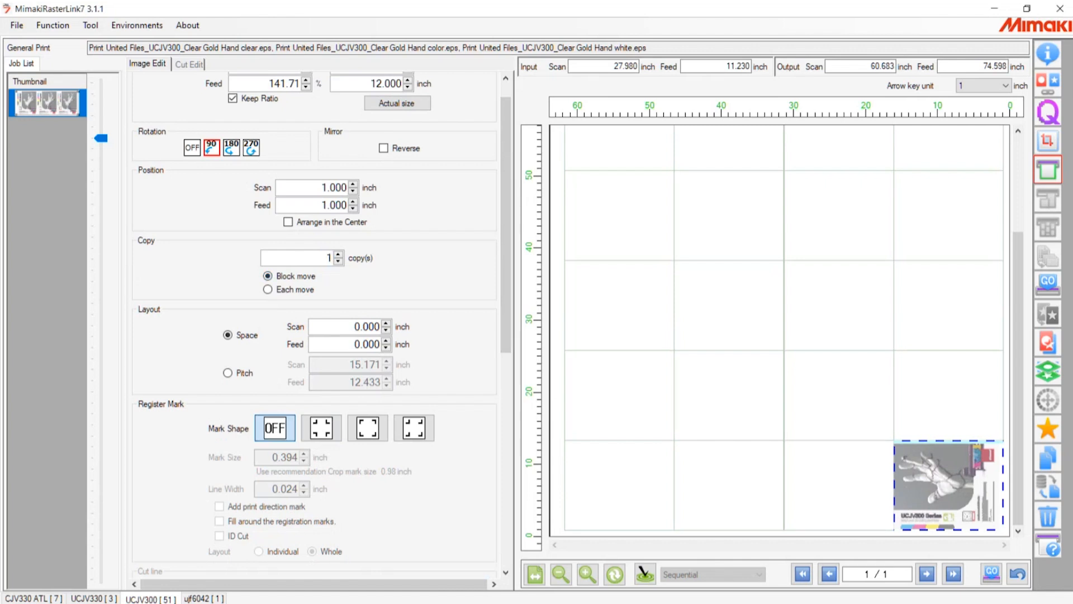
{"action": "key", "text": "Return"}
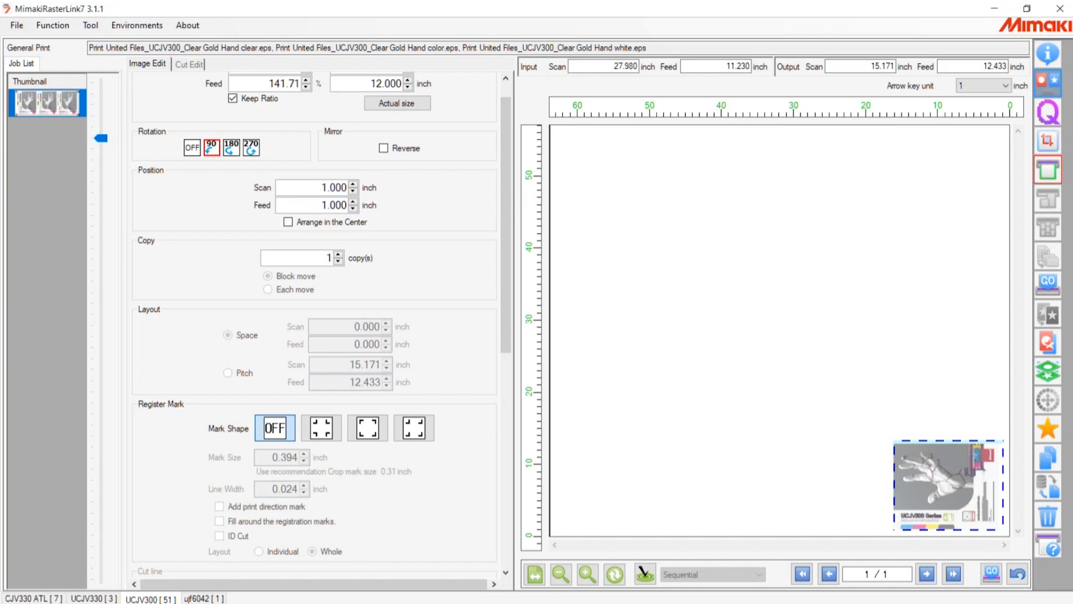
Step: Return to the job list and select the astro jump pass print 159x81.tif job of the CJV330 ATL printer
{"action": "left_click", "coordinate": [1048, 81]}
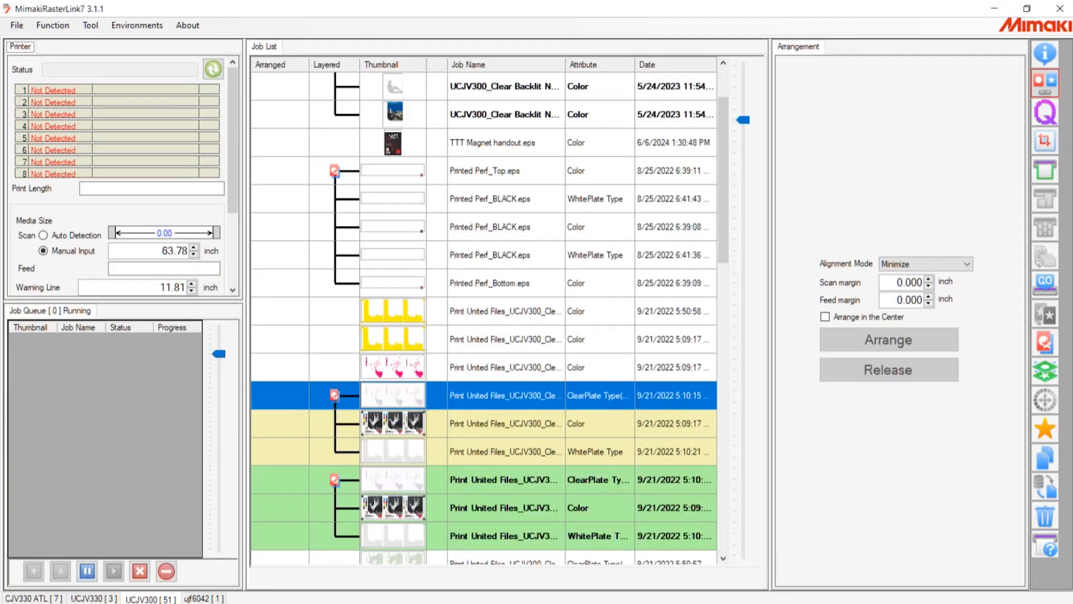
{"action": "scroll", "coordinate": [831, 421], "scroll_direction": "down", "scroll_amount": 10}
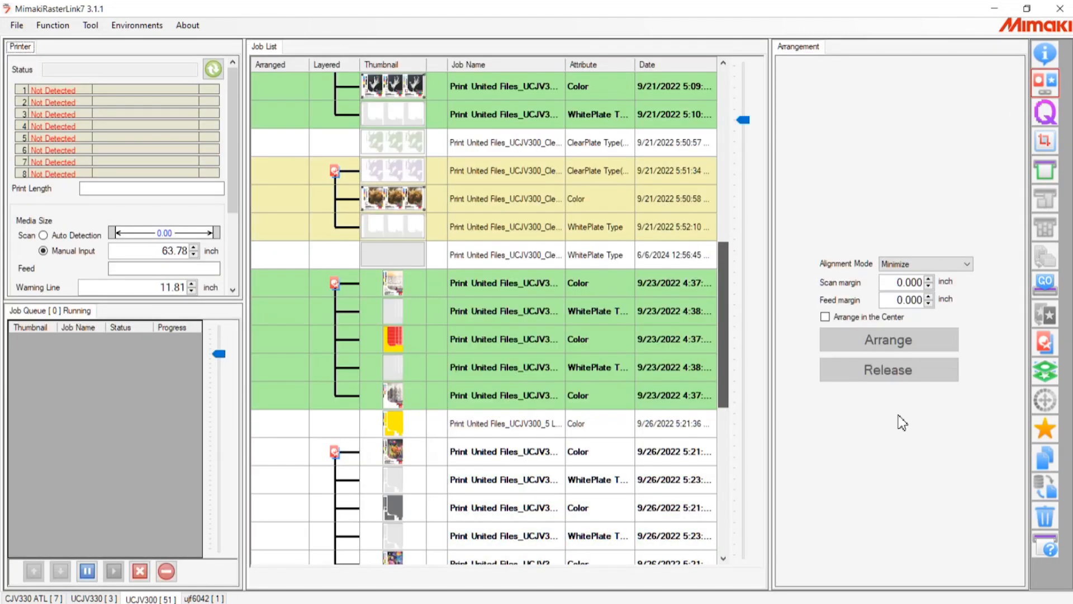
{"action": "scroll", "coordinate": [926, 498], "scroll_direction": "down", "scroll_amount": 5}
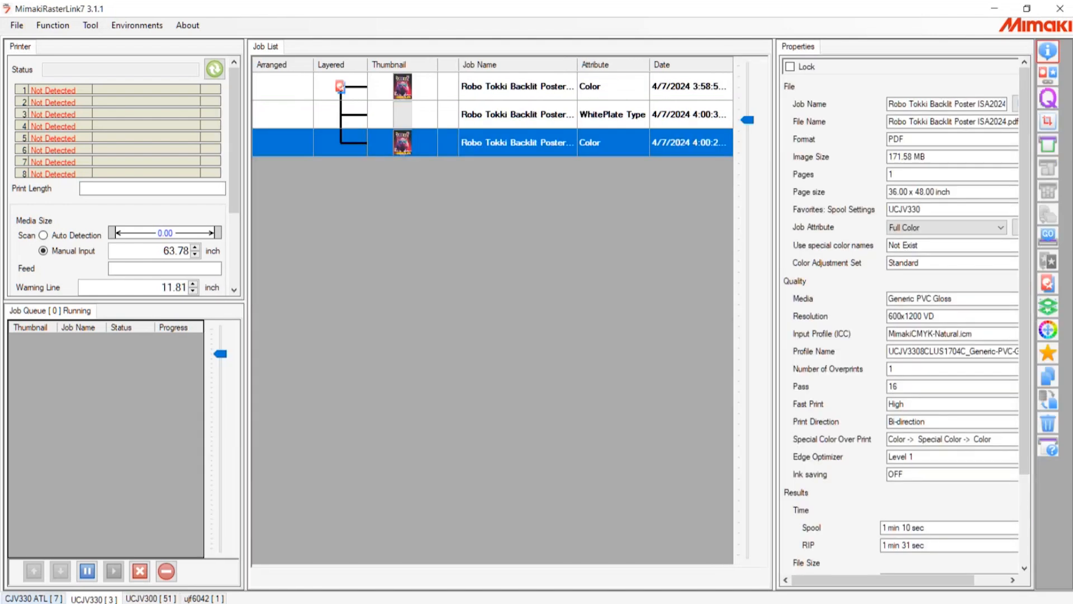
{"action": "left_click", "coordinate": [33, 598]}
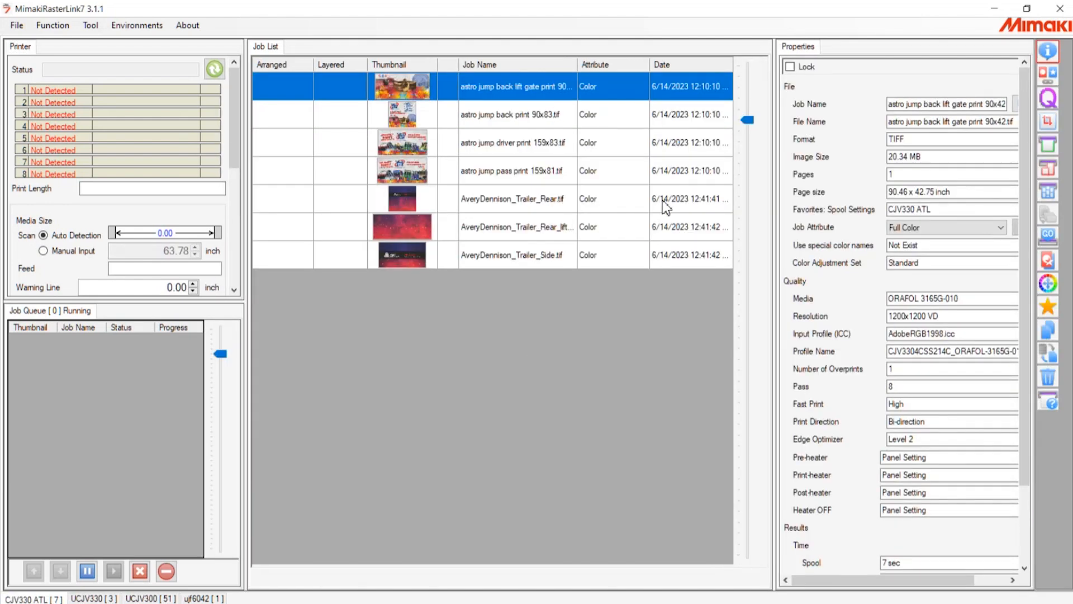
{"action": "key", "text": "Down"}
{"action": "key", "text": "Down"}
{"action": "key", "text": "Down"}
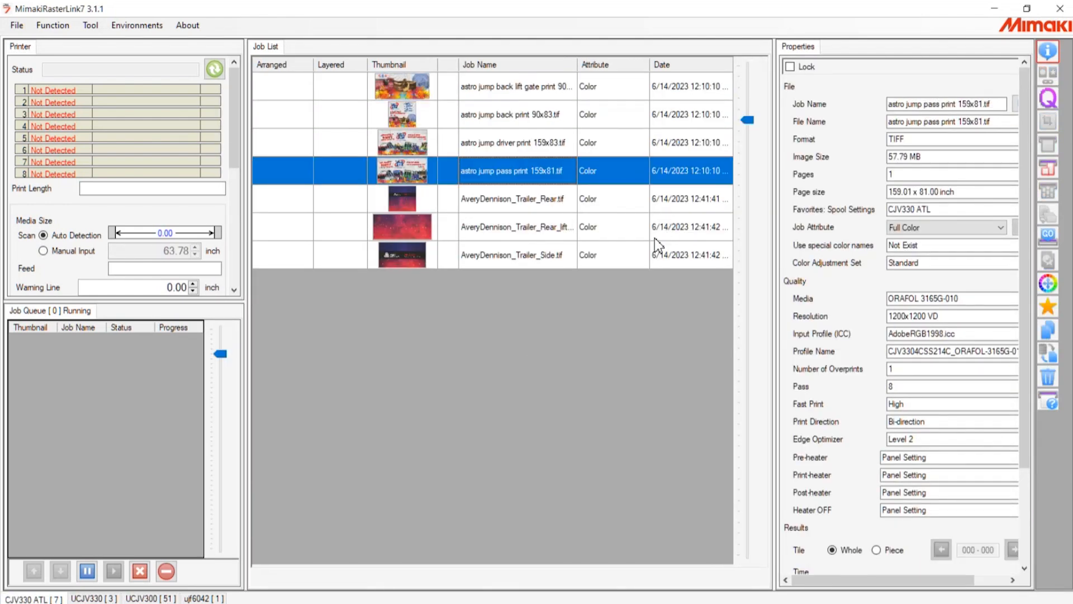
Step: Select the ungrouped CJV330 Flyer_ 1.pdf together with the grouped Flyer_ 2 and Flyer_ 3 jobs above it in the UCJV300 job list
{"action": "key", "text": "shift+Down"}
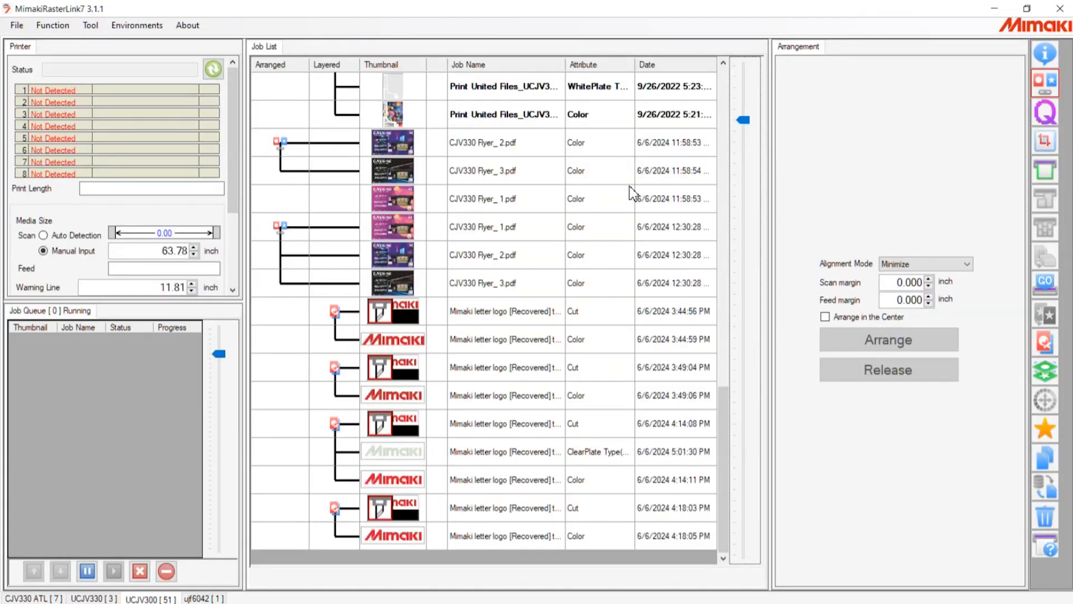
{"action": "left_click", "coordinate": [615, 146]}
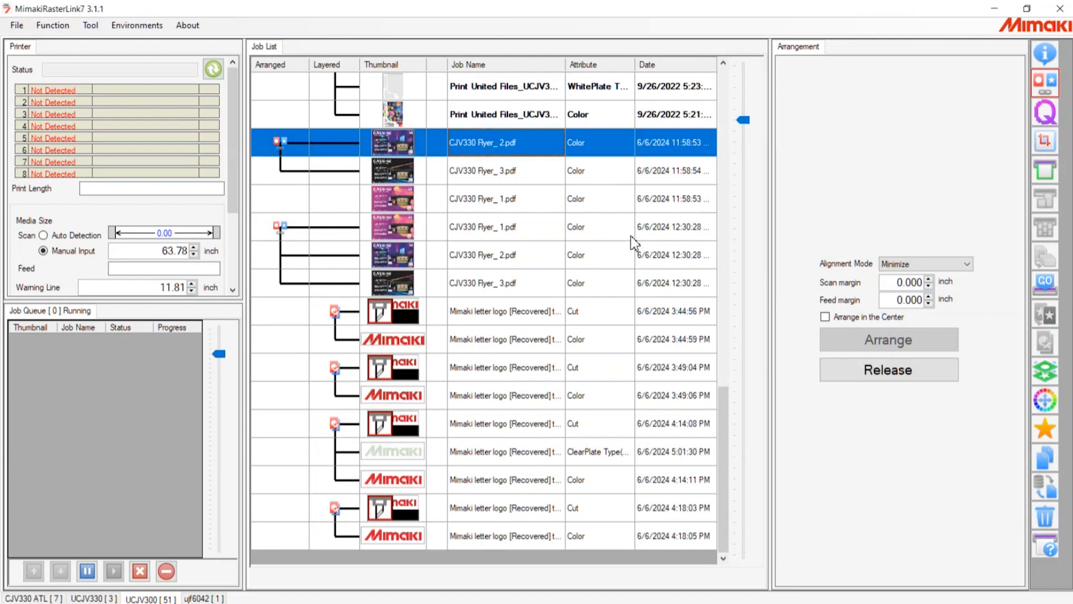
{"action": "left_click", "coordinate": [632, 199]}
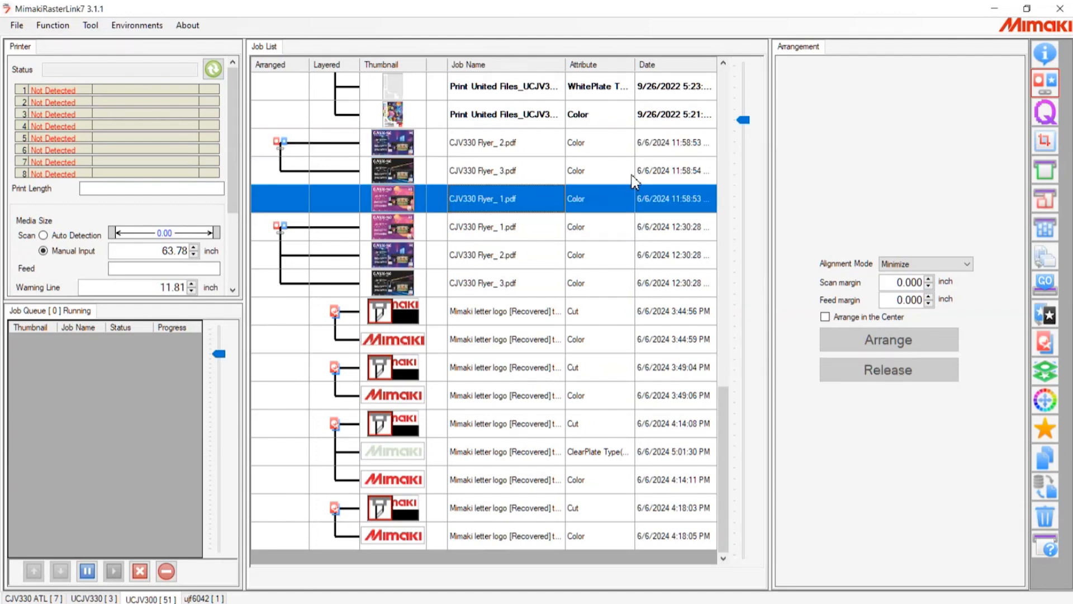
{"action": "left_click", "coordinate": [633, 175]}
{"action": "key", "text": "shift+Down"}
{"action": "key", "text": "shift+Down"}
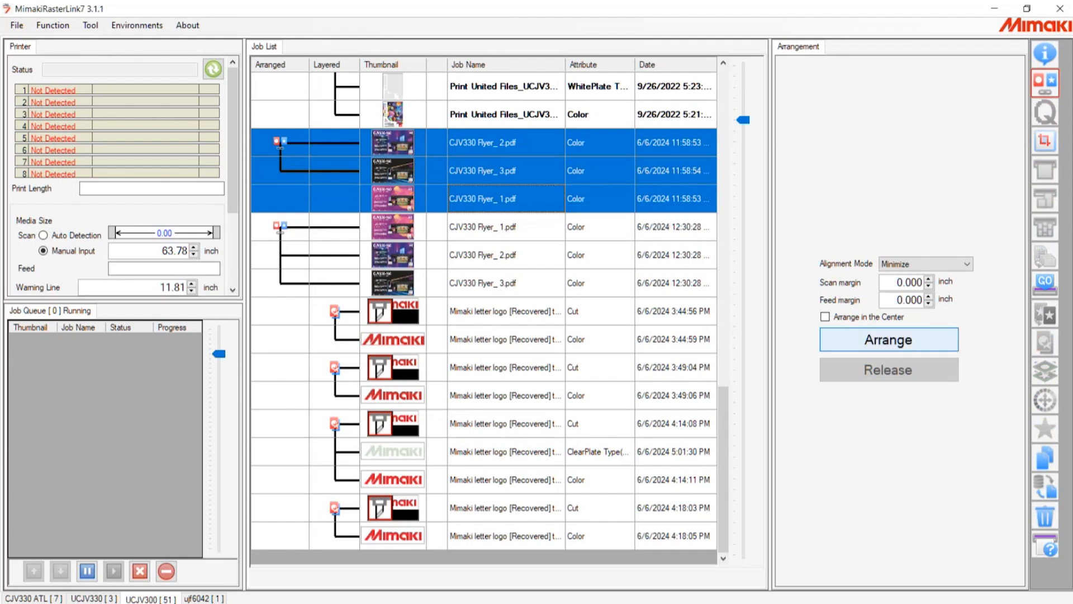
Step: Arrange the three selected flyer jobs in the center with 1 inch scan and feed margins
{"action": "left_click_drag", "start_coordinate": [896, 282], "coordinate": [923, 282]}
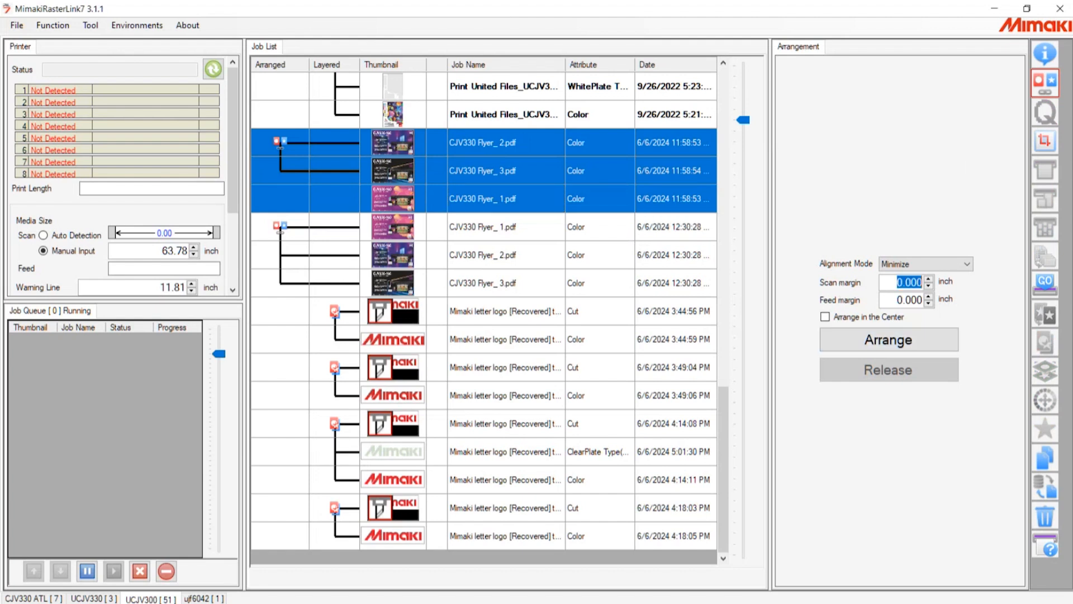
{"action": "type", "text": "1"}
{"action": "key", "text": "Tab"}
{"action": "type", "text": "1"}
{"action": "key", "text": "Tab"}
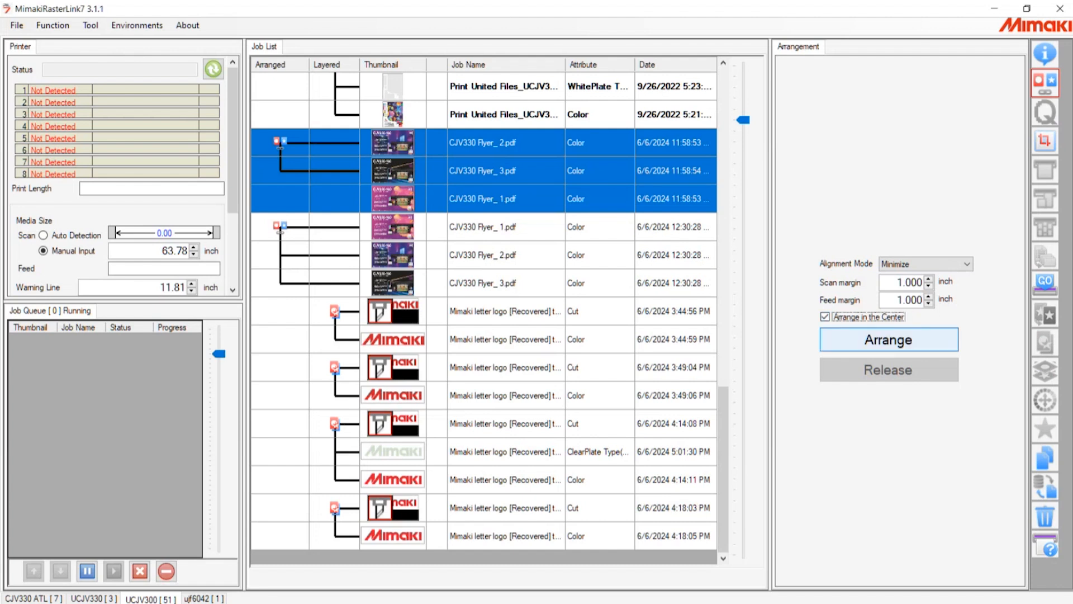
{"action": "left_click", "coordinate": [889, 340]}
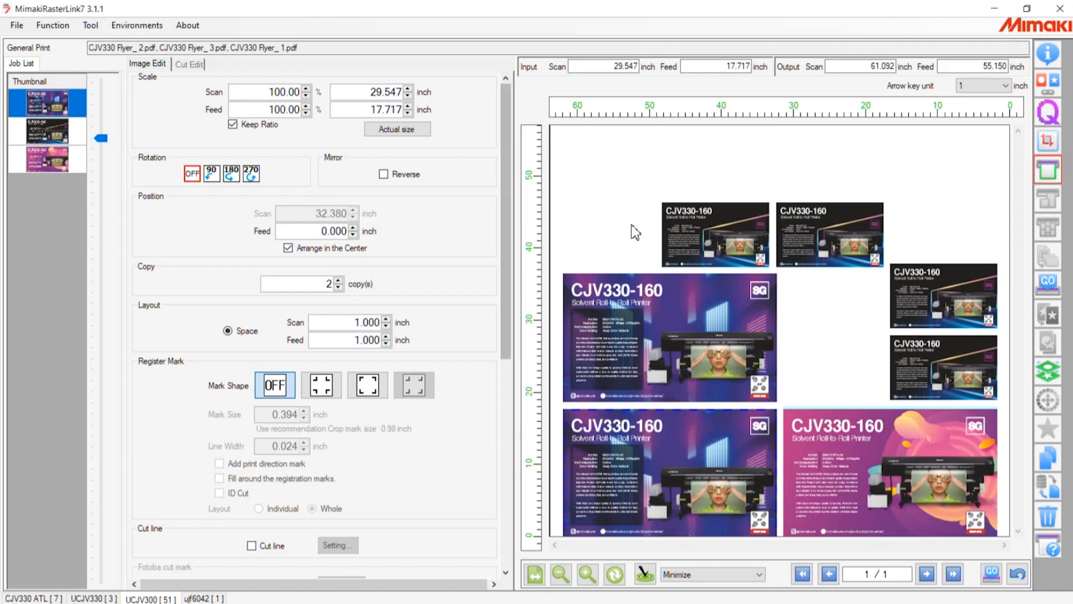
Step: Set the number of copies of the pink CJV330 Flyer_ 1.pdf to 5 in the arranged layout
{"action": "scroll", "coordinate": [614, 336], "scroll_direction": "down", "scroll_amount": 5}
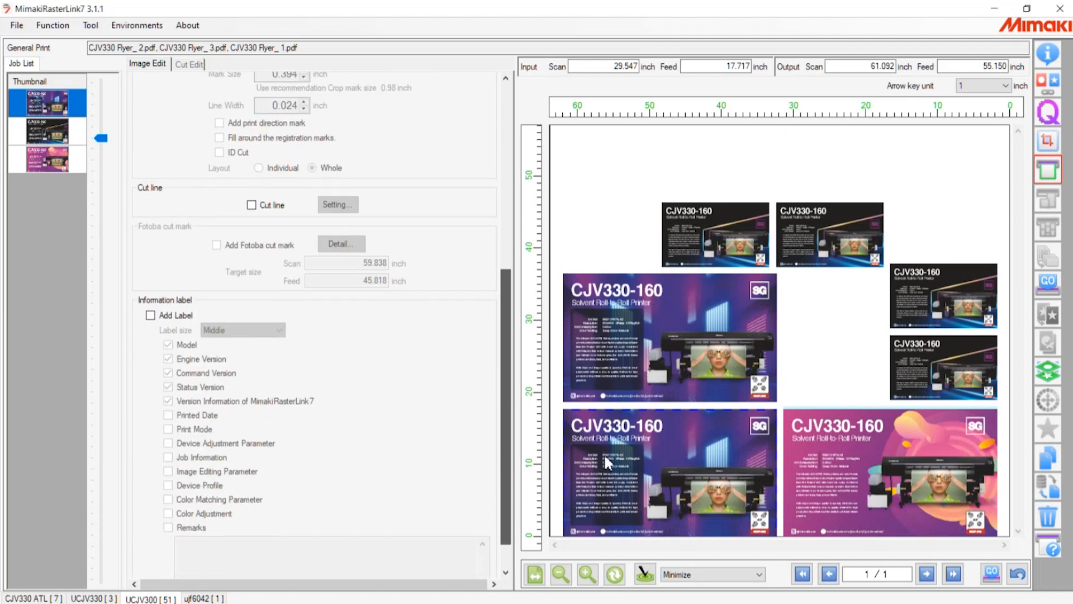
{"action": "scroll", "coordinate": [603, 454], "scroll_direction": "up", "scroll_amount": 4}
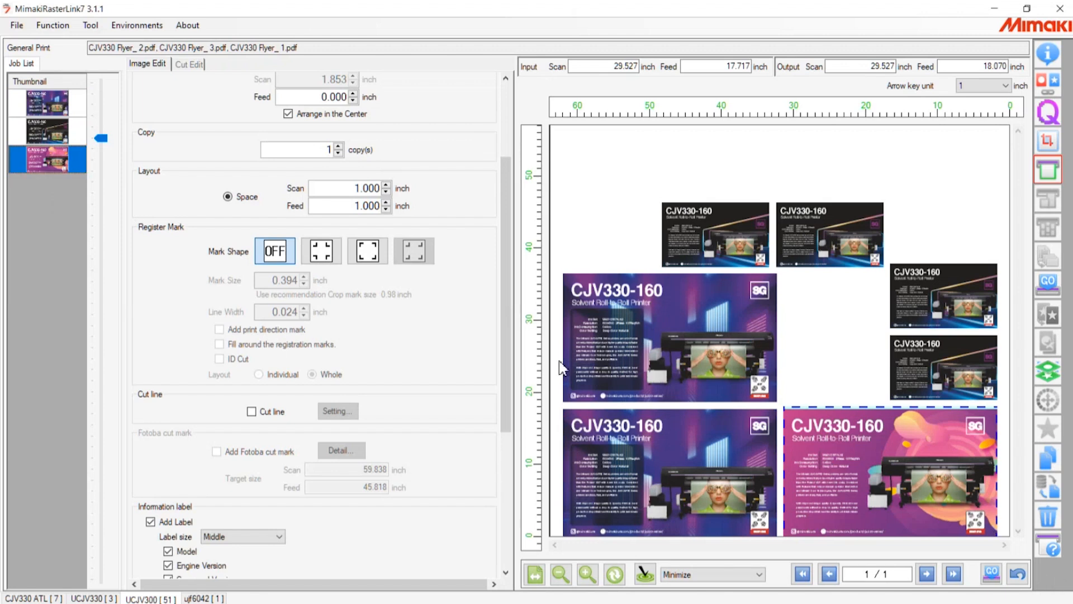
{"action": "left_click_drag", "start_coordinate": [505, 282], "coordinate": [506, 188]}
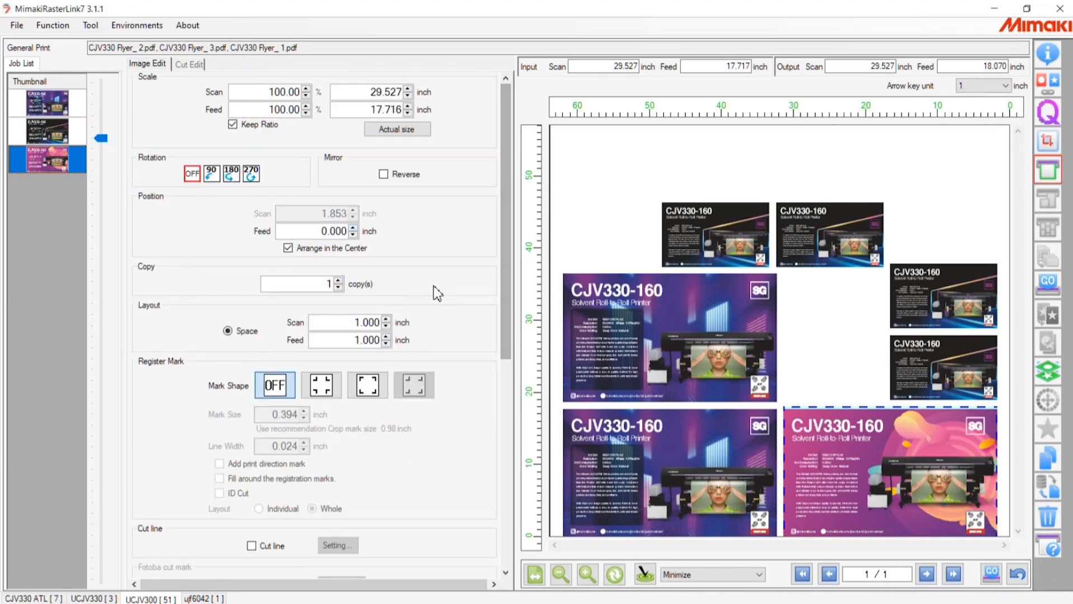
{"action": "type", "text": "5"}
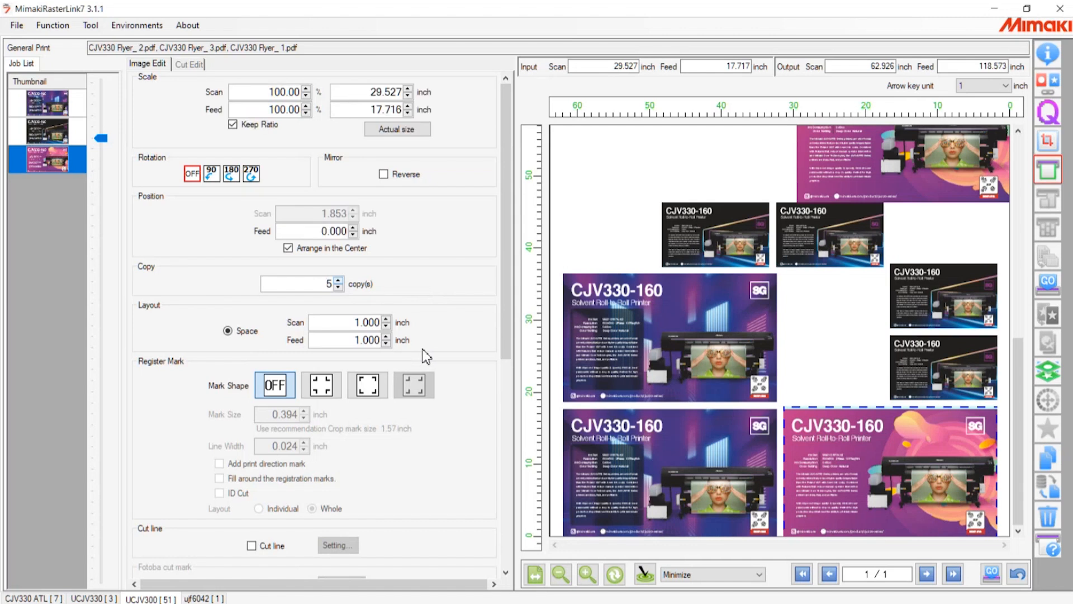
Step: Set the black CJV330 Flyer_ 3.pdf to 2 copies and the purple CJV330 Flyer_ 2.pdf to 3 copies
{"action": "left_click", "coordinate": [55, 131]}
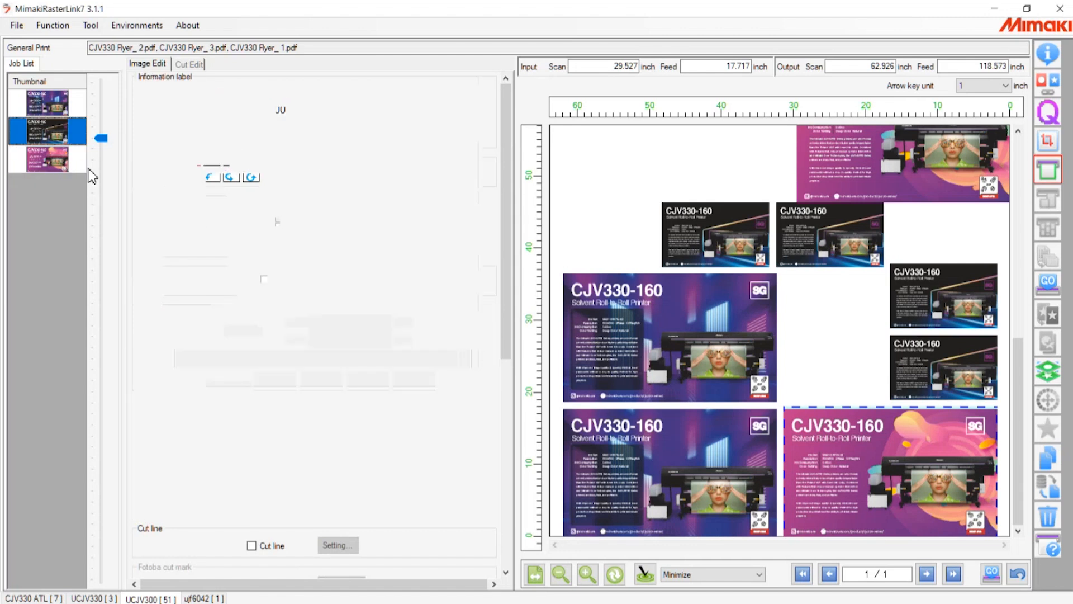
{"action": "left_click", "coordinate": [338, 288]}
{"action": "left_click", "coordinate": [338, 288]}
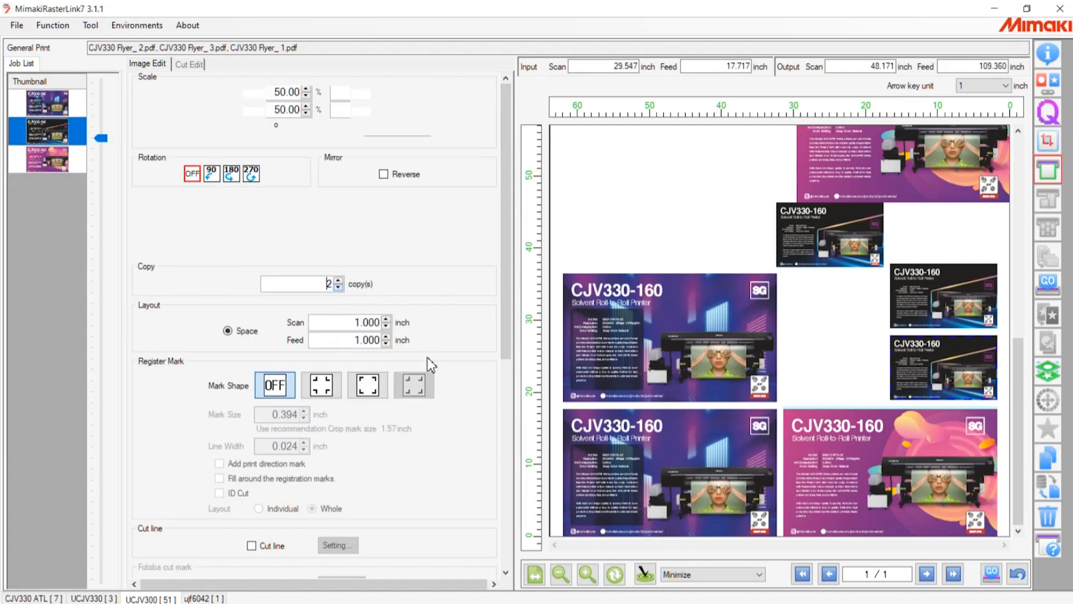
{"action": "left_click", "coordinate": [62, 109]}
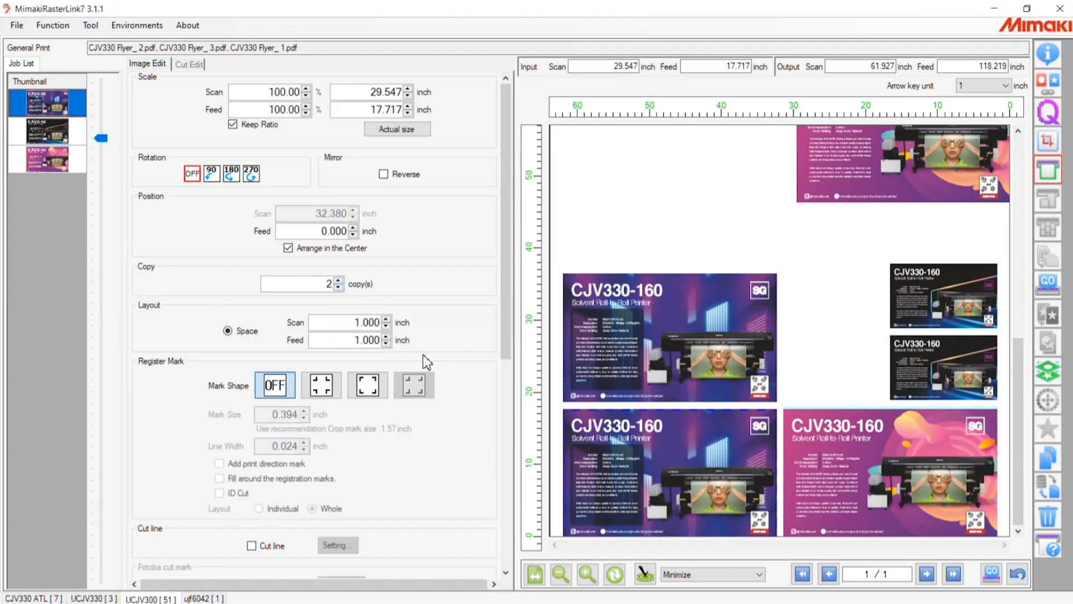
{"action": "key", "text": "Up"}
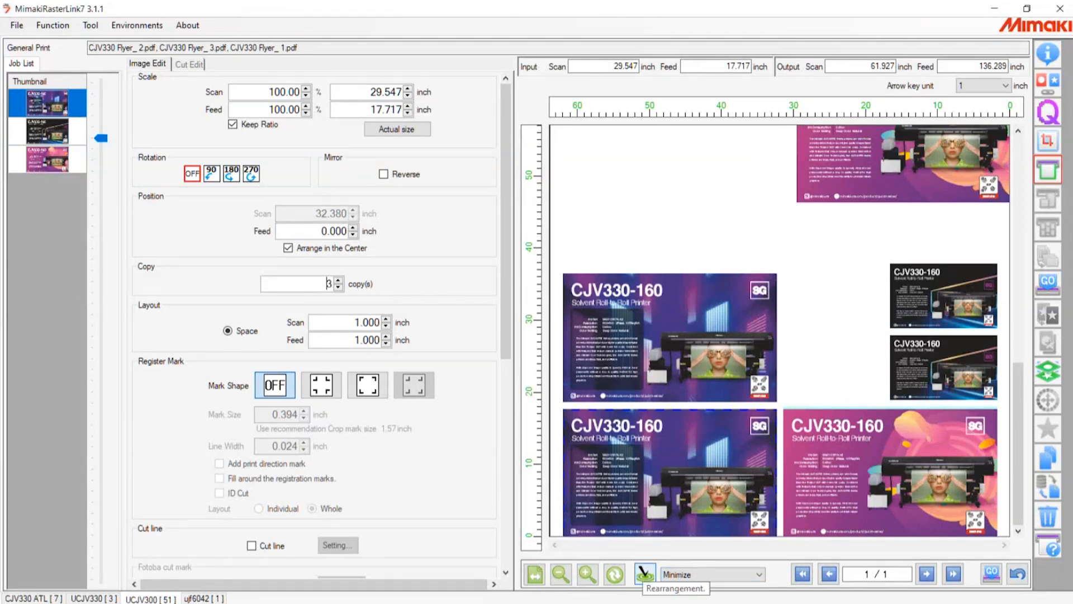
Step: Rearrange all the flyer copies on the media, keeping Minimize as the alignment mode
{"action": "left_click", "coordinate": [646, 574]}
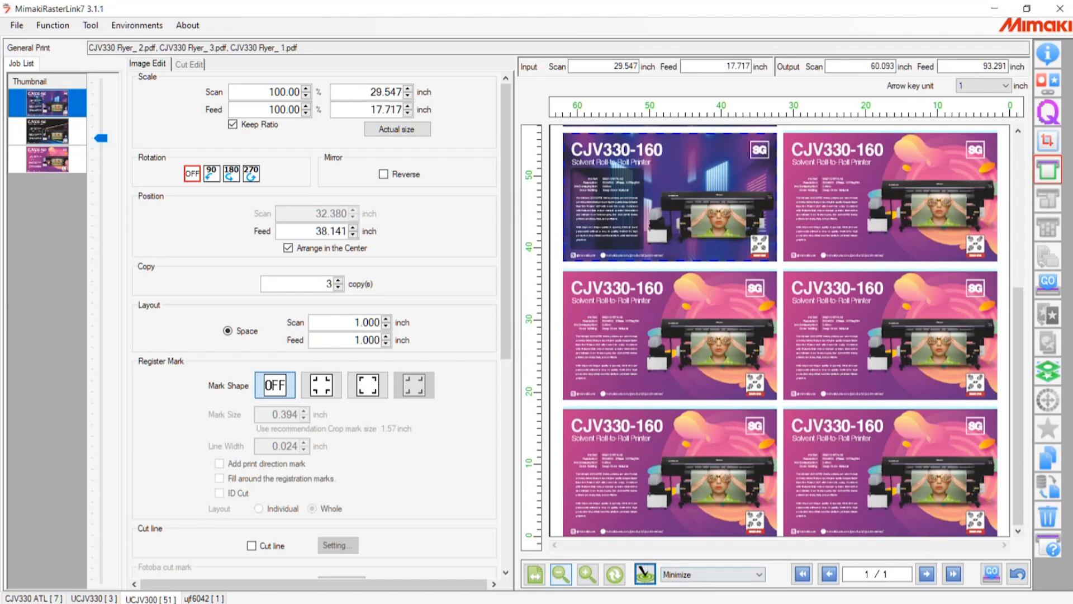
{"action": "left_click", "coordinate": [561, 574]}
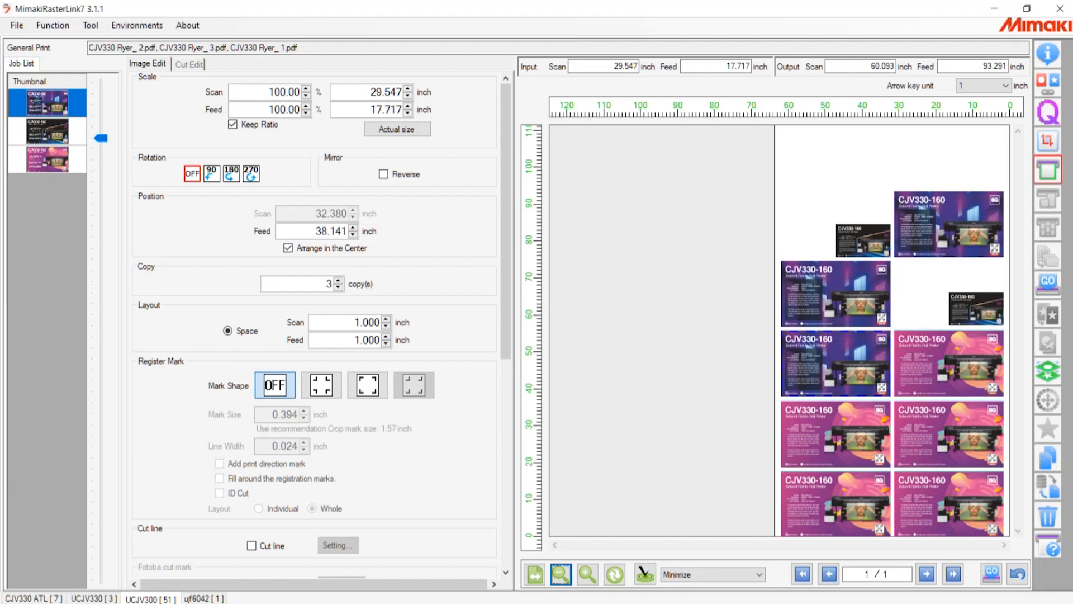
{"action": "left_click", "coordinate": [759, 574]}
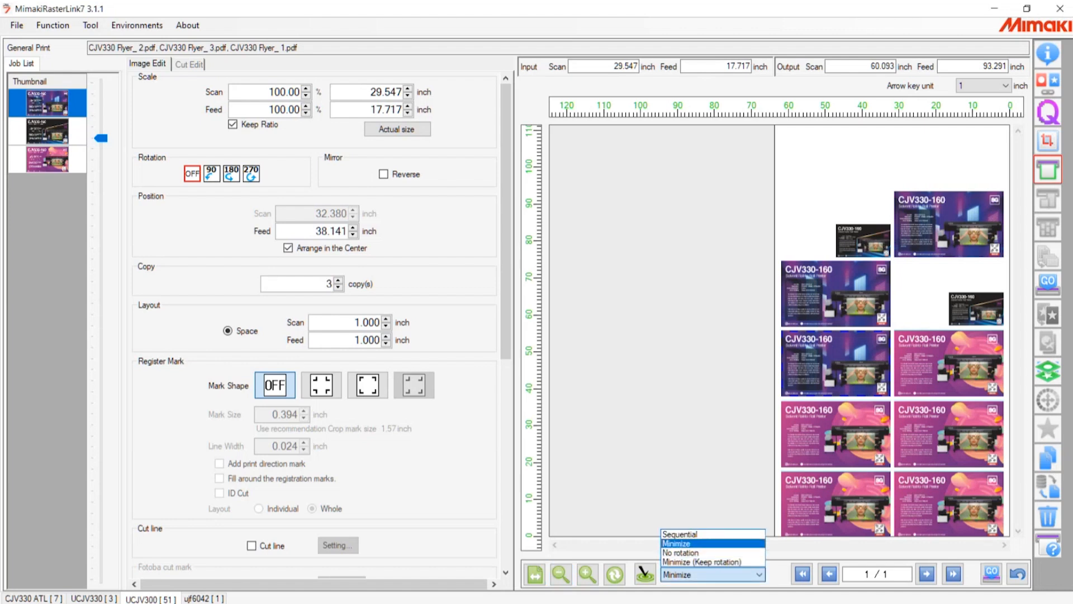
{"action": "left_click", "coordinate": [676, 543]}
Step: Move the upper black flyer copy slightly up the media, rotate the black flyers by 90 degrees and rearrange the layout
{"action": "left_click", "coordinate": [47, 131]}
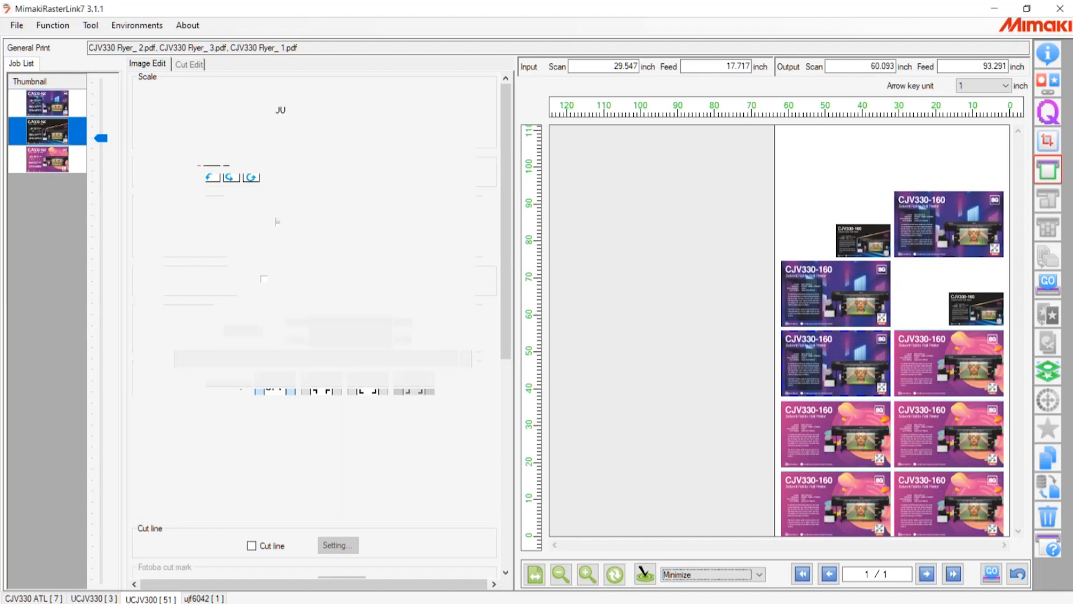
{"action": "left_click", "coordinate": [47, 103]}
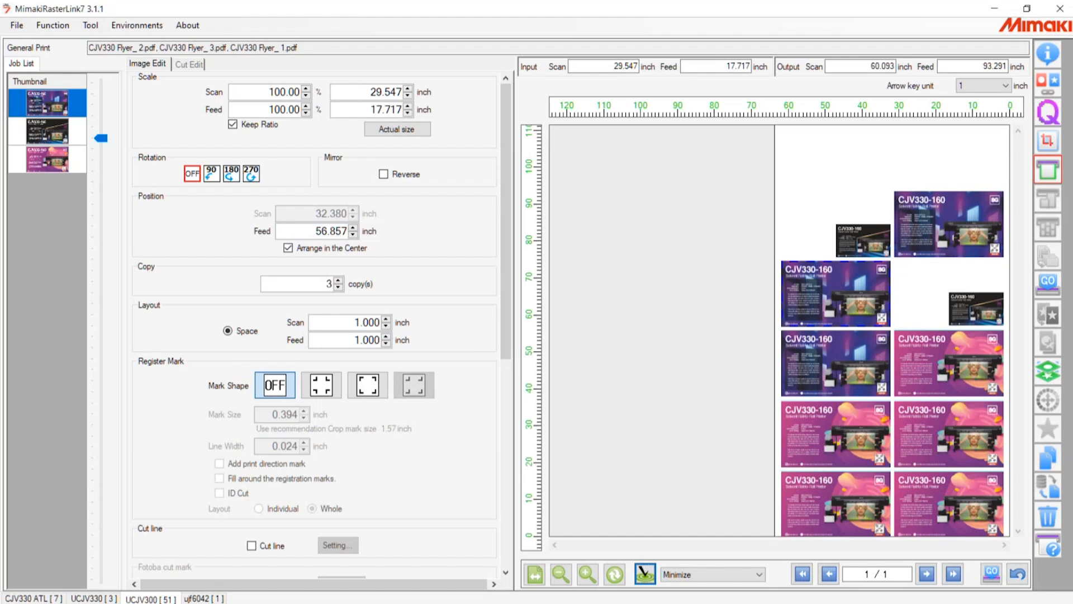
{"action": "left_click_drag", "start_coordinate": [862, 240], "coordinate": [863, 218]}
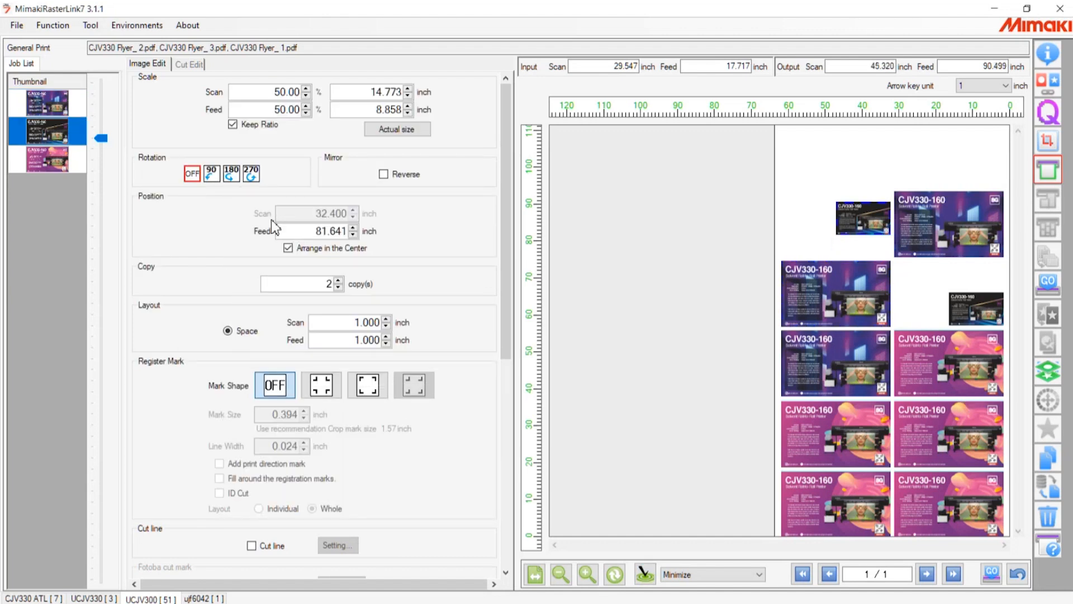
{"action": "left_click", "coordinate": [211, 174]}
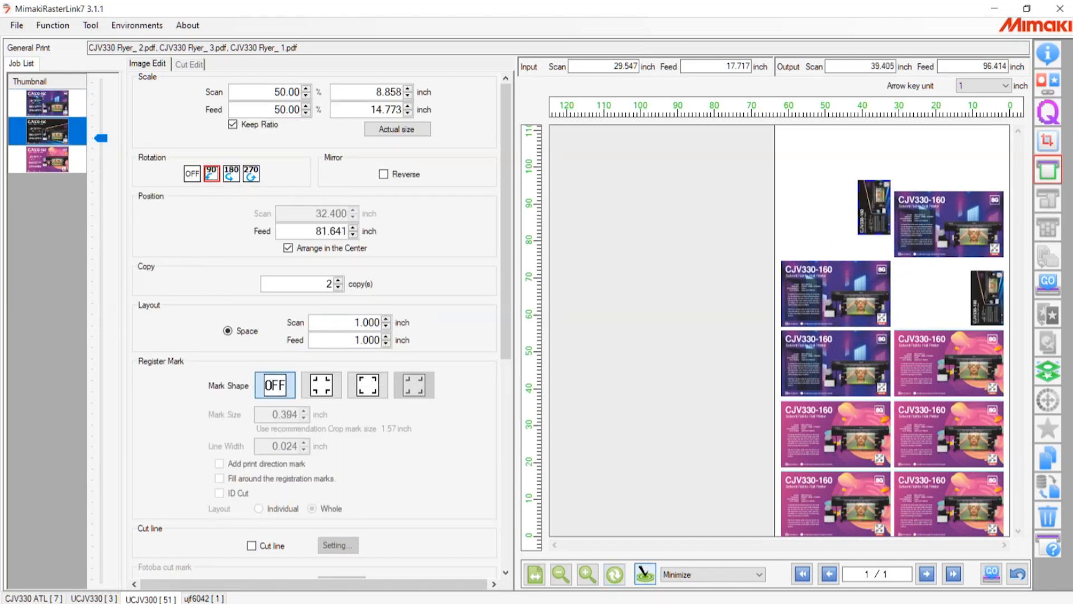
{"action": "left_click", "coordinate": [645, 574]}
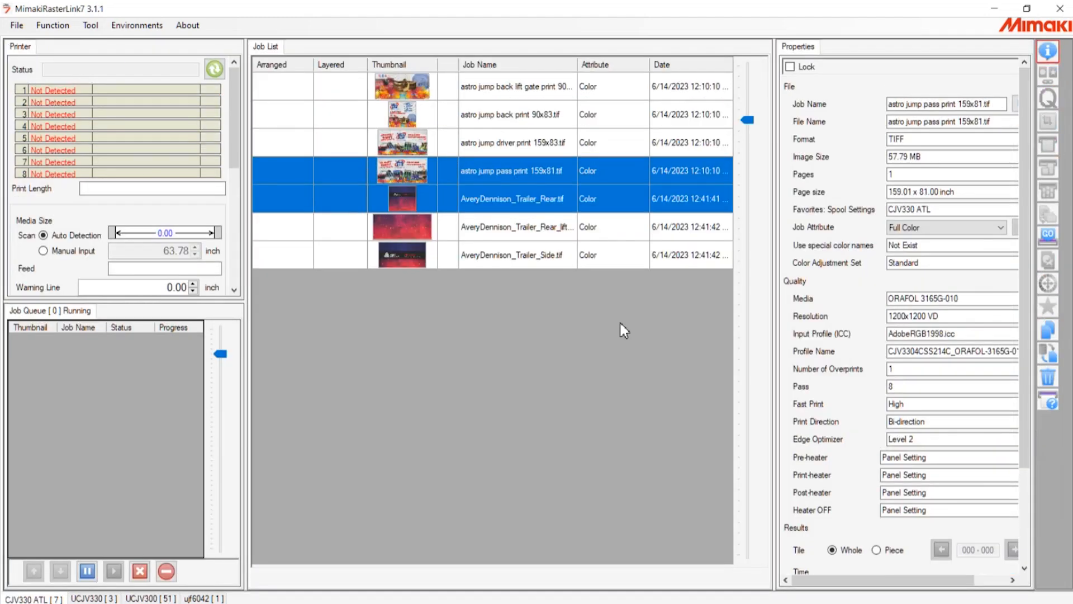
Step: Return to the CJV330 ATL printer's jobs and open AveryDennison_Trailer_Side.tif for tiling
{"action": "key", "text": "Down"}
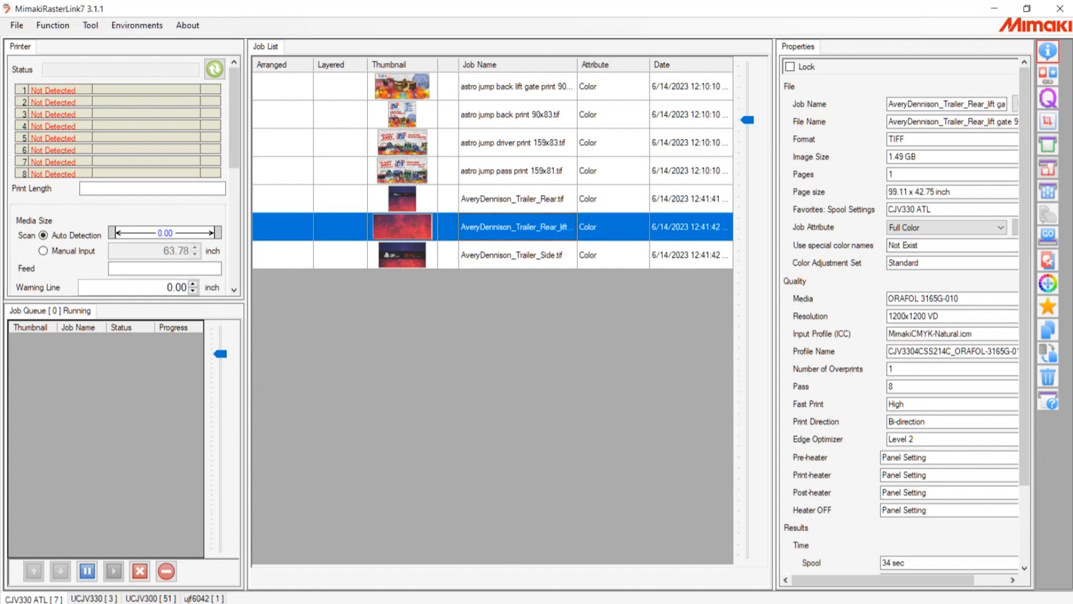
{"action": "left_click", "coordinate": [1048, 167]}
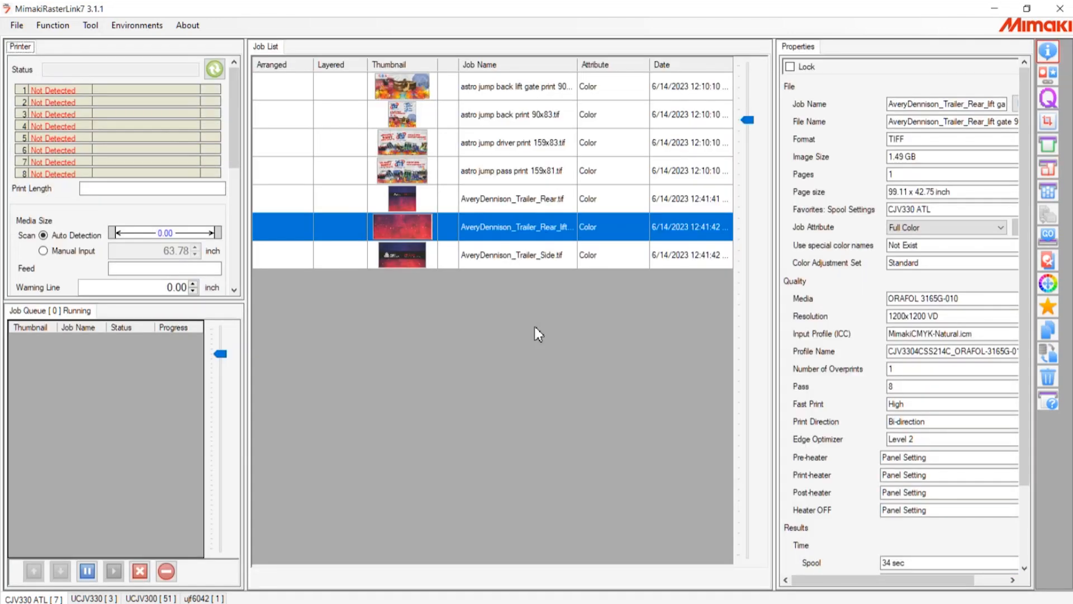
{"action": "left_click", "coordinate": [545, 255]}
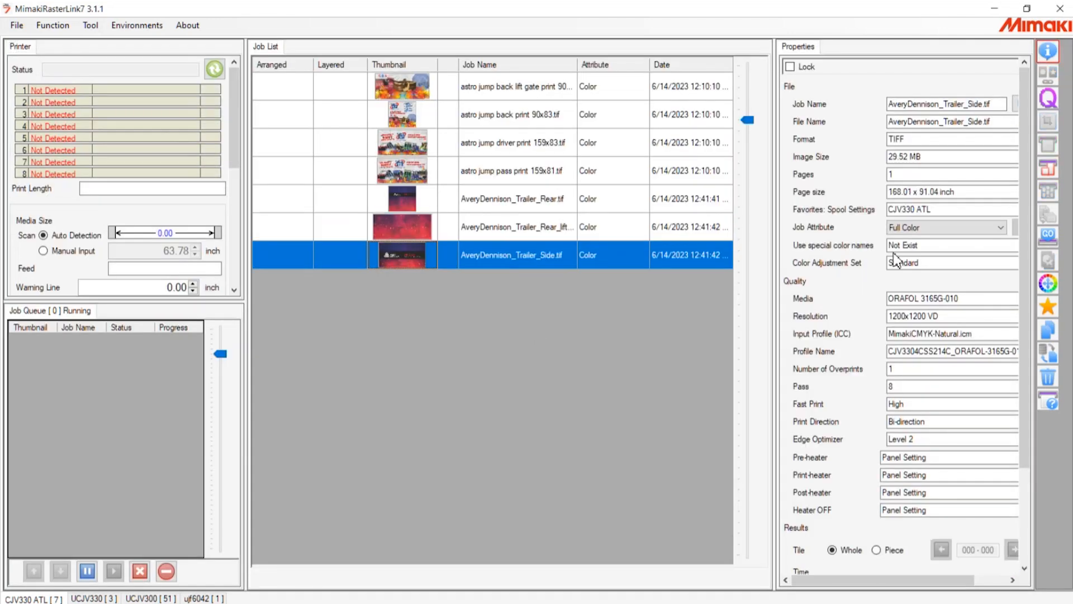
{"action": "left_click", "coordinate": [1047, 191]}
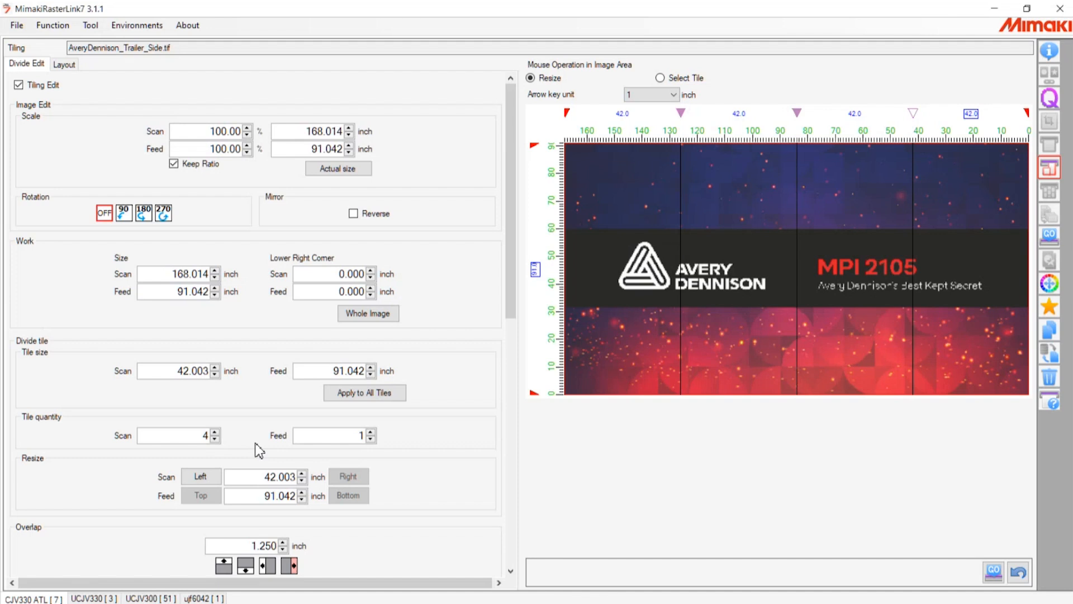
Step: Set the tile size in the scan direction to 60 inches and apply it to all tiles
{"action": "right_click", "coordinate": [506, 310]}
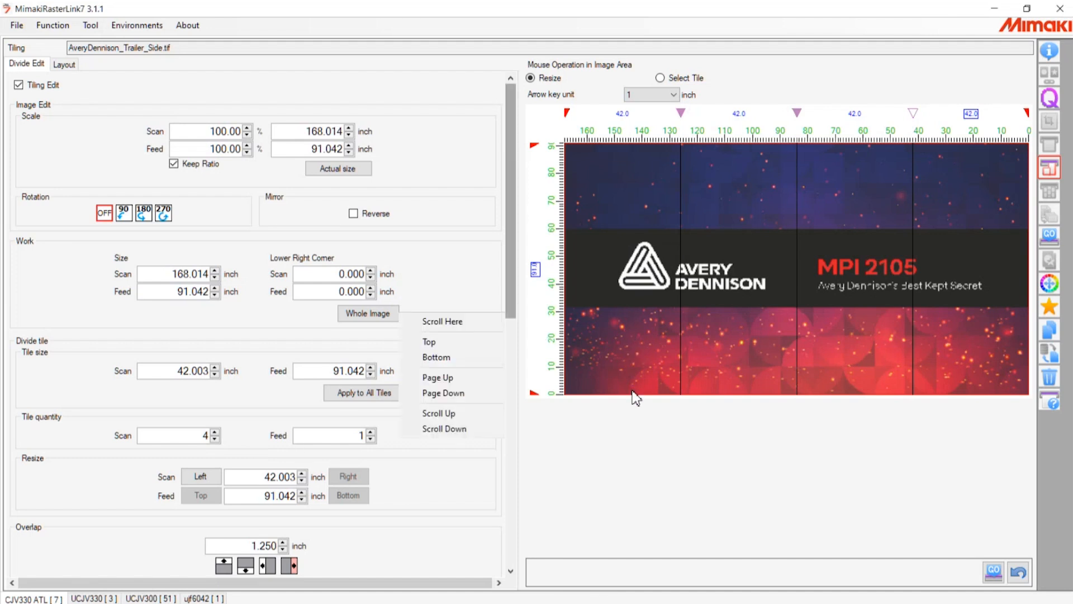
{"action": "left_click_drag", "start_coordinate": [510, 289], "coordinate": [511, 342]}
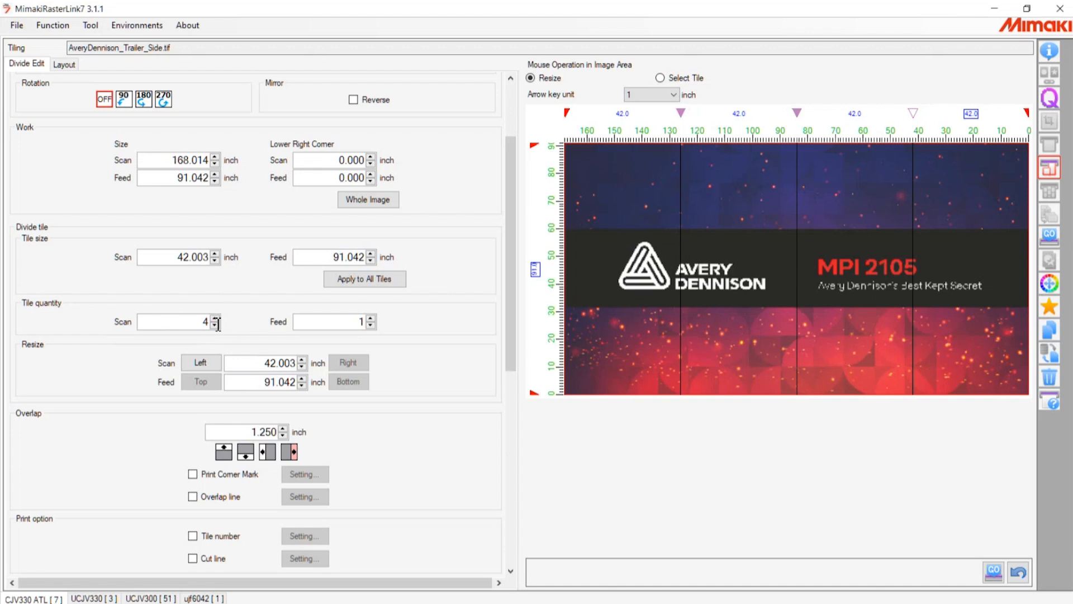
{"action": "left_click_drag", "start_coordinate": [170, 258], "coordinate": [326, 284]}
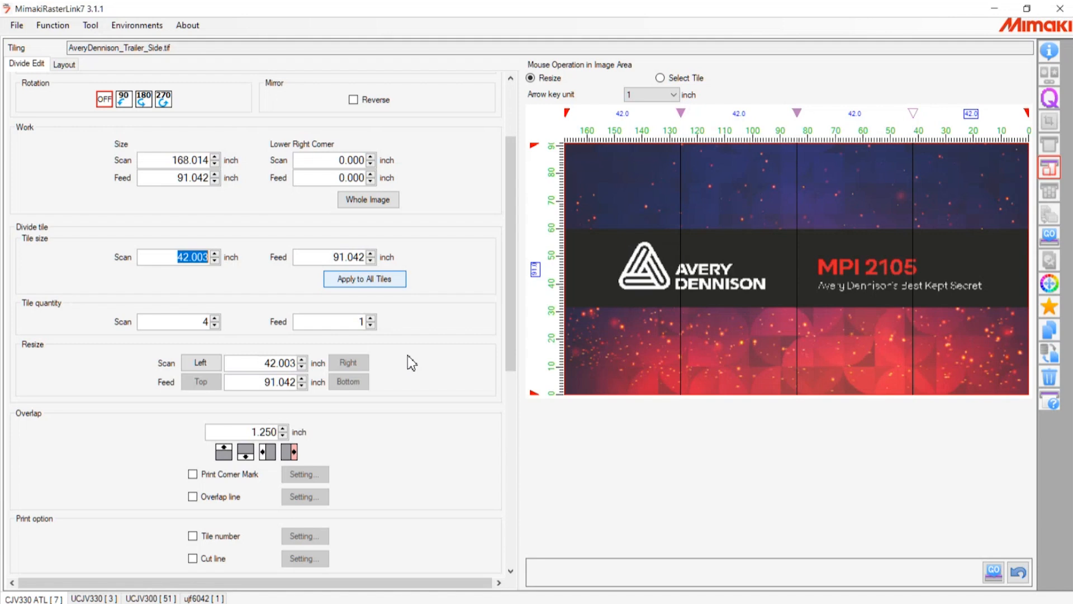
{"action": "type", "text": "60"}
{"action": "key", "text": "Return"}
{"action": "left_click", "coordinate": [365, 279]}
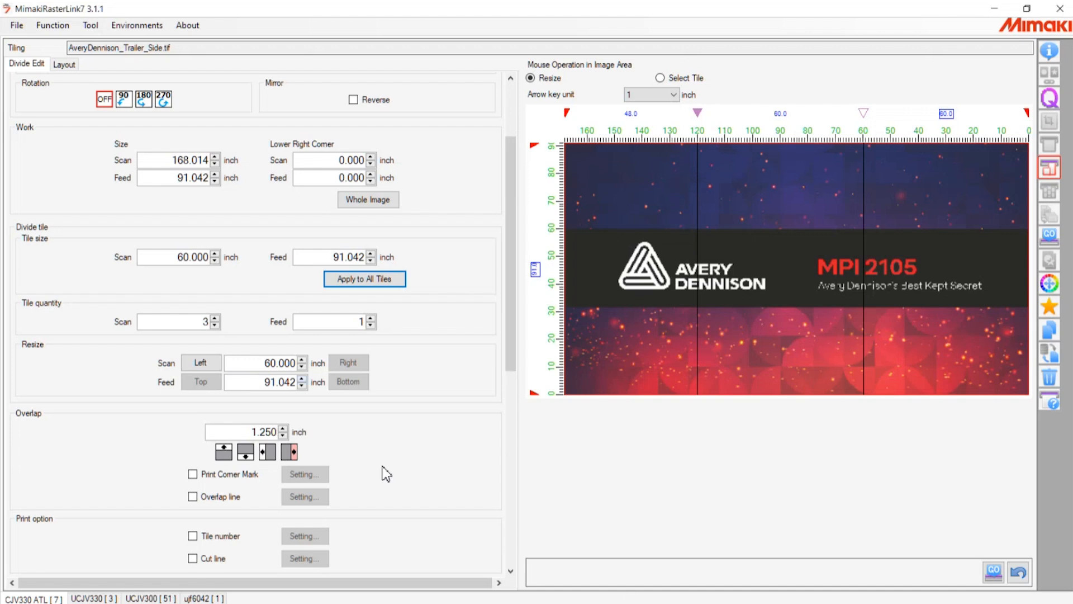
Step: Set the tile size in the feed direction to 60 inches and turn on the overlap line
{"action": "scroll", "coordinate": [638, 454], "scroll_direction": "down", "scroll_amount": 2}
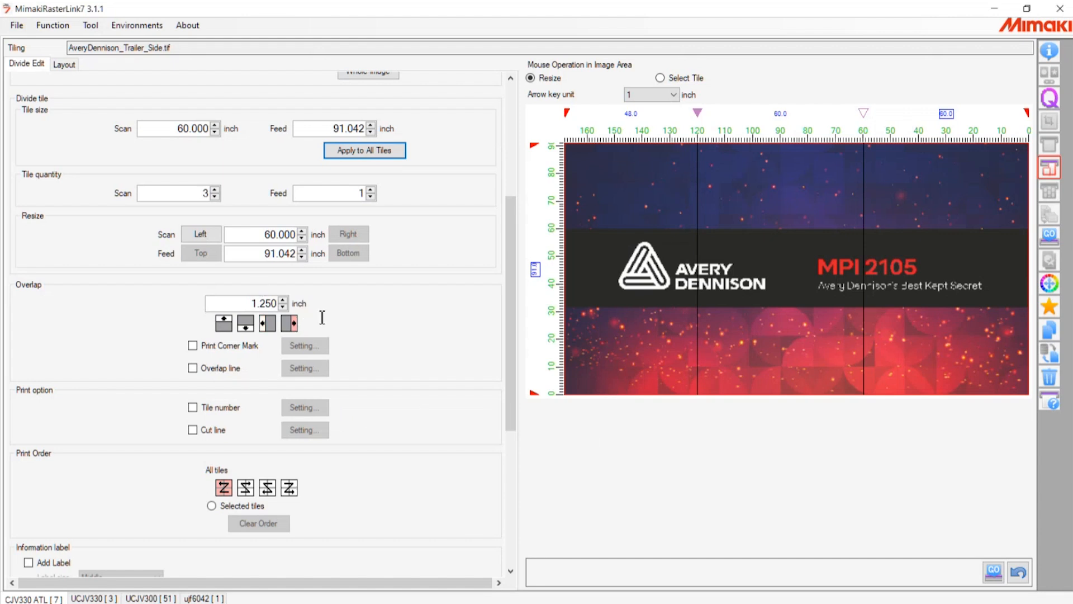
{"action": "key", "text": "Tab"}
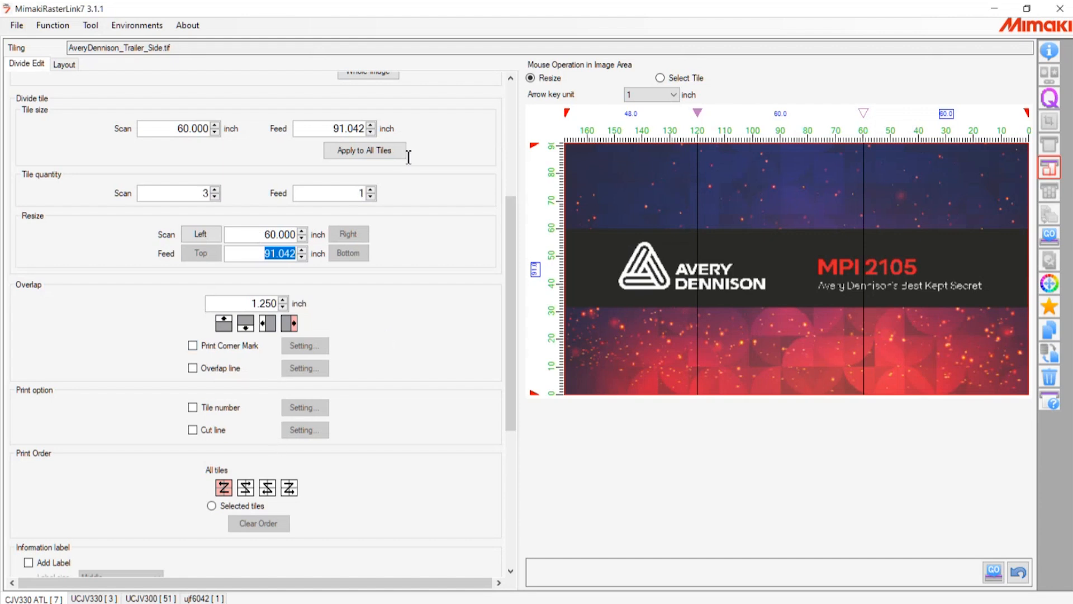
{"action": "key", "text": "Tab"}
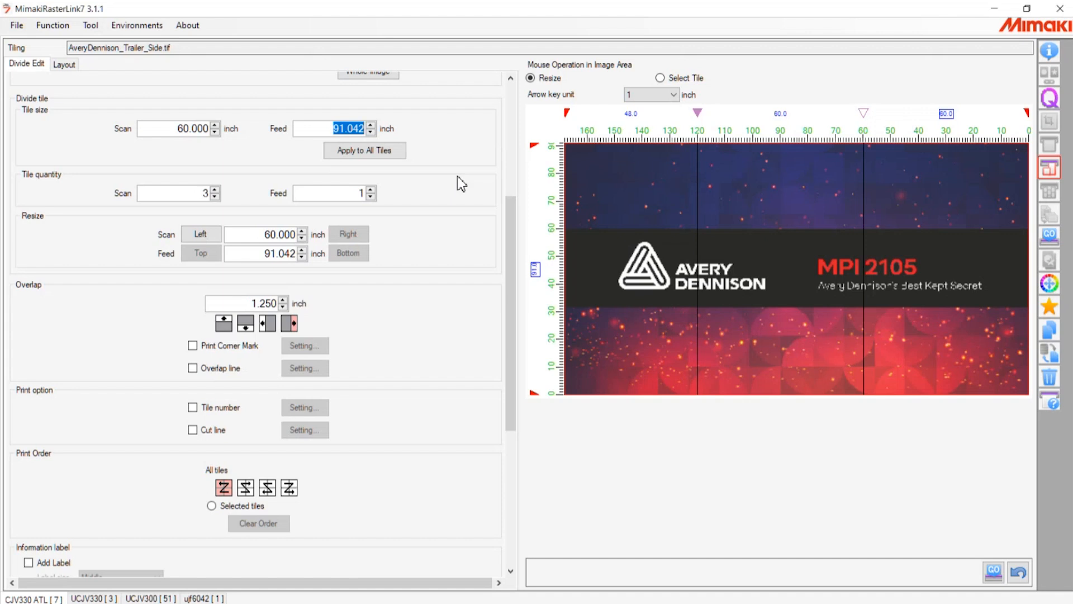
{"action": "type", "text": "60"}
{"action": "key", "text": "Tab"}
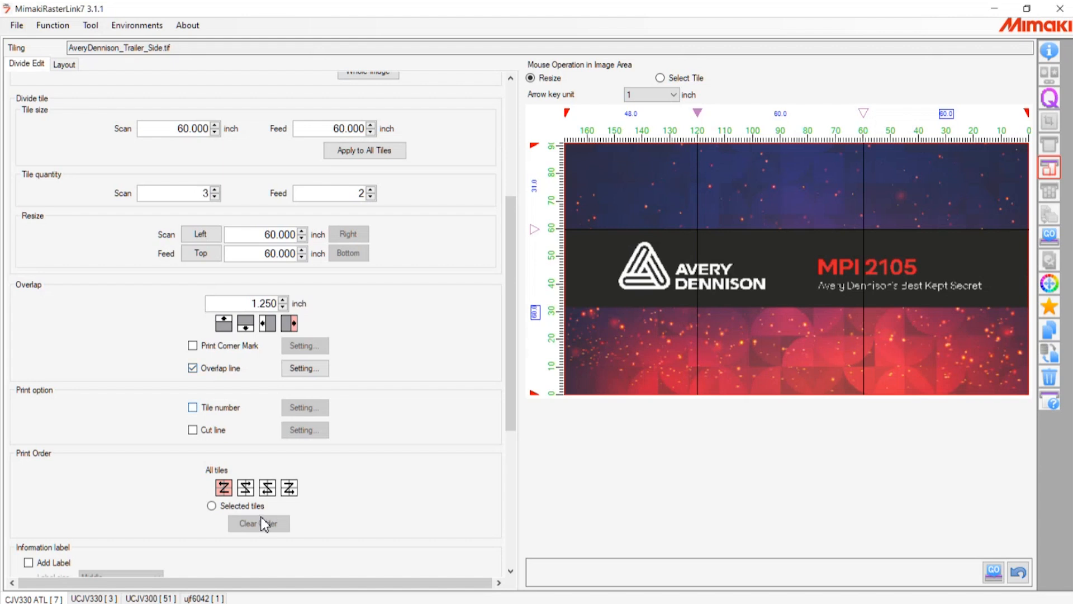
Step: Turn on tile number printing and review its font and position settings without changing them
{"action": "key", "text": "space"}
{"action": "left_click", "coordinate": [305, 407]}
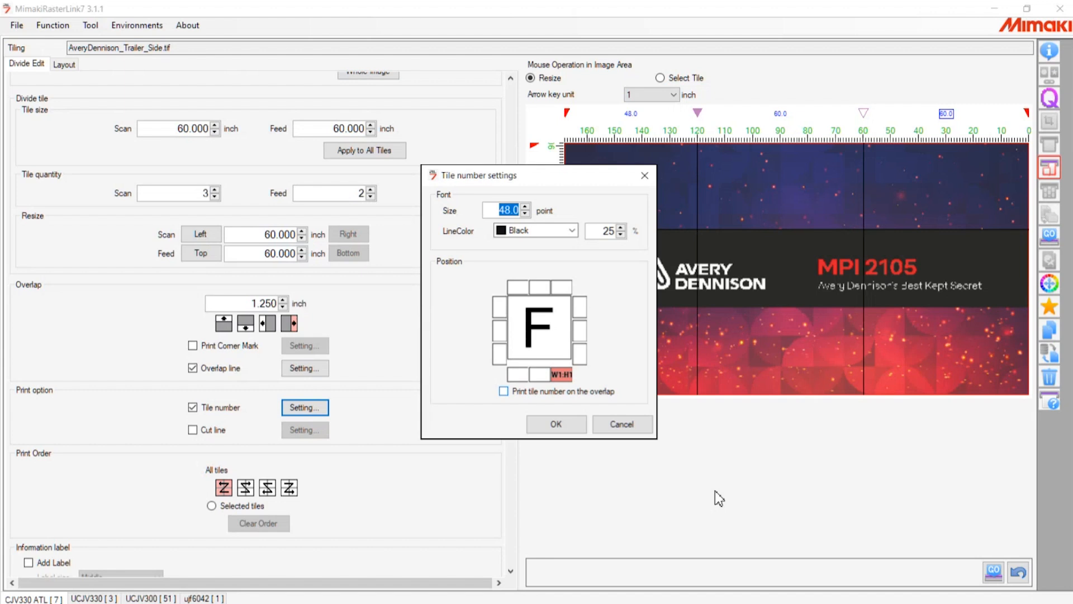
{"action": "key", "text": "Escape"}
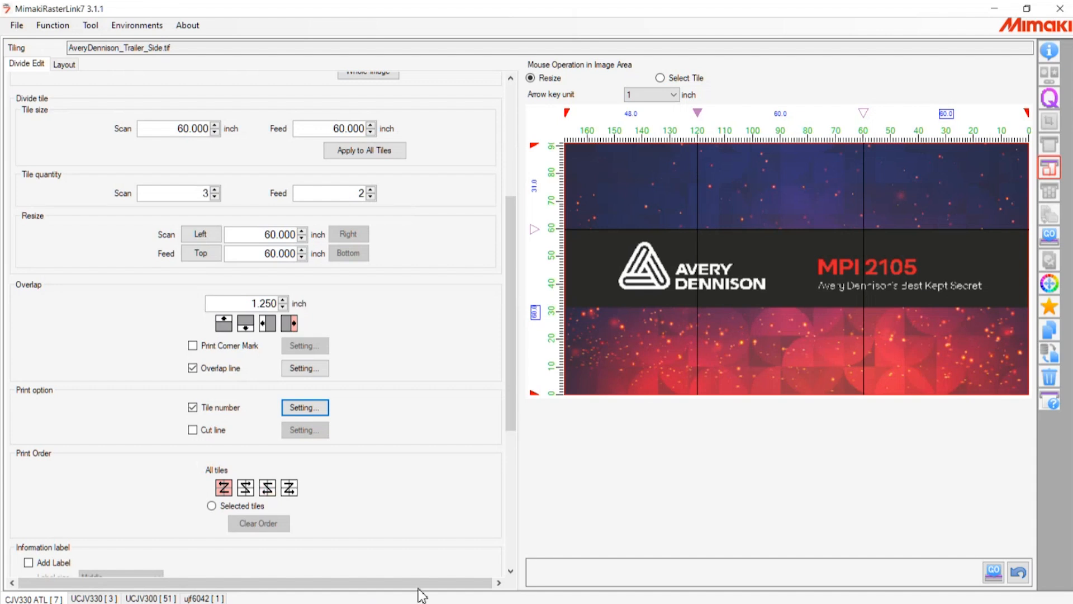
Step: Set the tile size in the feed direction to 91.042 inches and apply it to all tiles
{"action": "left_click", "coordinate": [410, 152]}
{"action": "type", "text": "91.042"}
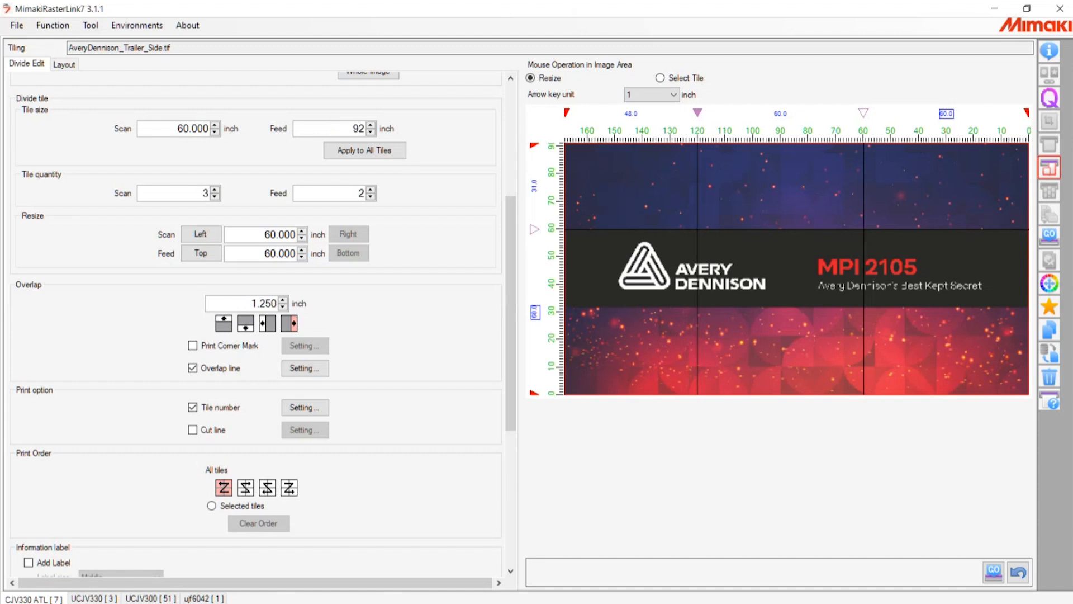
{"action": "key", "text": "Tab"}
{"action": "key", "text": "space"}
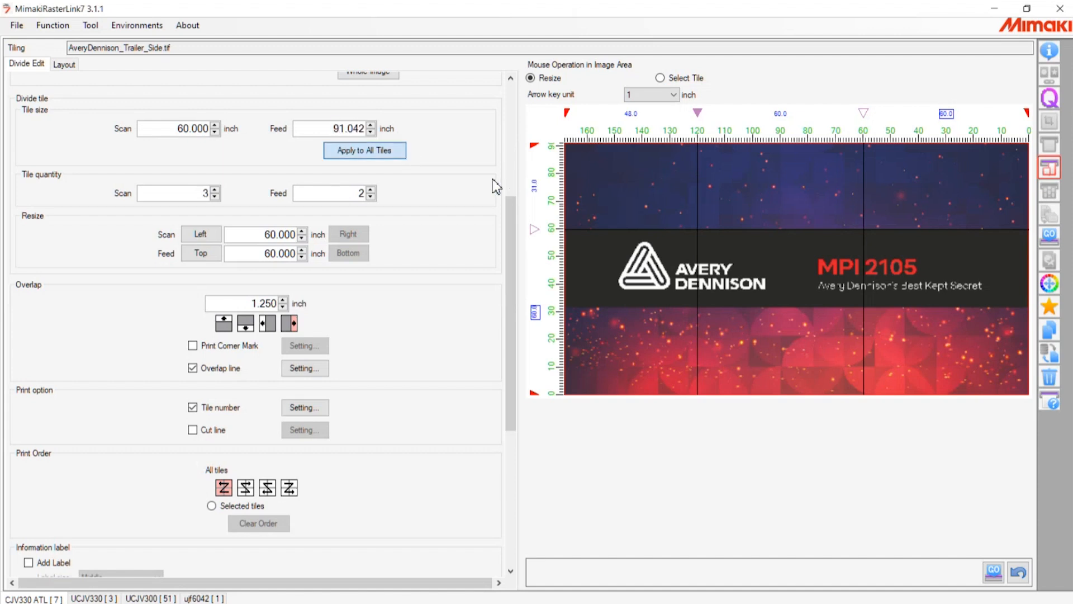
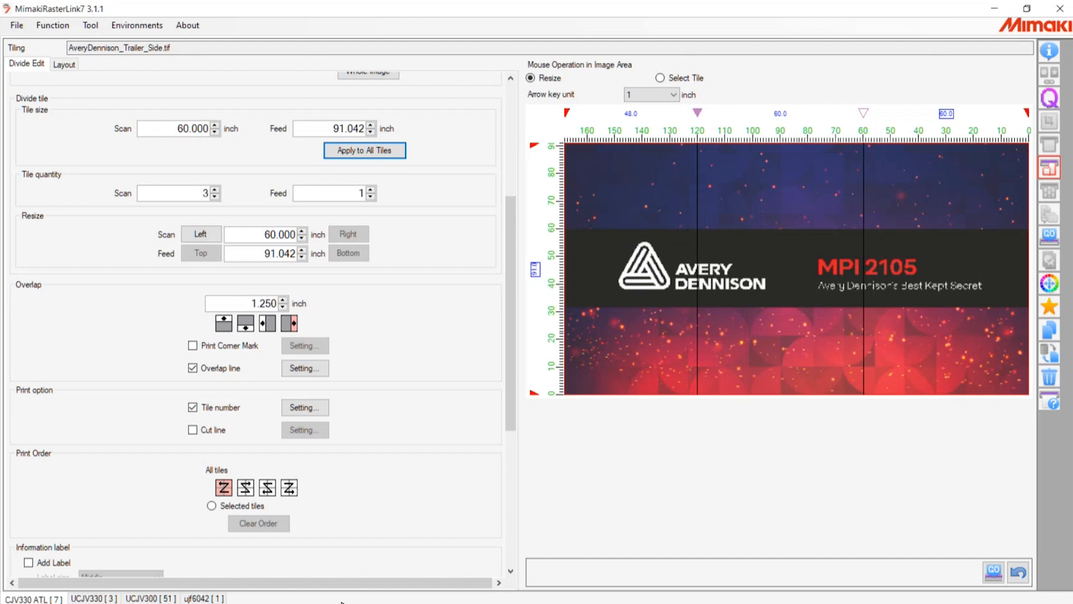
Step: Change the print order of all tiles to the third pattern, check the tile layout, and return to the job list
{"action": "left_click", "coordinate": [267, 486]}
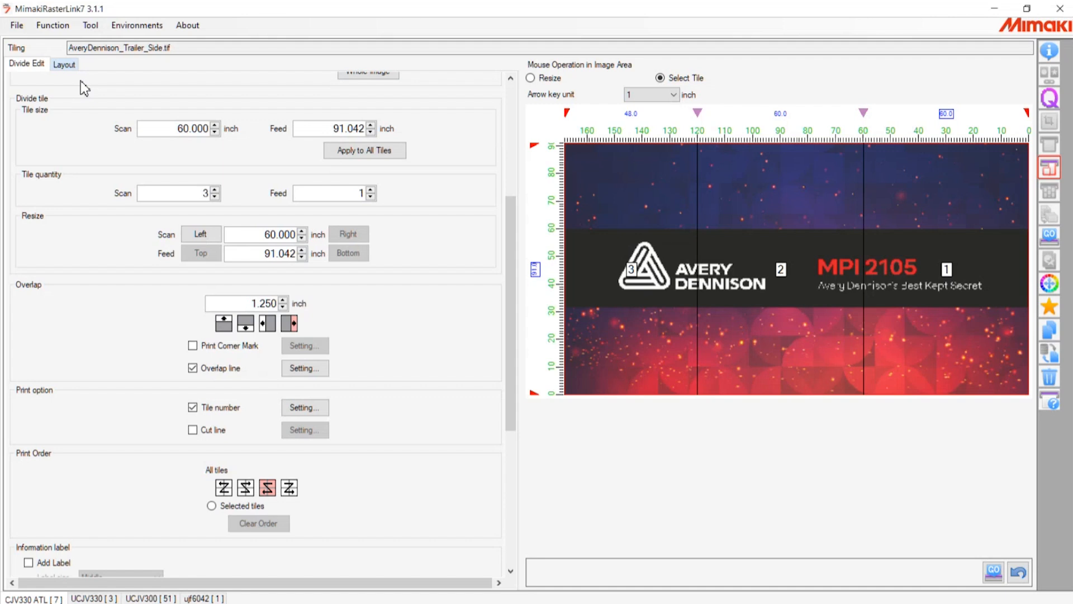
{"action": "left_click", "coordinate": [63, 64]}
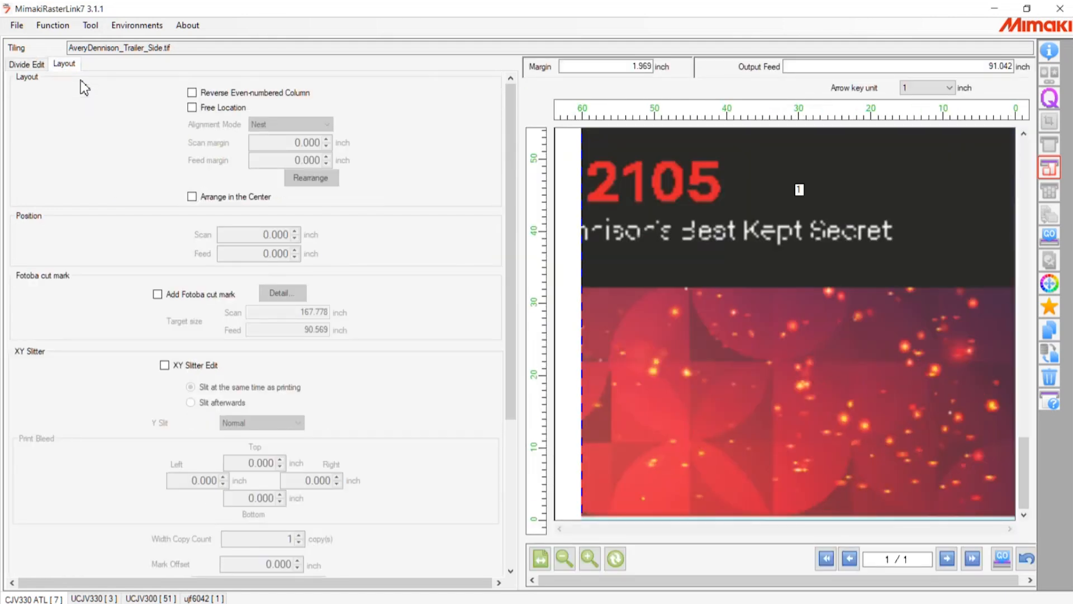
{"action": "left_click", "coordinate": [40, 73]}
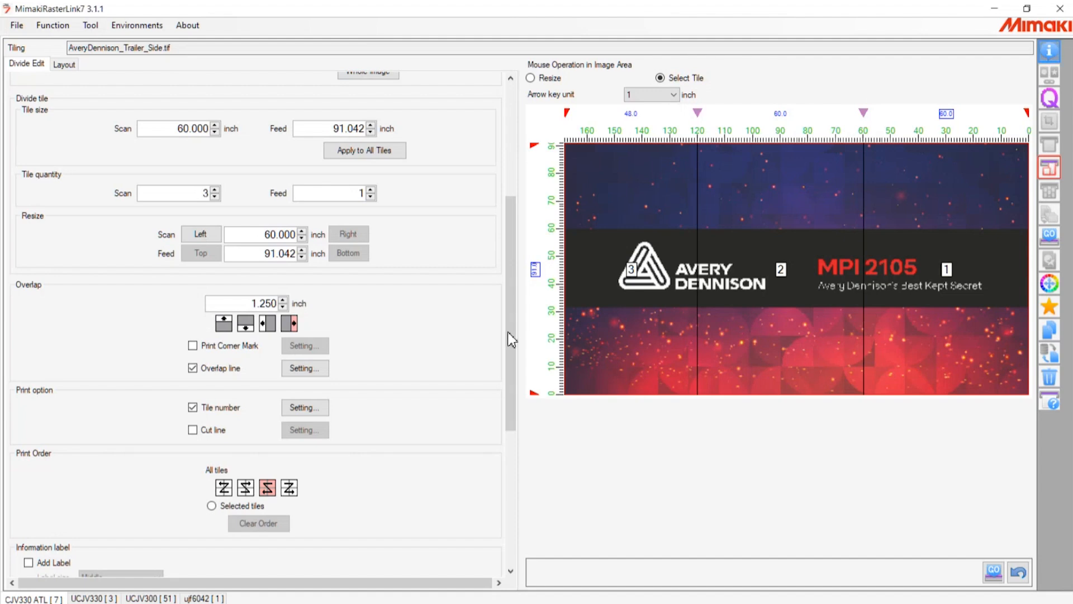
{"action": "left_click", "coordinate": [282, 367]}
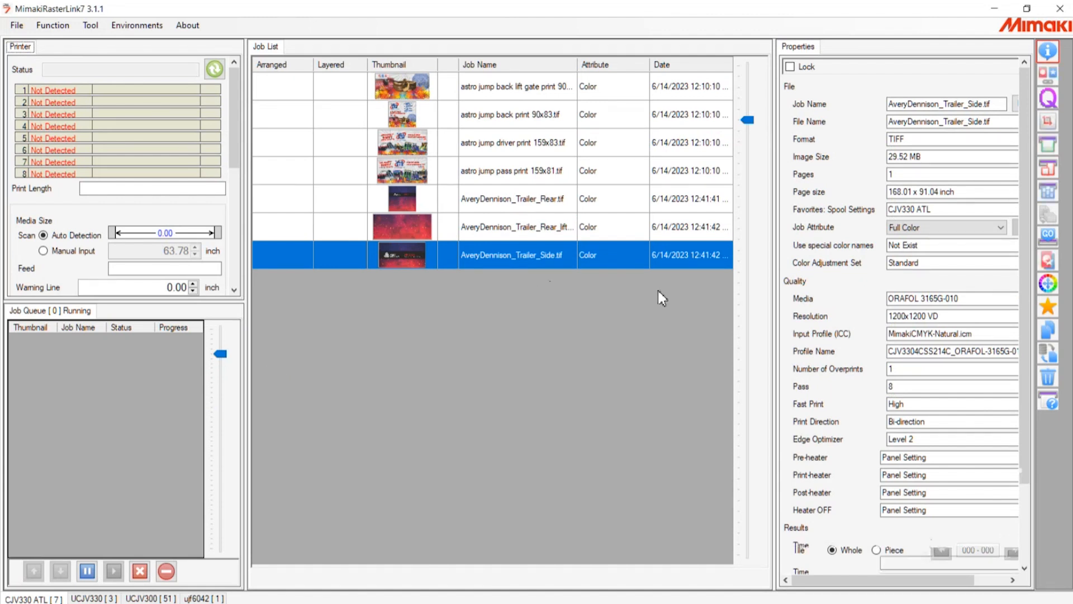
{"action": "key", "text": "Up"}
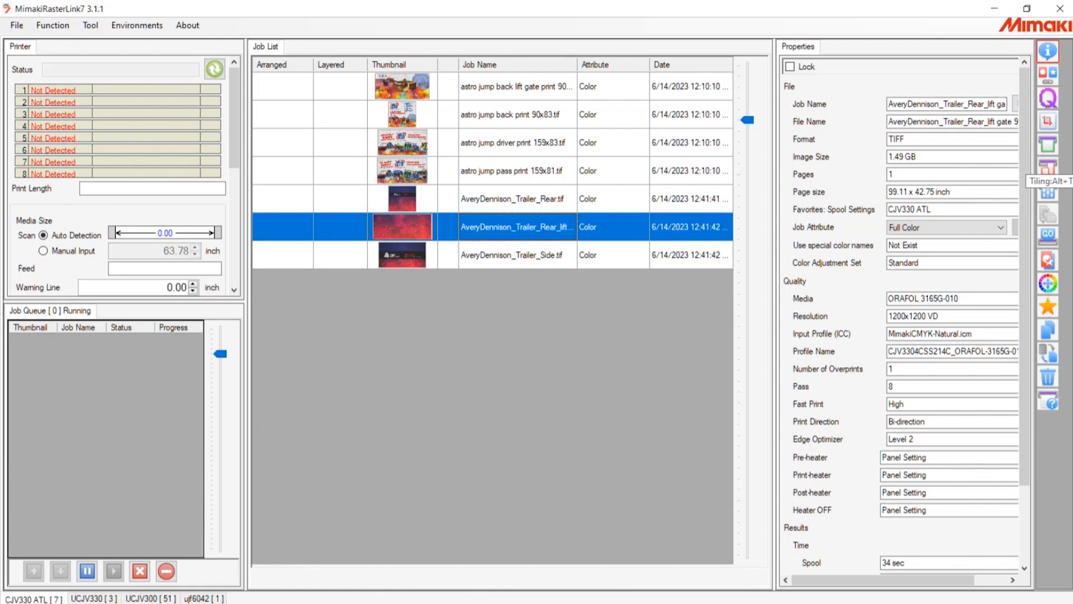
{"action": "left_click", "coordinate": [1048, 192]}
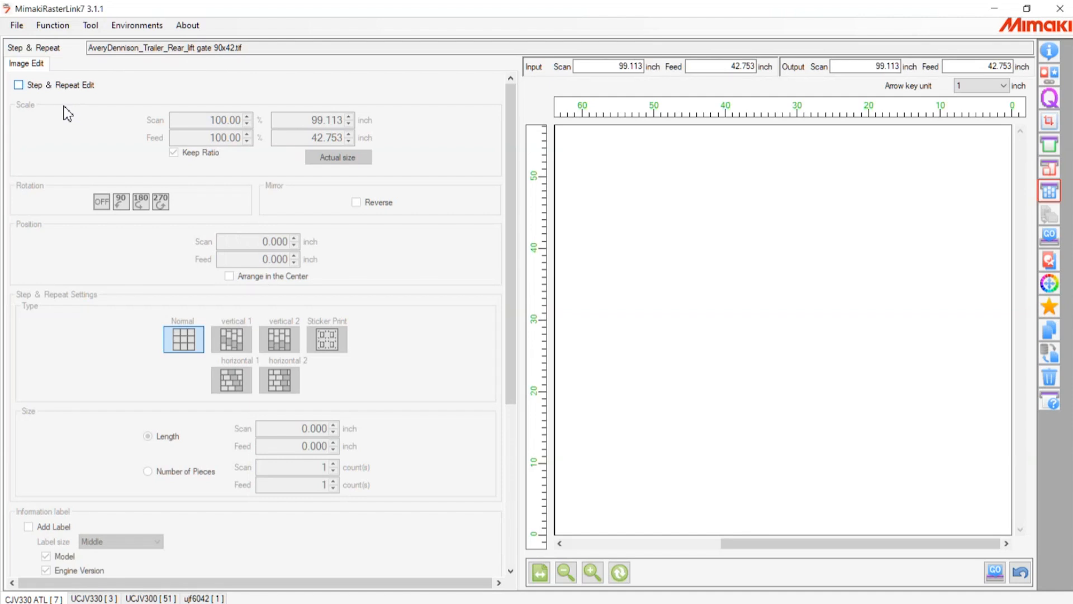
{"action": "left_click", "coordinate": [18, 84]}
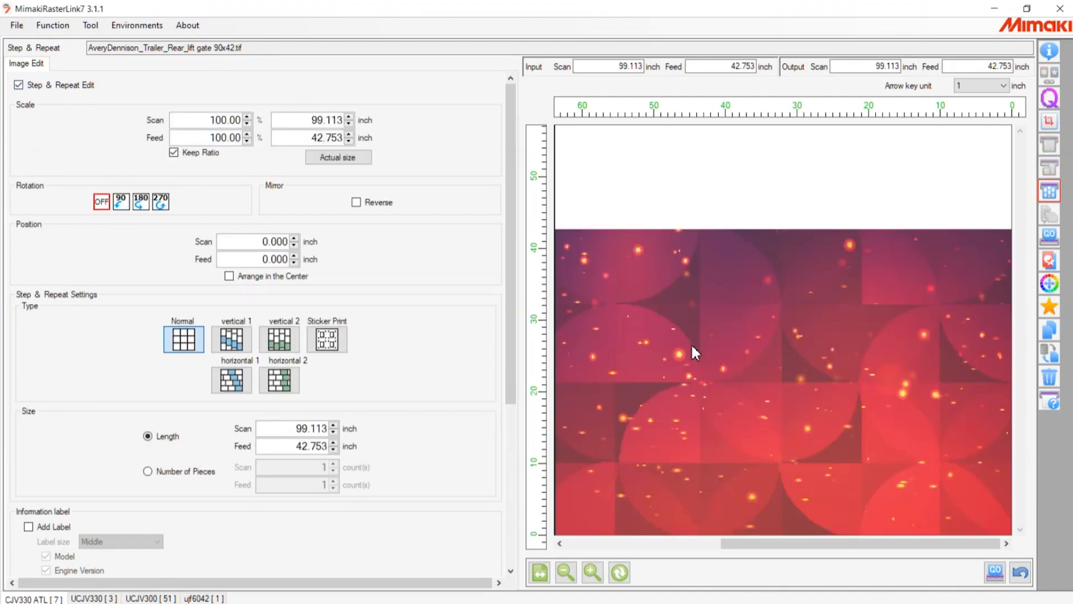
{"action": "left_click", "coordinate": [566, 572]}
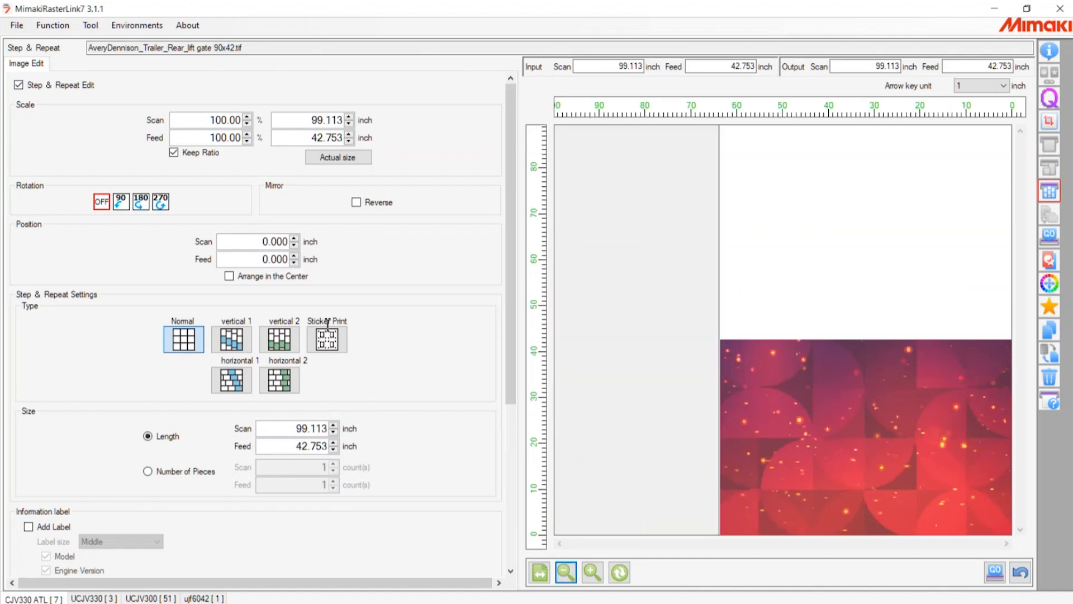
{"action": "left_click", "coordinate": [19, 84]}
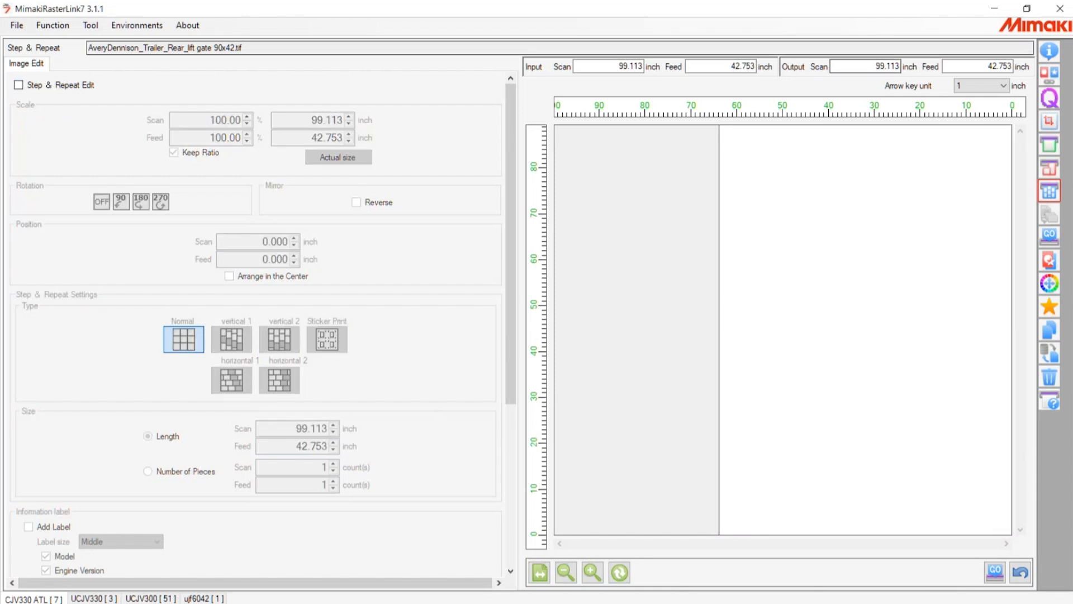
{"action": "left_click", "coordinate": [1049, 50]}
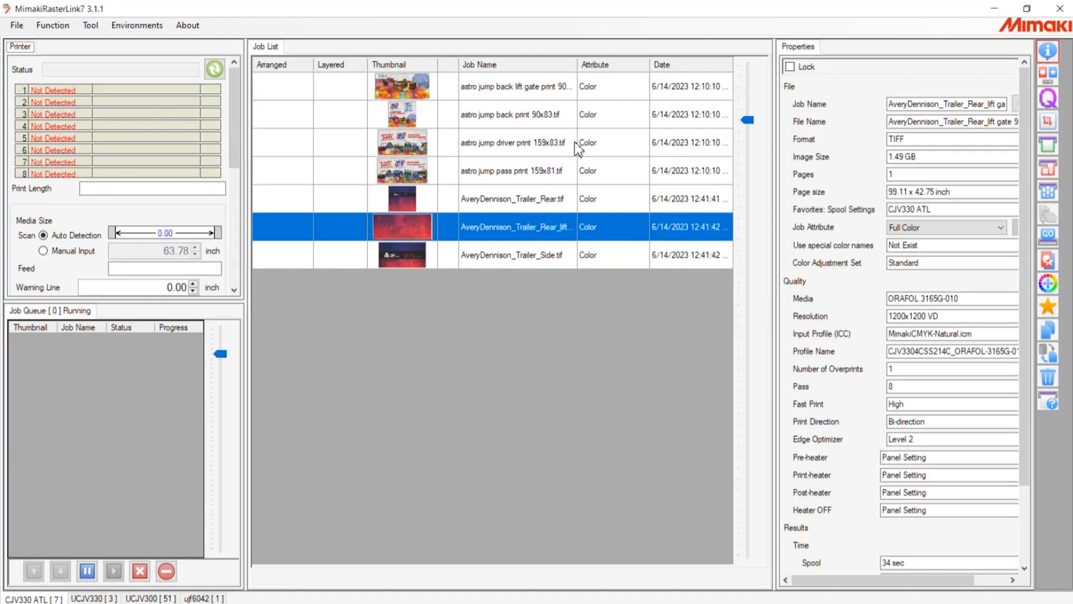
Step: Open astro jump back print 90x83.tif for tiling and turn off its tiling
{"action": "left_click", "coordinate": [585, 116]}
{"action": "left_click", "coordinate": [1048, 167]}
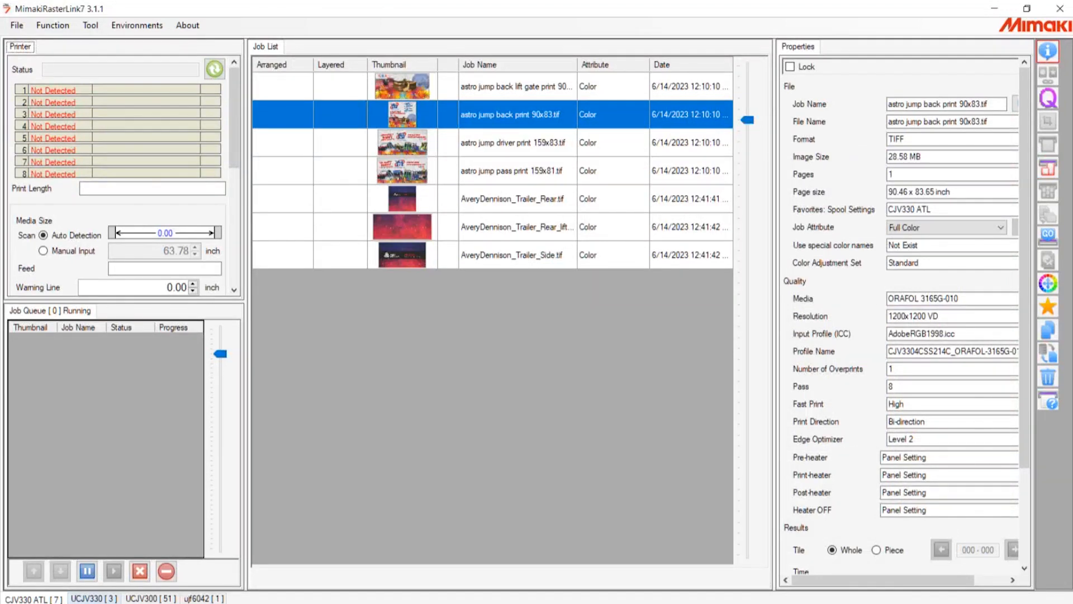
{"action": "double_click", "coordinate": [535, 199]}
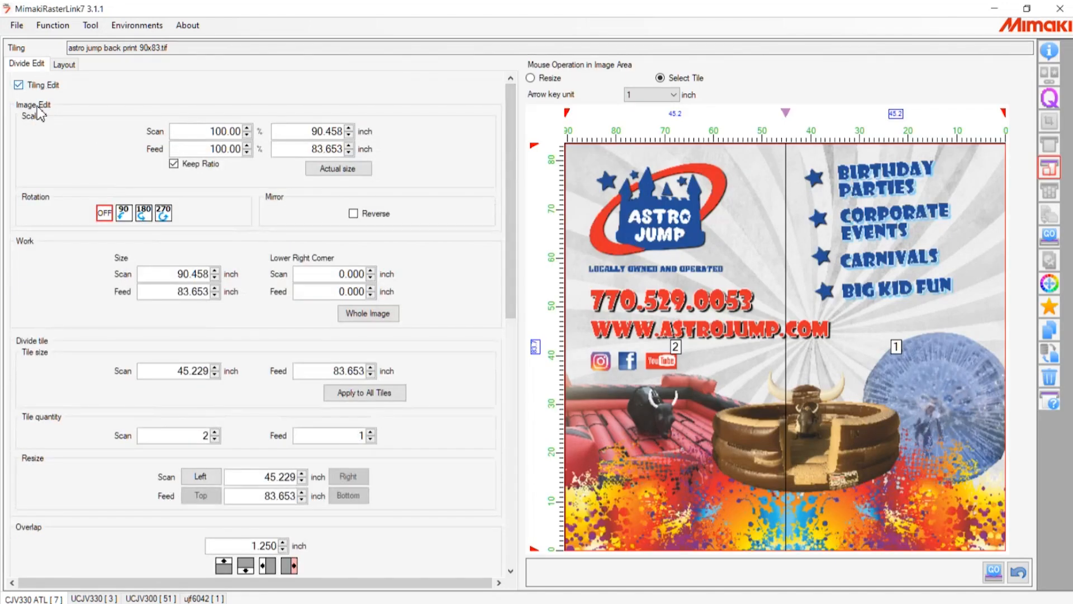
{"action": "left_click", "coordinate": [19, 85]}
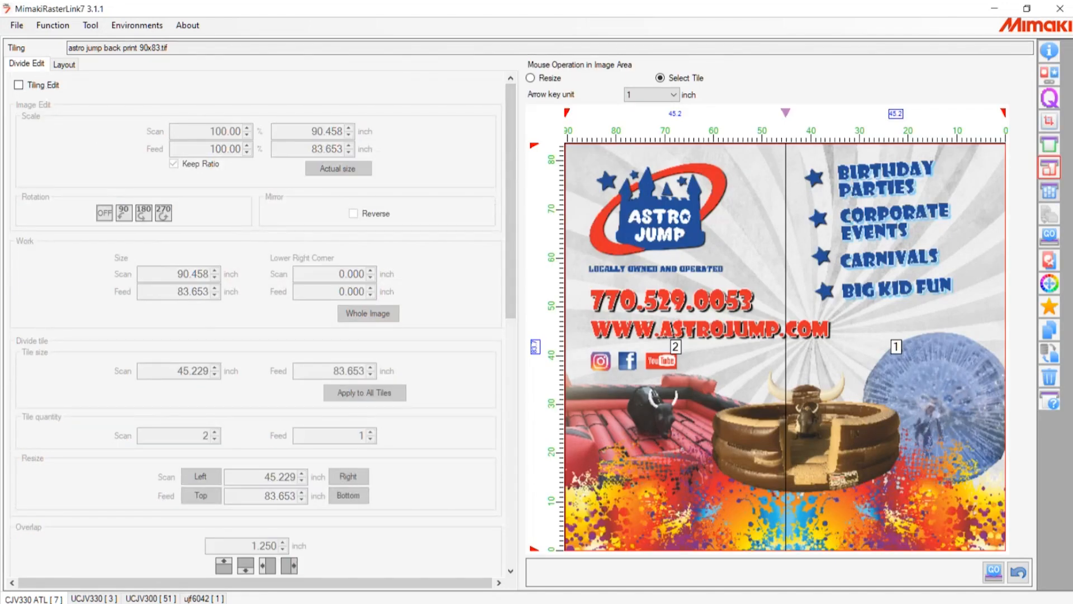
Step: Enable Step & Repeat for the astro jump back print job and choose the vertical 1 type
{"action": "left_click", "coordinate": [1049, 191]}
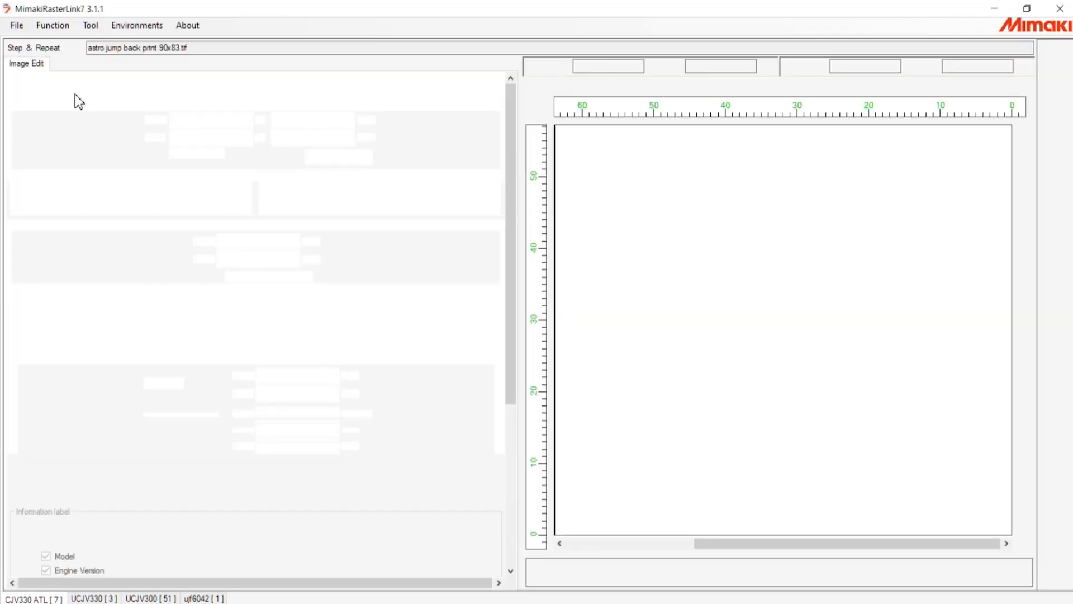
{"action": "left_click", "coordinate": [19, 85]}
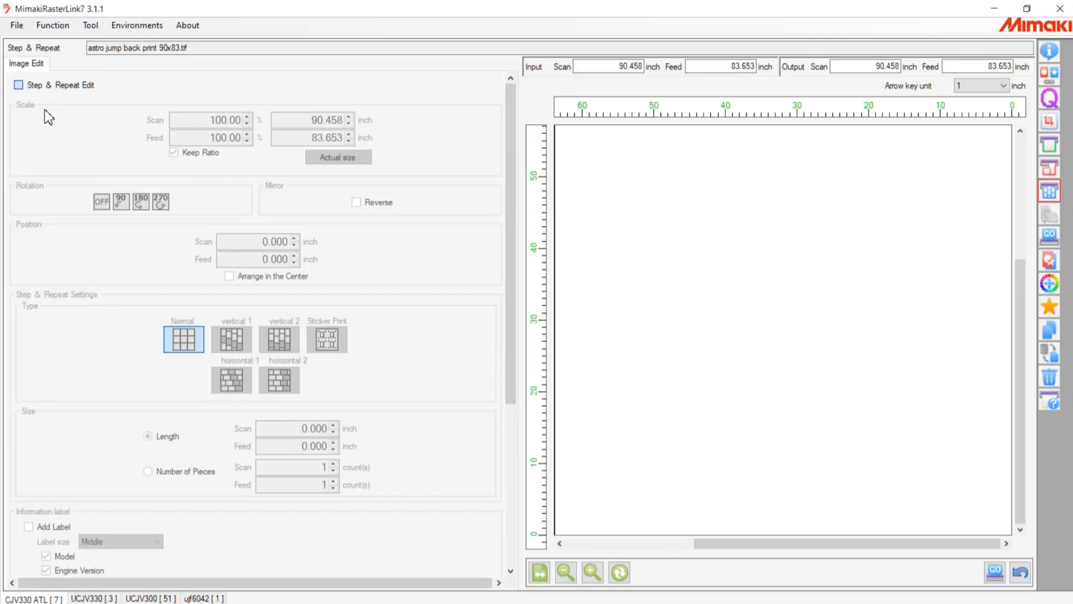
{"action": "scroll", "coordinate": [644, 331], "scroll_direction": "down", "scroll_amount": 1}
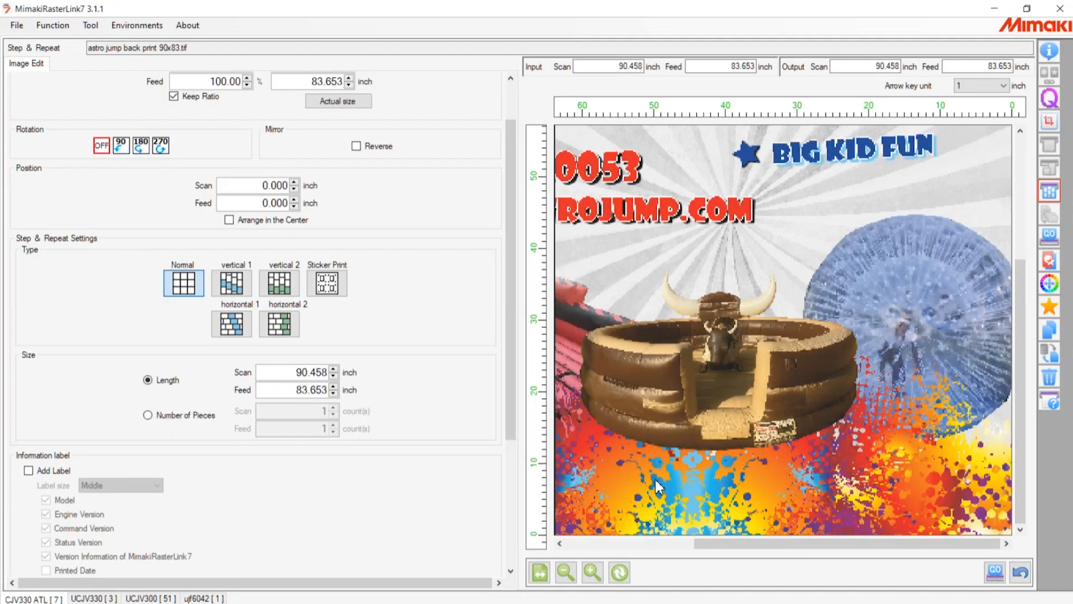
{"action": "scroll", "coordinate": [400, 159], "scroll_direction": "up", "scroll_amount": 1}
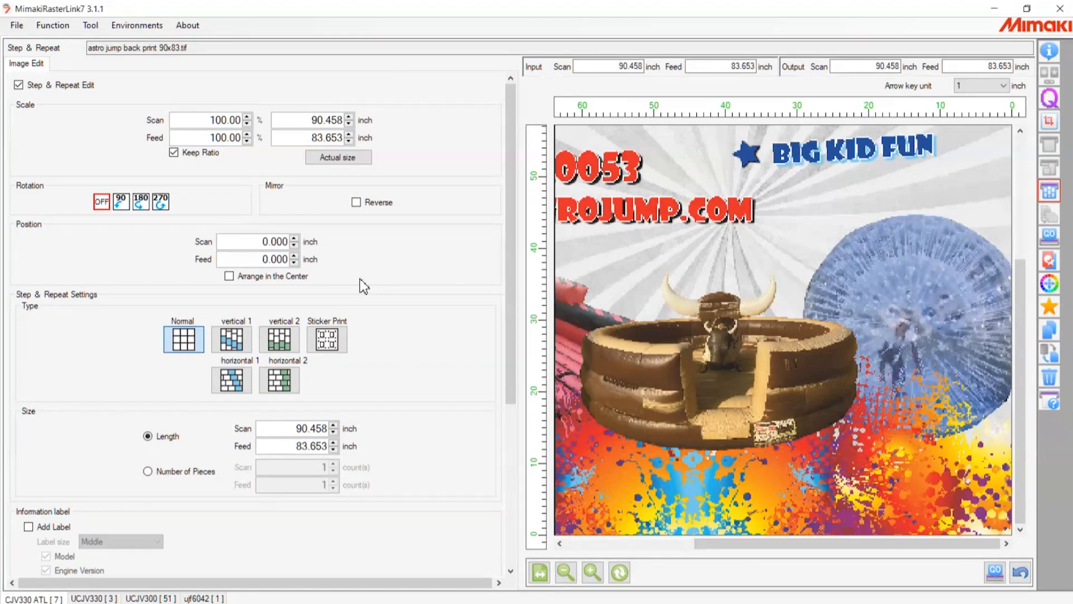
{"action": "left_click", "coordinate": [566, 572]}
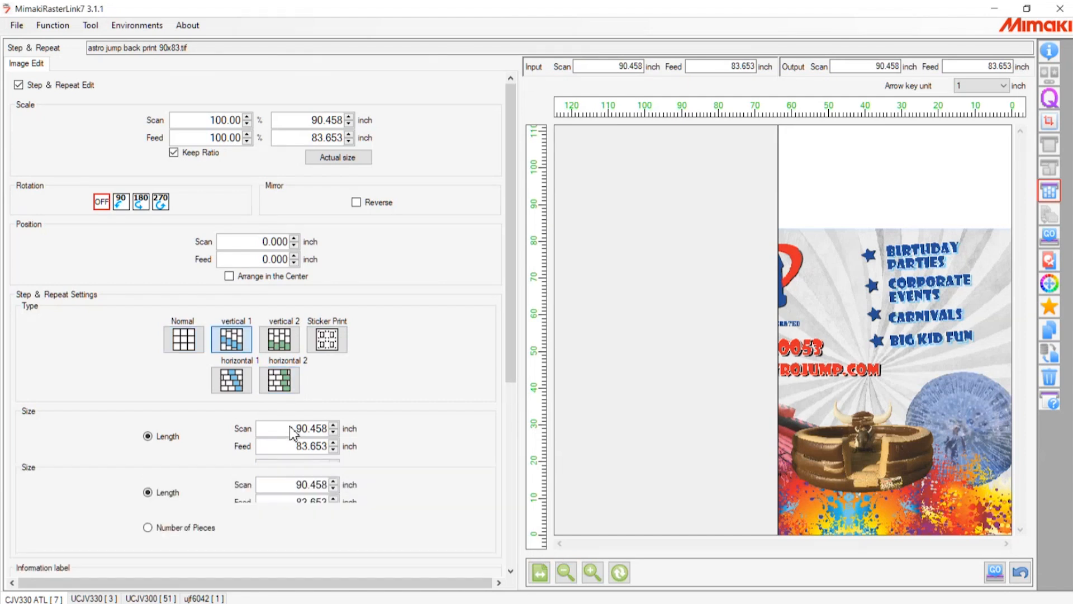
Step: Scale the repeated image to 12 inches in the scan direction, then set its scale to 12%
{"action": "left_click_drag", "start_coordinate": [359, 152], "coordinate": [479, 171]}
{"action": "type", "text": "12"}
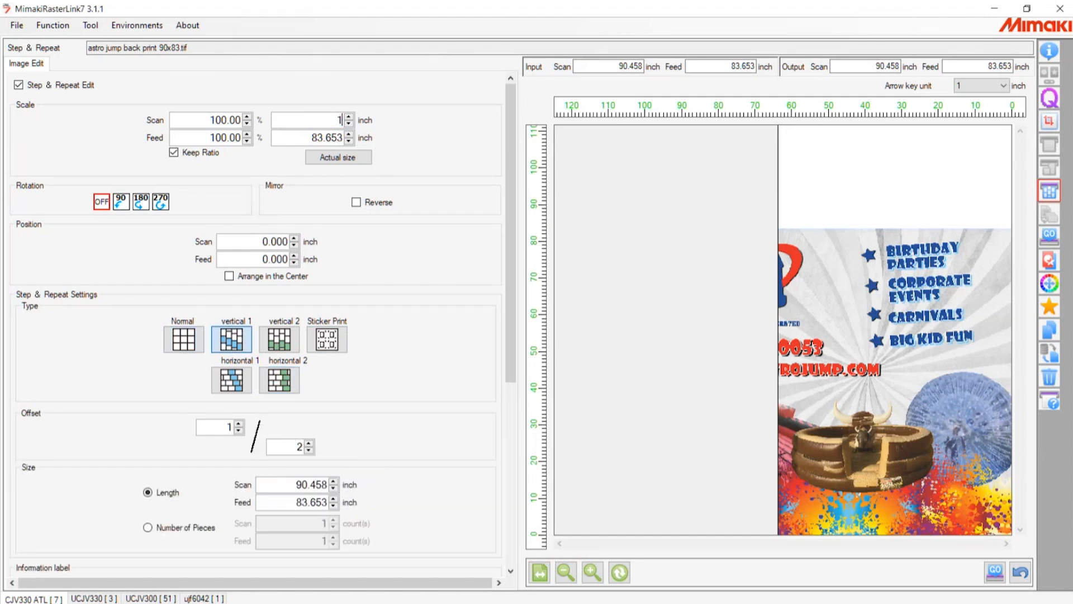
{"action": "key", "text": "Tab"}
{"action": "type", "text": "12"}
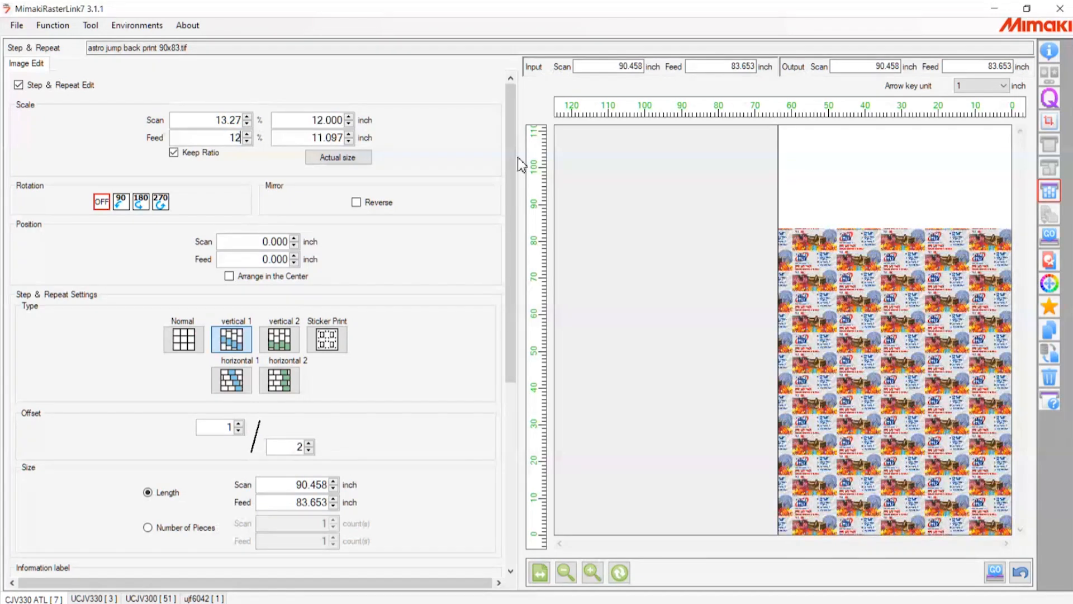
{"action": "key", "text": "Tab"}
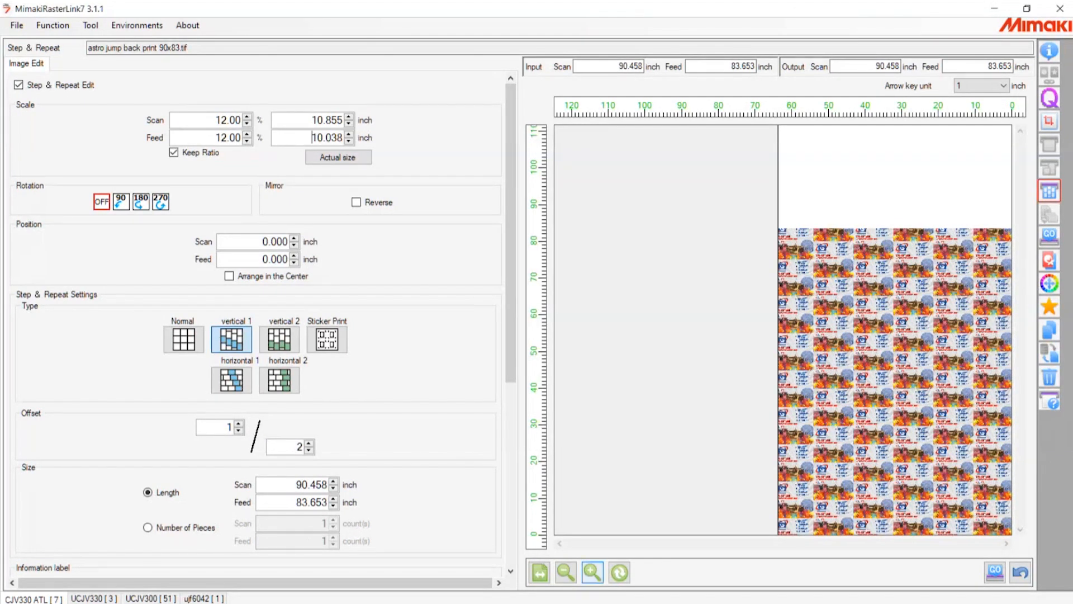
Step: Try the vertical 2 and horizontal 1 repeat types and examine how the pattern shifts
{"action": "left_click", "coordinate": [592, 571]}
{"action": "left_click", "coordinate": [593, 572]}
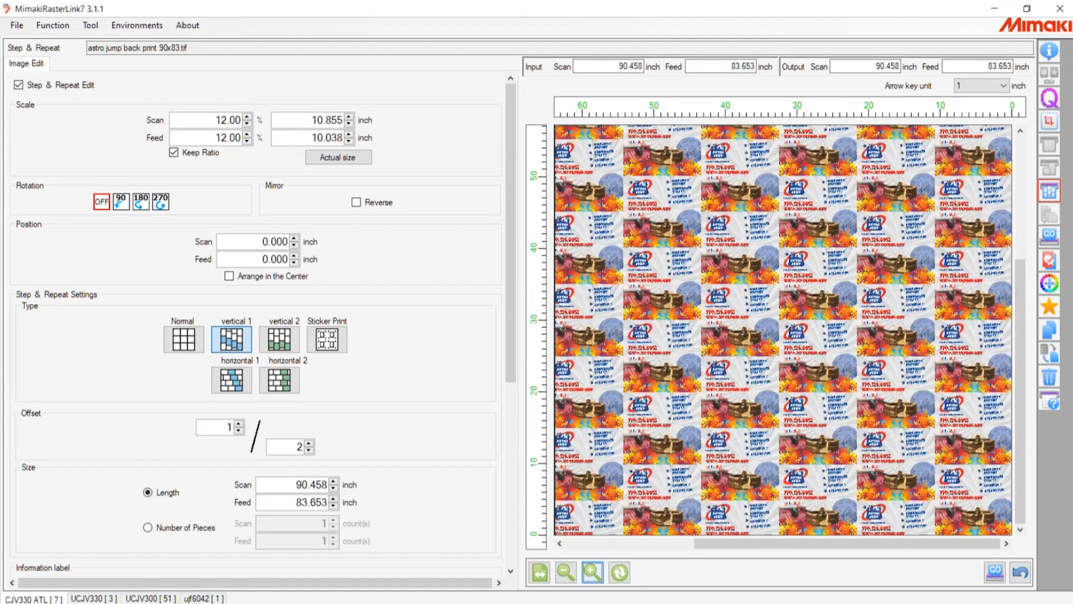
{"action": "left_click", "coordinate": [593, 571]}
{"action": "left_click", "coordinate": [593, 572]}
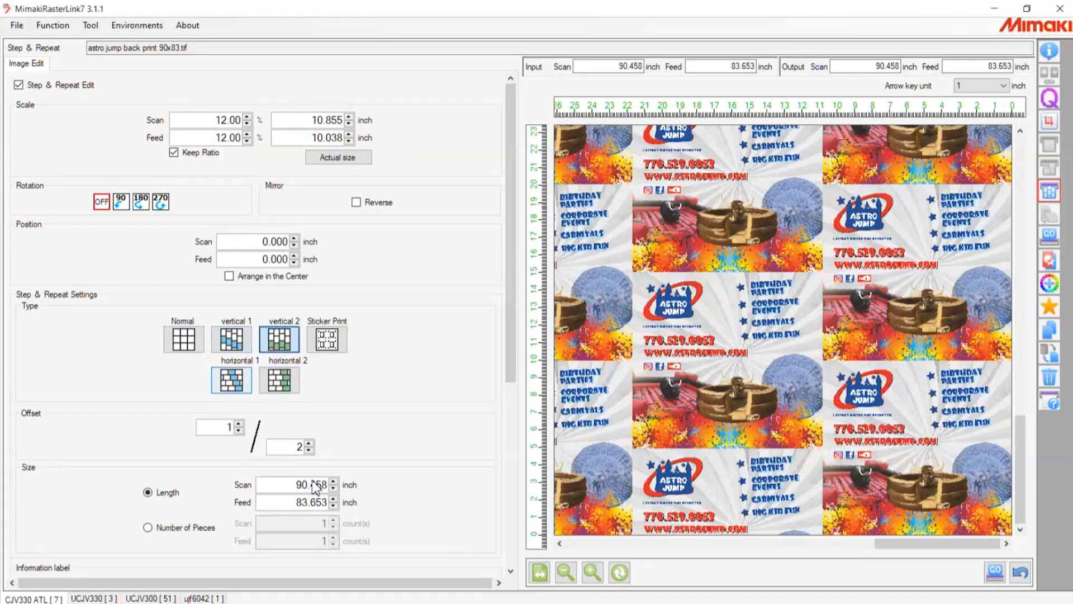
{"action": "left_click", "coordinate": [241, 384]}
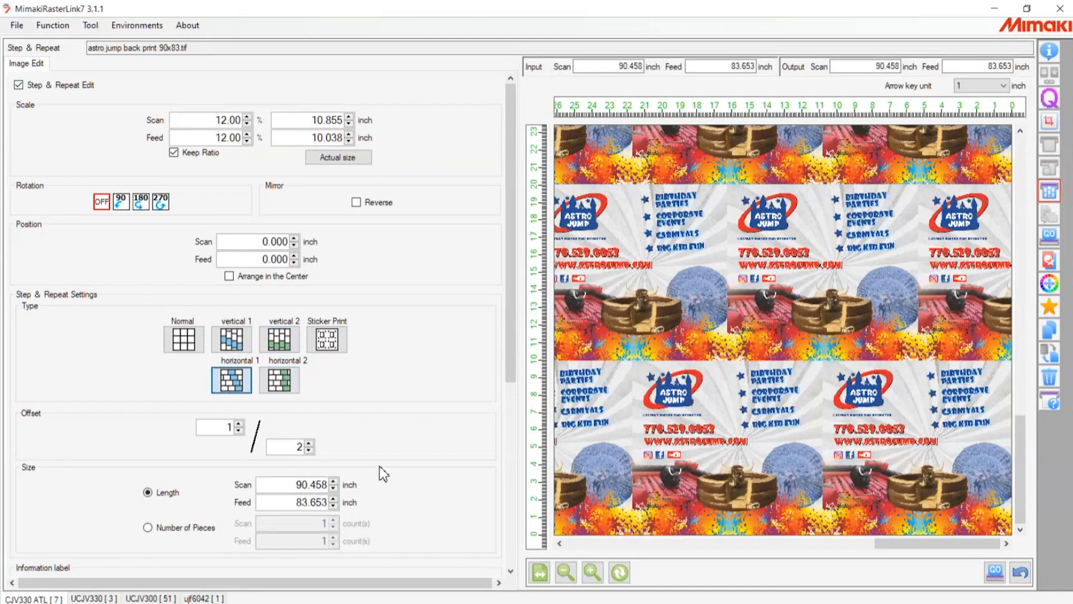
{"action": "left_click", "coordinate": [566, 571]}
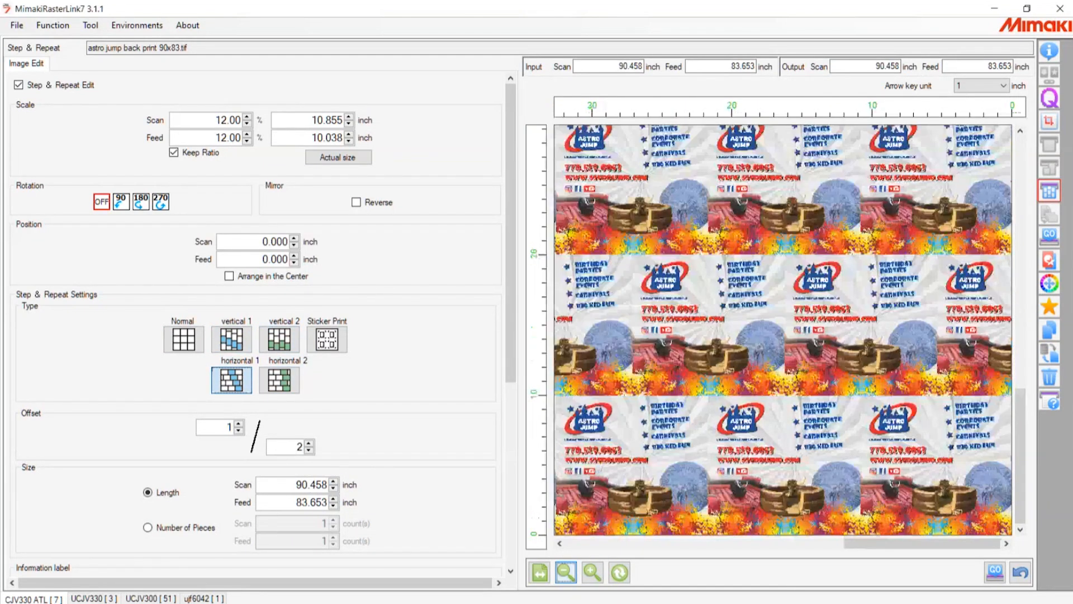
{"action": "left_click", "coordinate": [566, 571]}
Step: Switch the repeat type back to vertical 1 and set the pattern offset to 1/8
{"action": "left_click", "coordinate": [231, 339]}
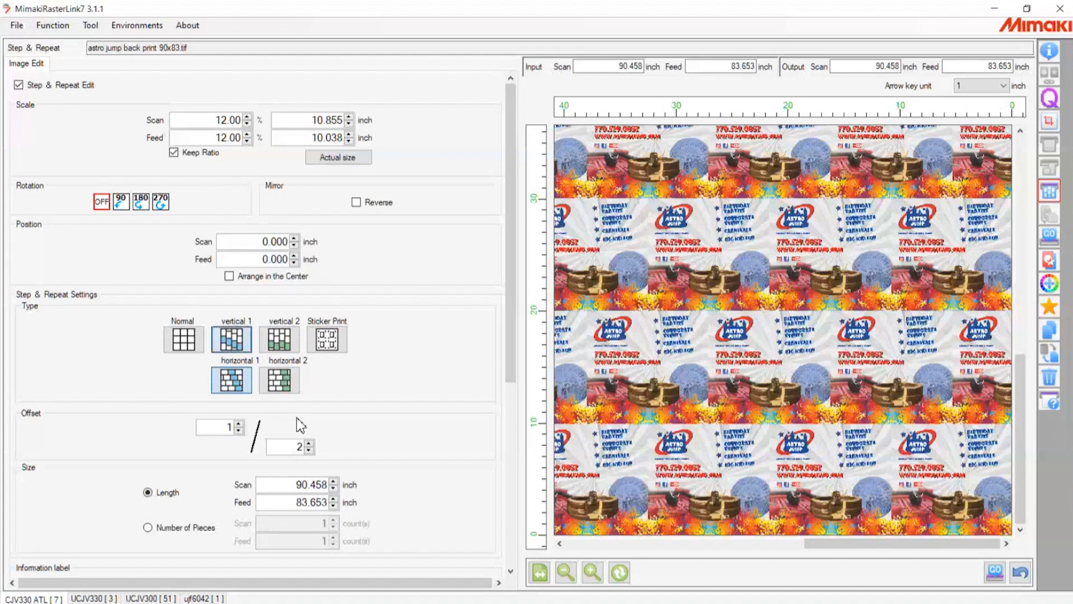
{"action": "left_click", "coordinate": [231, 380]}
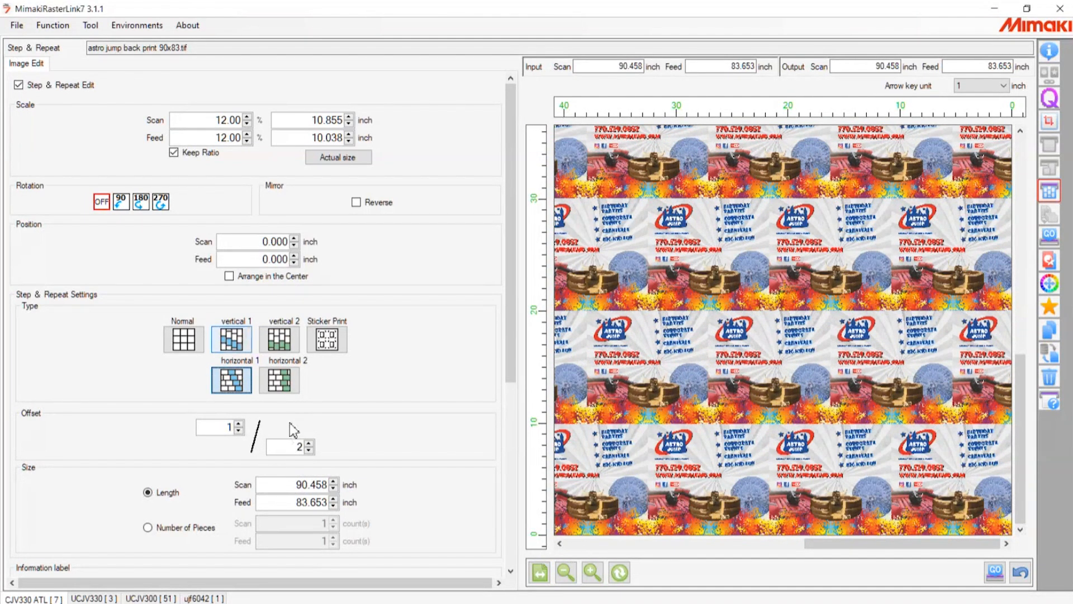
{"action": "left_click", "coordinate": [231, 339]}
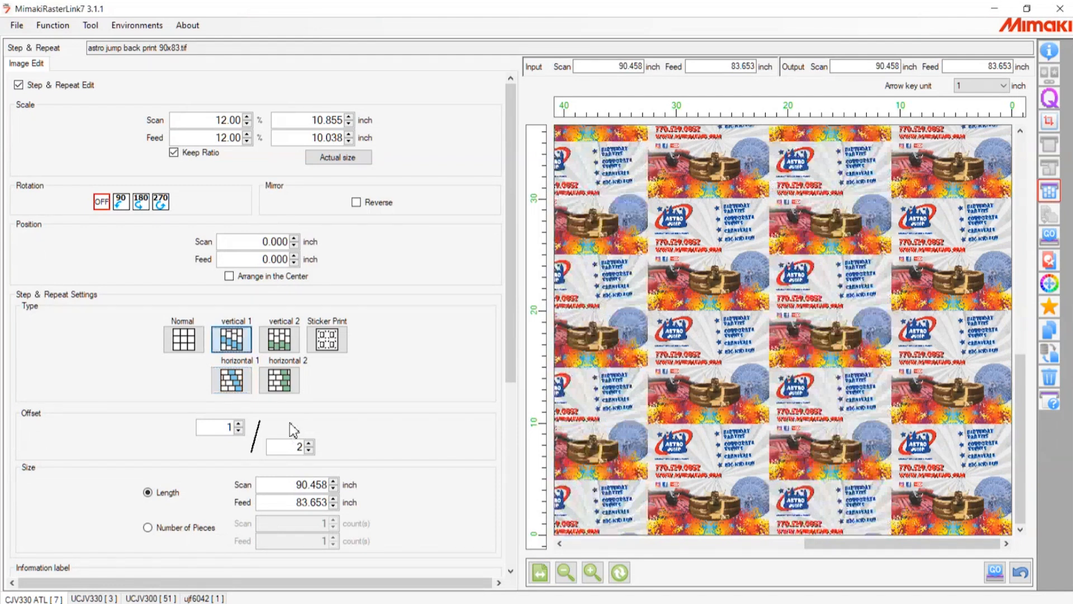
{"action": "key", "text": "Tab"}
{"action": "key", "text": "Tab"}
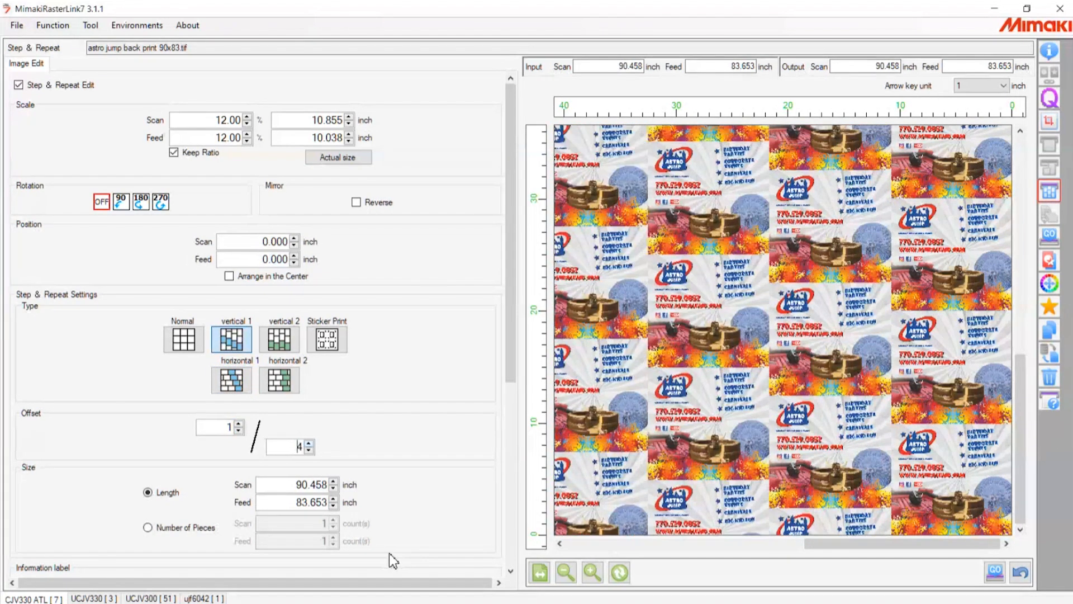
{"action": "type", "text": "5"}
{"action": "key", "text": "Up"}
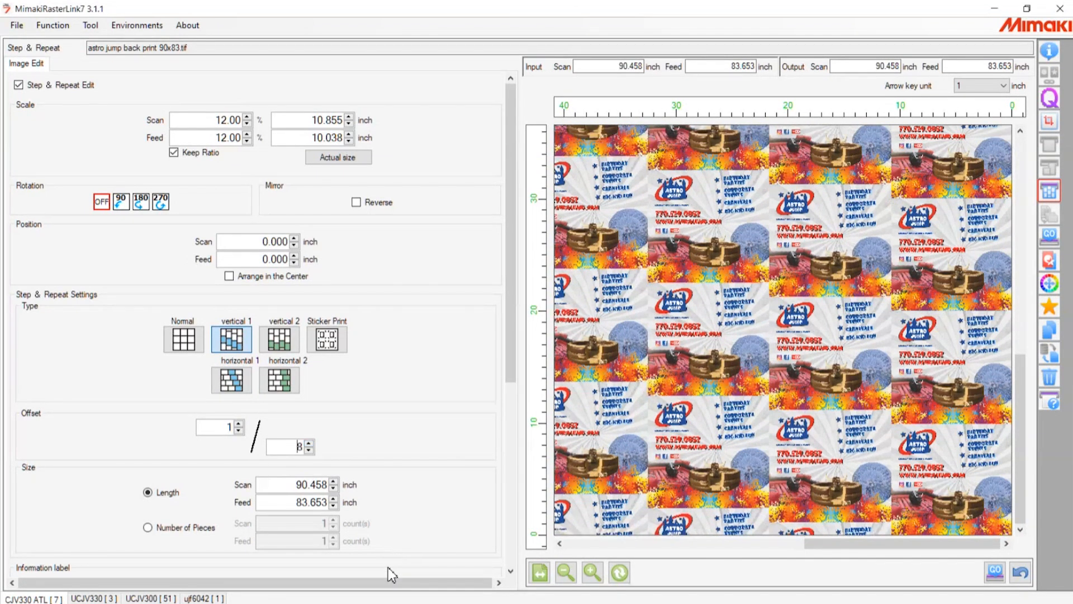
Step: Set the pattern offset to 1/2 and the repeat area's length to 60 inches in scan and 120 inches in feed
{"action": "key", "text": "BackSpace"}
{"action": "type", "text": "2"}
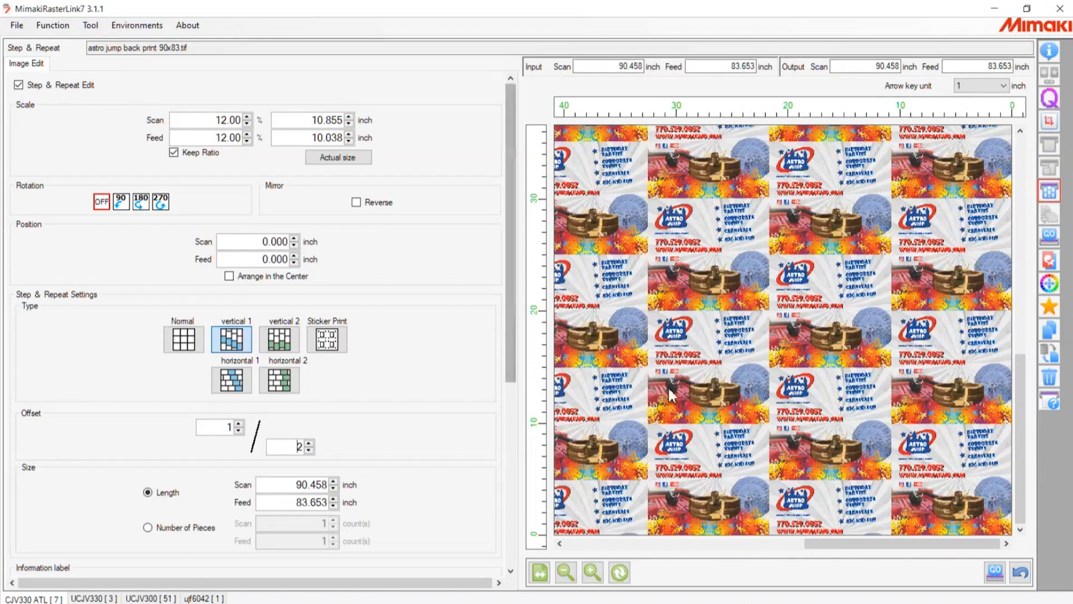
{"action": "scroll", "coordinate": [478, 464], "scroll_direction": "down", "scroll_amount": 2}
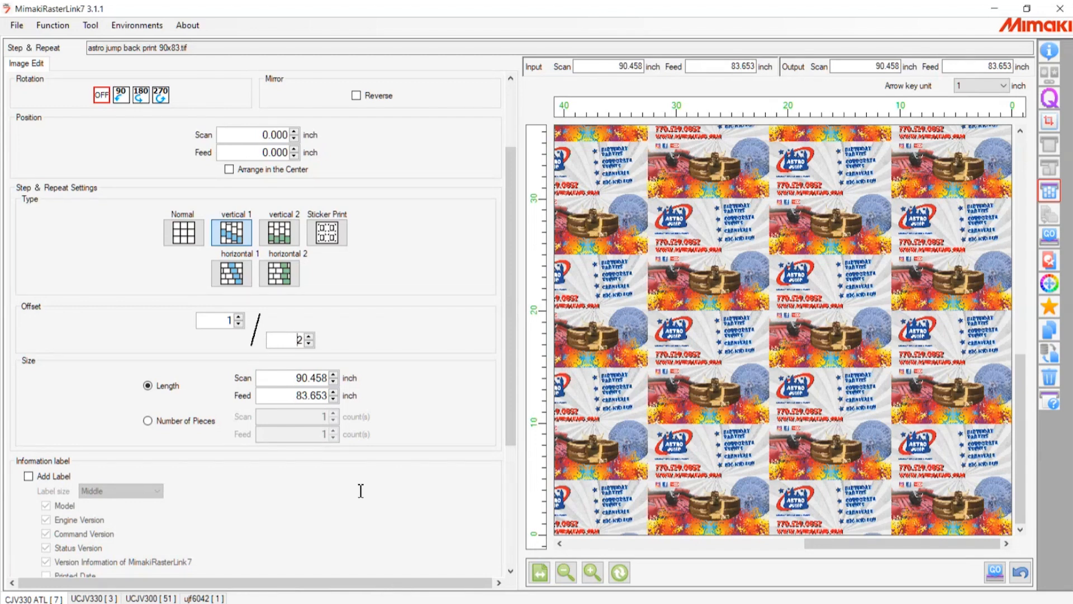
{"action": "key", "text": "Tab"}
{"action": "type", "text": "60"}
{"action": "key", "text": "Tab"}
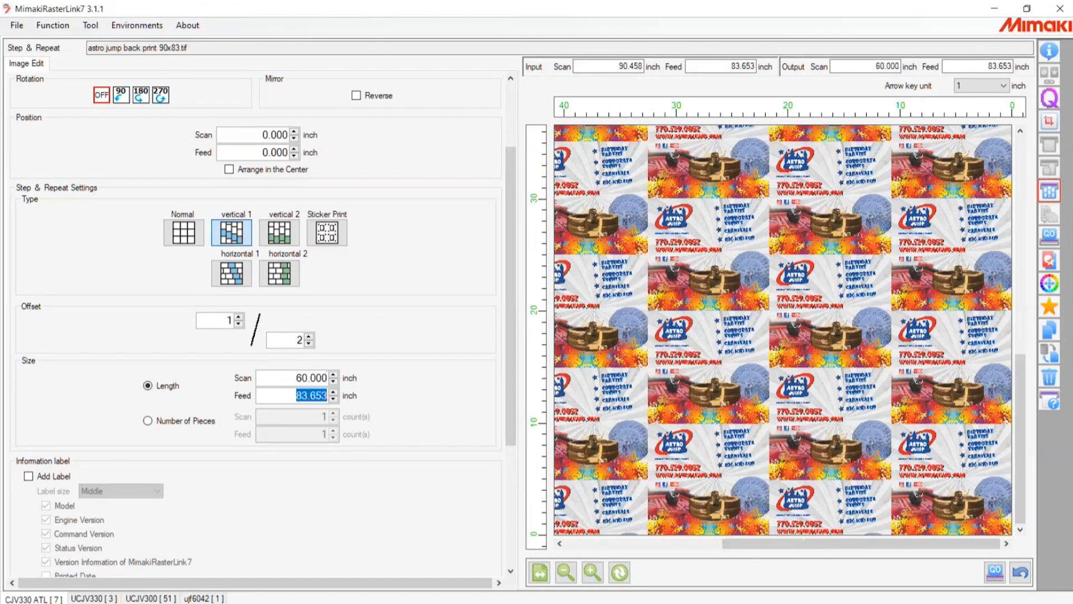
{"action": "type", "text": "120"}
{"action": "key", "text": "Return"}
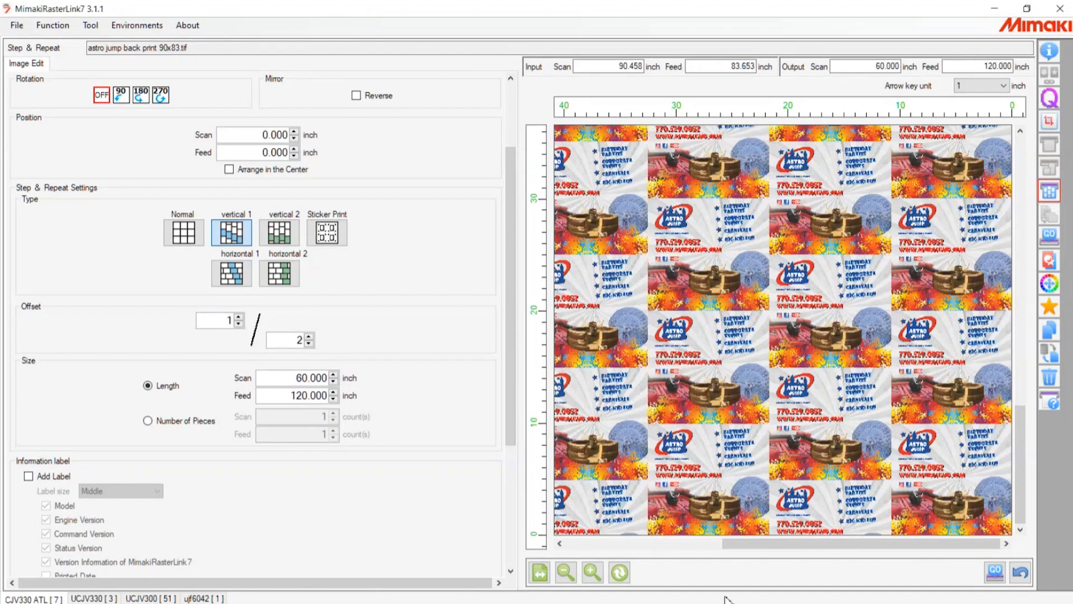
Step: Arrange the repeated astro jump pattern in the center of the media width
{"action": "left_click", "coordinate": [566, 571]}
{"action": "left_click", "coordinate": [566, 571]}
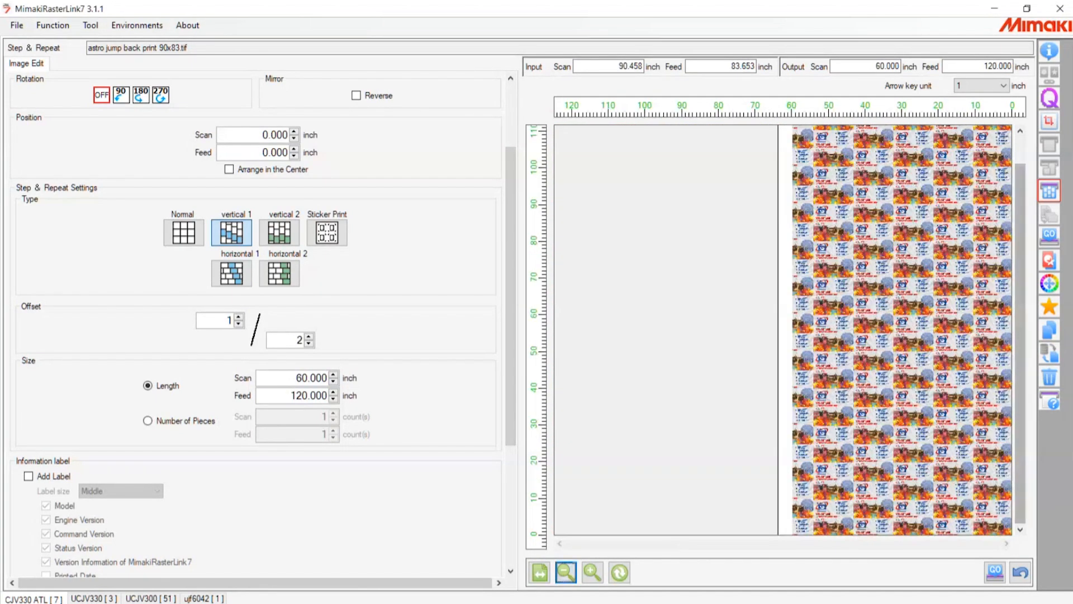
{"action": "left_click_drag", "start_coordinate": [1020, 342], "coordinate": [1018, 159]}
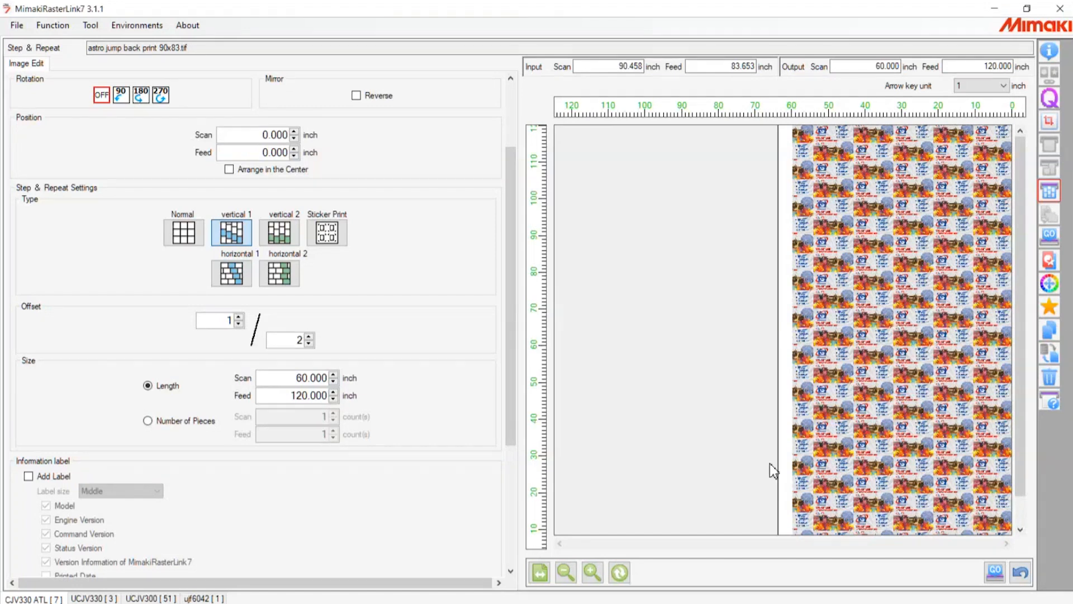
{"action": "left_click", "coordinate": [305, 170]}
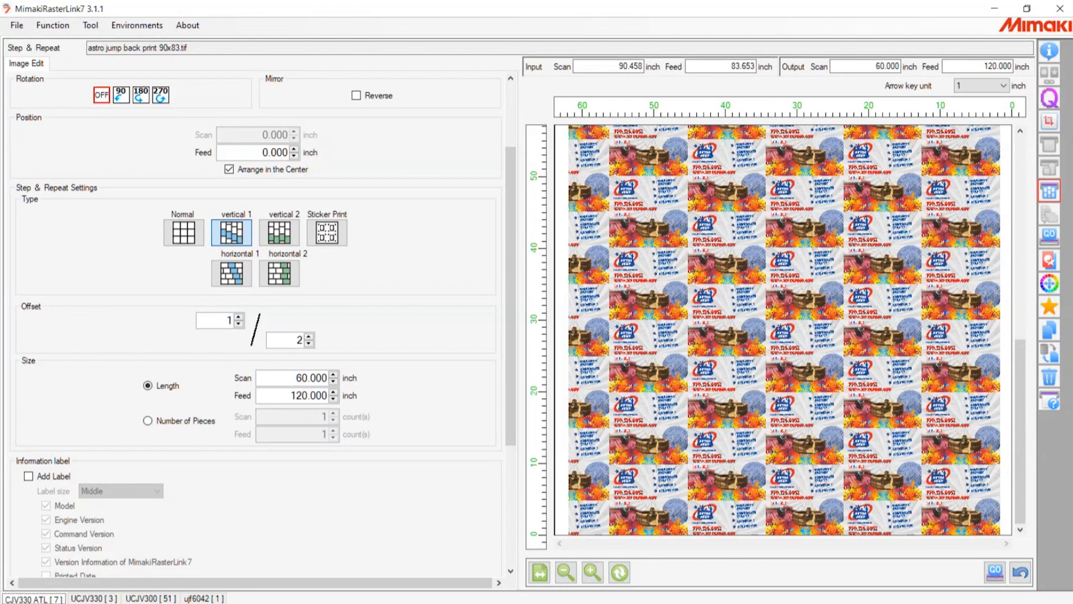
Step: Open the astro jump back print job's execution settings, then look over the Robo Tokki poster job's properties on the UCJV330
{"action": "left_click", "coordinate": [1049, 233]}
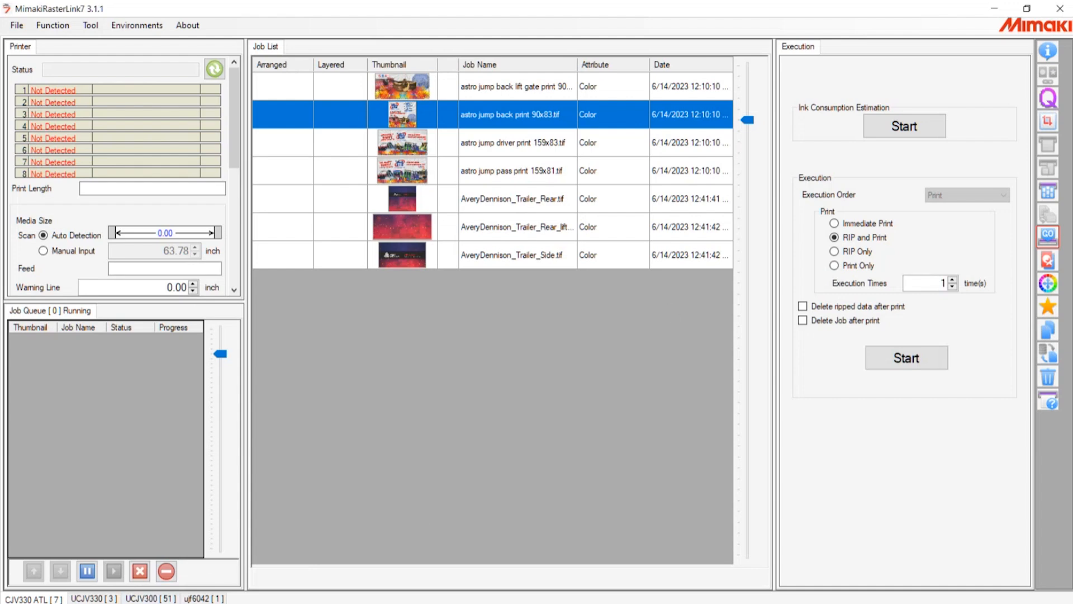
{"action": "left_click", "coordinate": [150, 598]}
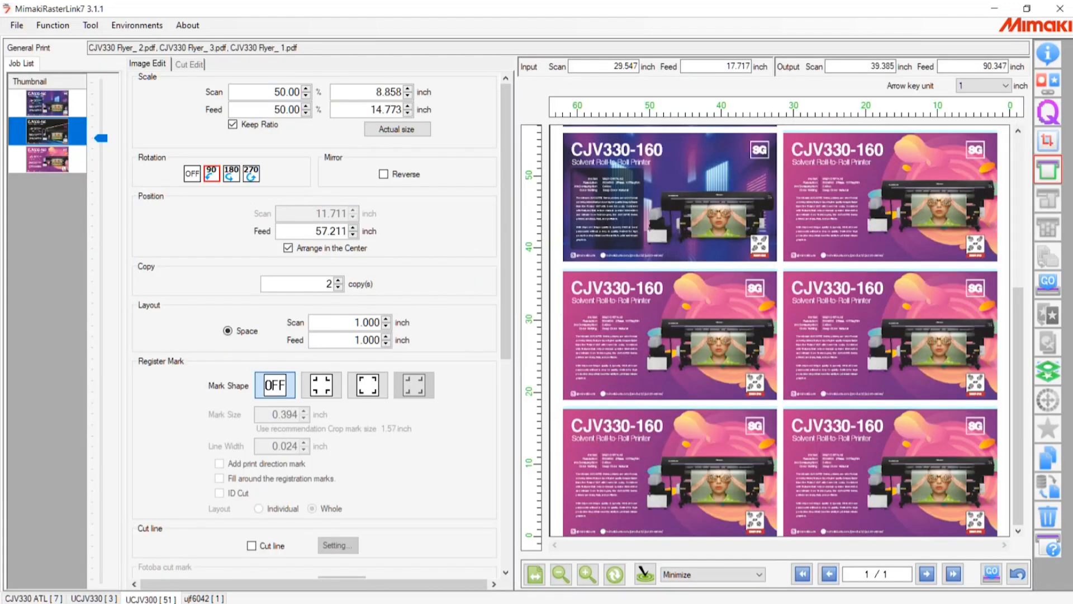
{"action": "left_click", "coordinate": [94, 597]}
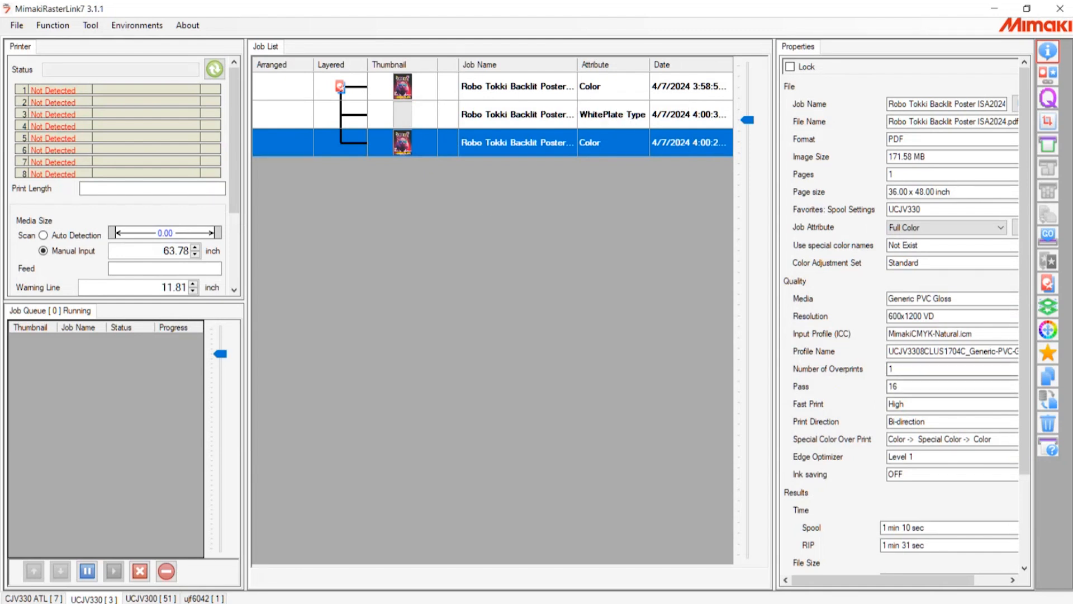
{"action": "scroll", "coordinate": [906, 310], "scroll_direction": "down", "scroll_amount": 3}
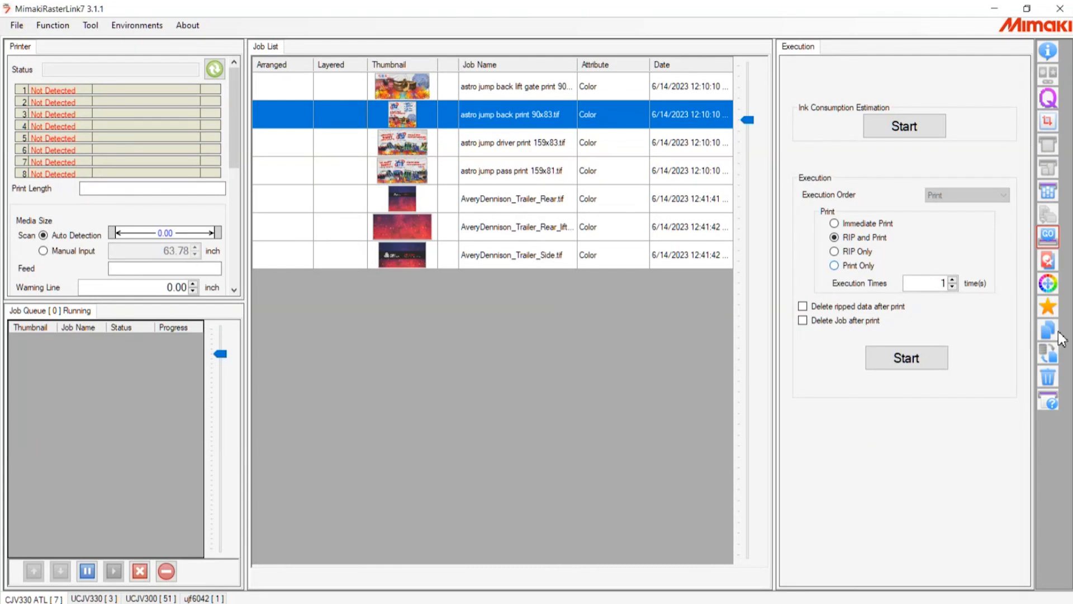
Step: Try the Print Only execution method for the astro jump back print job and return to RIP and Print
{"action": "left_click", "coordinate": [848, 266]}
{"action": "key", "text": "Down"}
{"action": "left_click", "coordinate": [834, 237]}
{"action": "key", "text": "Tab"}
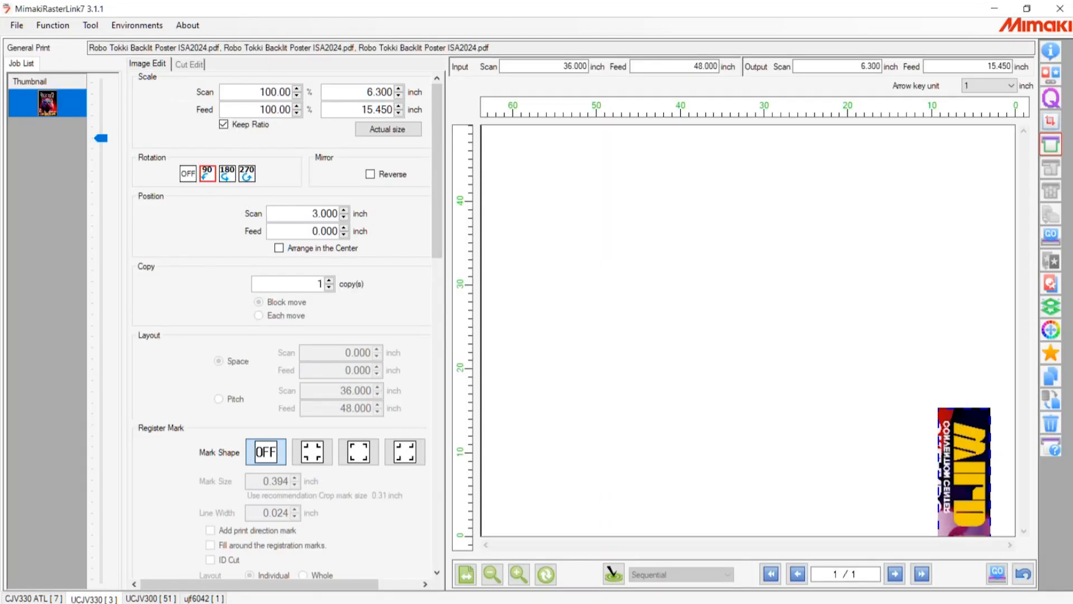
Step: Initialize the crop of the Robo Tokki poster on the UCJV330 and open its general print layout
{"action": "left_click", "coordinate": [1049, 120]}
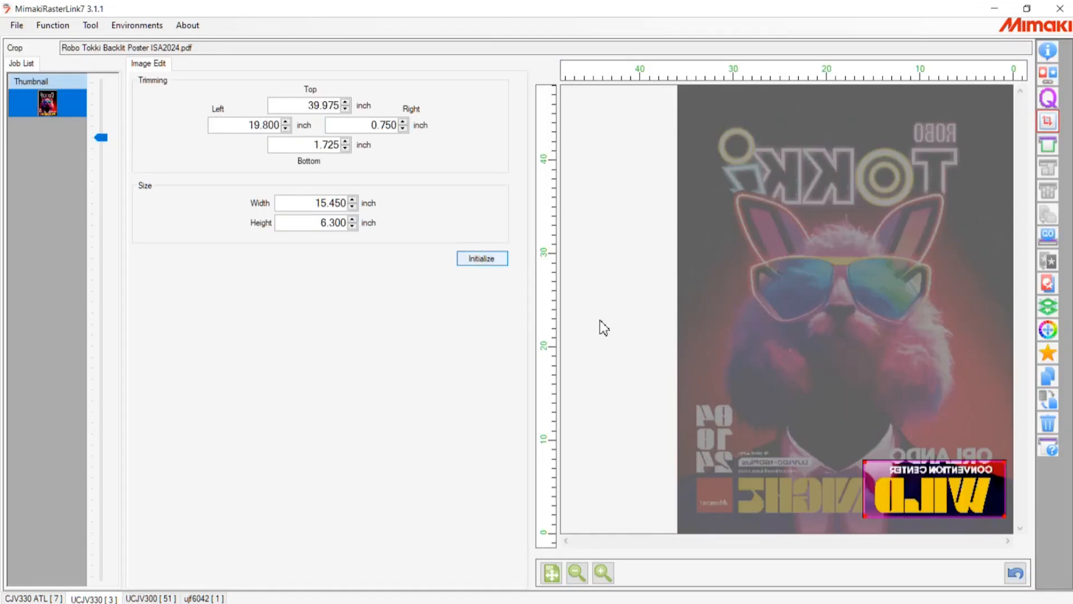
{"action": "left_click", "coordinate": [481, 259]}
{"action": "left_click", "coordinate": [1047, 144]}
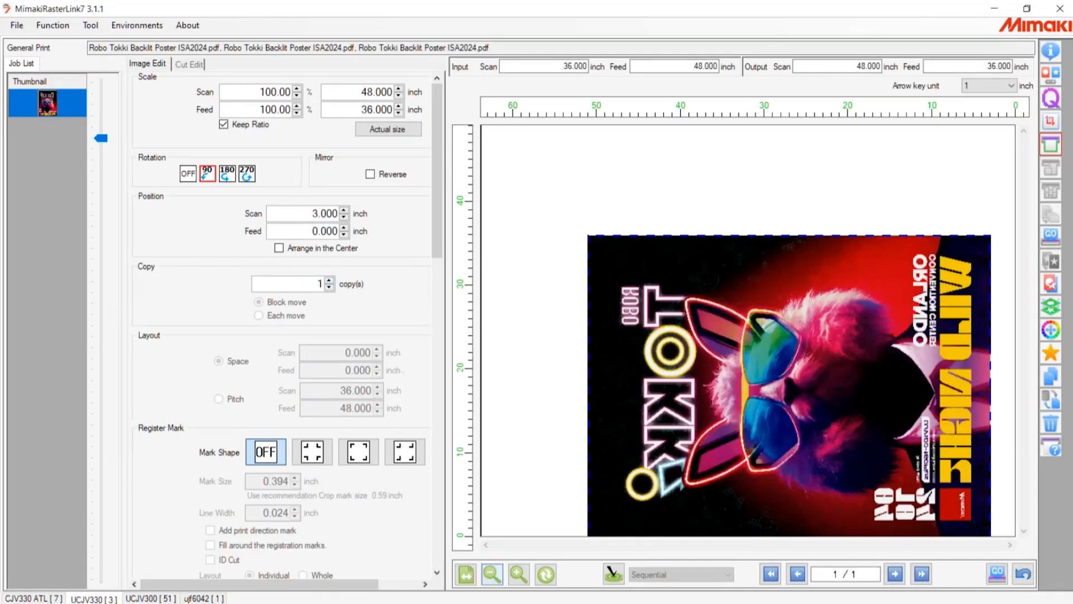
Step: Scale the Robo Tokki poster to 50% and turn its rotation off
{"action": "left_click", "coordinate": [491, 574]}
{"action": "left_click", "coordinate": [492, 574]}
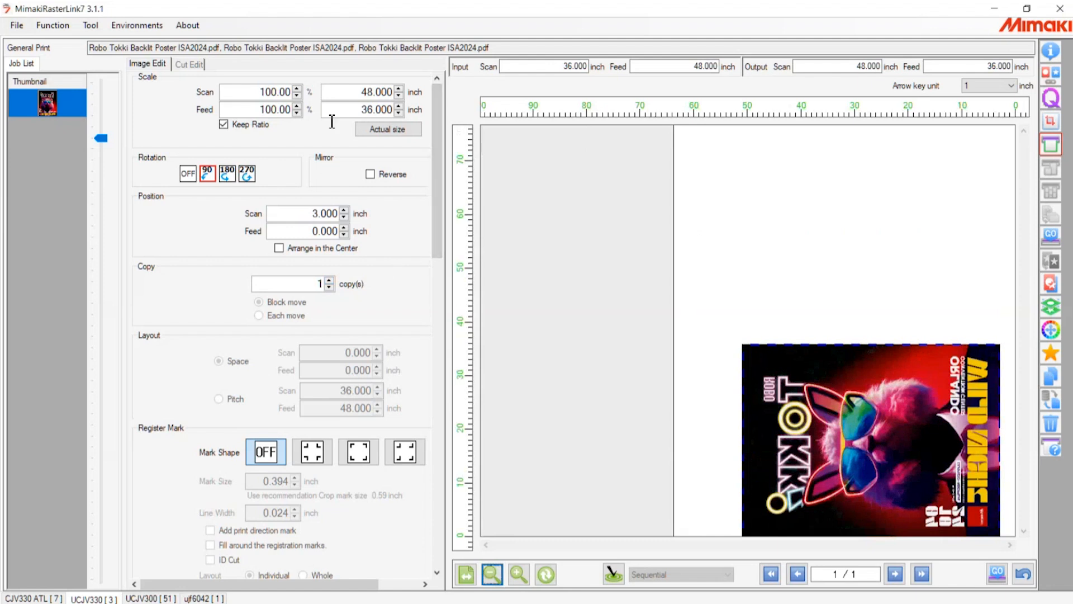
{"action": "double_click", "coordinate": [280, 91]}
{"action": "type", "text": "50"}
{"action": "key", "text": "Return"}
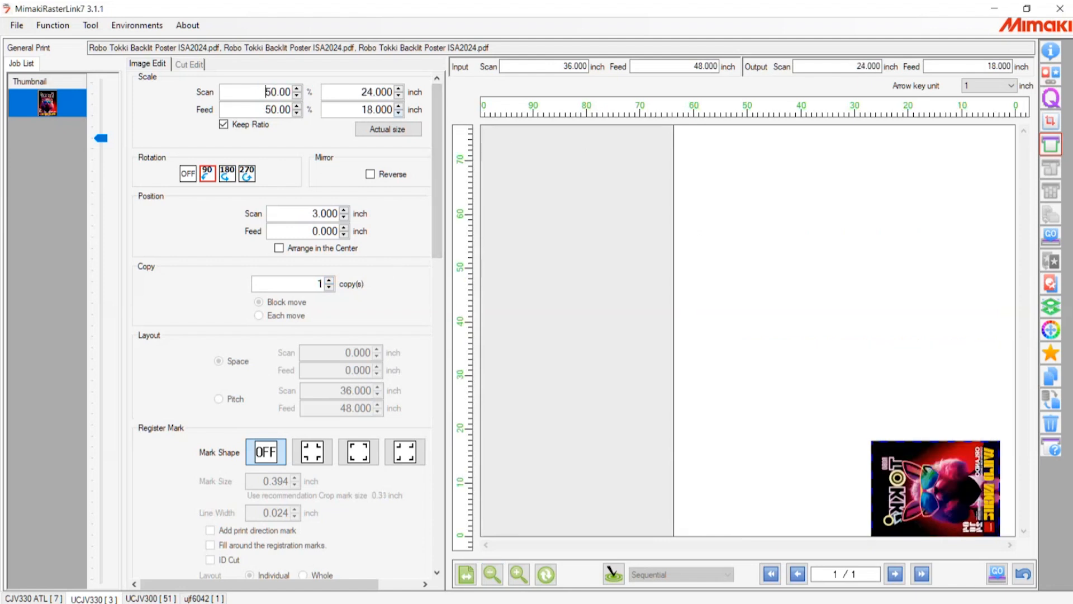
{"action": "left_click", "coordinate": [188, 173]}
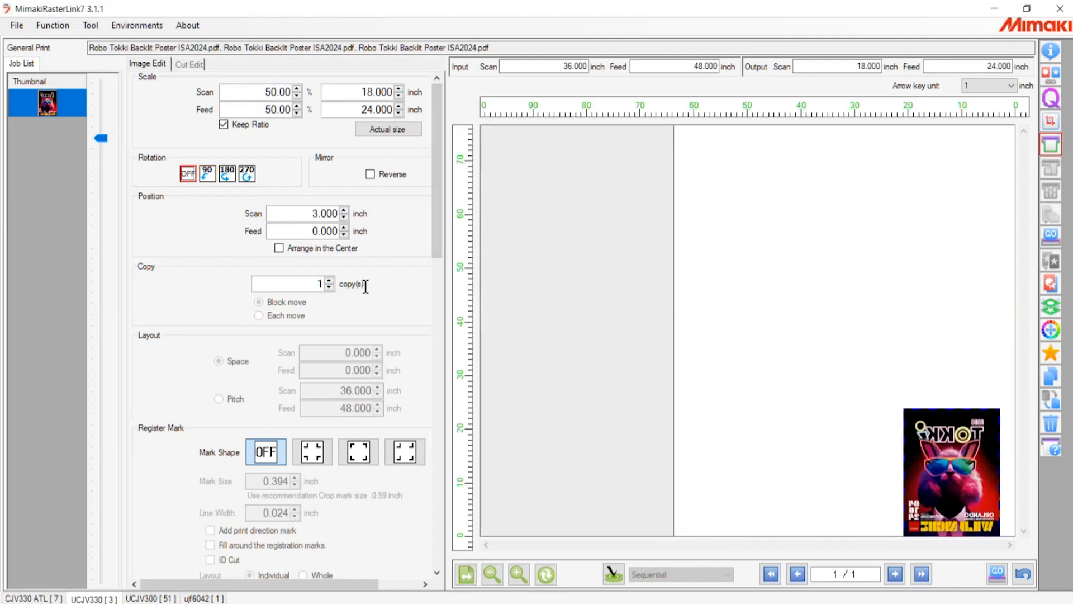
Step: Set the poster to 3 copies with 1 inch of space between them in the scan direction
{"action": "key", "text": "Up"}
{"action": "key", "text": "Up"}
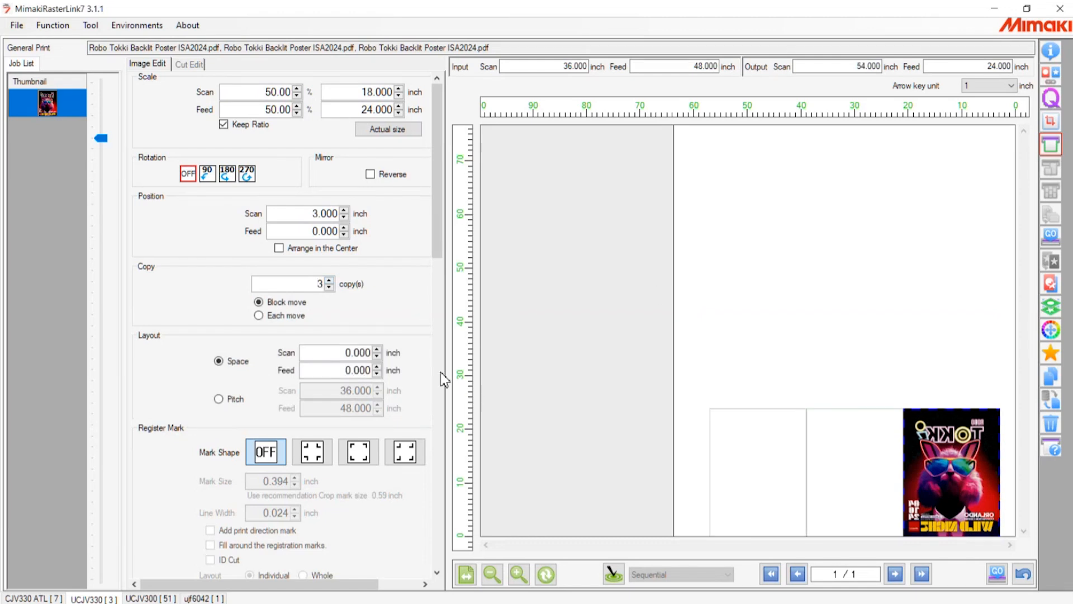
{"action": "left_click", "coordinate": [376, 349]}
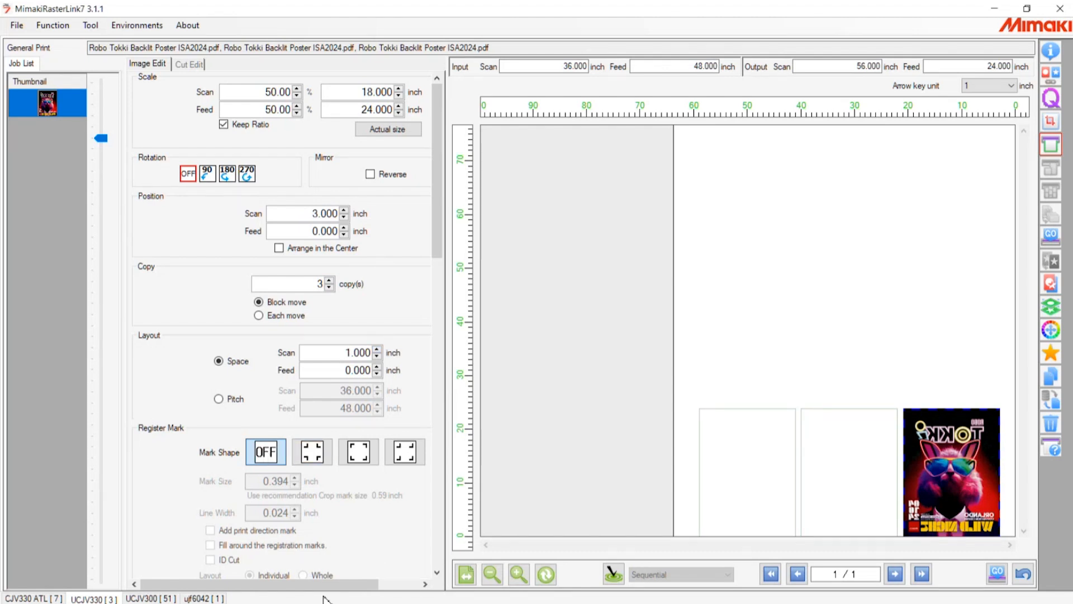
Step: Add register marks around the whole layout and restore the 1 inch scan spacing between the copies
{"action": "left_click", "coordinate": [312, 451]}
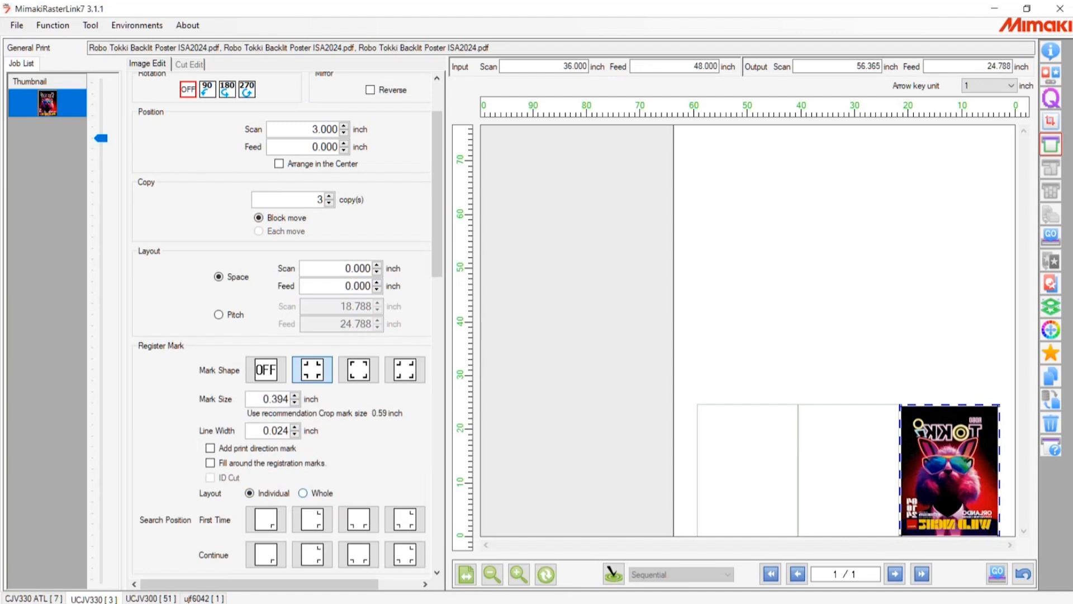
{"action": "left_click", "coordinate": [303, 492]}
{"action": "left_click", "coordinate": [377, 264]}
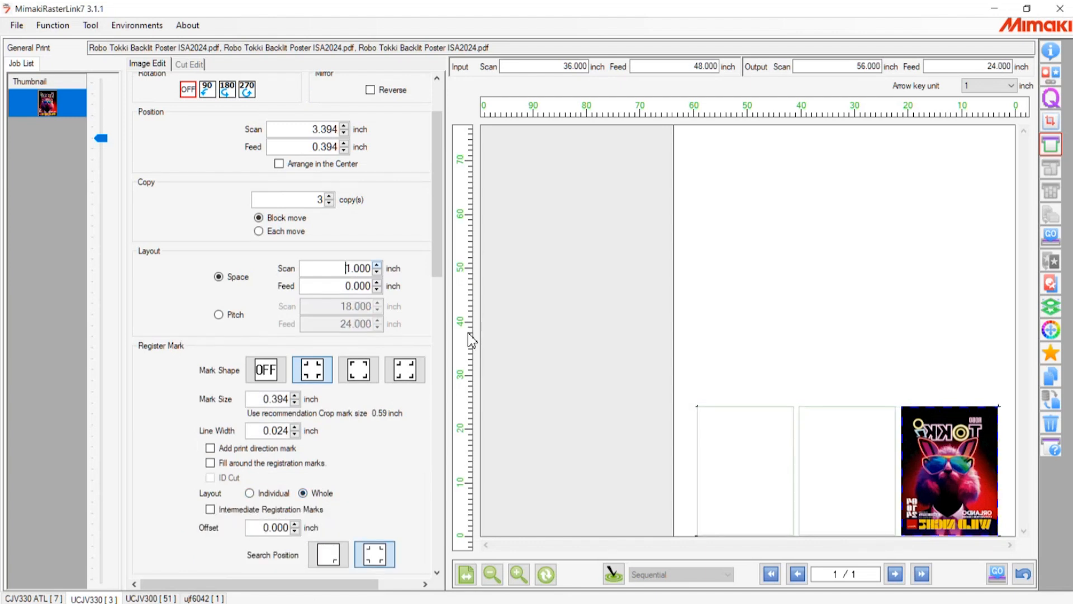
Step: Set the poster layout to 6 copies and the job's execution times to 10
{"action": "left_click", "coordinate": [346, 267]}
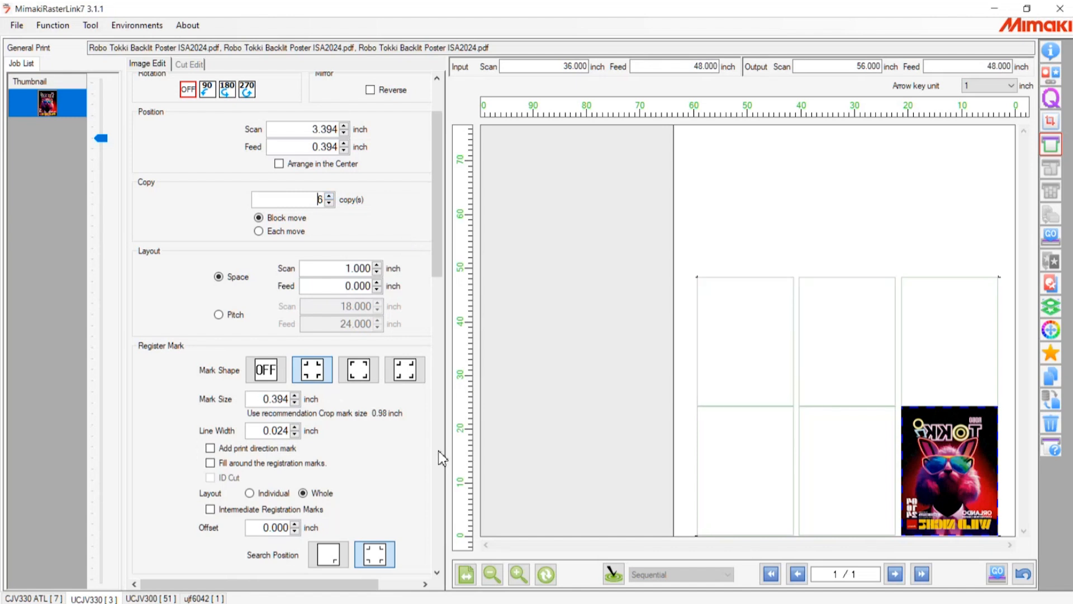
{"action": "key", "text": "Up"}
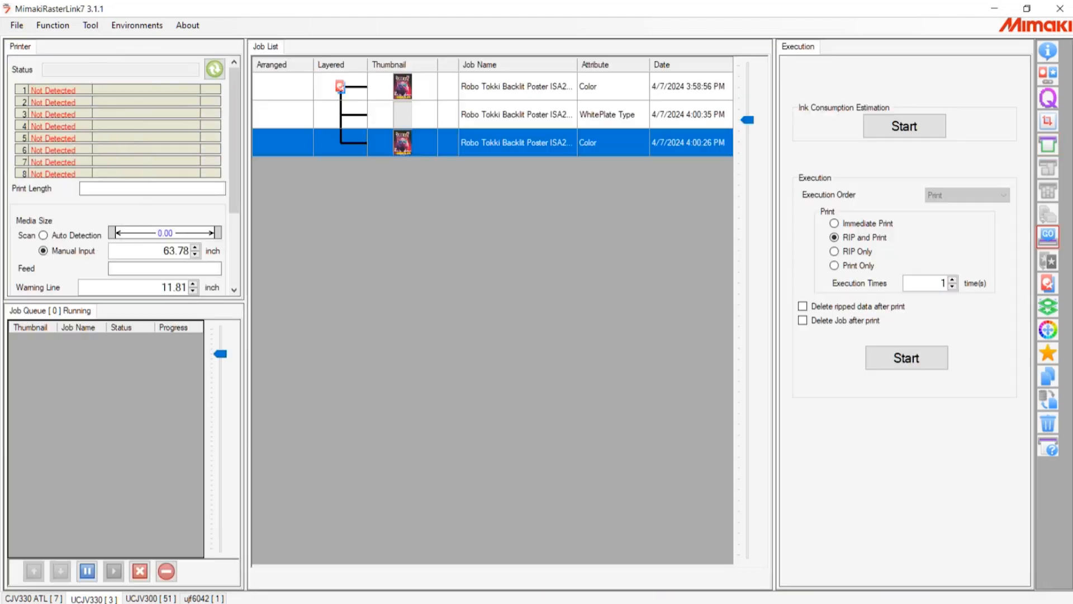
{"action": "double_click", "coordinate": [942, 282]}
{"action": "type", "text": "10"}
Step: Open the execution settings for the 4:14:08 PM Mimaki letter logo cut job on the UCJV300 and show its execution order options
{"action": "left_click", "coordinate": [34, 597]}
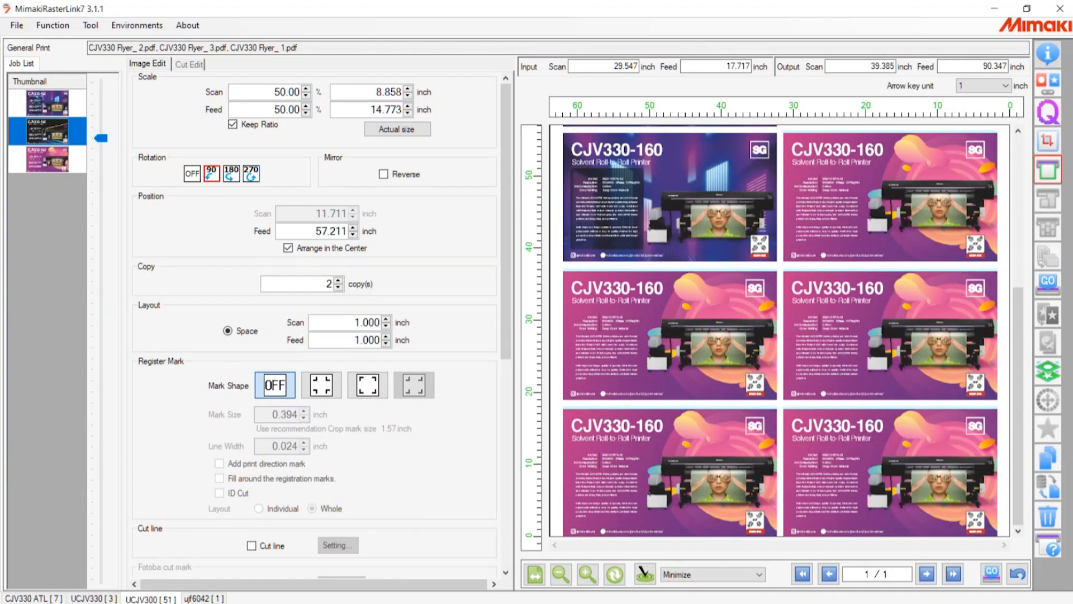
{"action": "left_click", "coordinate": [1045, 282]}
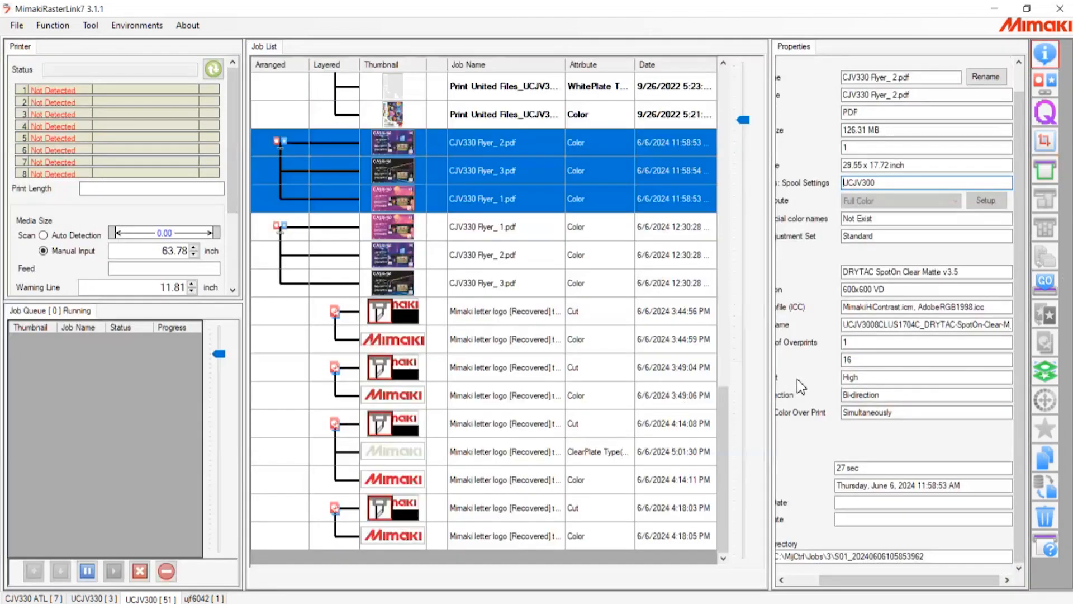
{"action": "left_click", "coordinate": [682, 423]}
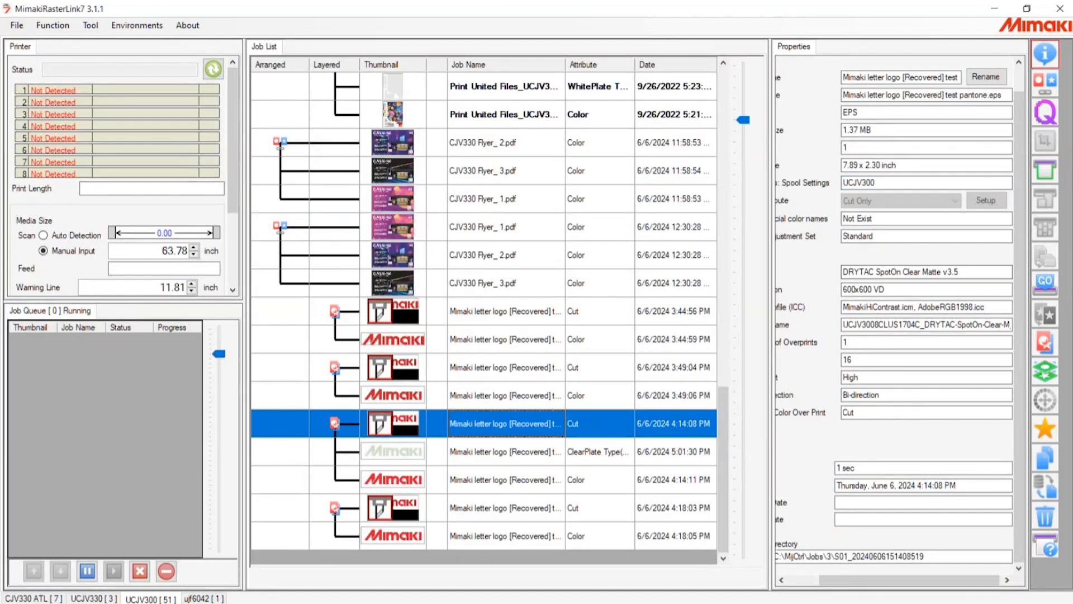
{"action": "left_click", "coordinate": [1045, 282]}
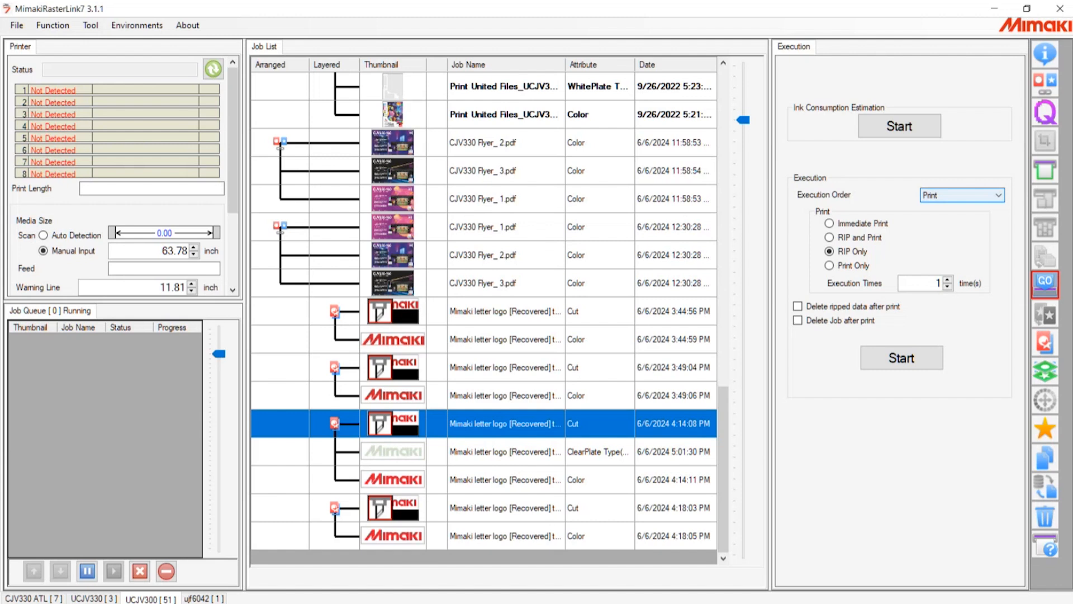
{"action": "left_click", "coordinate": [961, 195]}
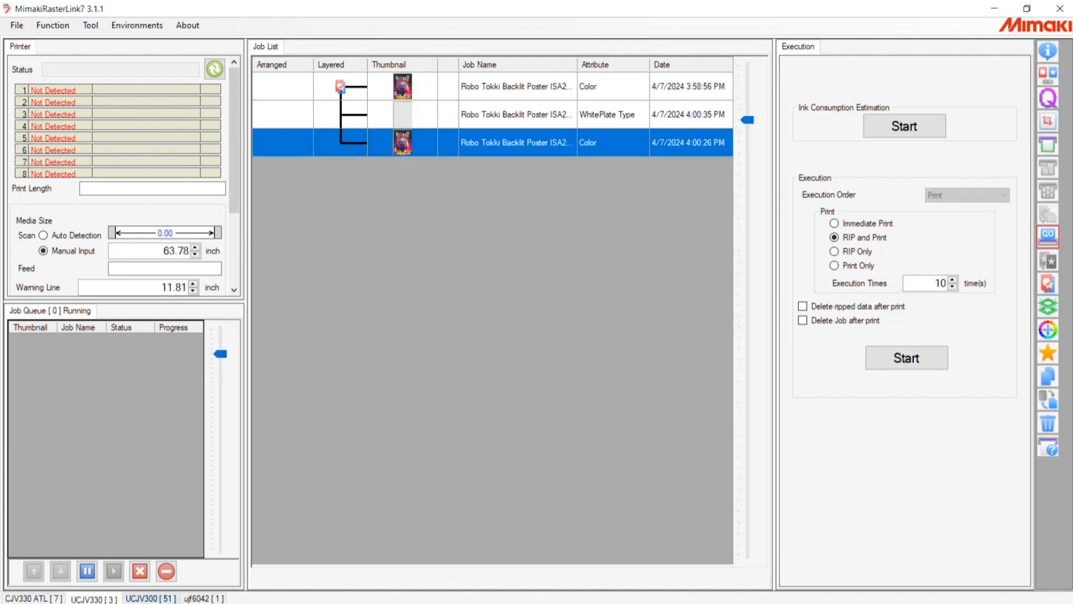
Step: Examine the print settings and processing times in the properties of the layered Print United color jobs on the UCJV300
{"action": "left_click", "coordinate": [150, 598]}
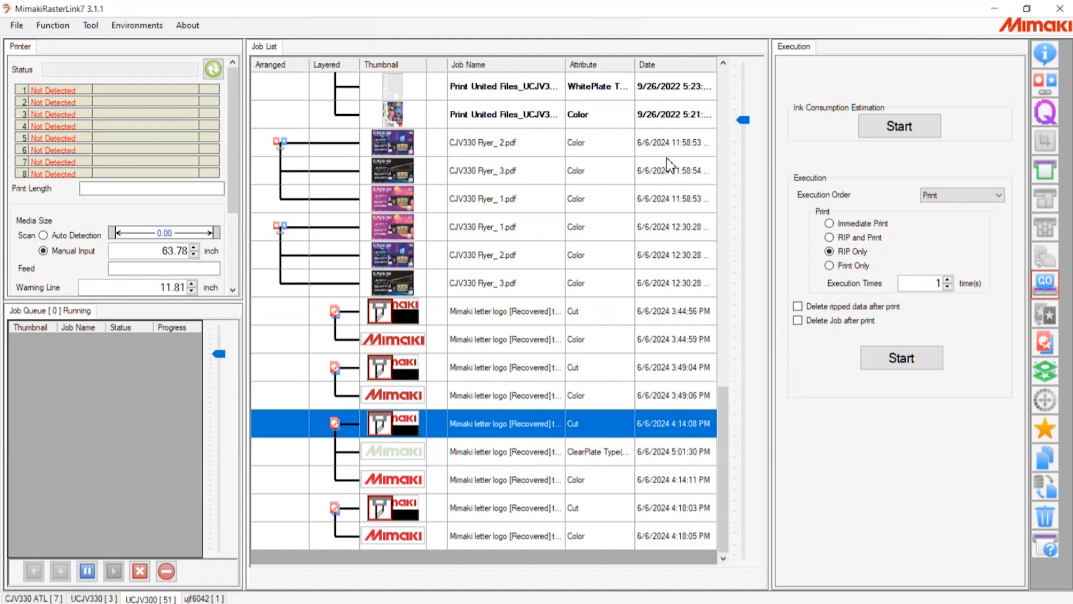
{"action": "left_click", "coordinate": [668, 114]}
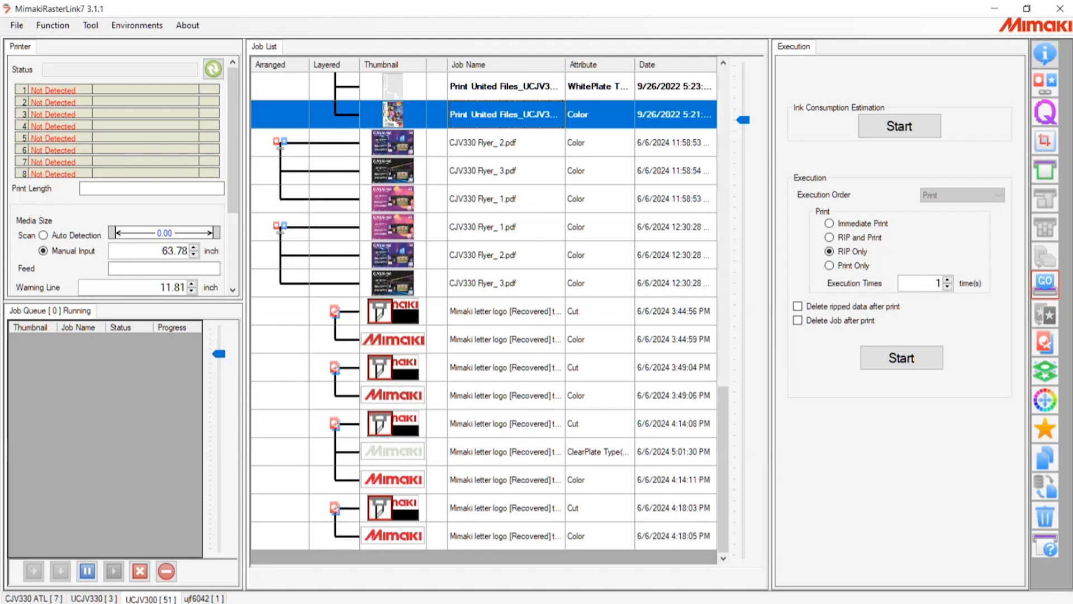
{"action": "left_click", "coordinate": [1044, 55]}
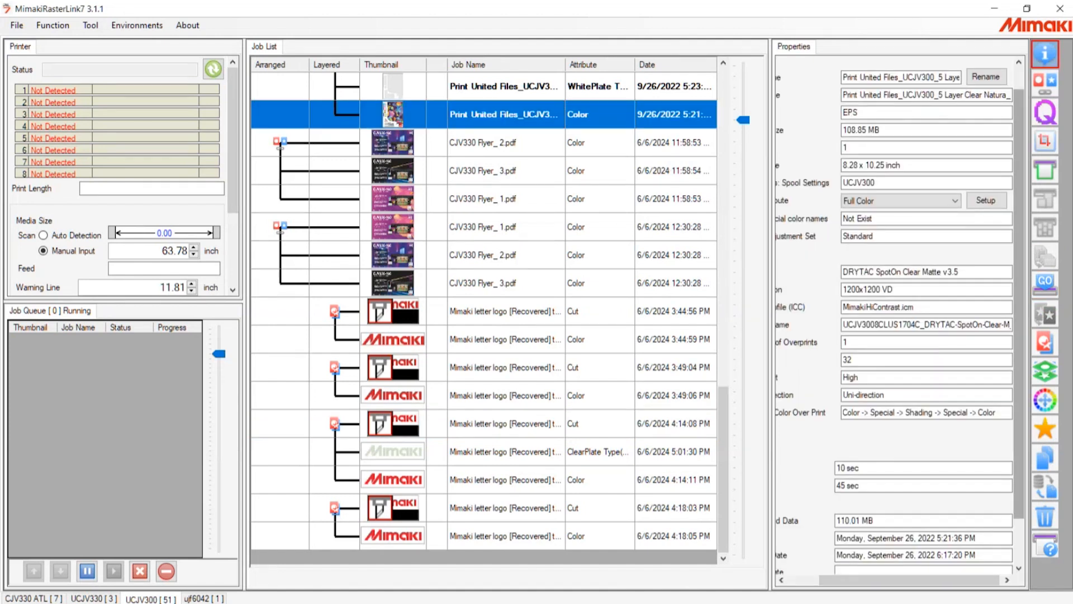
{"action": "scroll", "coordinate": [917, 284], "scroll_direction": "down", "scroll_amount": 2}
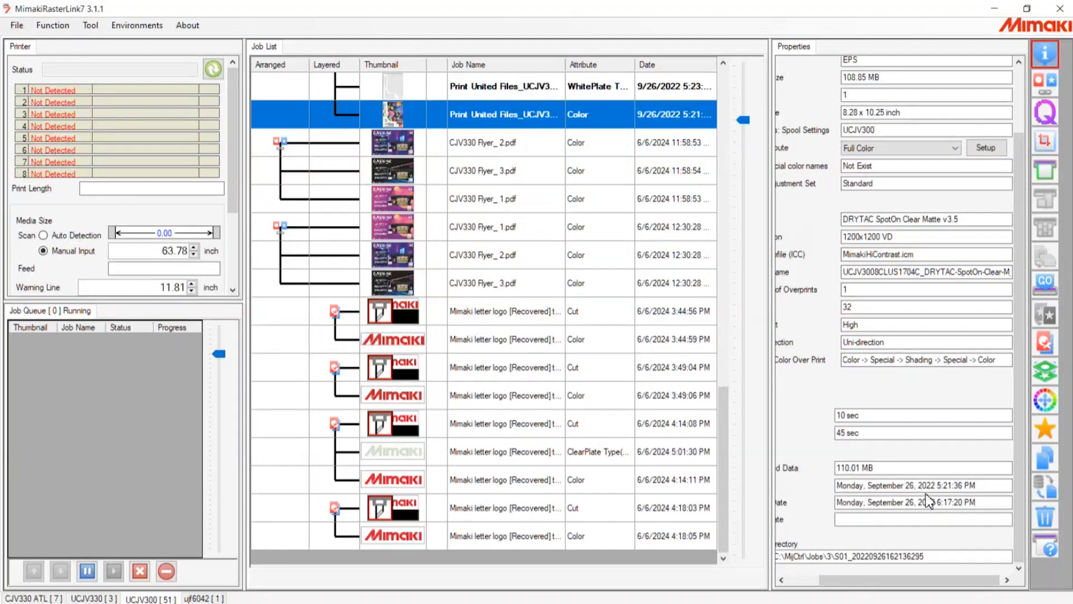
{"action": "scroll", "coordinate": [723, 469], "scroll_direction": "up", "scroll_amount": 5}
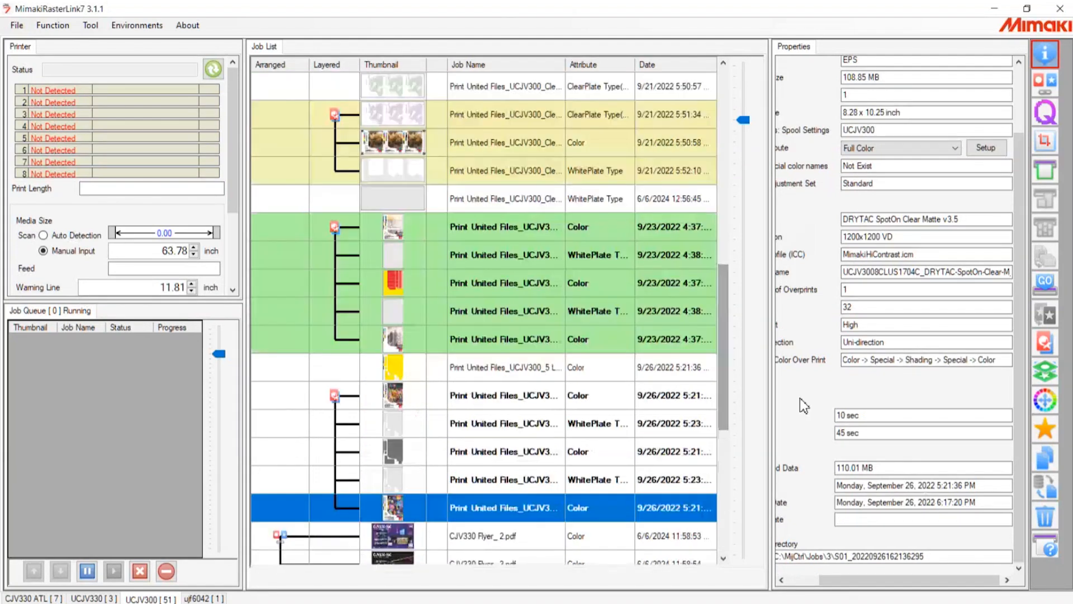
{"action": "left_click", "coordinate": [600, 339]}
{"action": "left_click_drag", "start_coordinate": [1019, 414], "coordinate": [1018, 425]}
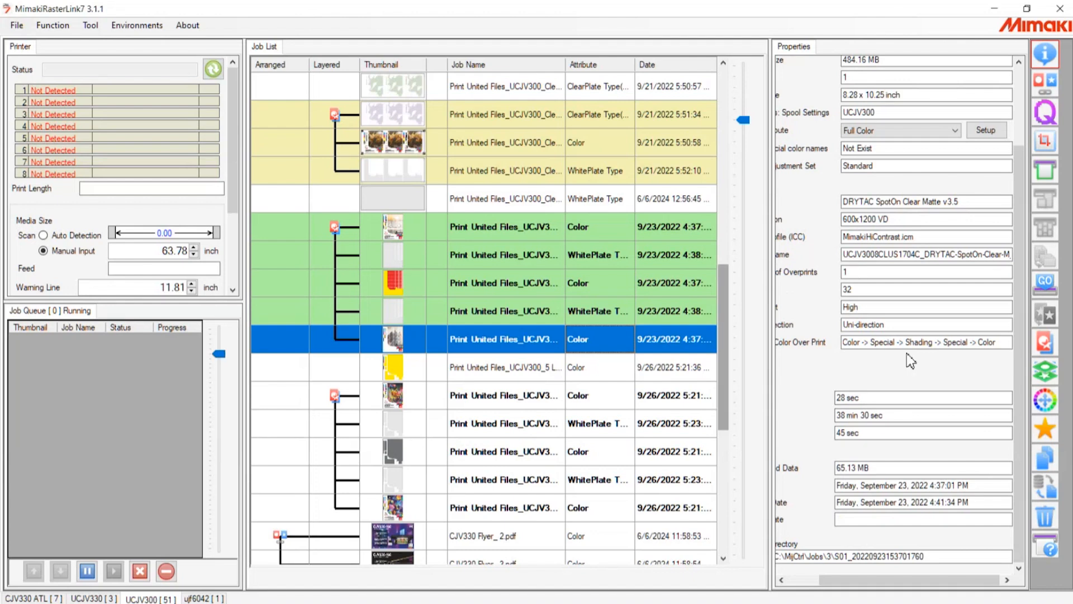
{"action": "scroll", "coordinate": [910, 360], "scroll_direction": "down", "scroll_amount": 1}
Step: Compare the print direction and RIP times in the properties of the three Print United white plate jobs from 9/21/2022
{"action": "left_click_drag", "start_coordinate": [725, 283], "coordinate": [723, 187]}
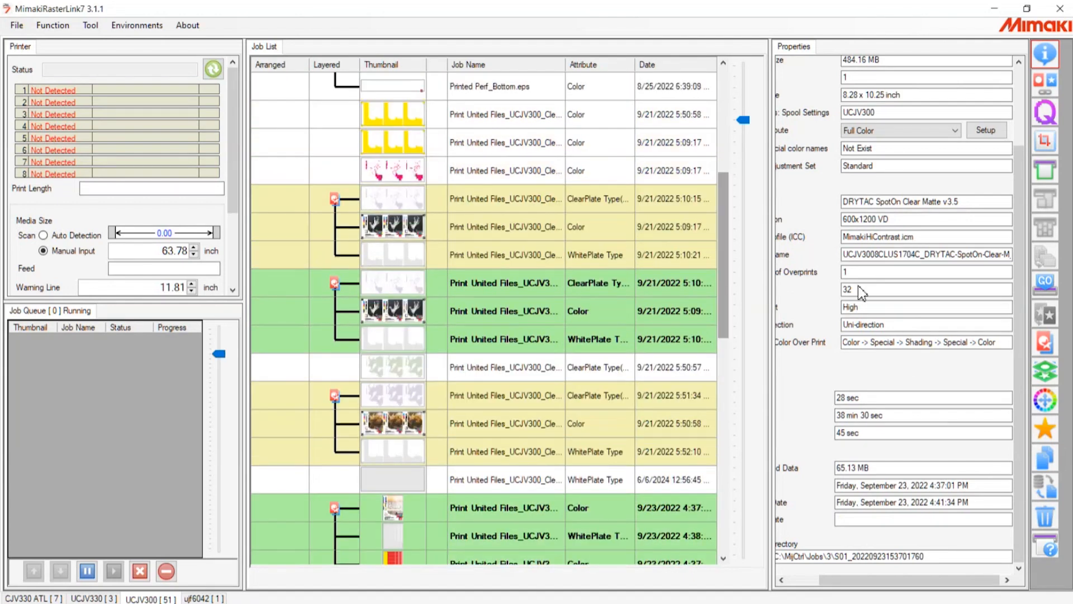
{"action": "left_click", "coordinate": [615, 339]}
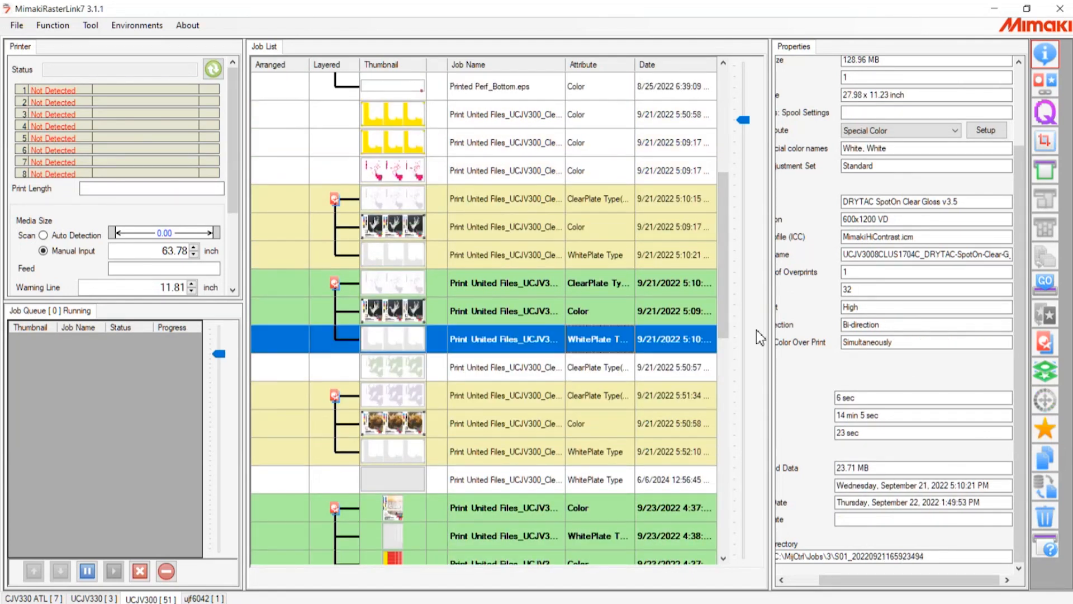
{"action": "left_click", "coordinate": [615, 255]}
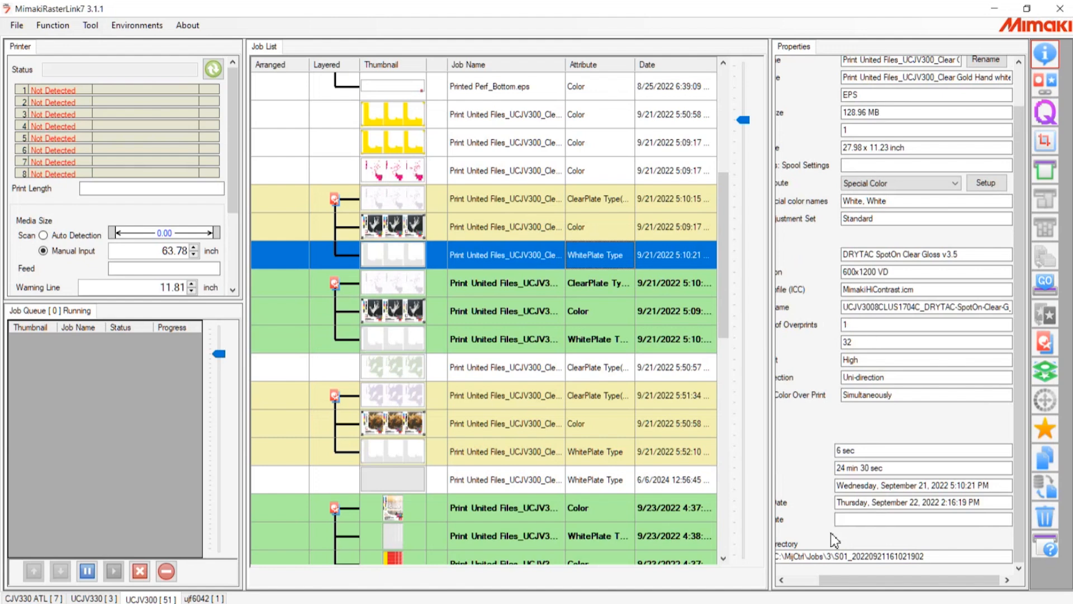
{"action": "left_click", "coordinate": [655, 447]}
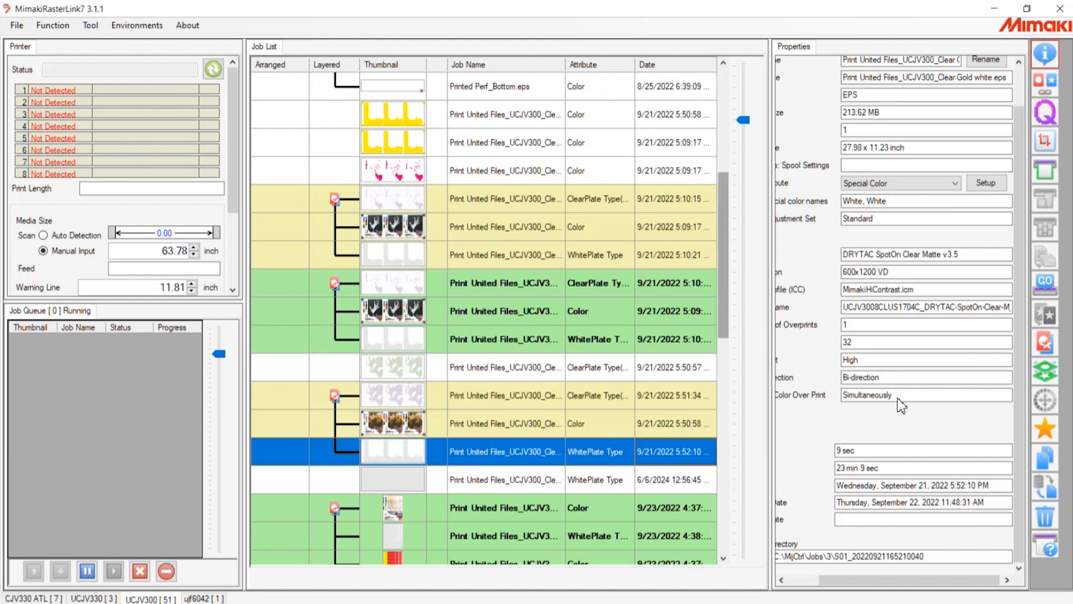
Step: Inspect the layered UCJV300_Clear Backlit Natura job's layout and properties, and open its execution settings
{"action": "left_click_drag", "start_coordinate": [721, 319], "coordinate": [721, 178]}
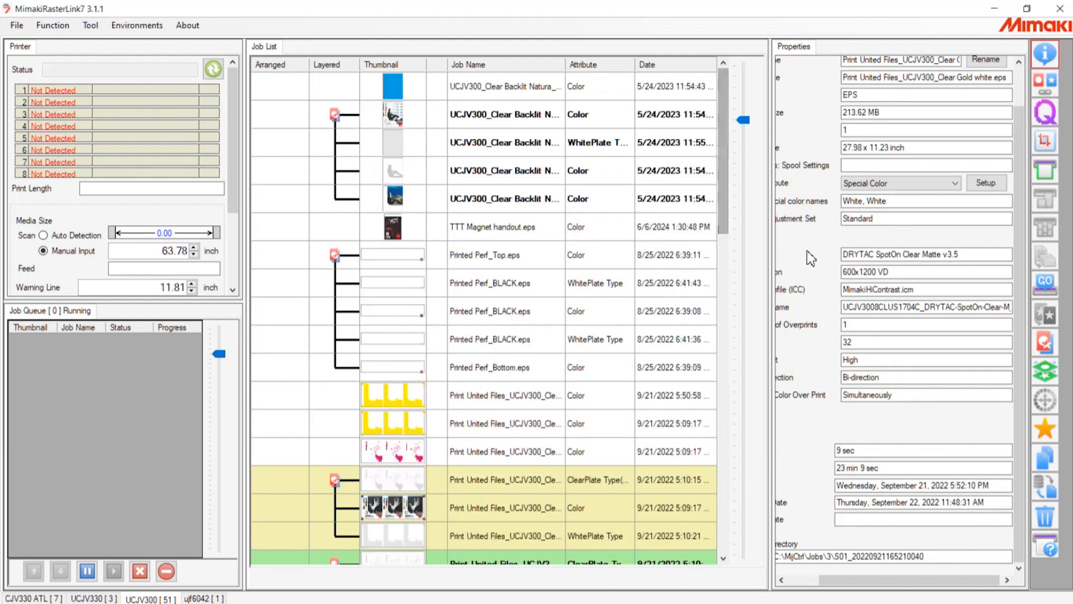
{"action": "double_click", "coordinate": [642, 202]}
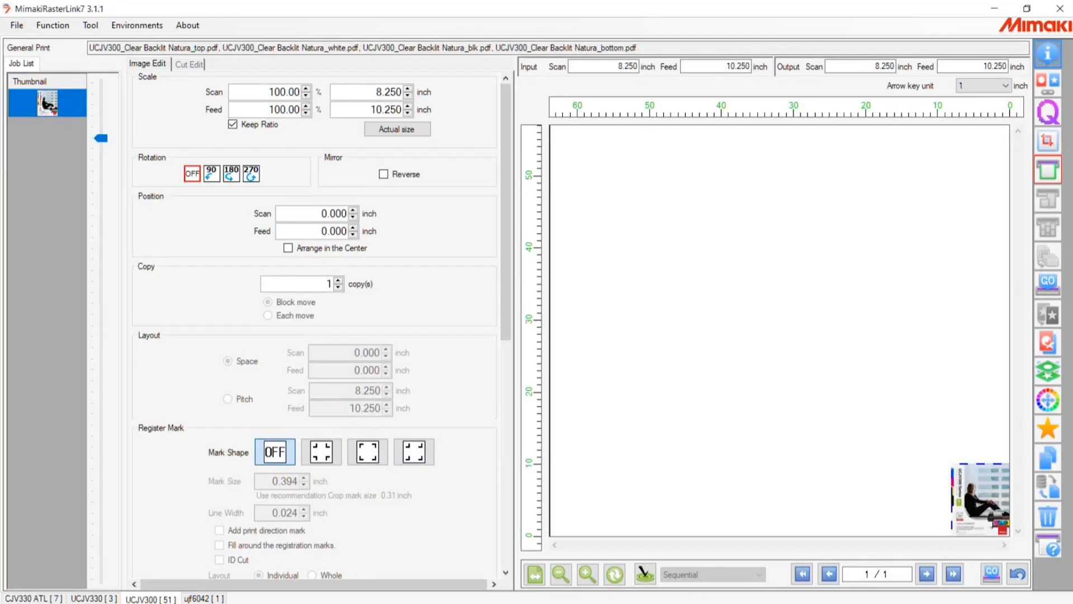
{"action": "left_click", "coordinate": [1047, 54]}
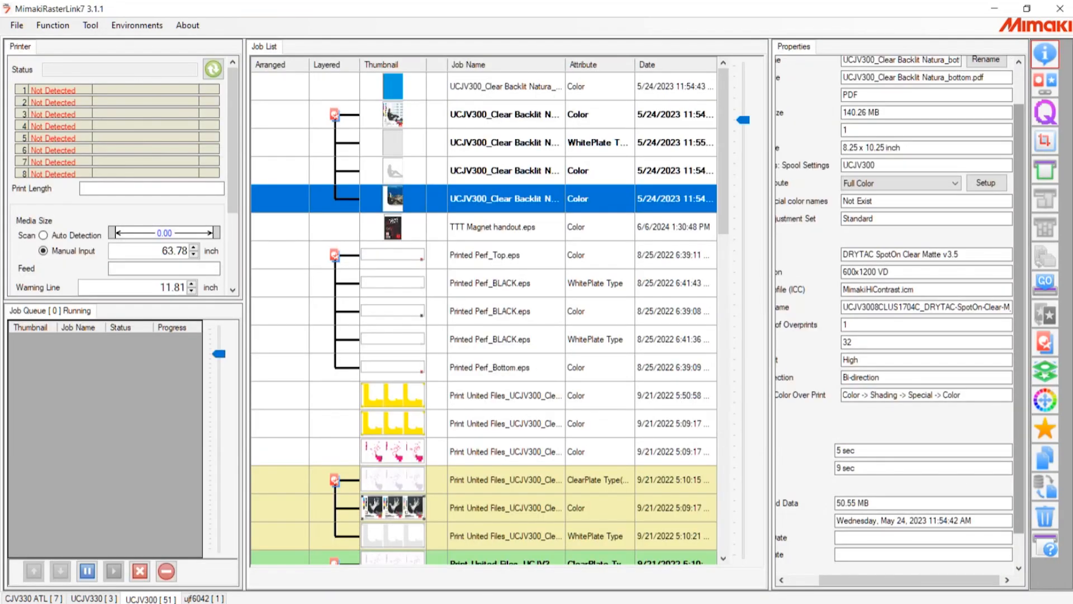
{"action": "left_click", "coordinate": [1045, 284]}
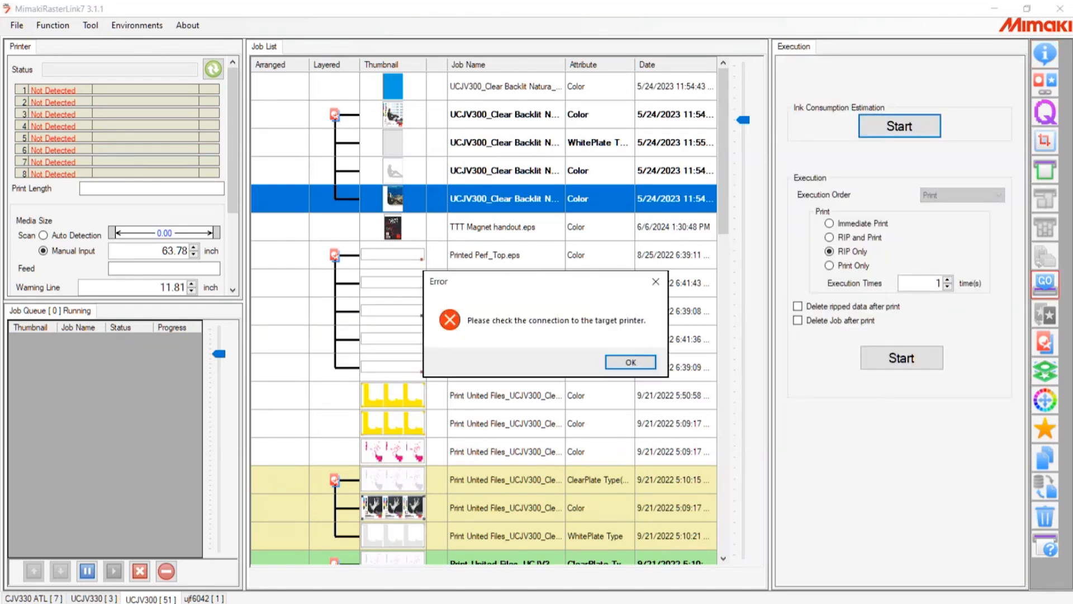
{"action": "key", "text": "Return"}
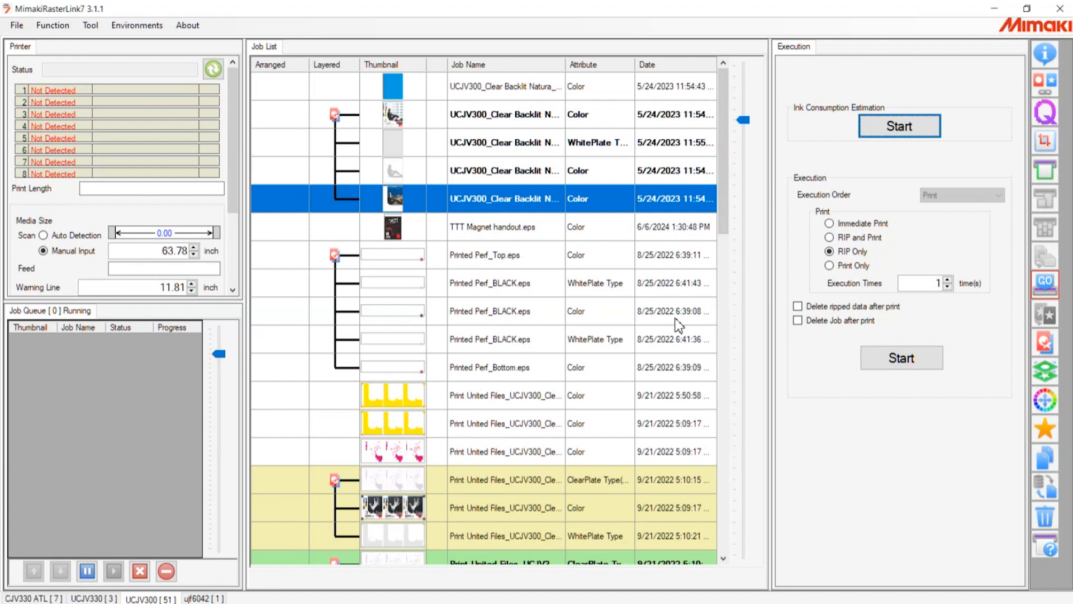
Step: Check which commands are available for all five layers of the Printed Perf composite job
{"action": "left_click_drag", "start_coordinate": [559, 255], "coordinate": [542, 367]}
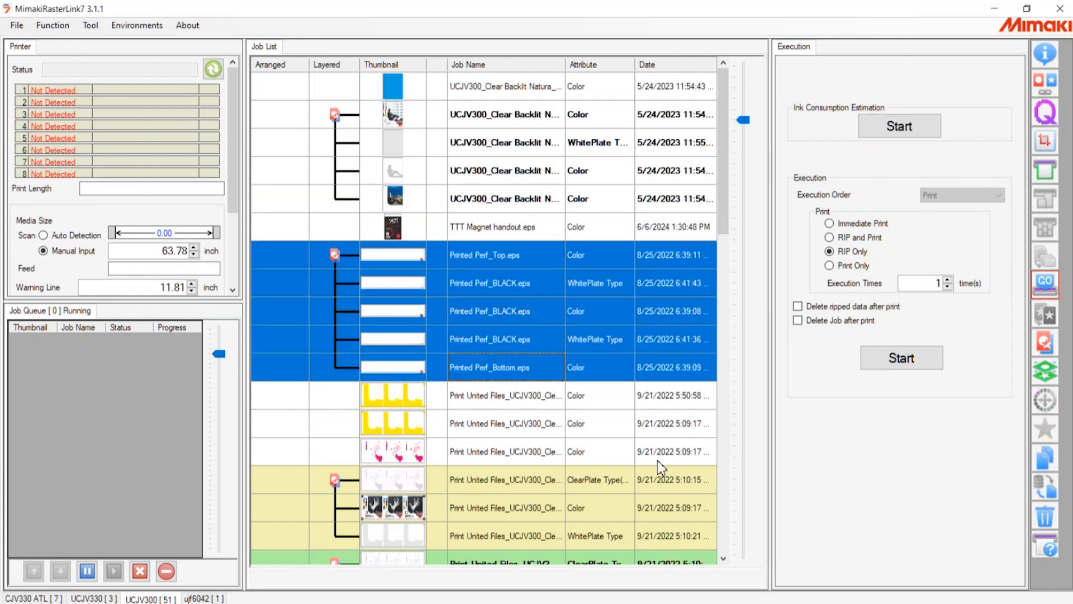
{"action": "right_click", "coordinate": [542, 367]}
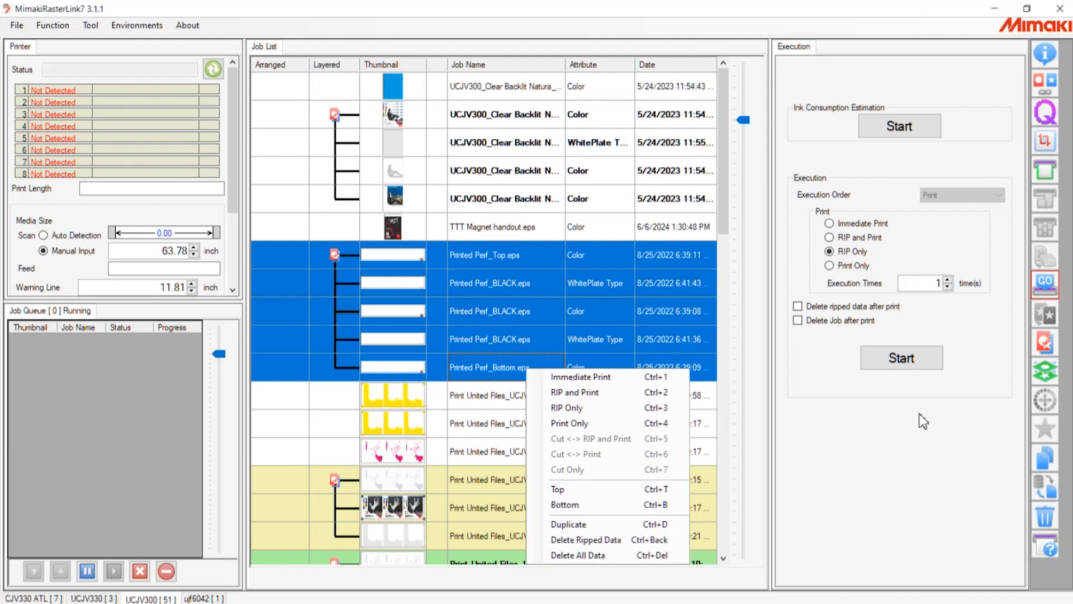
{"action": "left_click", "coordinate": [903, 268]}
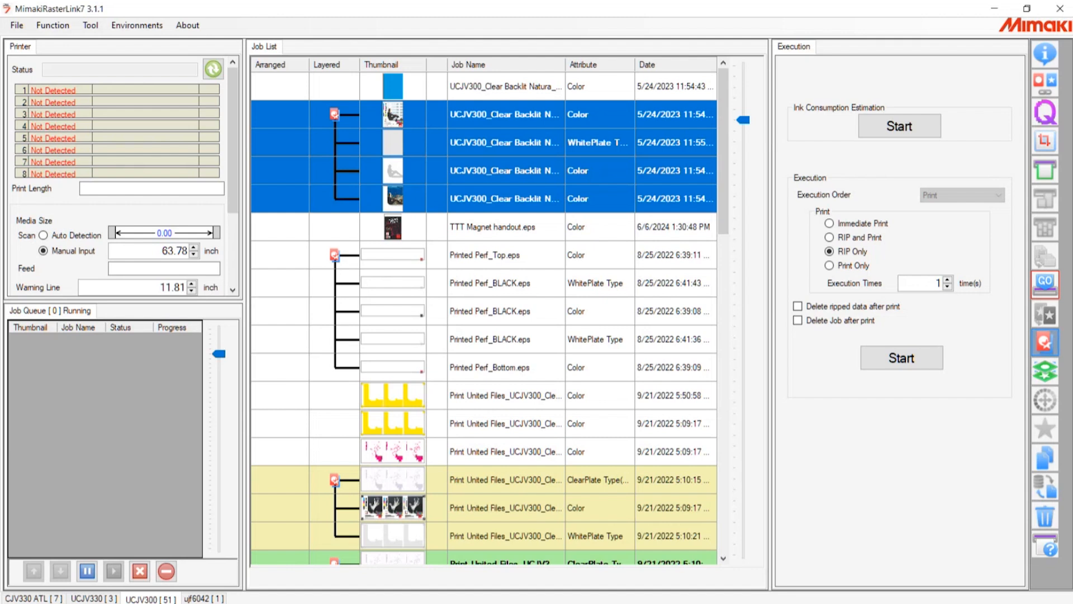
Step: Release the composition of the four layered UCJV300_Clear Backlit Natura jobs and select the separated jobs individually
{"action": "left_click", "coordinate": [1044, 342]}
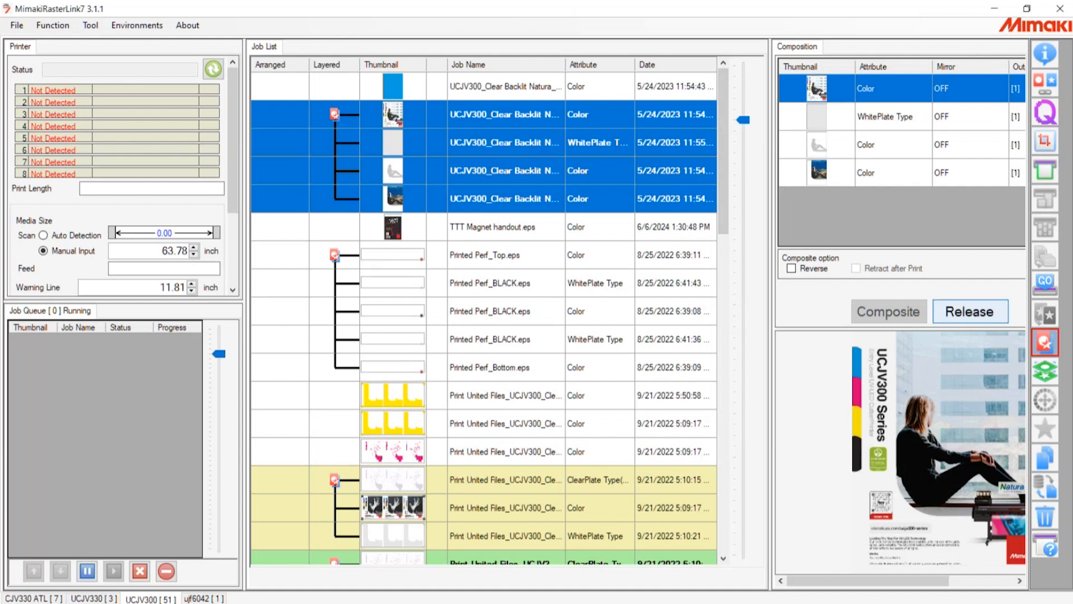
{"action": "left_click", "coordinate": [970, 311]}
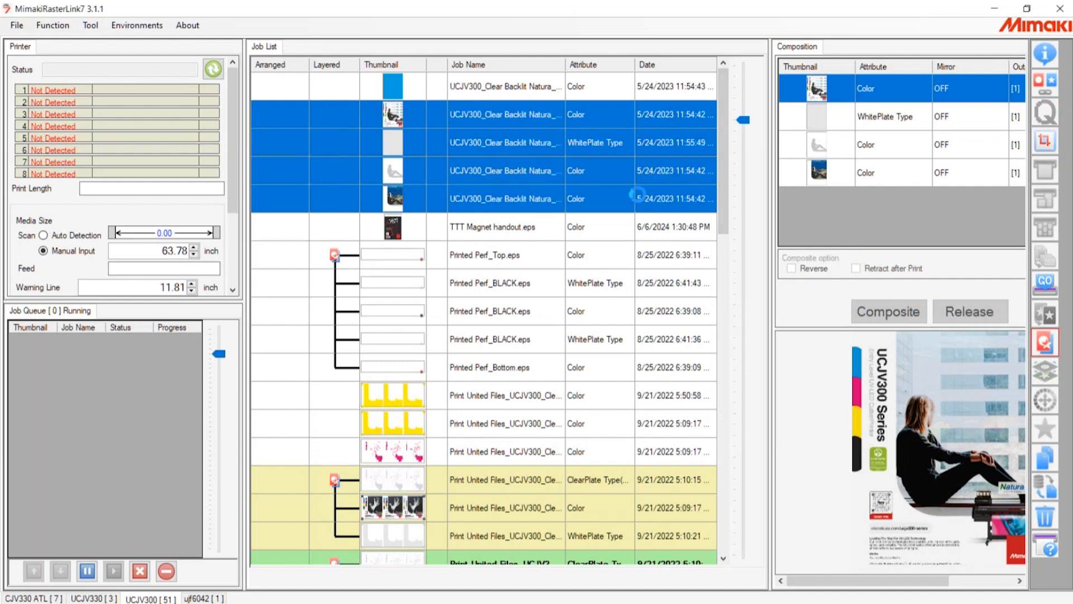
{"action": "left_click", "coordinate": [647, 134]}
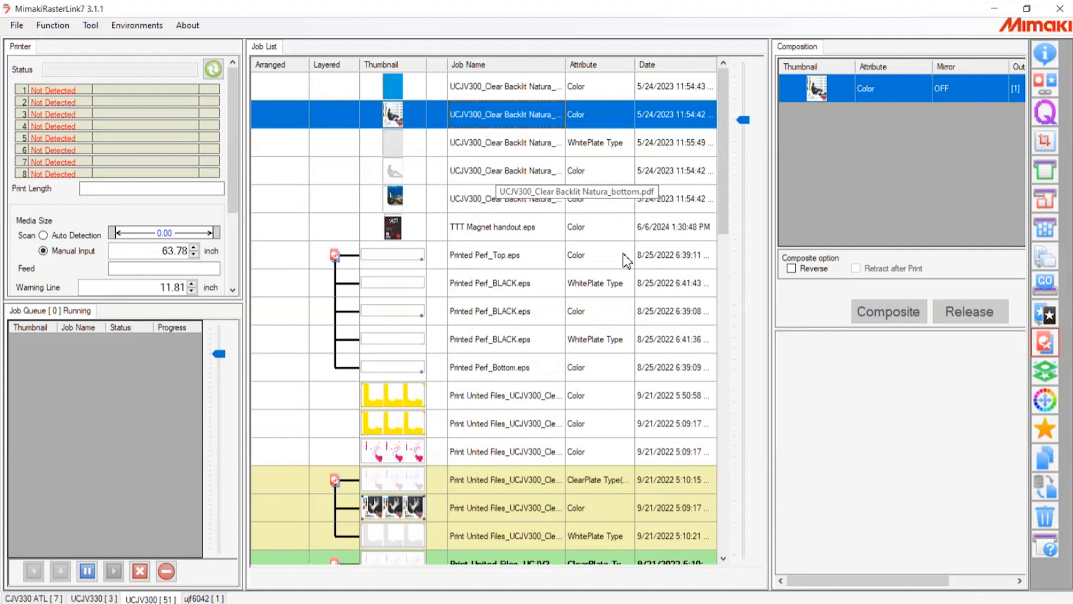
{"action": "left_click", "coordinate": [619, 199]}
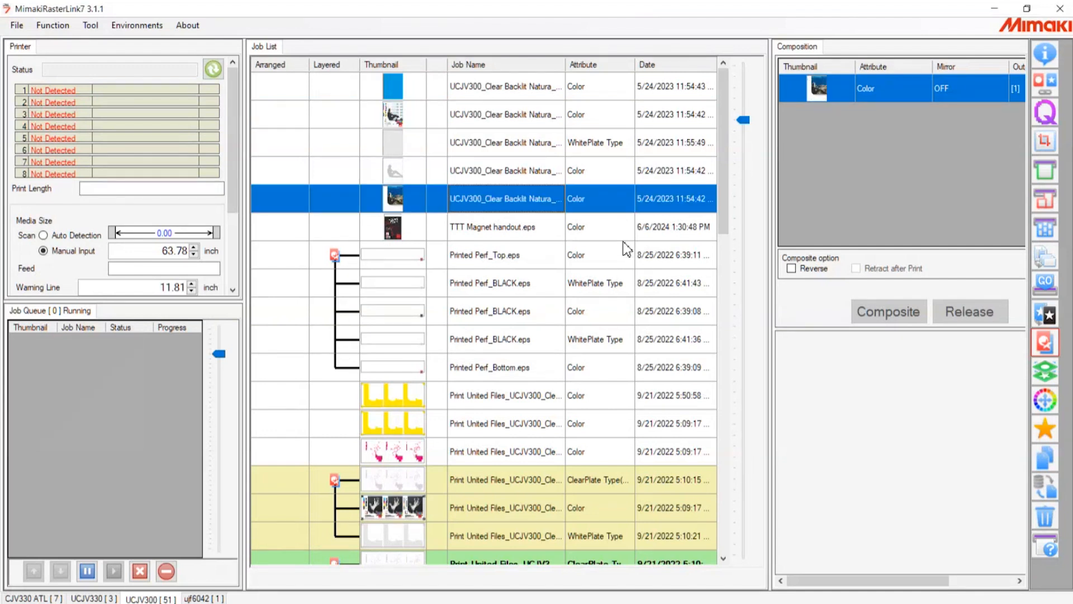
Step: Select the four Clear Backlit Natura jobs together and move the top colour layer down to third in the composition order
{"action": "left_click", "coordinate": [614, 170], "text": "ctrl"}
{"action": "left_click", "coordinate": [609, 143], "text": "ctrl"}
{"action": "left_click", "coordinate": [607, 115], "text": "ctrl"}
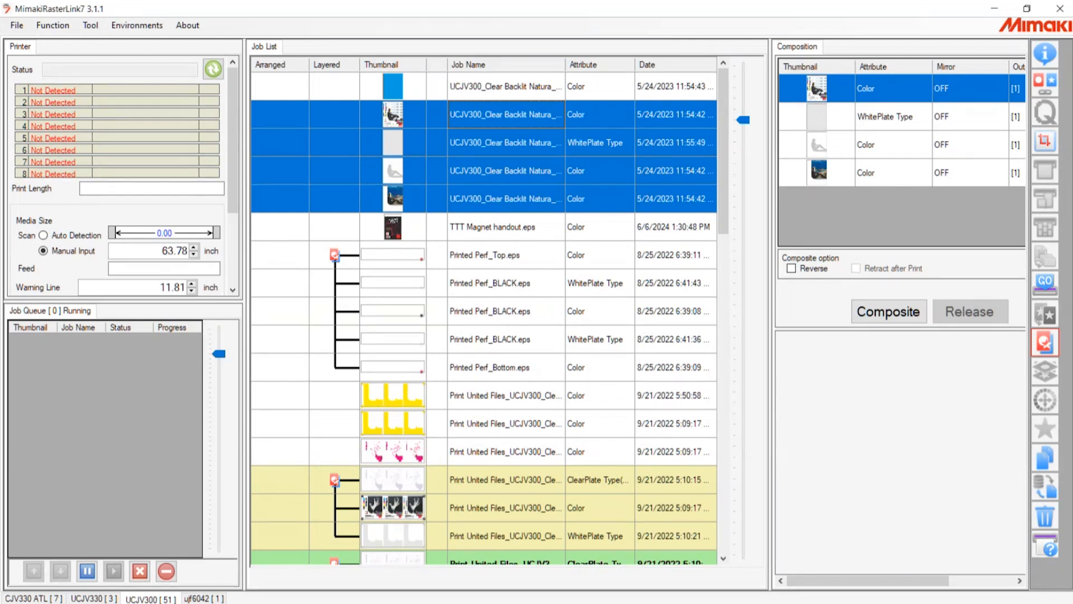
{"action": "left_click", "coordinate": [893, 88]}
{"action": "left_click_drag", "start_coordinate": [892, 88], "coordinate": [998, 168]}
{"action": "left_click", "coordinate": [892, 144]}
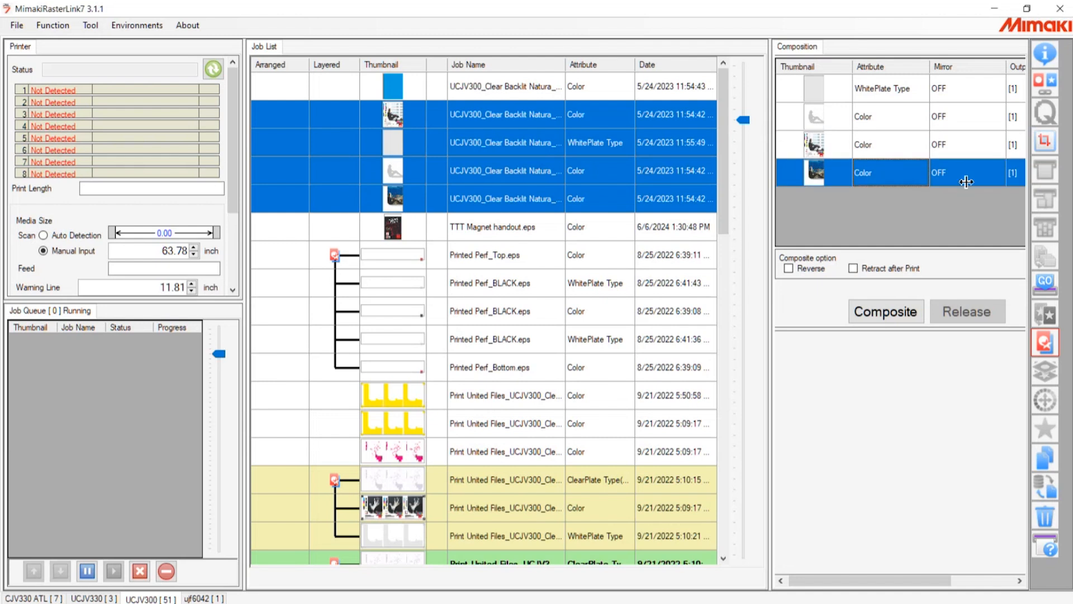
Step: Widen the composition area, return the top colour layer to first place, and composite the four Clear Backlit Natura jobs
{"action": "left_click_drag", "start_coordinate": [770, 197], "coordinate": [658, 196]}
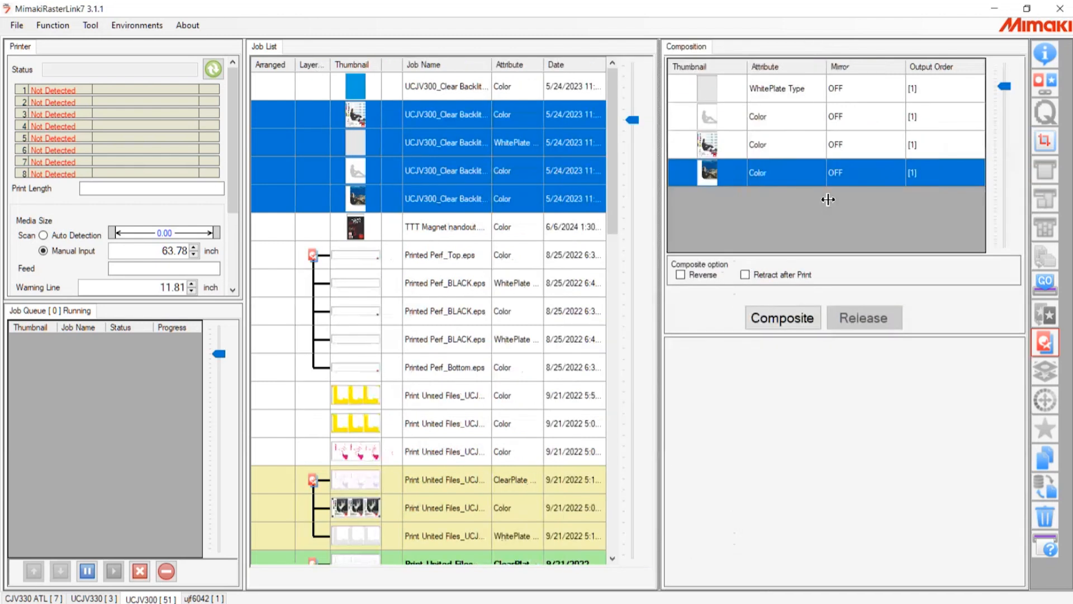
{"action": "left_click_drag", "start_coordinate": [967, 141], "coordinate": [965, 113]}
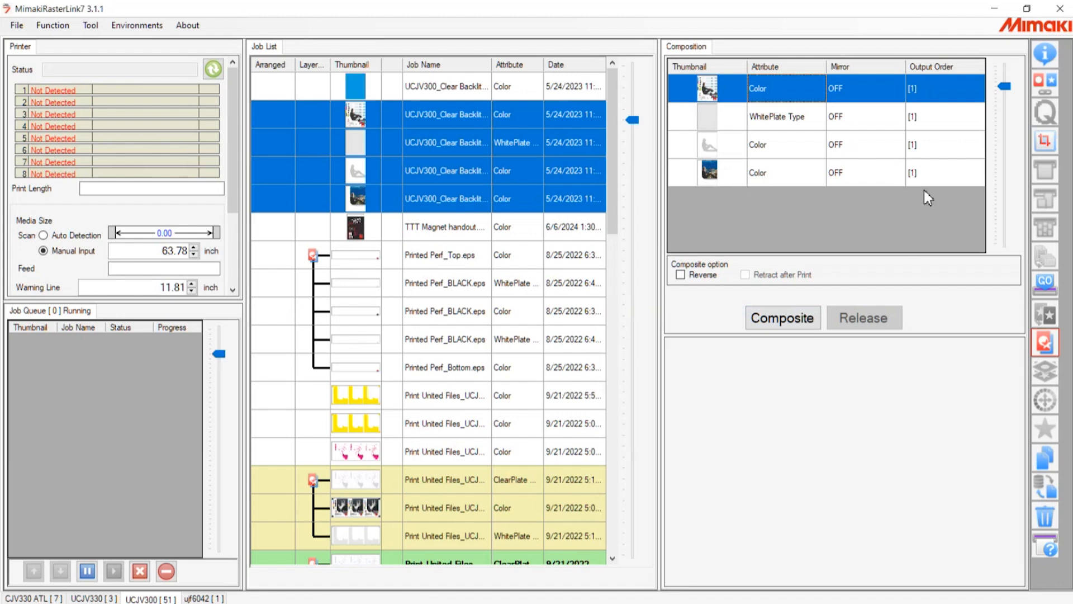
{"action": "key", "text": "Return"}
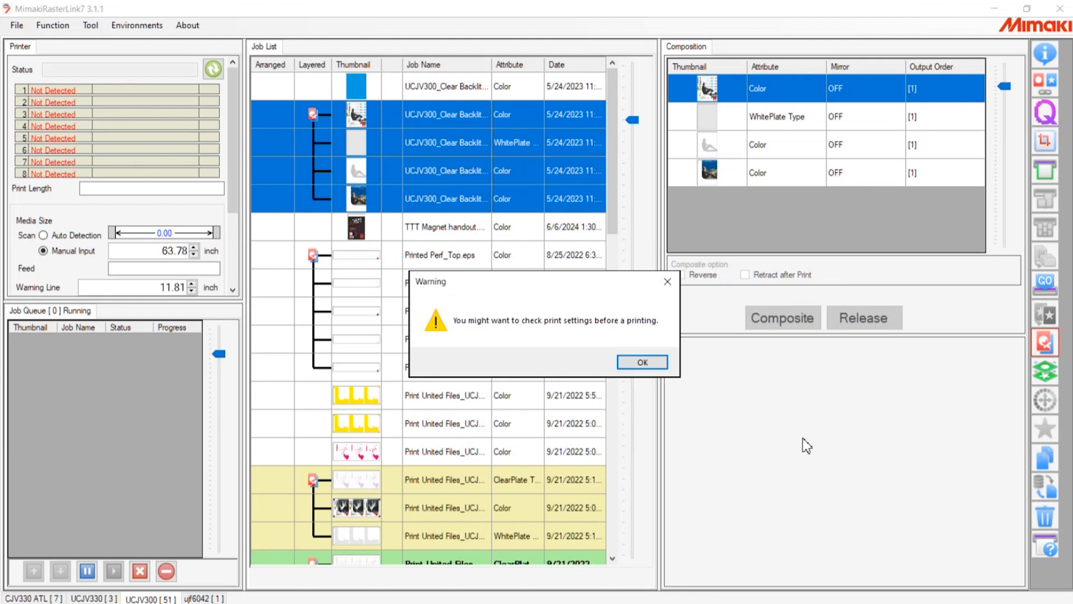
{"action": "key", "text": "Return"}
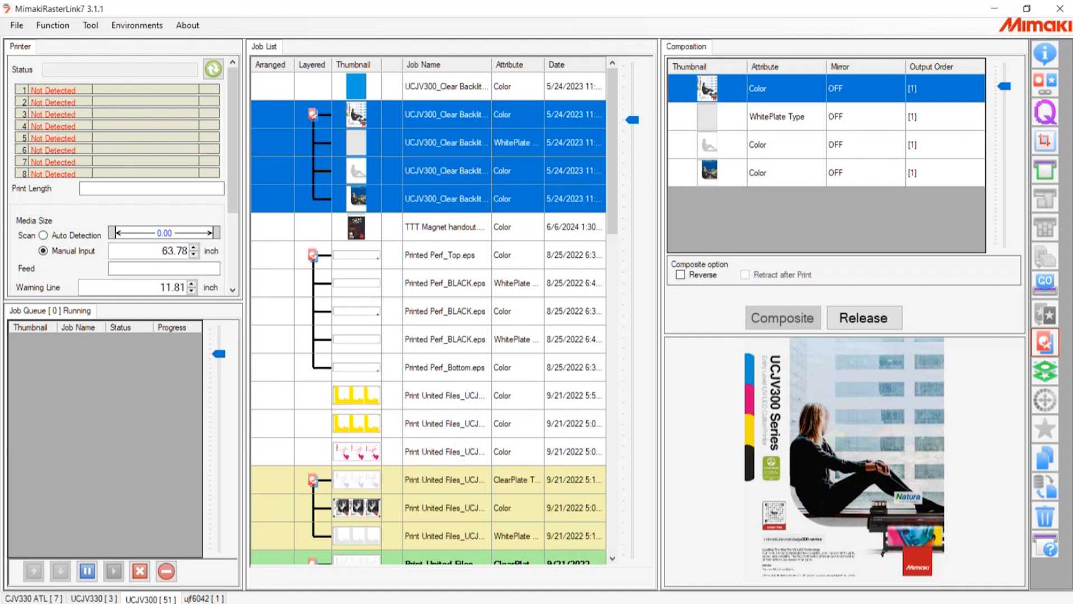
Step: Show the CJV330 Flyer_ 1.pdf job's properties on the ujf6042 printer and browse a desktop folder of EPS artwork for printing
{"action": "left_click", "coordinate": [204, 598]}
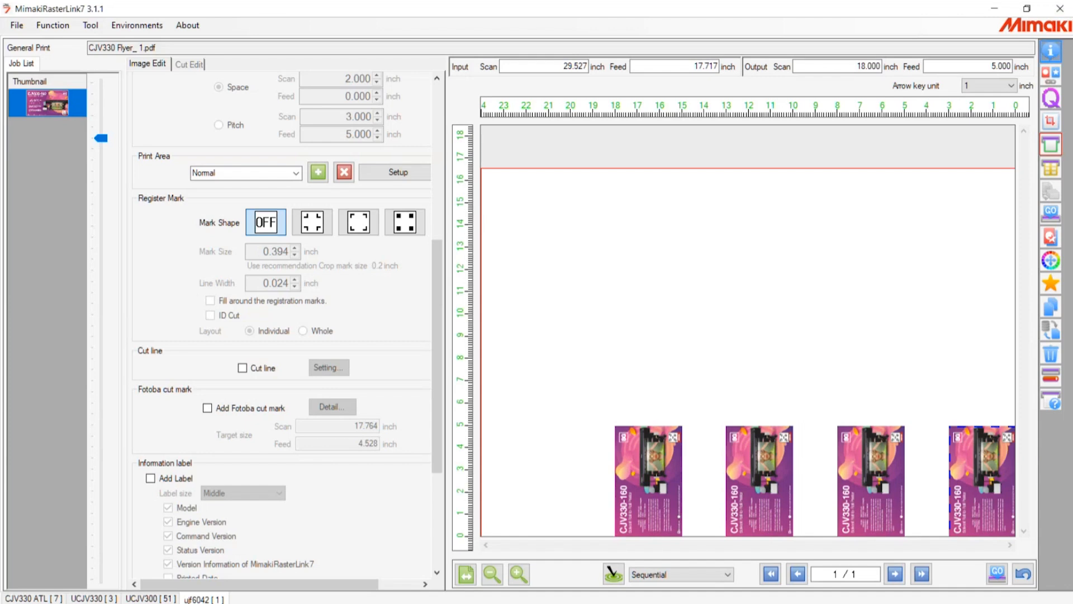
{"action": "left_click", "coordinate": [1049, 50]}
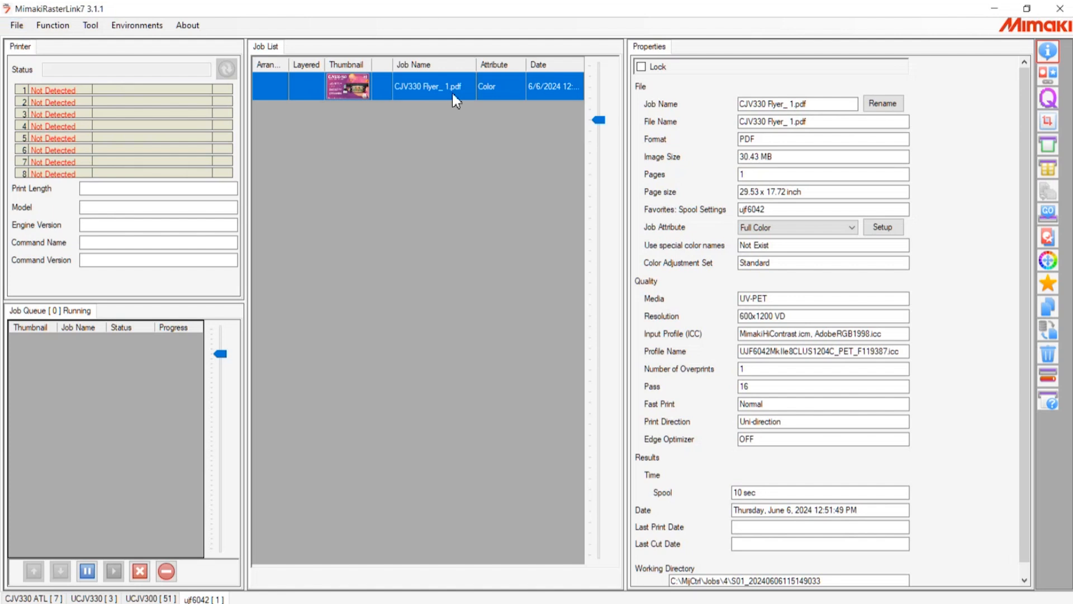
{"action": "left_click", "coordinate": [17, 25]}
{"action": "left_click", "coordinate": [34, 44]}
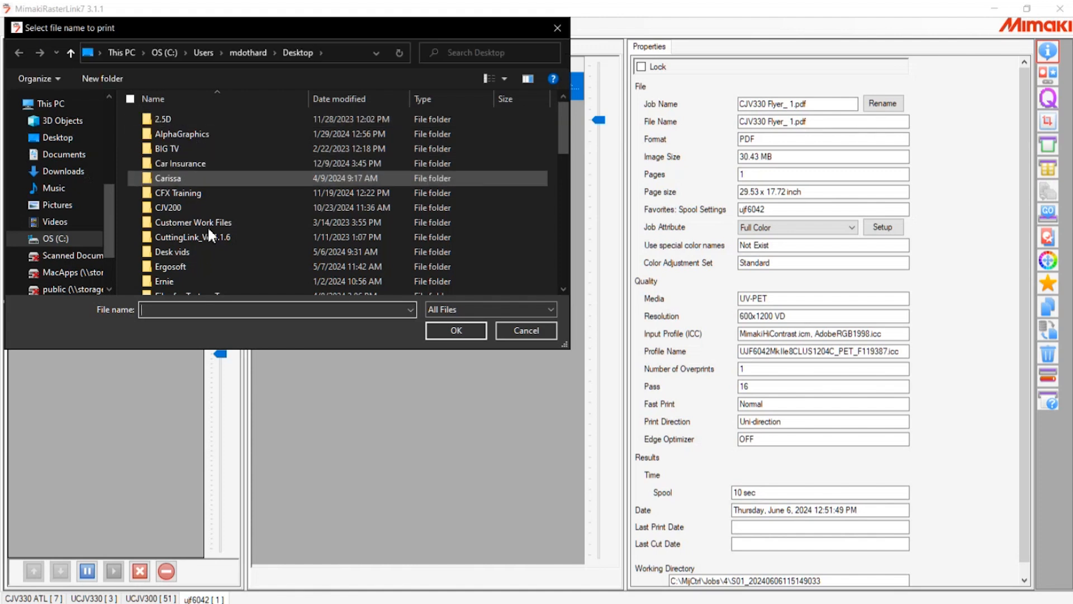
{"action": "double_click", "coordinate": [199, 179]}
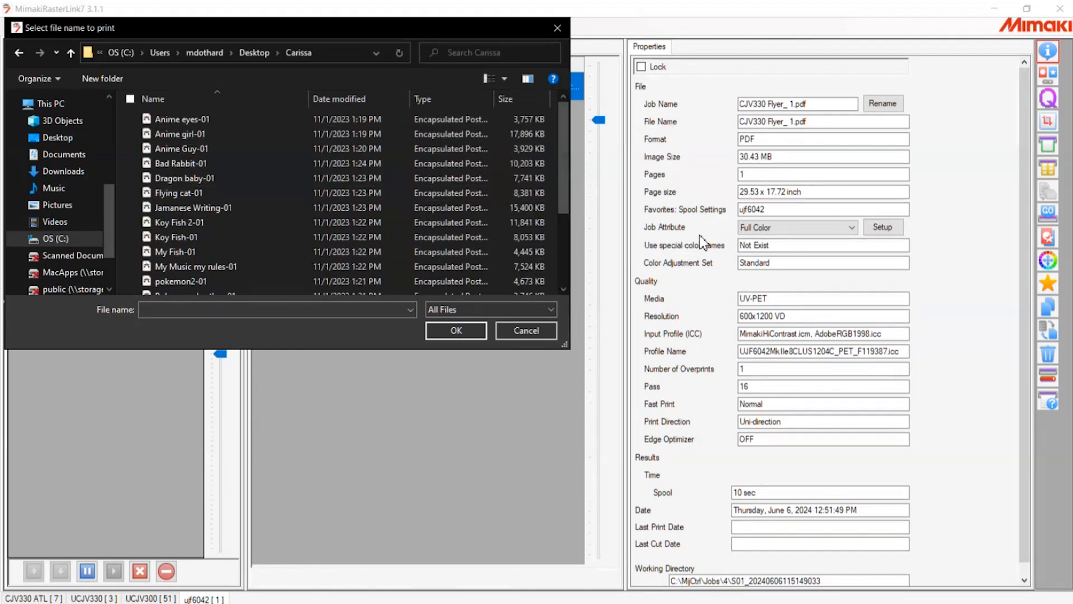
{"action": "scroll", "coordinate": [706, 325], "scroll_direction": "down", "scroll_amount": 3}
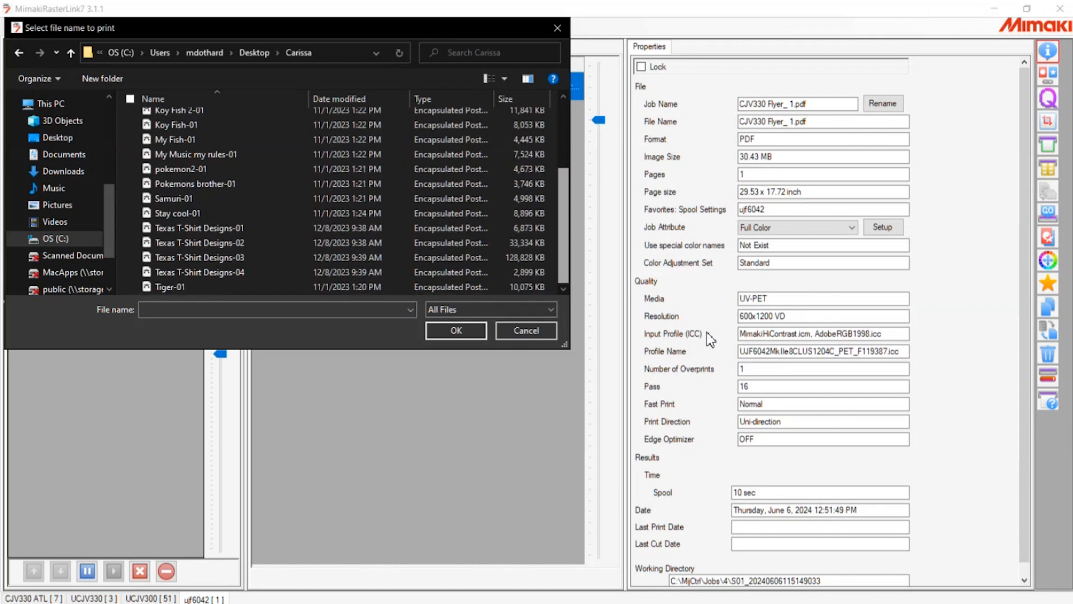
{"action": "scroll", "coordinate": [710, 338], "scroll_direction": "up", "scroll_amount": 3}
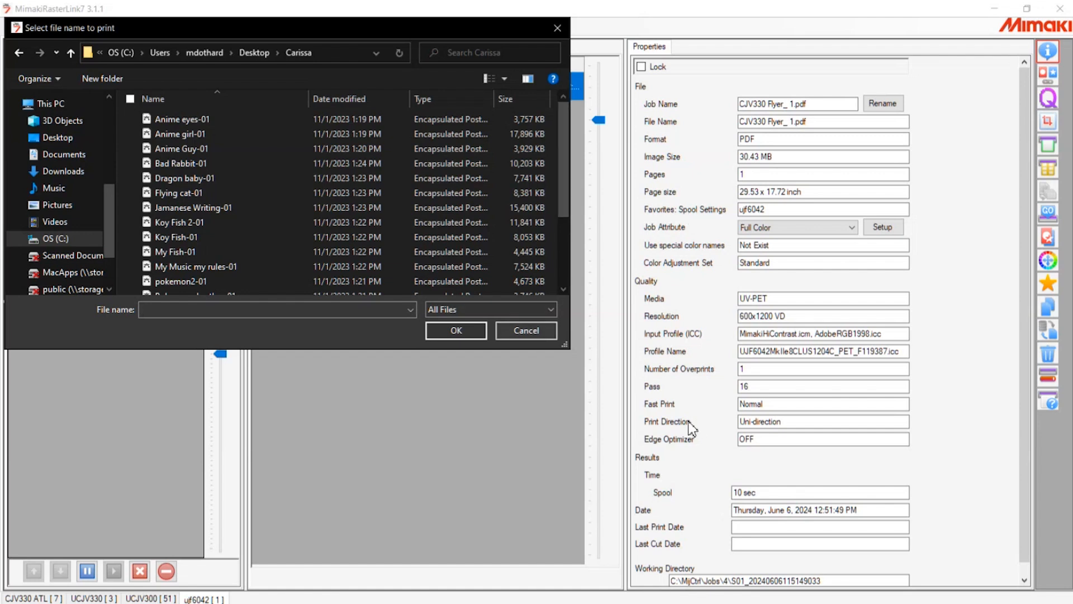
{"action": "key", "text": "Escape"}
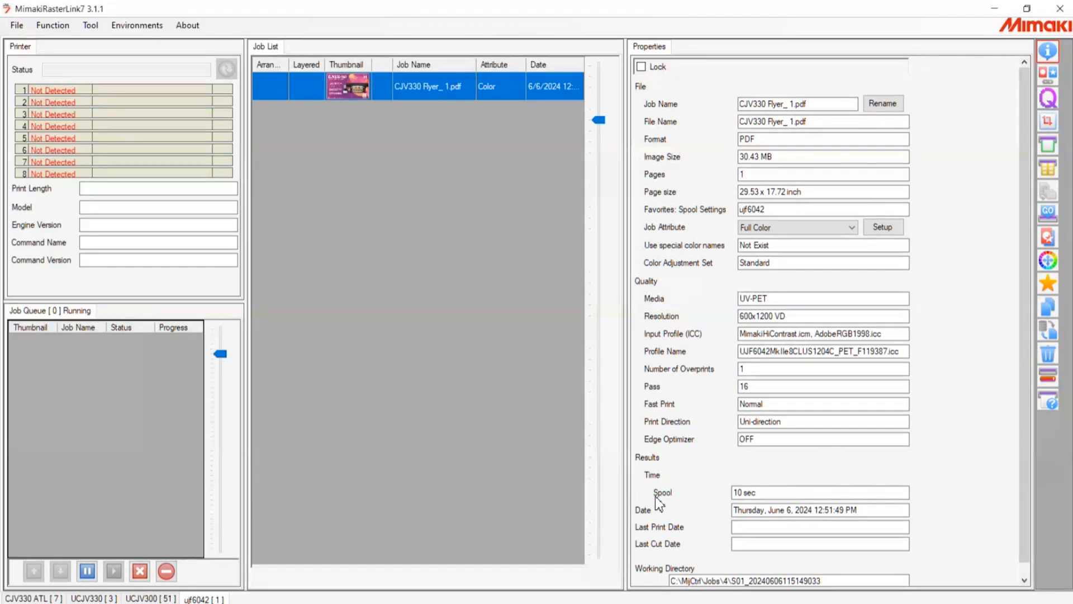
Step: Review the job lists of the UCJV330 and CJV330 ATL printers and the UCJV300 composition layers
{"action": "left_click", "coordinate": [93, 597]}
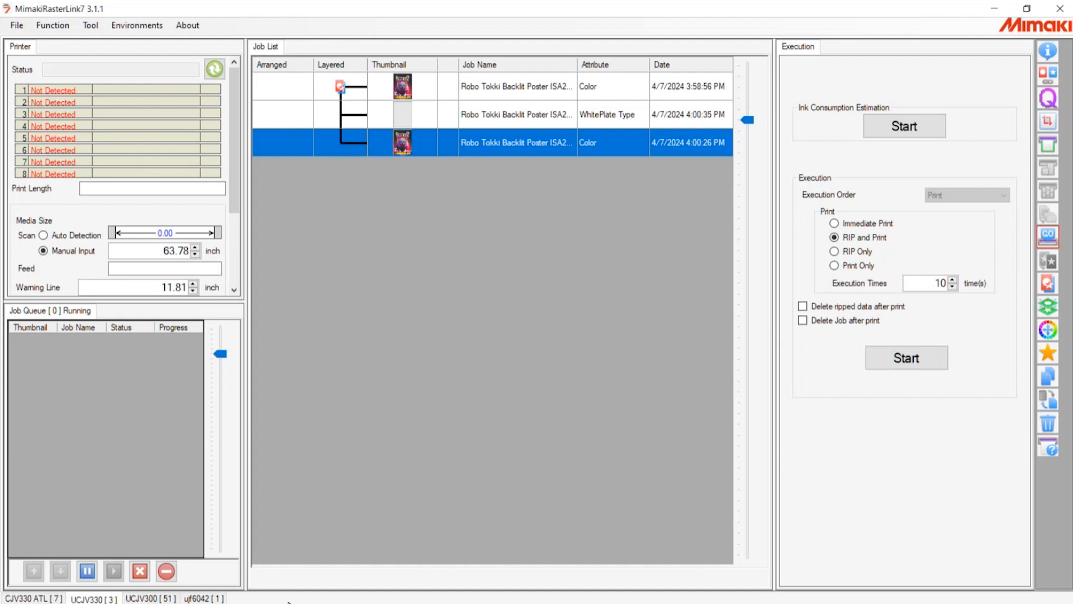
{"action": "left_click", "coordinate": [34, 597]}
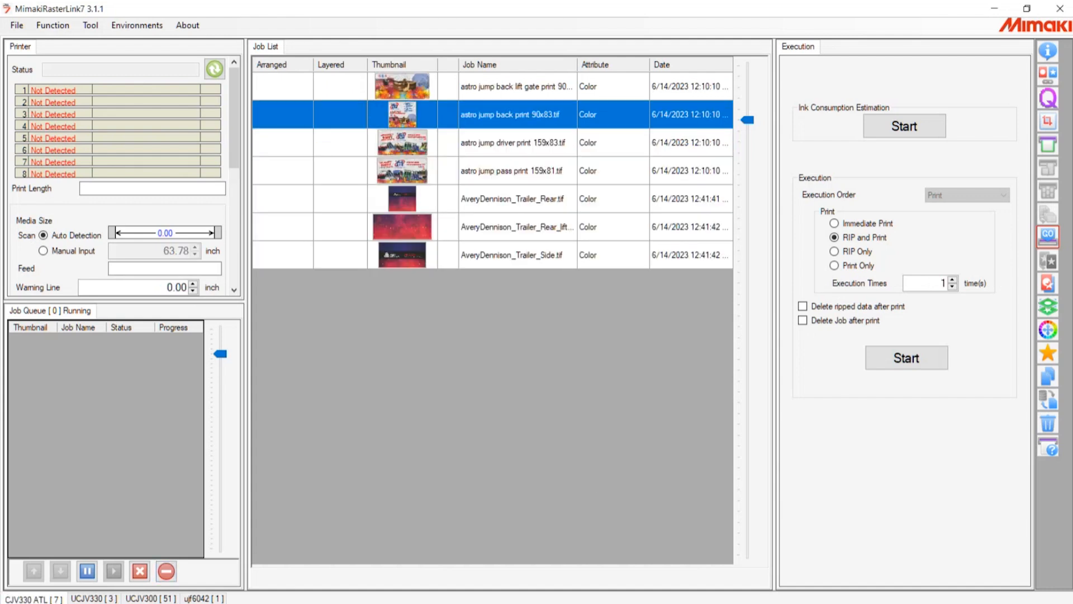
{"action": "left_click", "coordinate": [151, 598]}
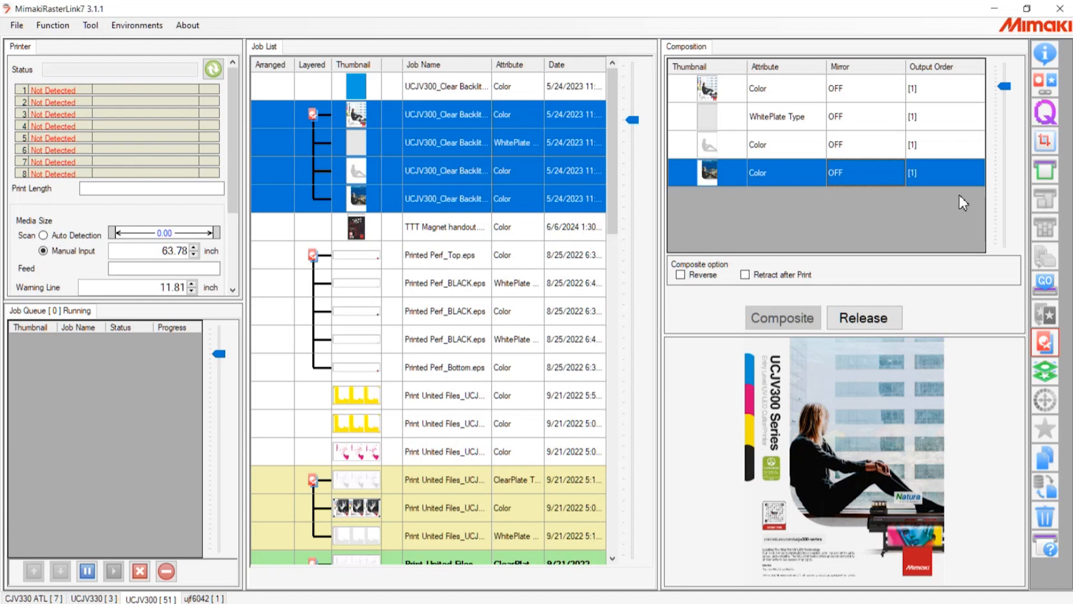
{"action": "key", "text": "Up"}
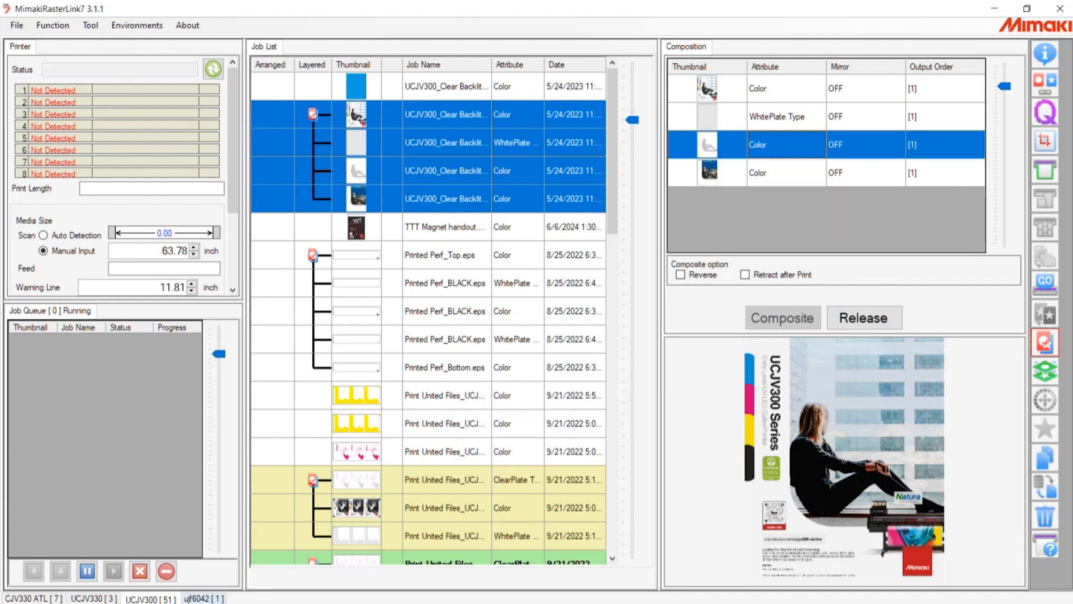
Step: Look through the desktop's folders and files for artwork to print on the ujf6042 printer
{"action": "left_click", "coordinate": [203, 598]}
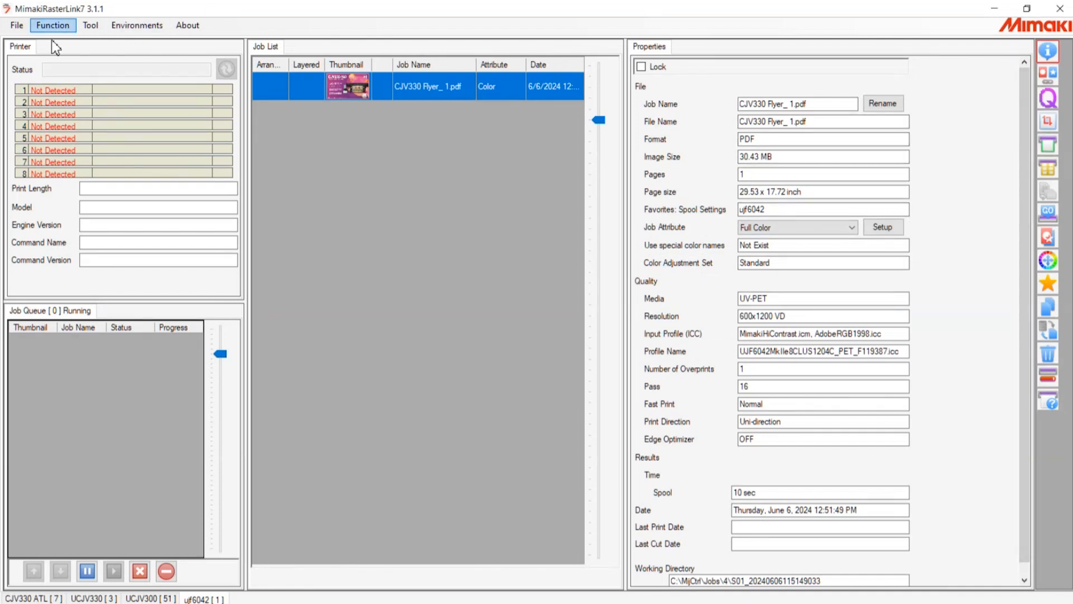
{"action": "left_click", "coordinate": [17, 25]}
{"action": "left_click", "coordinate": [22, 42]}
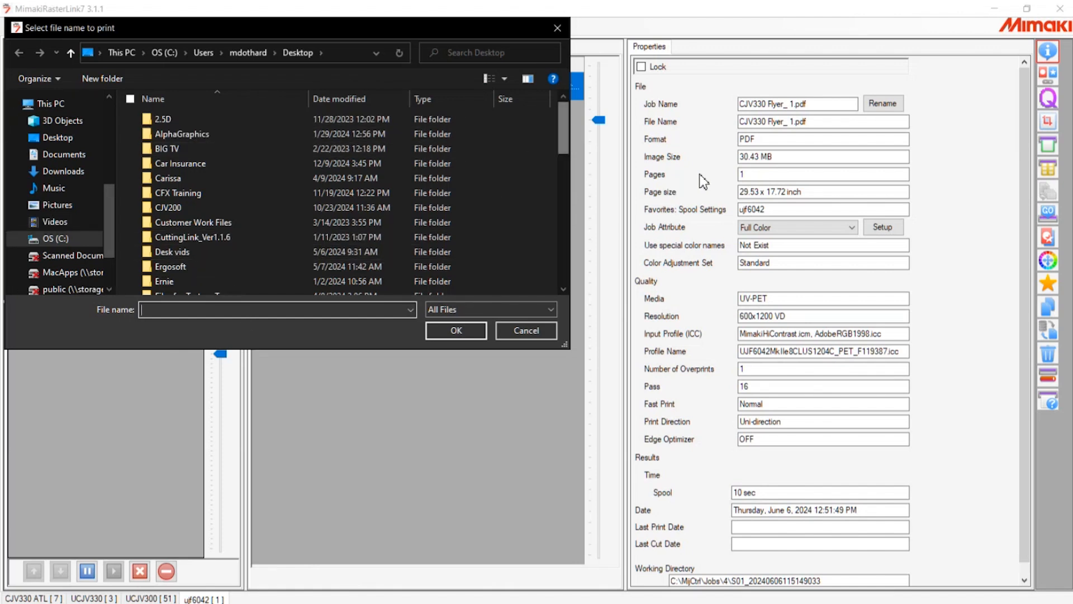
{"action": "scroll", "coordinate": [701, 218], "scroll_direction": "down", "scroll_amount": 4}
{"action": "scroll", "coordinate": [701, 226], "scroll_direction": "down", "scroll_amount": 5}
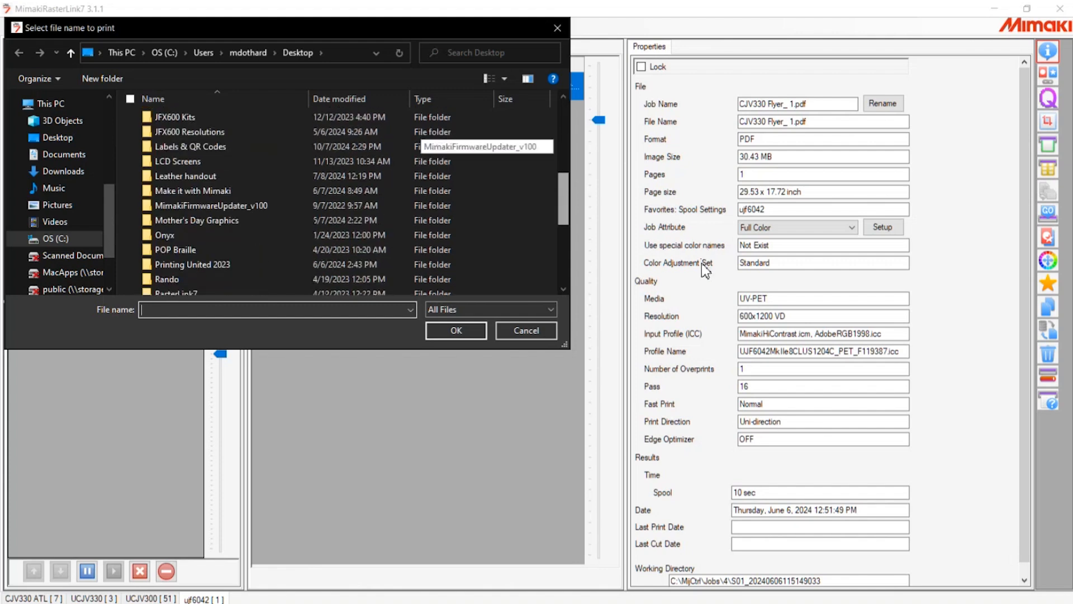
{"action": "scroll", "coordinate": [702, 322], "scroll_direction": "down", "scroll_amount": 2}
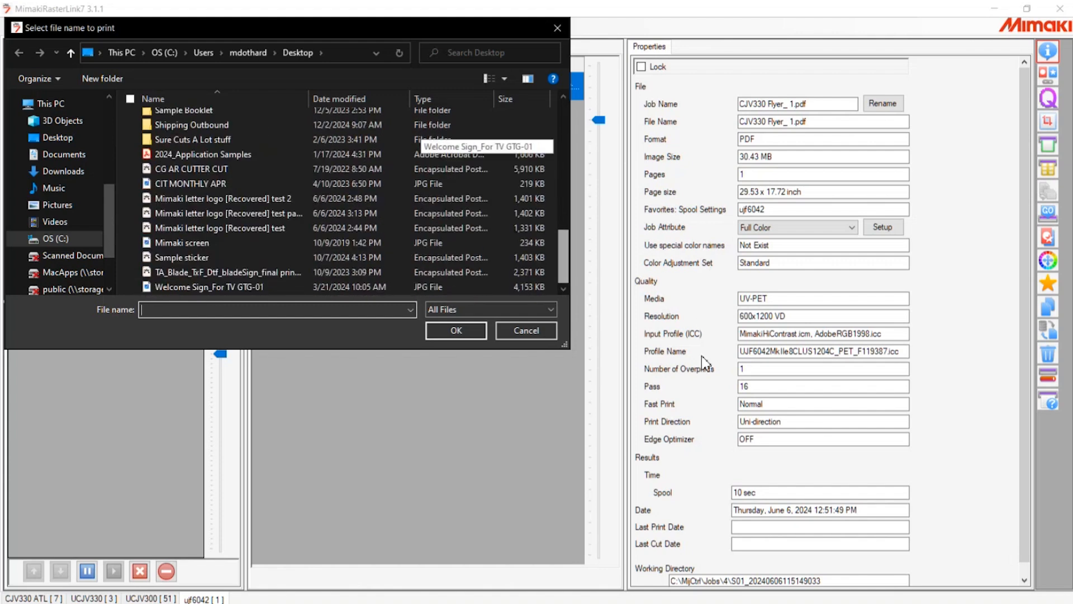
{"action": "scroll", "coordinate": [702, 355], "scroll_direction": "up", "scroll_amount": 10}
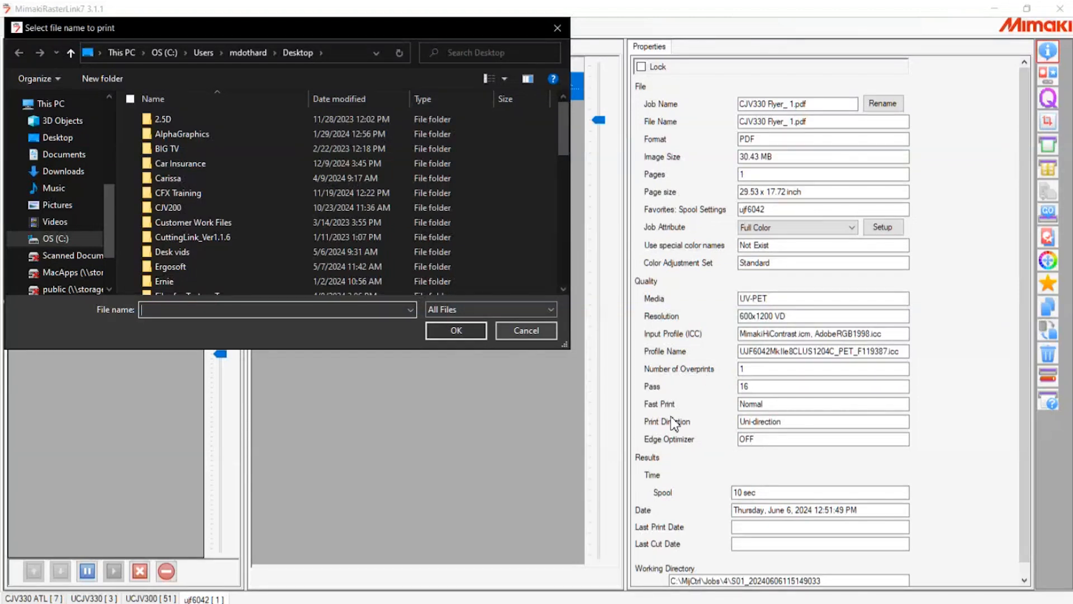
{"action": "key", "text": "Escape"}
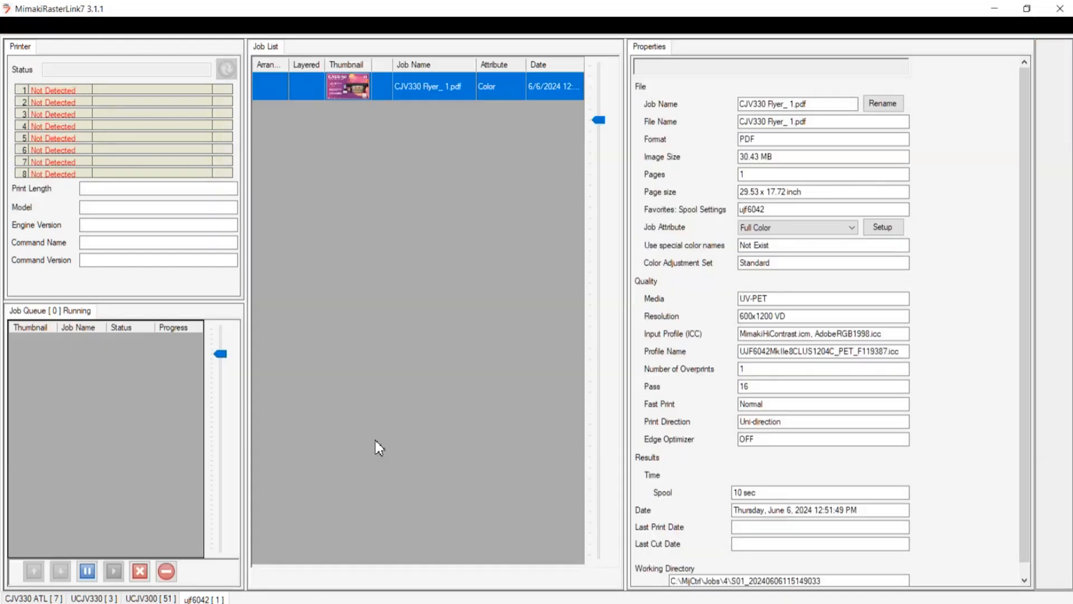
Step: Browse to the Printing United 2023 folder on the desktop to choose files to print on the ujf6042 printer
{"action": "left_click", "coordinate": [17, 25]}
{"action": "left_click", "coordinate": [42, 40]}
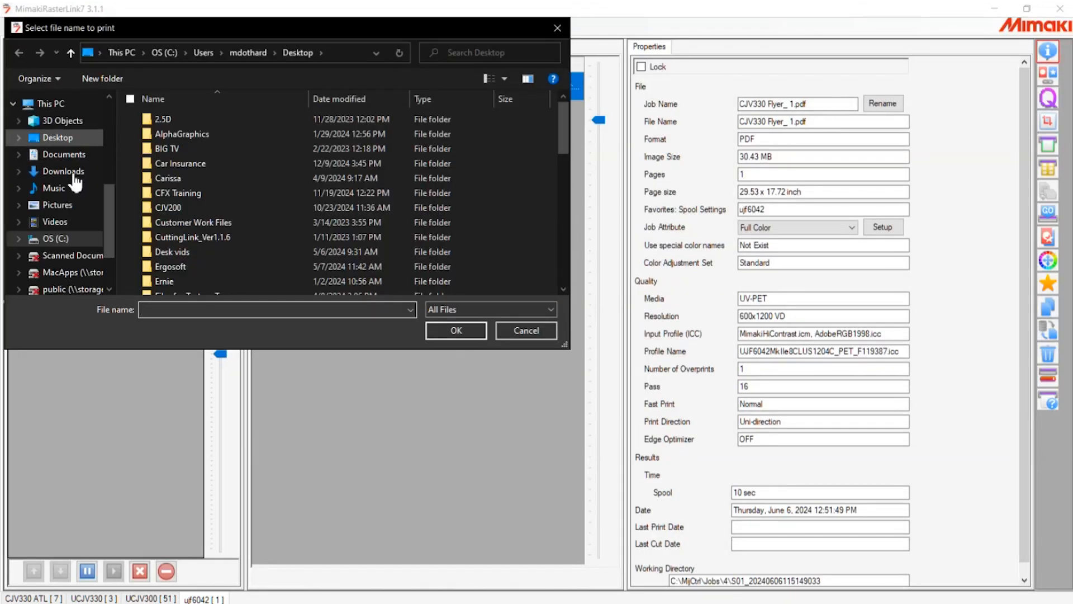
{"action": "left_click", "coordinate": [58, 137]}
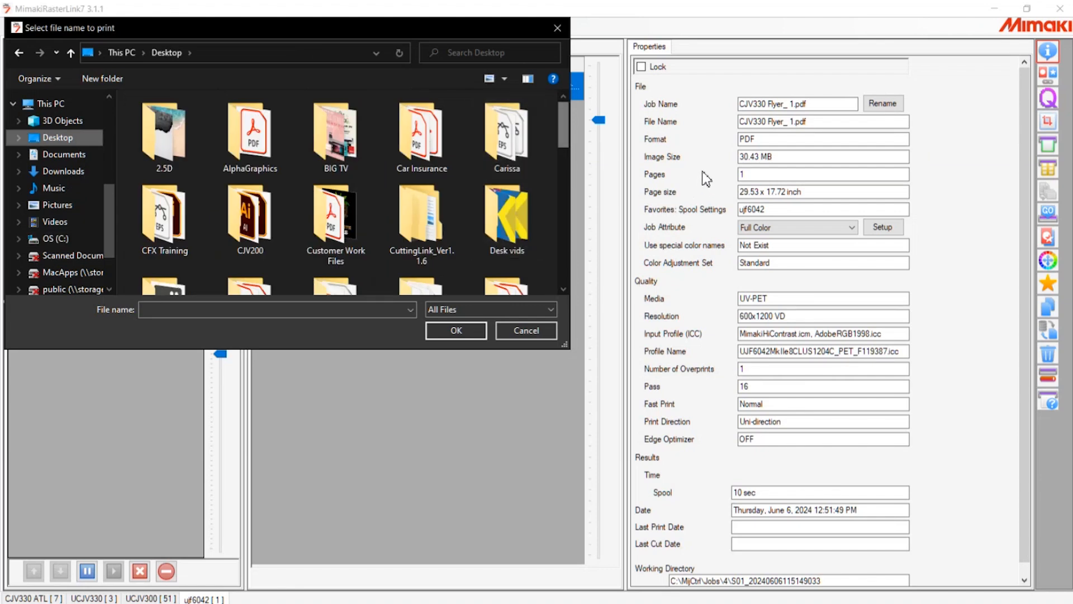
{"action": "left_click_drag", "start_coordinate": [562, 136], "coordinate": [562, 162]}
{"action": "scroll", "coordinate": [707, 235], "scroll_direction": "down", "scroll_amount": 5}
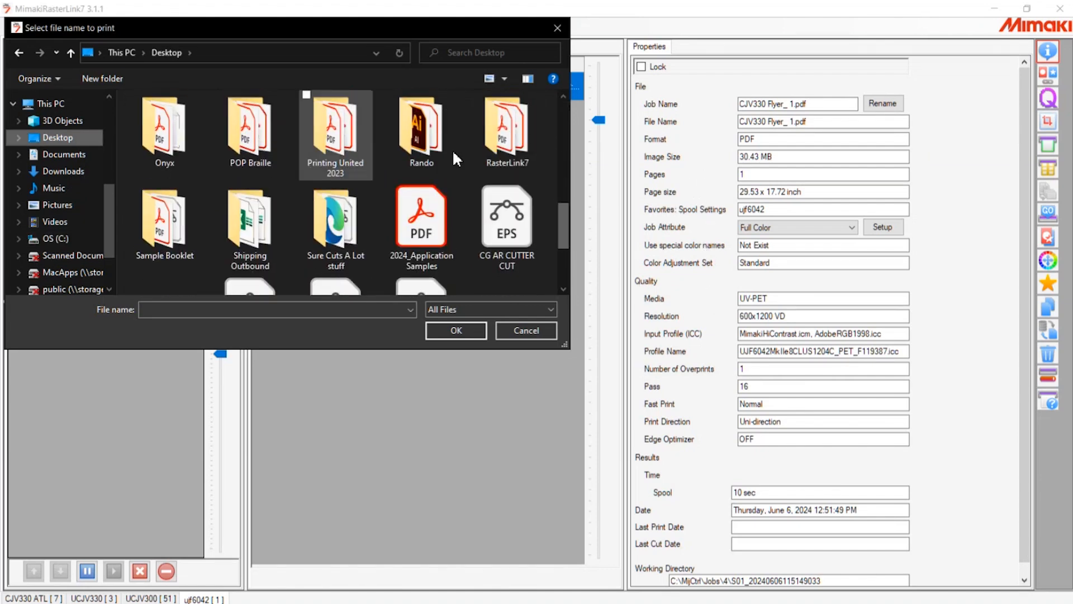
{"action": "double_click", "coordinate": [334, 129]}
{"action": "scroll", "coordinate": [699, 235], "scroll_direction": "down", "scroll_amount": 15}
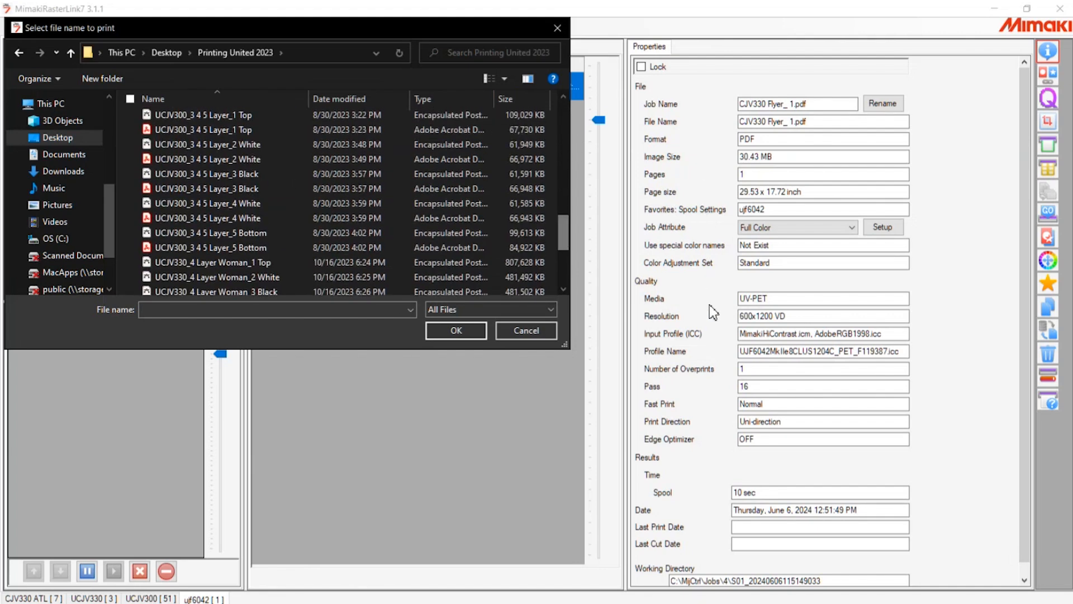
Step: Load the five UCJV300_3 4 5 PDFs, Layer_1 Top to Layer_5 Bottom, into the ujf6042 printer with the ujf6042 favorite
{"action": "left_click", "coordinate": [291, 247]}
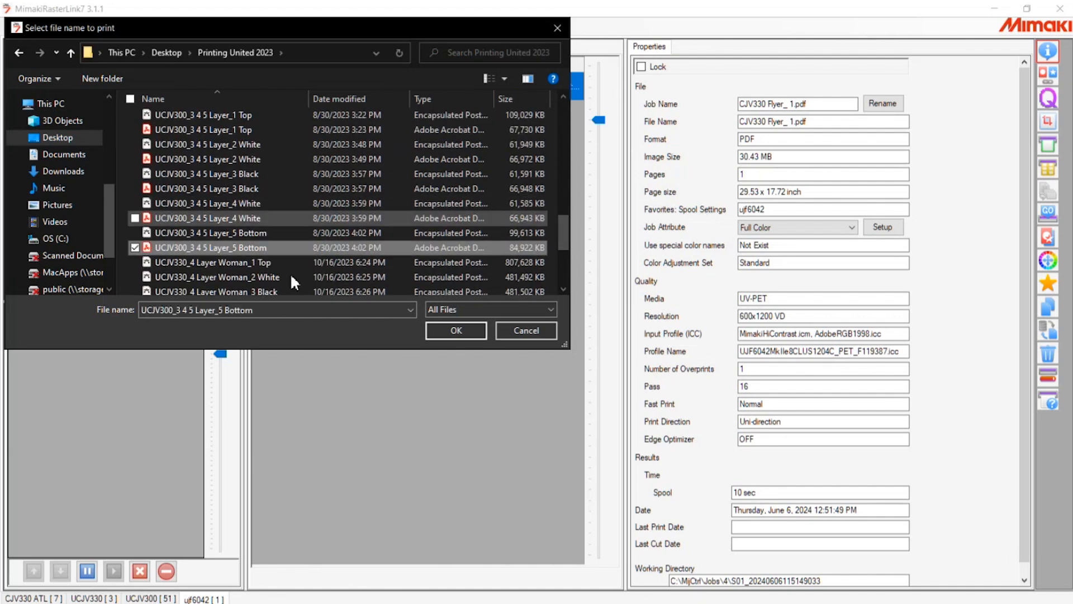
{"action": "left_click", "coordinate": [291, 218], "text": "ctrl"}
{"action": "left_click", "coordinate": [292, 189], "text": "ctrl"}
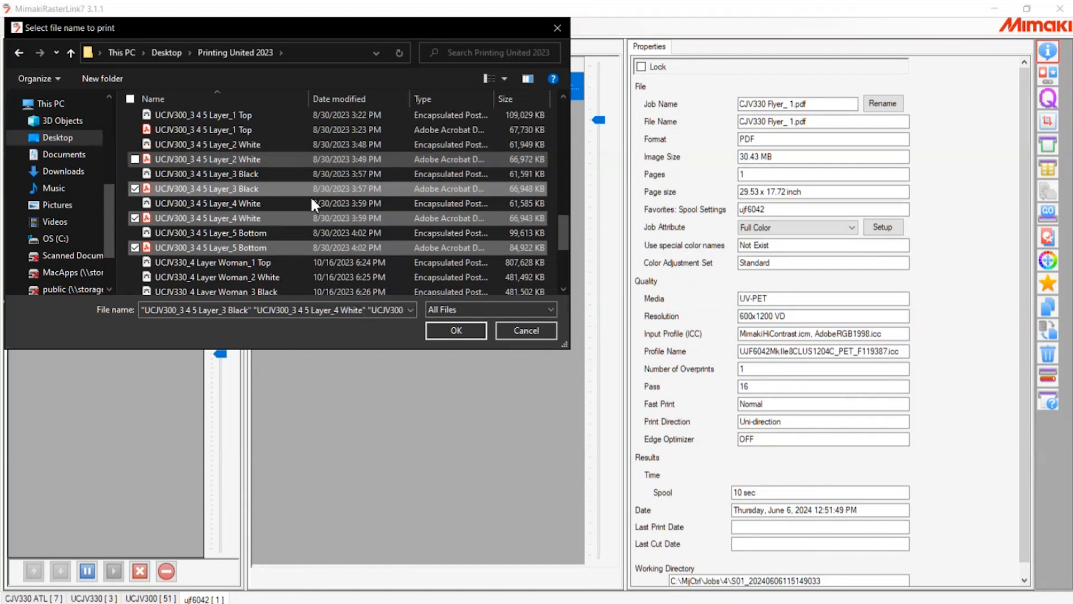
{"action": "left_click", "coordinate": [312, 159], "text": "ctrl"}
{"action": "left_click", "coordinate": [313, 129], "text": "ctrl"}
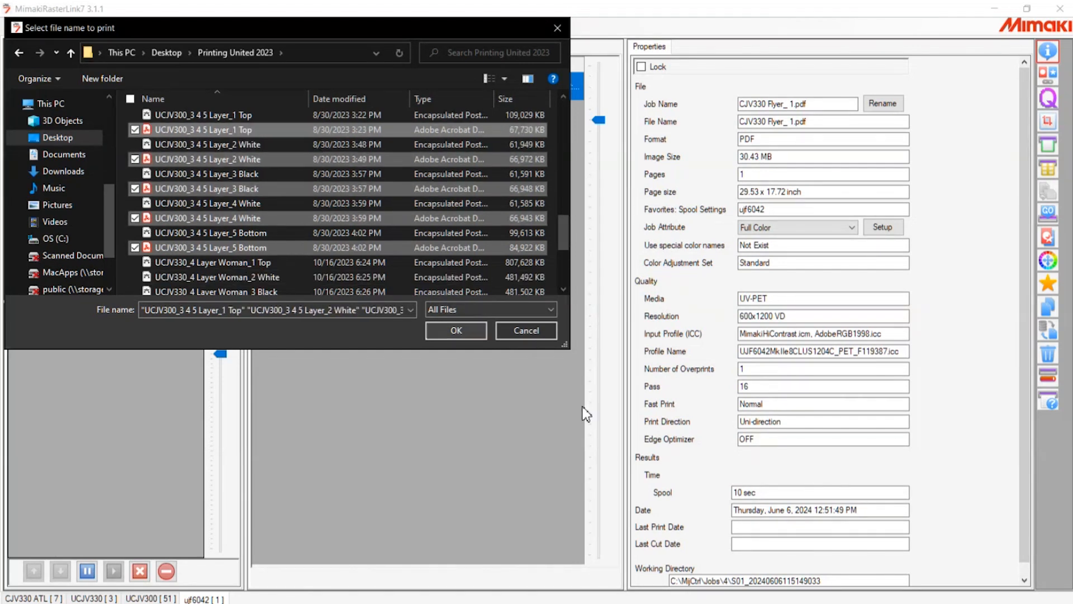
{"action": "key", "text": "Return"}
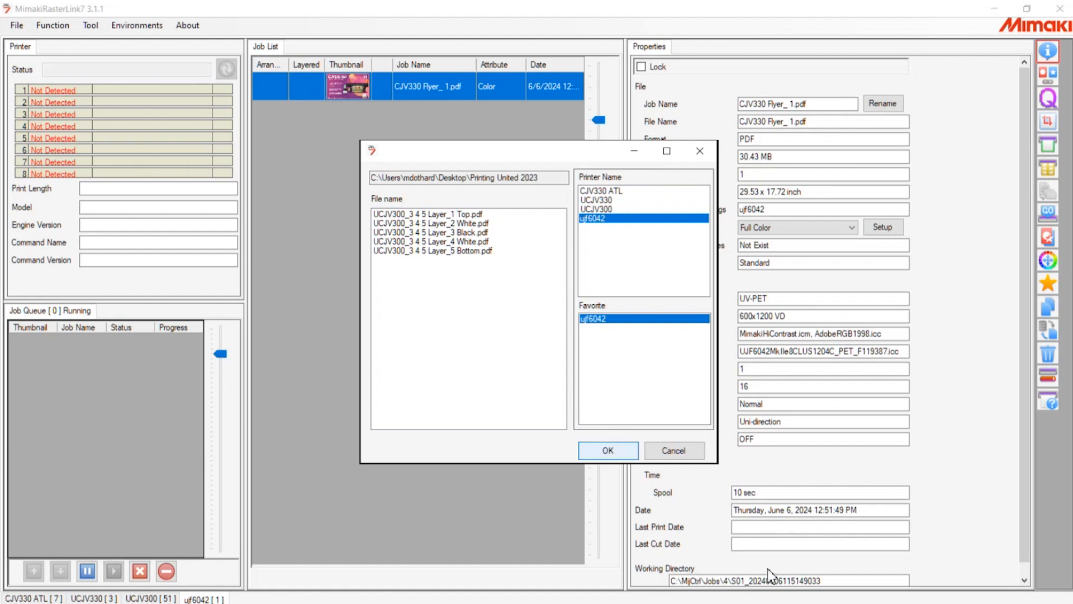
{"action": "key", "text": "Return"}
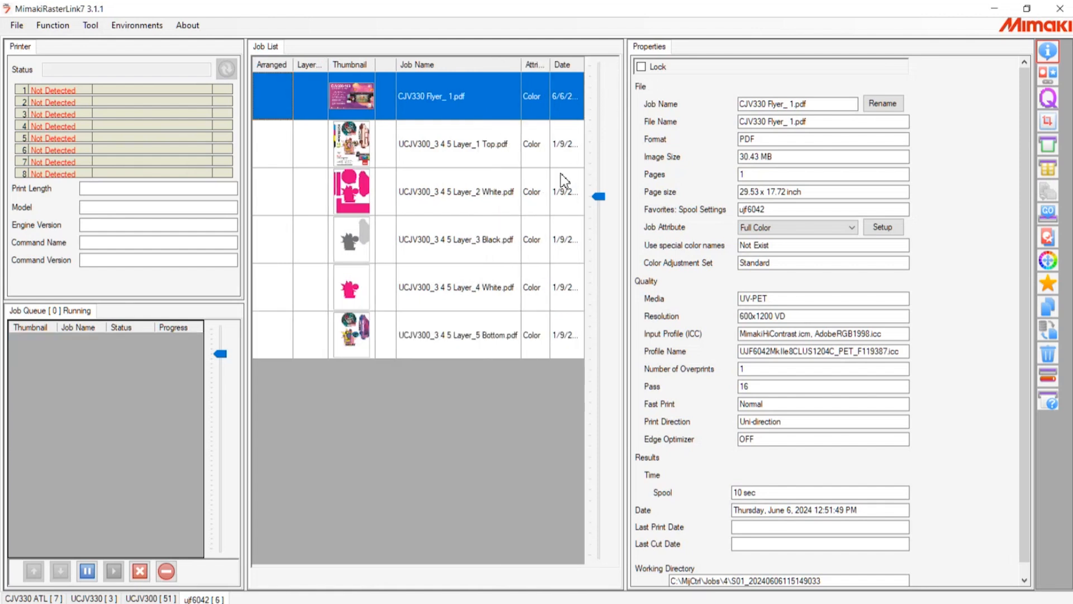
Step: Composite the five UCJV300_3 4 5 layer jobs, trying the Quality priority policy and finishing with Speed
{"action": "key", "text": "Down"}
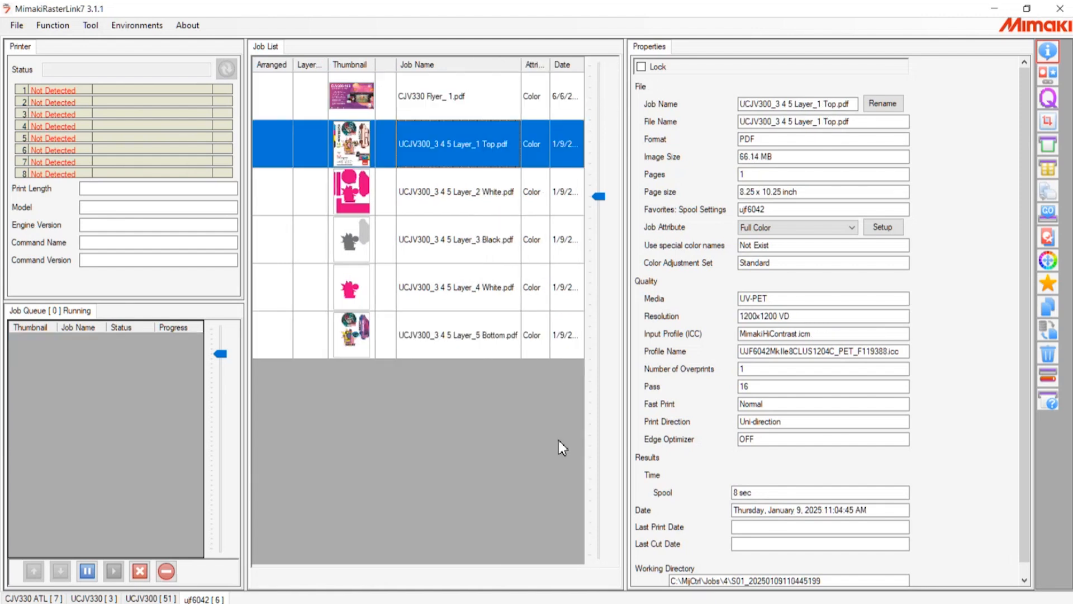
{"action": "key", "text": "shift+End"}
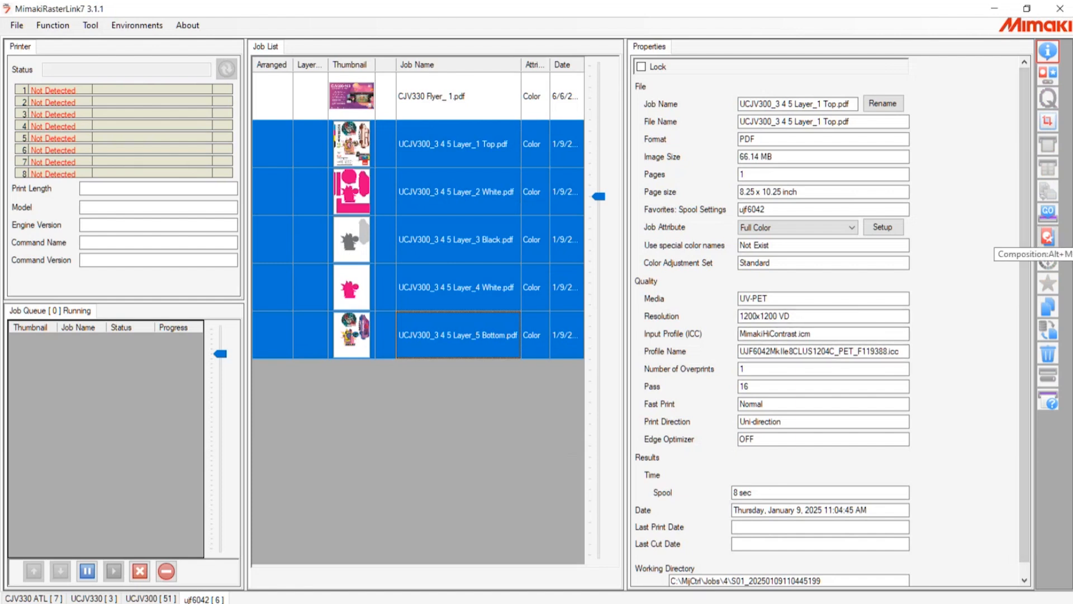
{"action": "left_click", "coordinate": [1047, 236]}
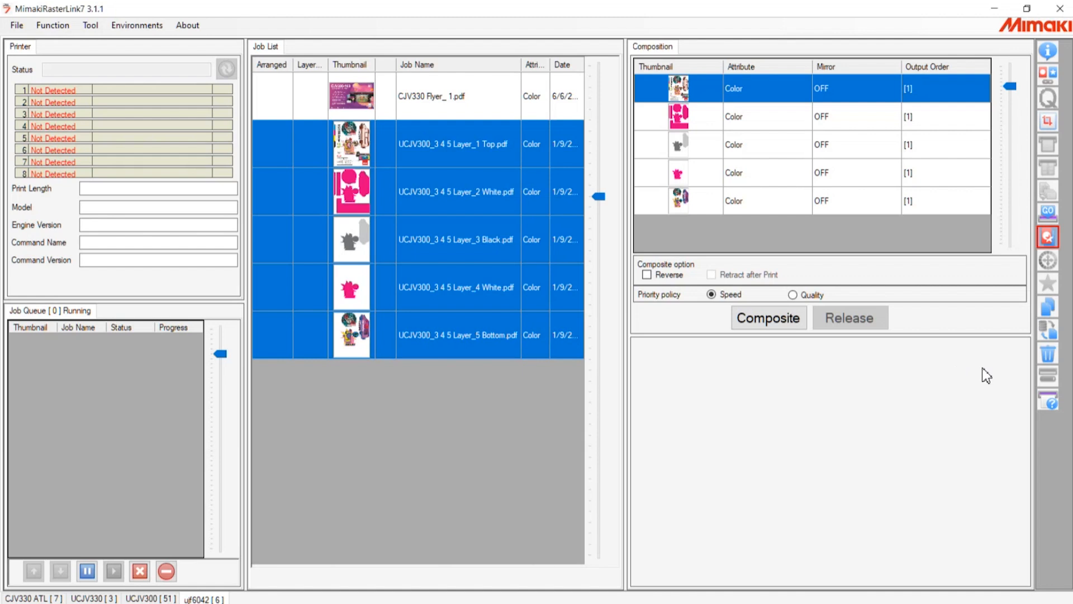
{"action": "key", "text": "Right"}
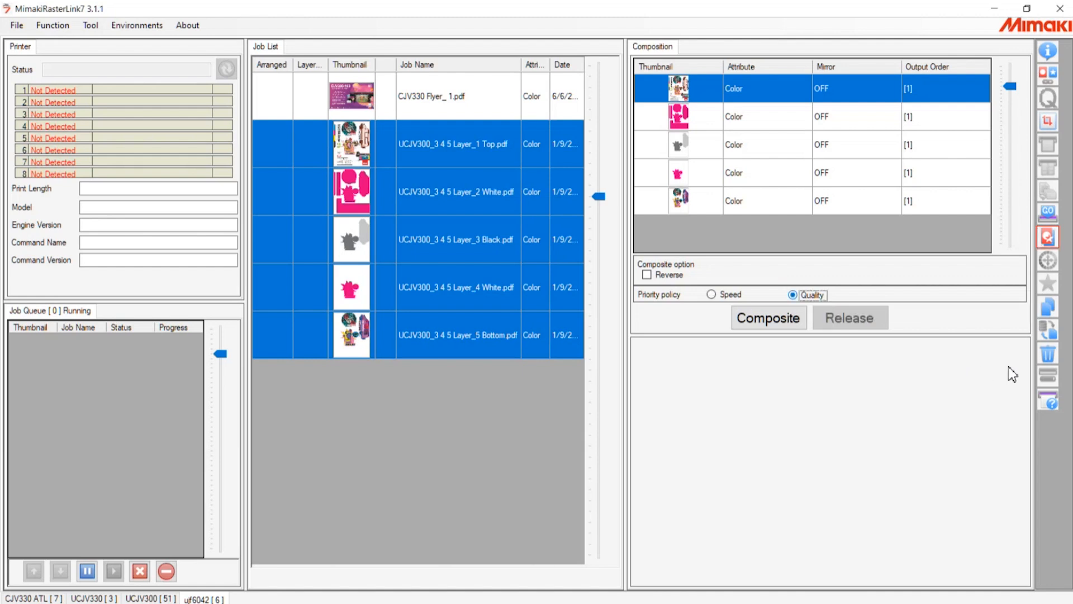
{"action": "key", "text": "Return"}
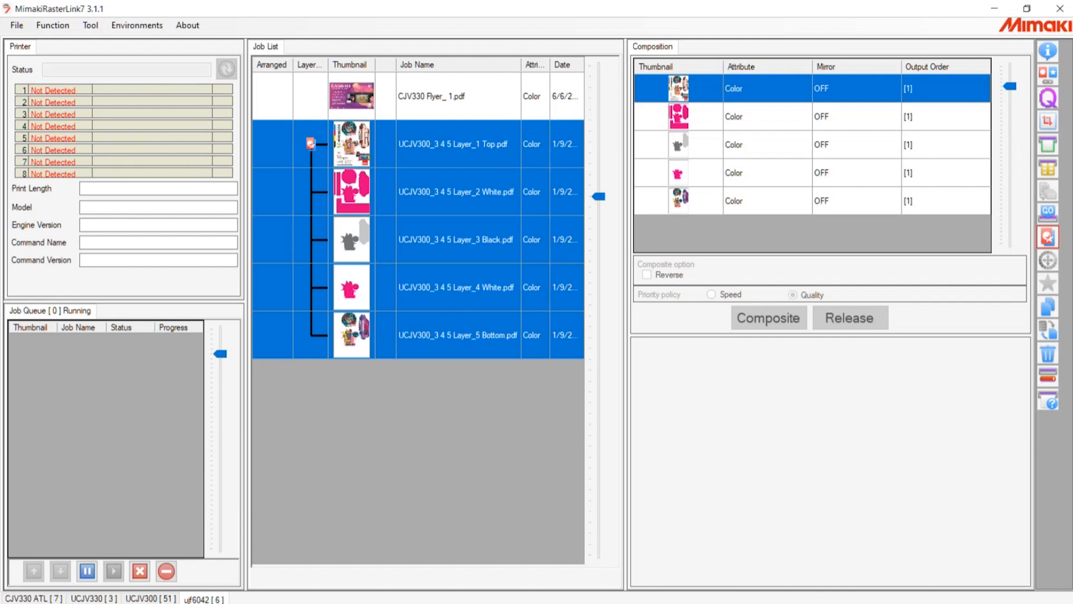
{"action": "key", "text": "Return"}
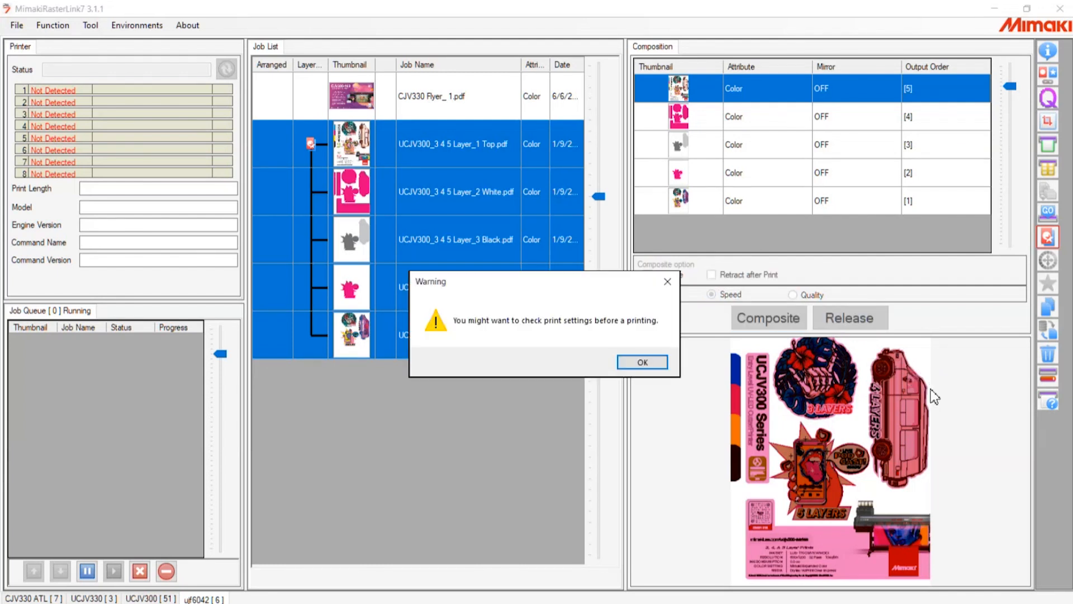
{"action": "key", "text": "Return"}
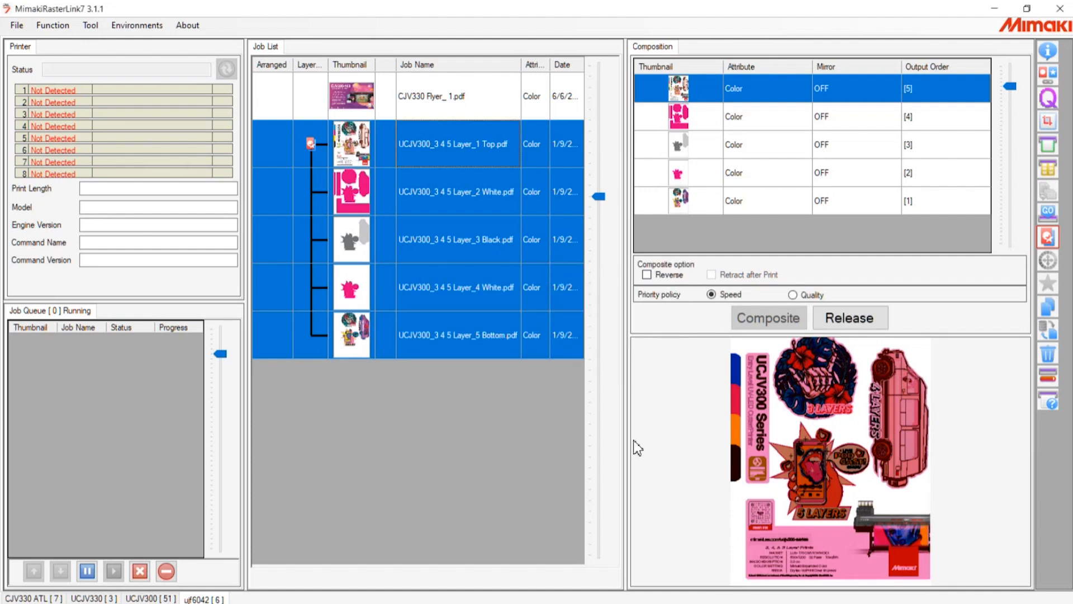
Step: Examine the CMYK and spot color replacement settings of UCJV300_3 4 5 Layer_4 White.pdf and return to the layer composition
{"action": "left_click", "coordinate": [458, 288]}
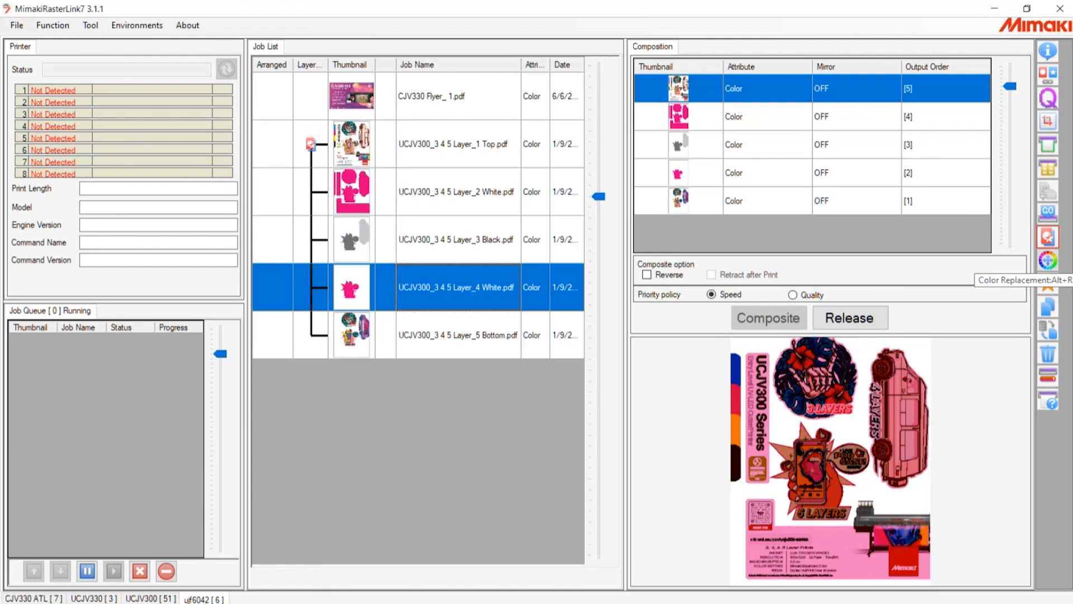
{"action": "left_click", "coordinate": [1048, 259]}
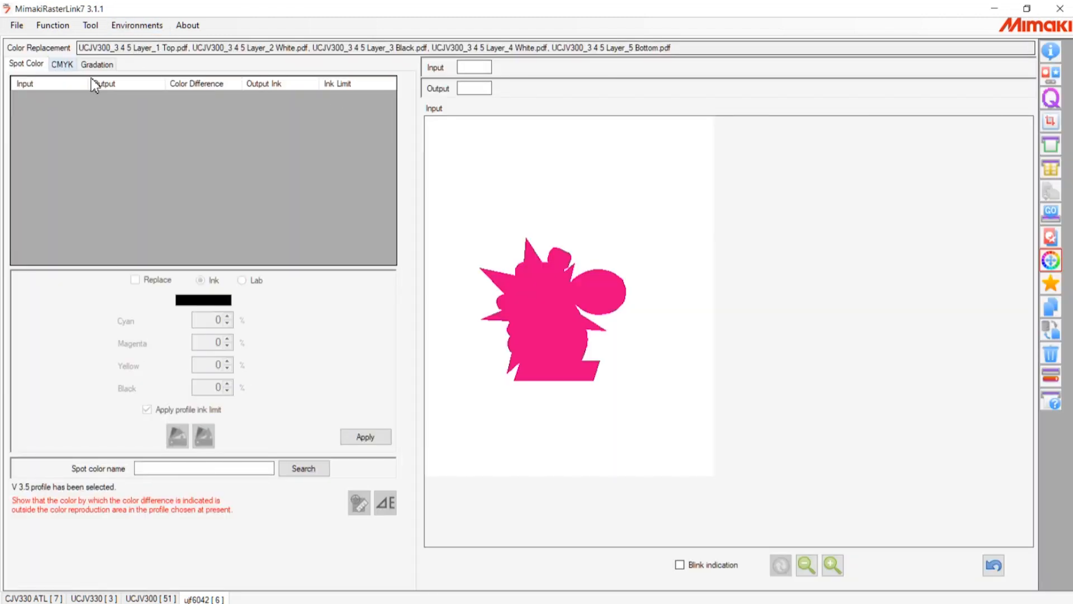
{"action": "left_click", "coordinate": [134, 279]}
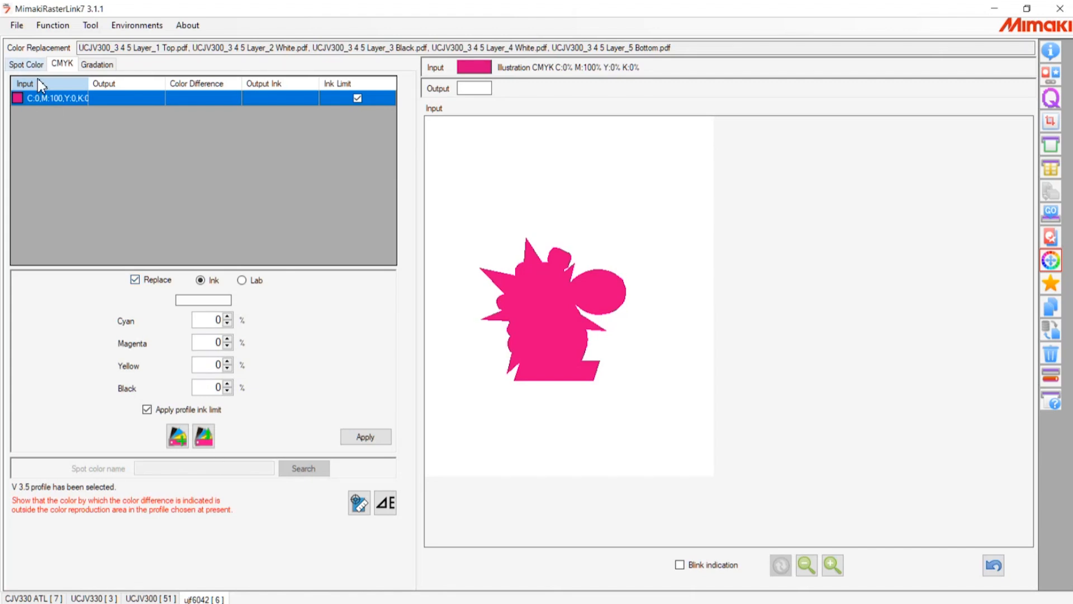
{"action": "left_click", "coordinate": [27, 64]}
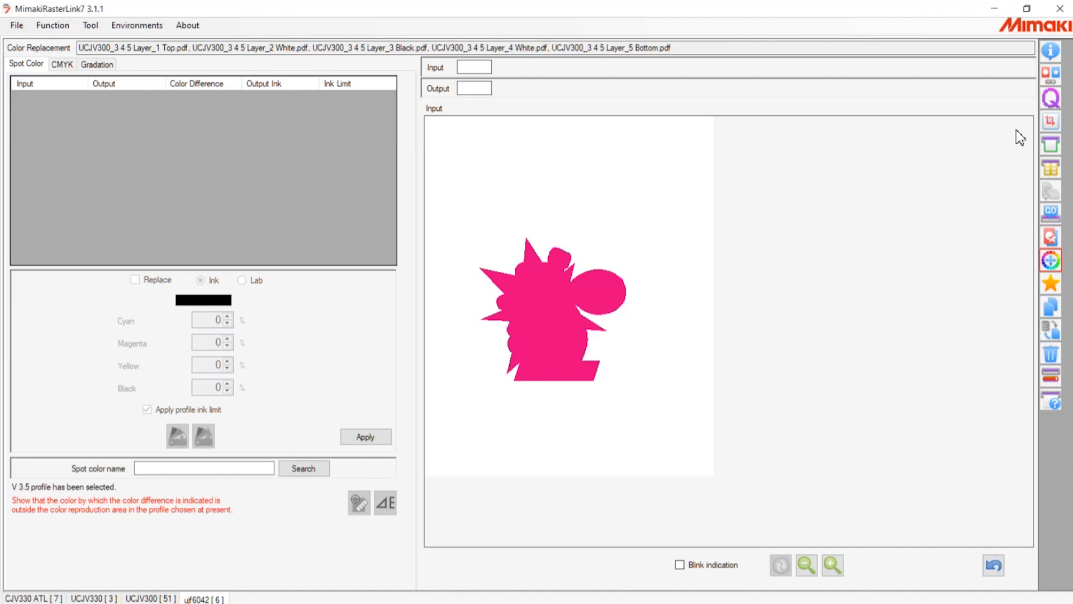
{"action": "left_click", "coordinate": [1050, 50]}
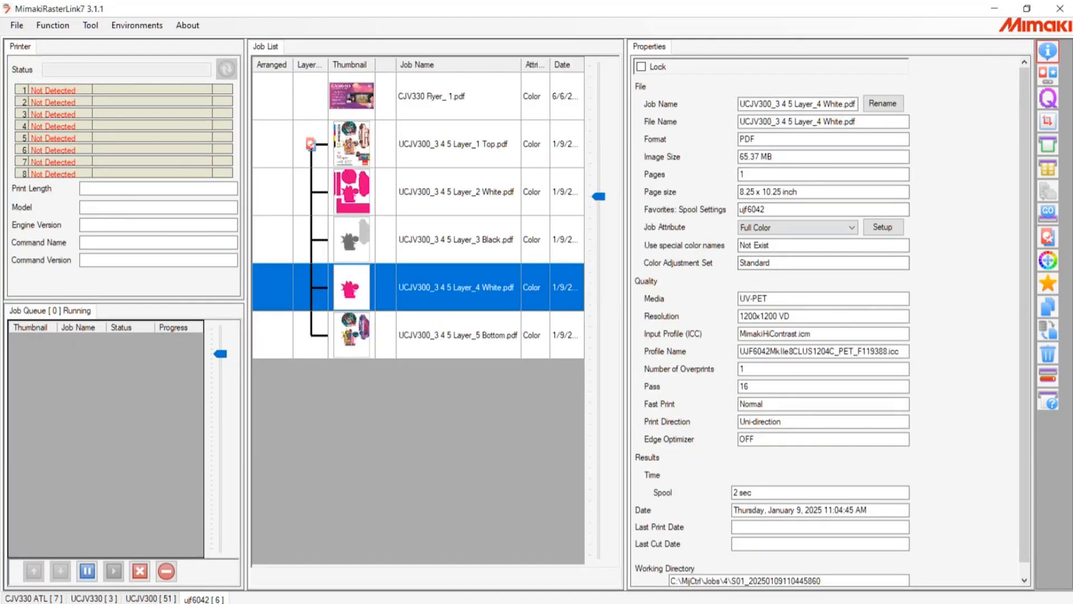
{"action": "left_click", "coordinate": [1048, 237]}
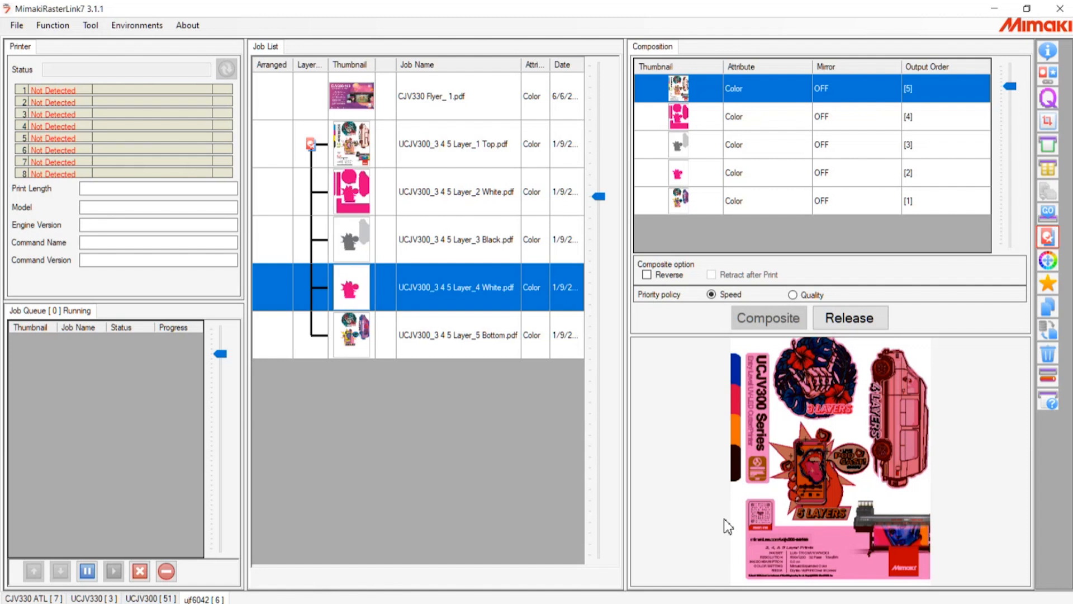
Step: Review which function icons are enabled for the ujf6042 printer in Printer Management
{"action": "left_click", "coordinate": [146, 25]}
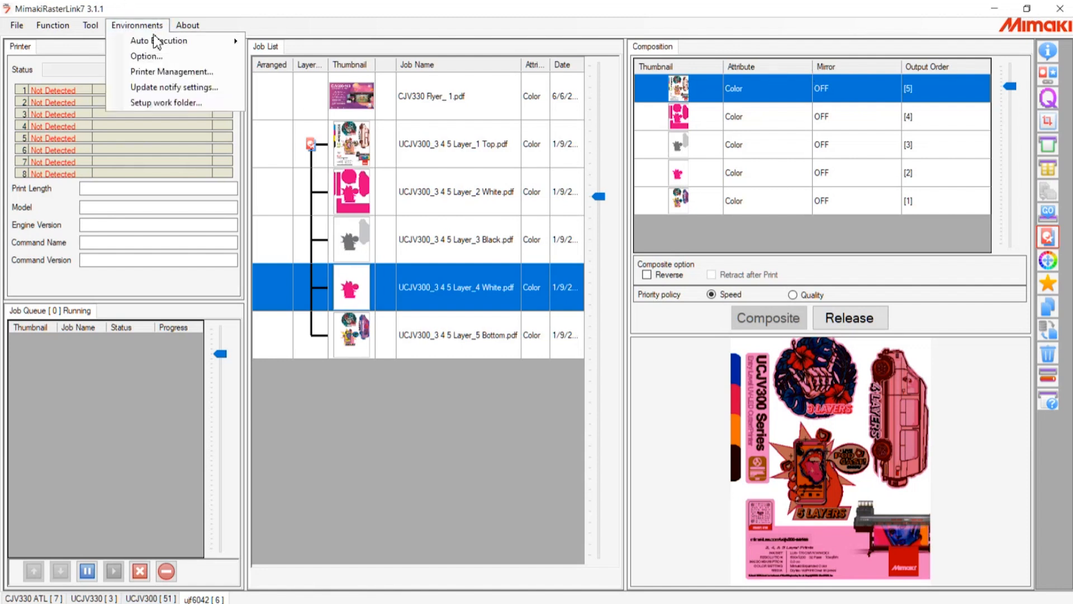
{"action": "left_click", "coordinate": [183, 73]}
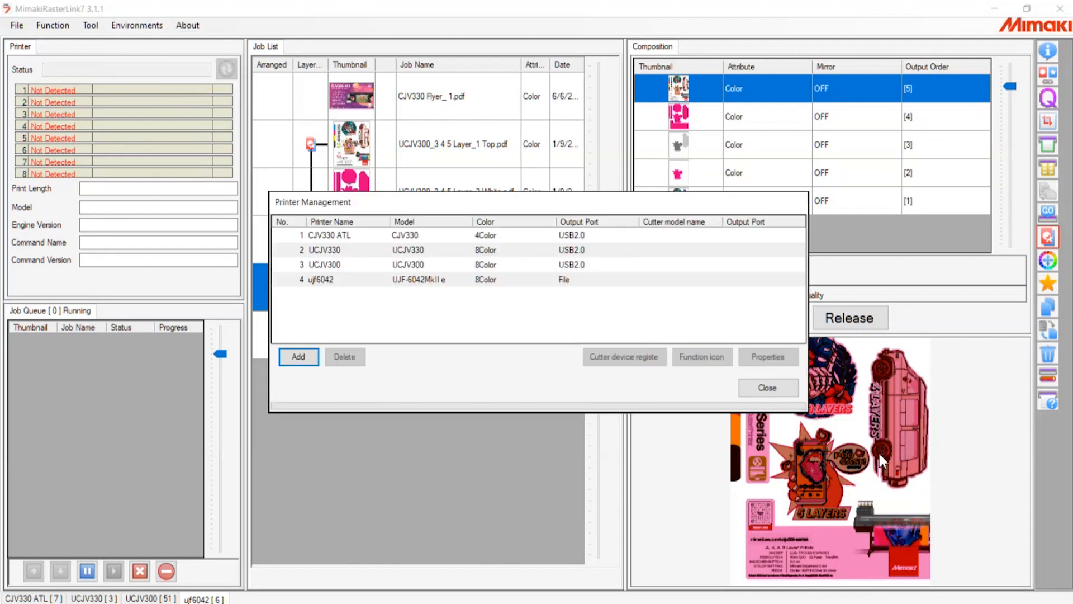
{"action": "left_click", "coordinate": [694, 279]}
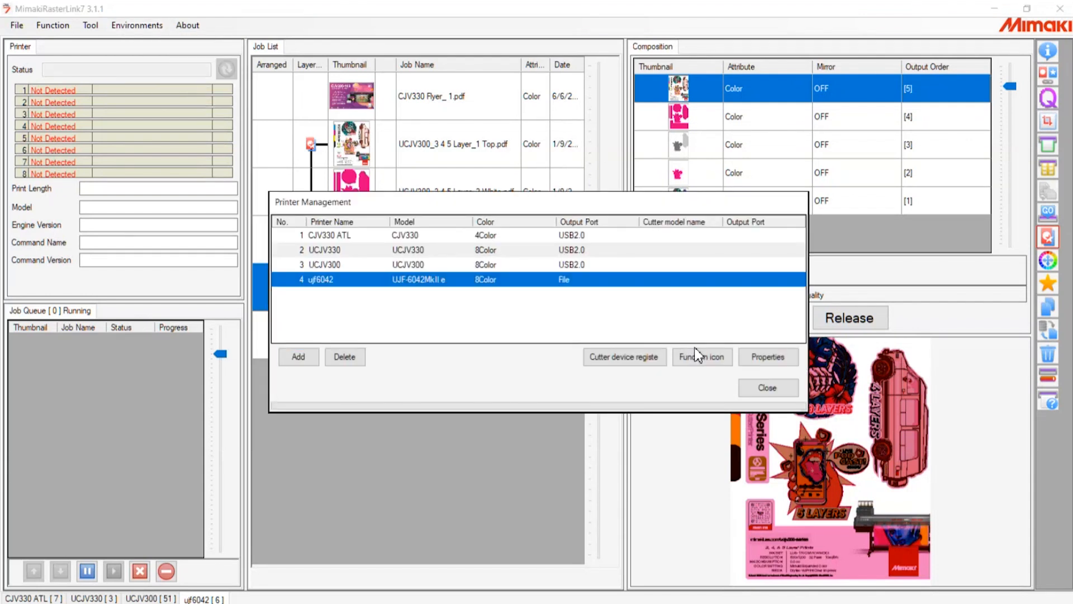
{"action": "left_click", "coordinate": [702, 357]}
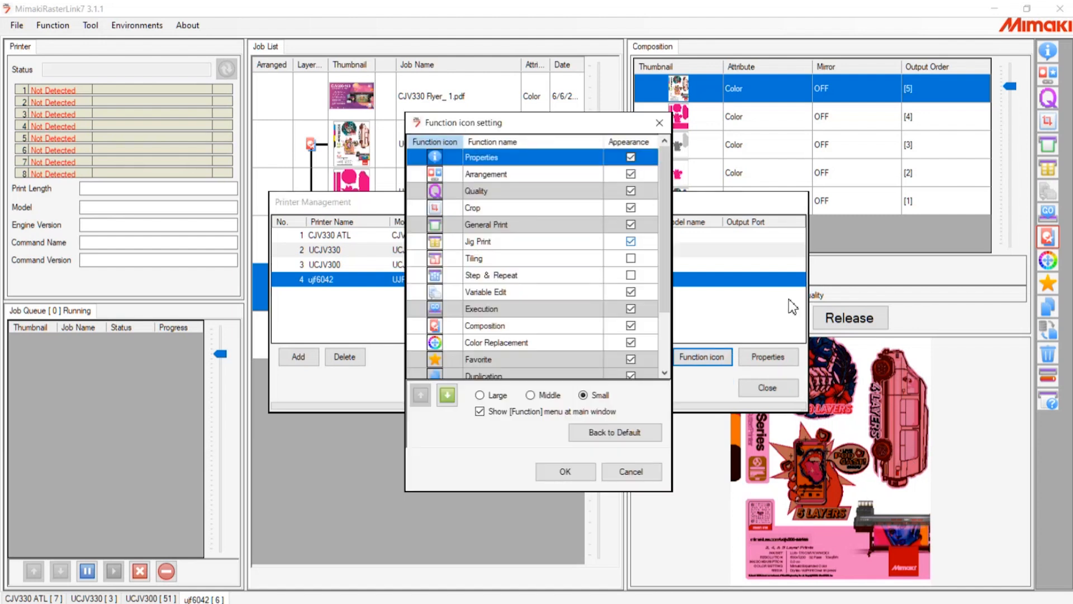
{"action": "left_click", "coordinate": [617, 474]}
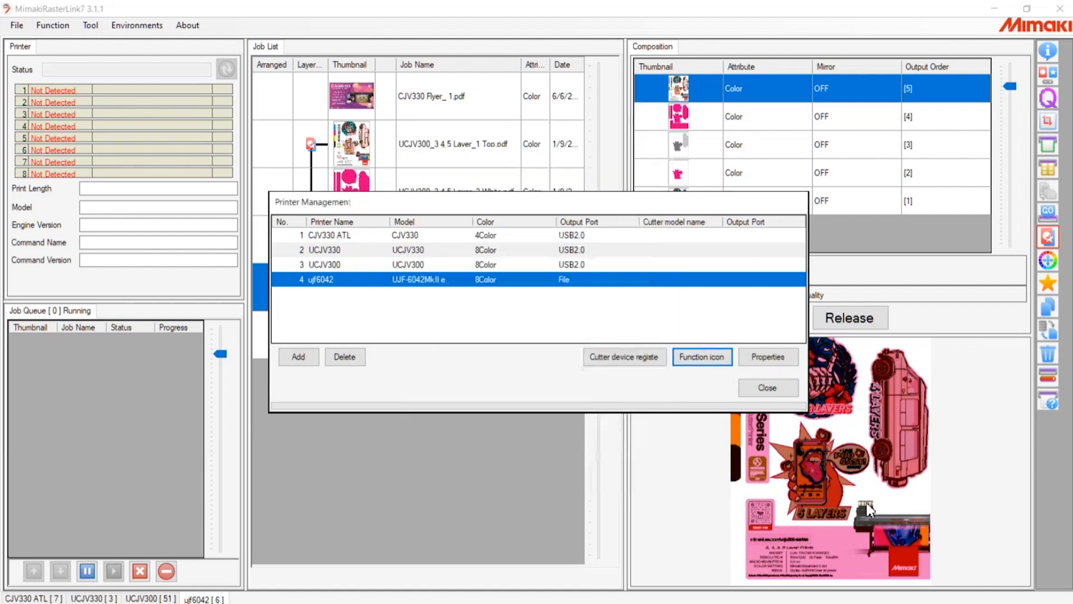
{"action": "left_click", "coordinate": [760, 388]}
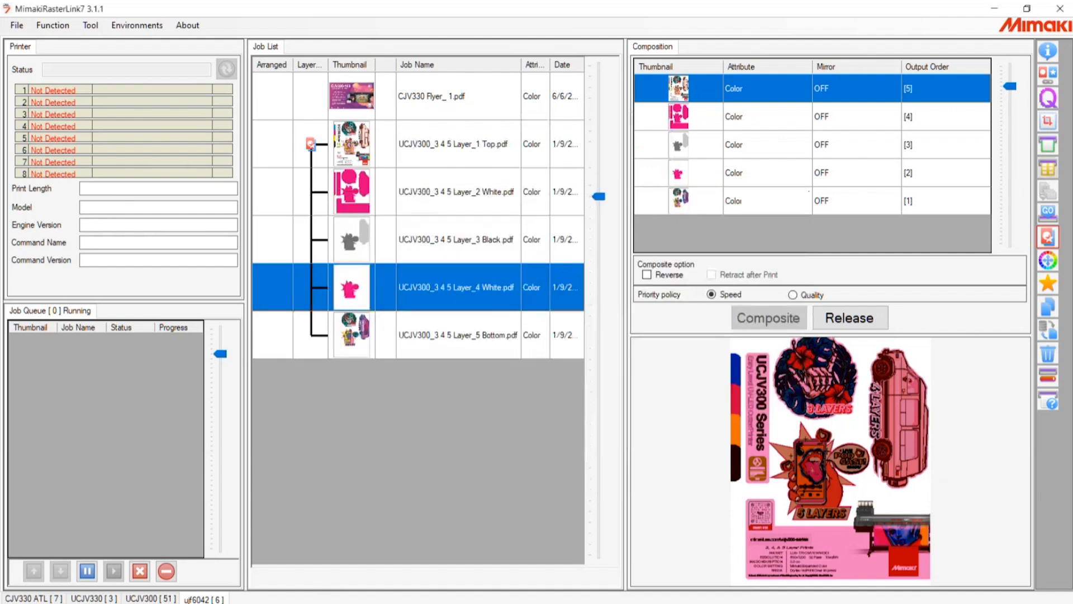
Step: Enable jig printing for the CJV330 Flyer_ 1.pdf job, keeping the Card sample jig
{"action": "left_click", "coordinate": [1048, 167]}
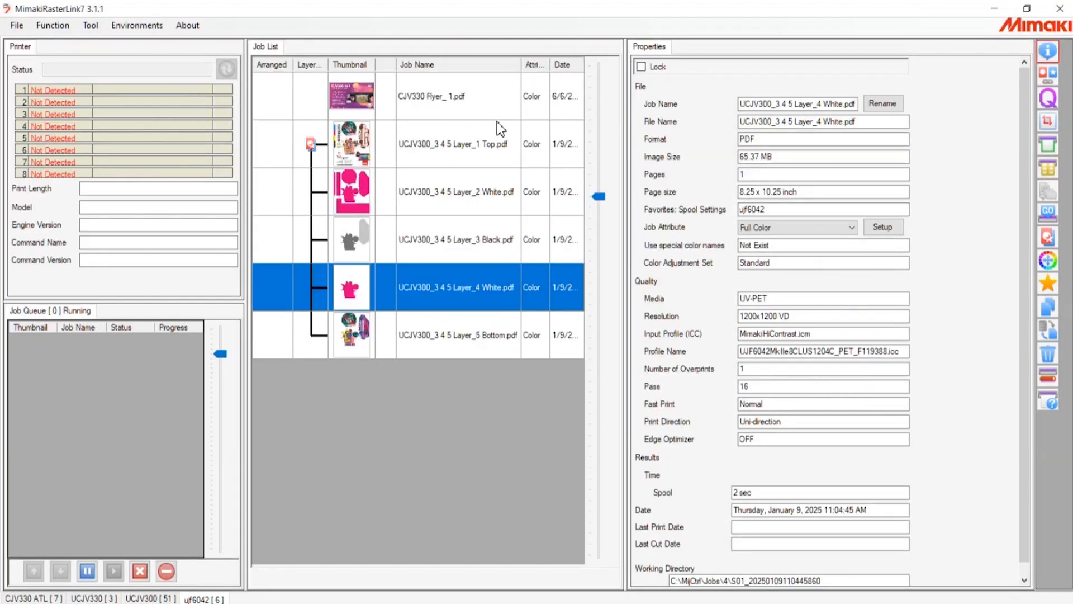
{"action": "left_click", "coordinate": [497, 106]}
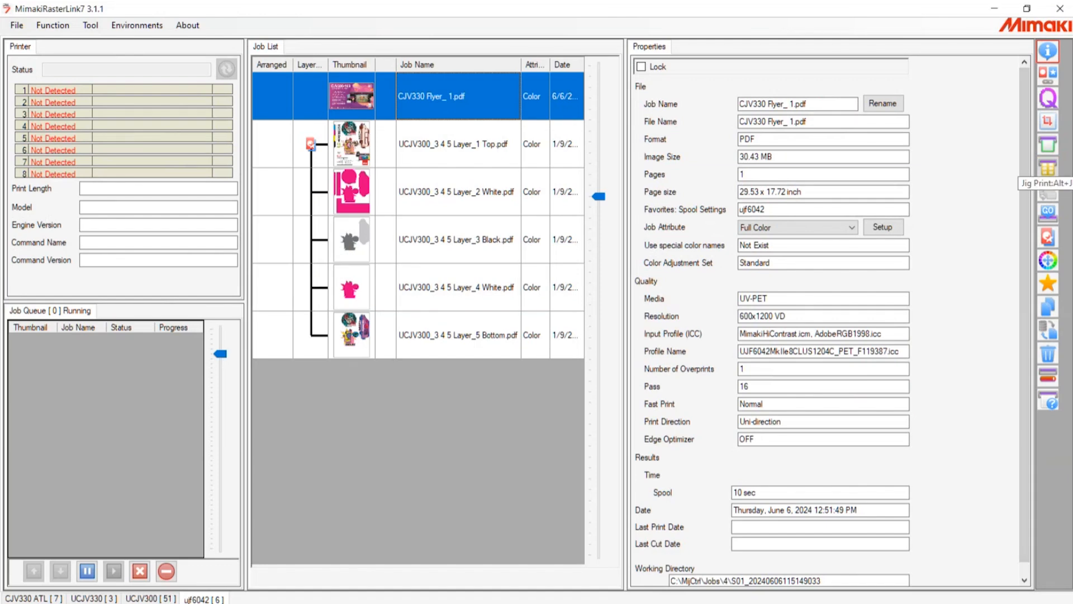
{"action": "left_click", "coordinate": [1048, 166]}
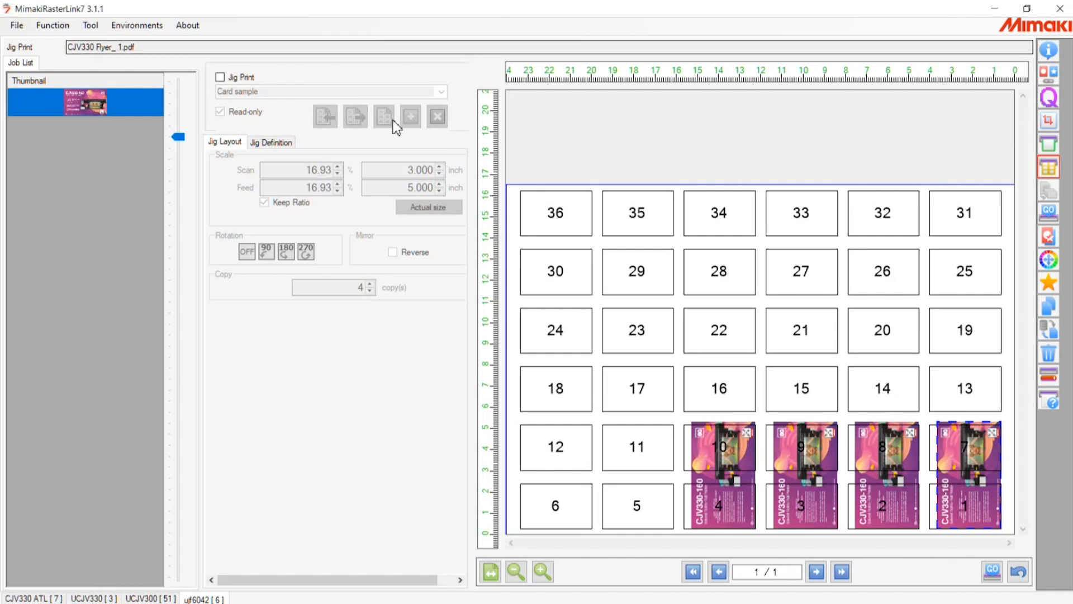
{"action": "left_click", "coordinate": [247, 78]}
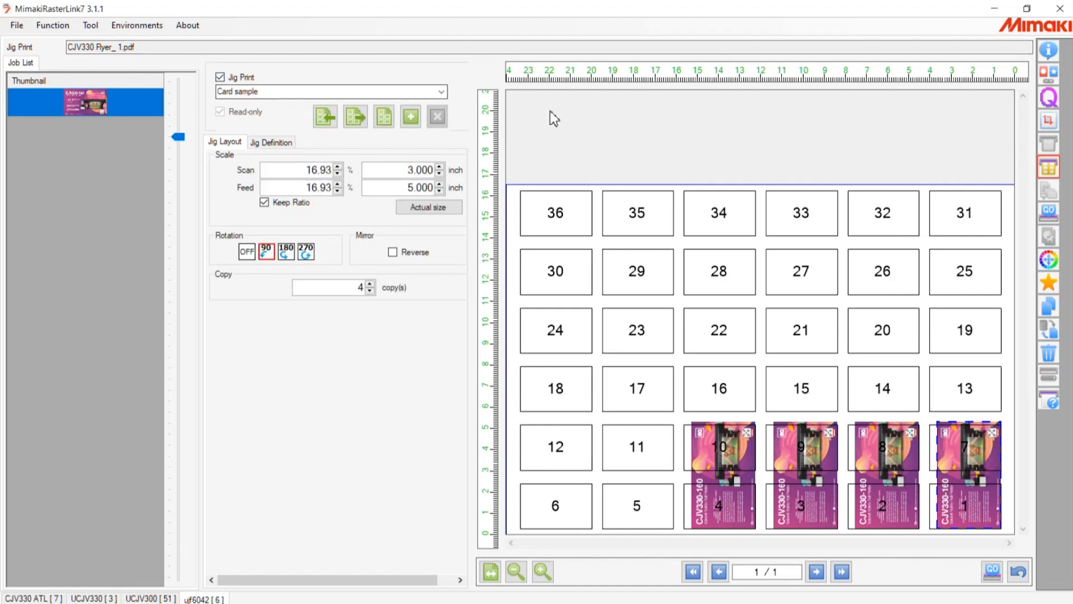
{"action": "left_click", "coordinate": [439, 91]}
{"action": "left_click", "coordinate": [511, 105]}
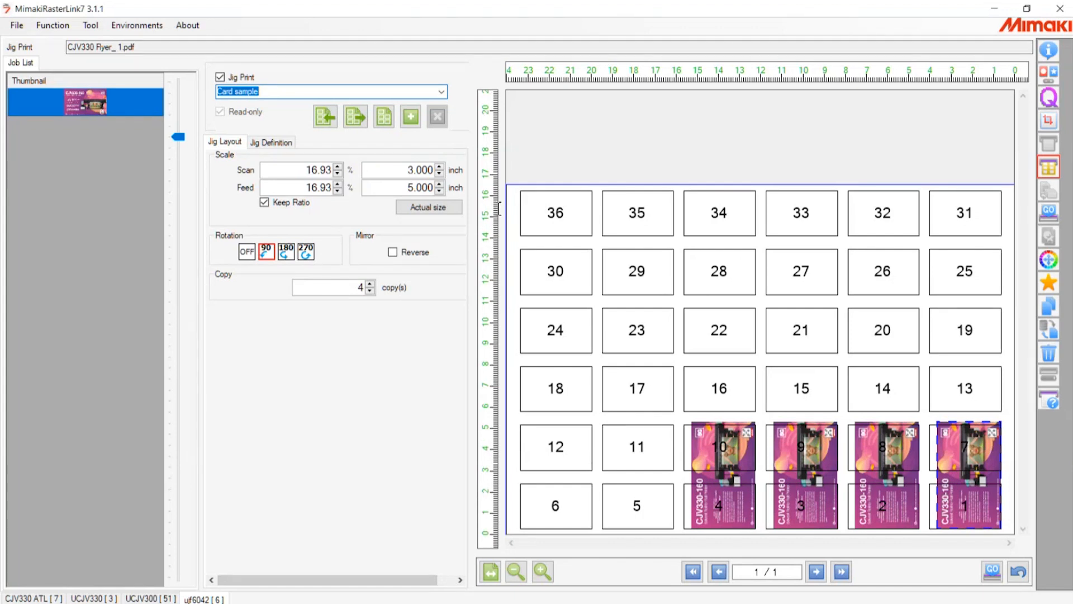
Step: Add a new jig named test based on the Card sample layout
{"action": "left_click_drag", "start_coordinate": [408, 169], "coordinate": [574, 235]}
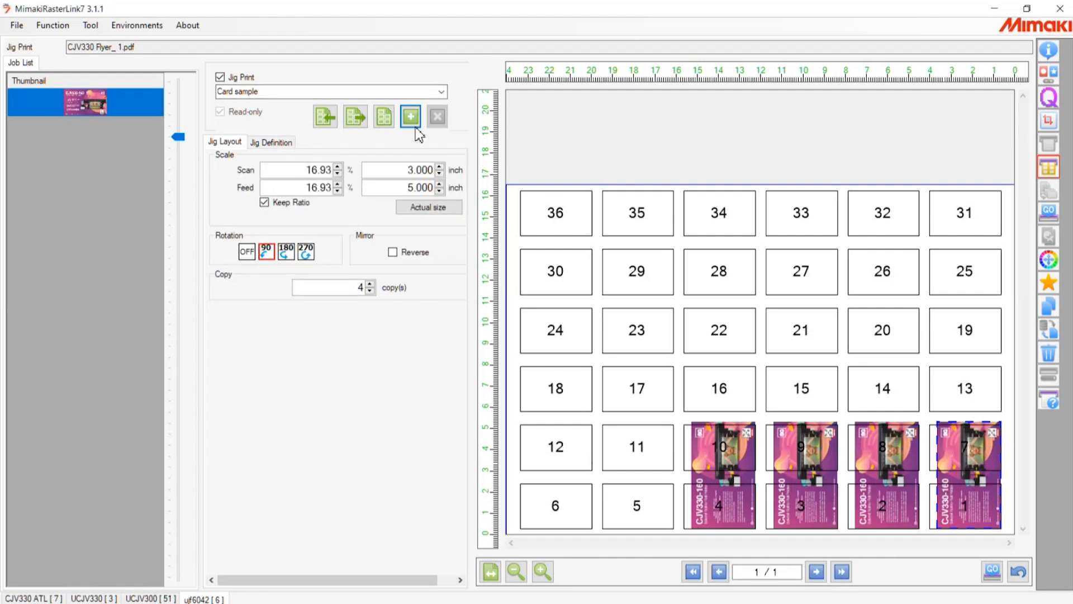
{"action": "left_click", "coordinate": [218, 97]}
{"action": "type", "text": "test"}
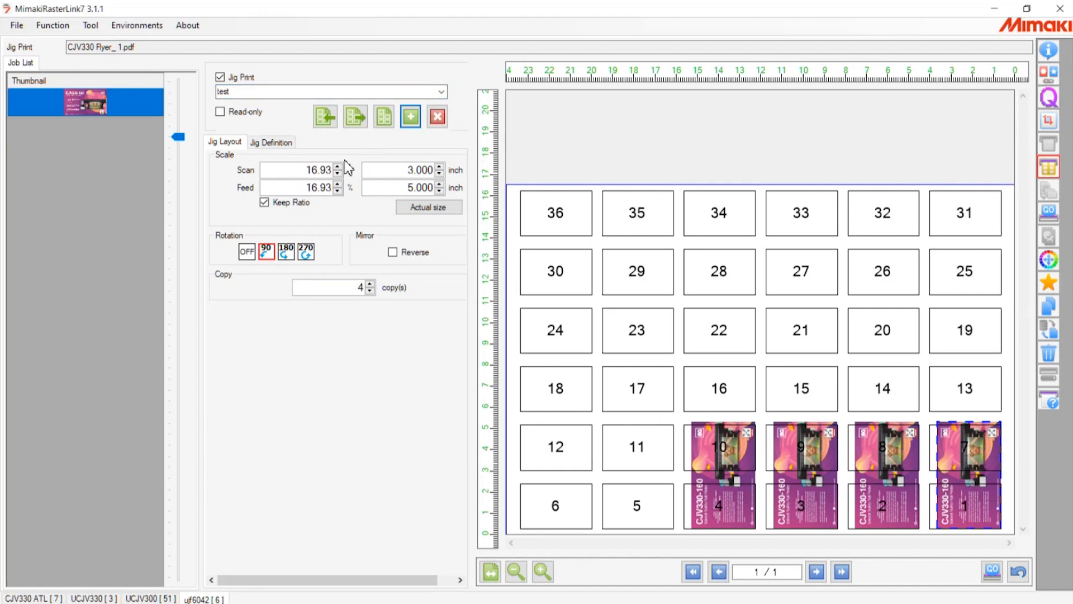
Step: In the test jig's definition, set the material size to 3.000 inch wide and 2.000 inch high
{"action": "left_click", "coordinate": [271, 142]}
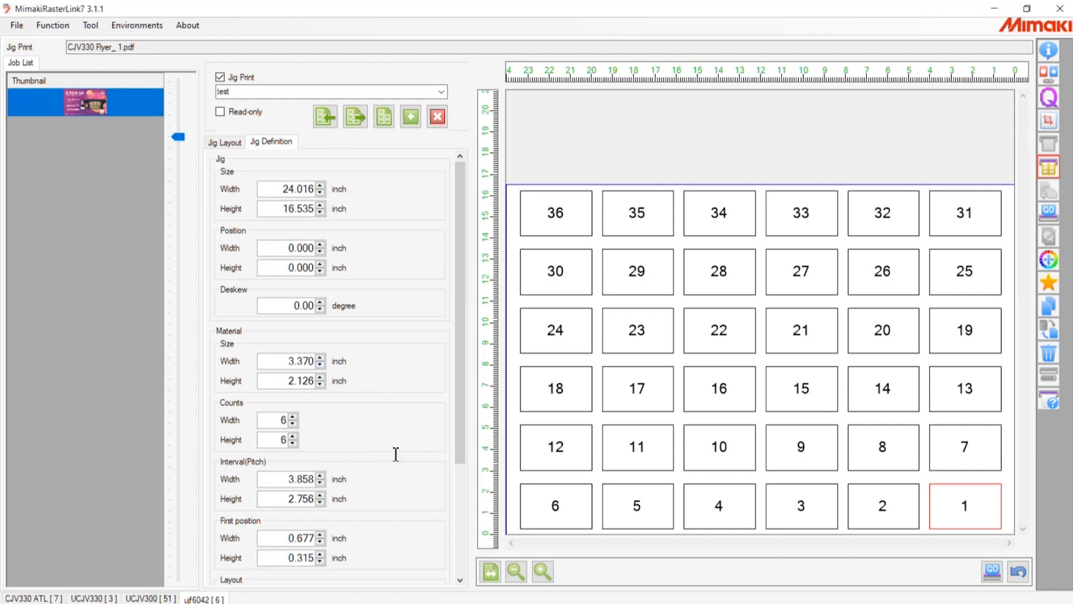
{"action": "key", "text": "Down"}
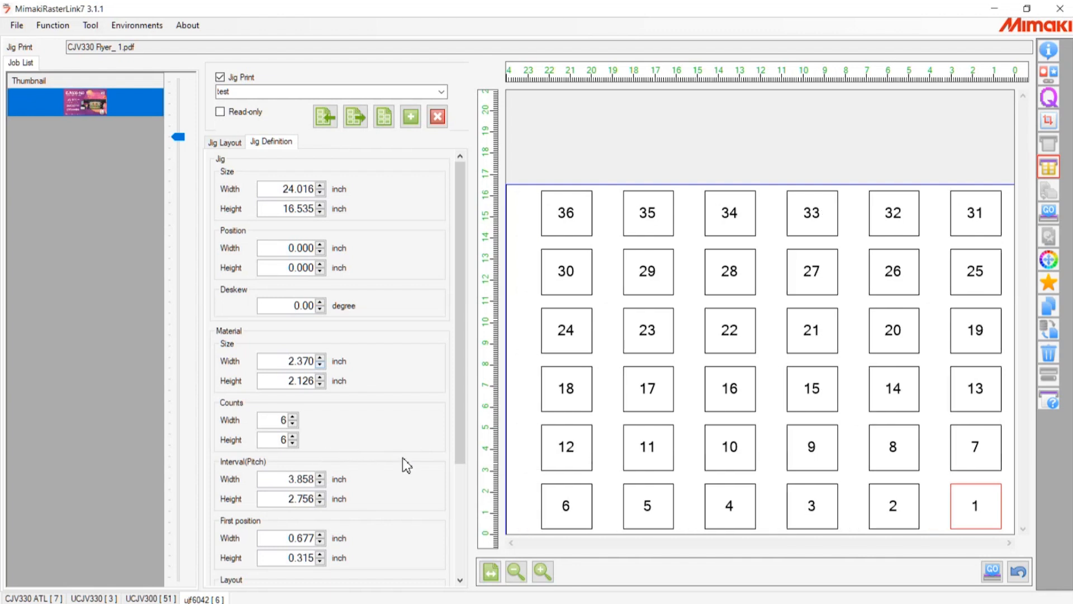
{"action": "key", "text": "Tab"}
{"action": "key", "text": "Down"}
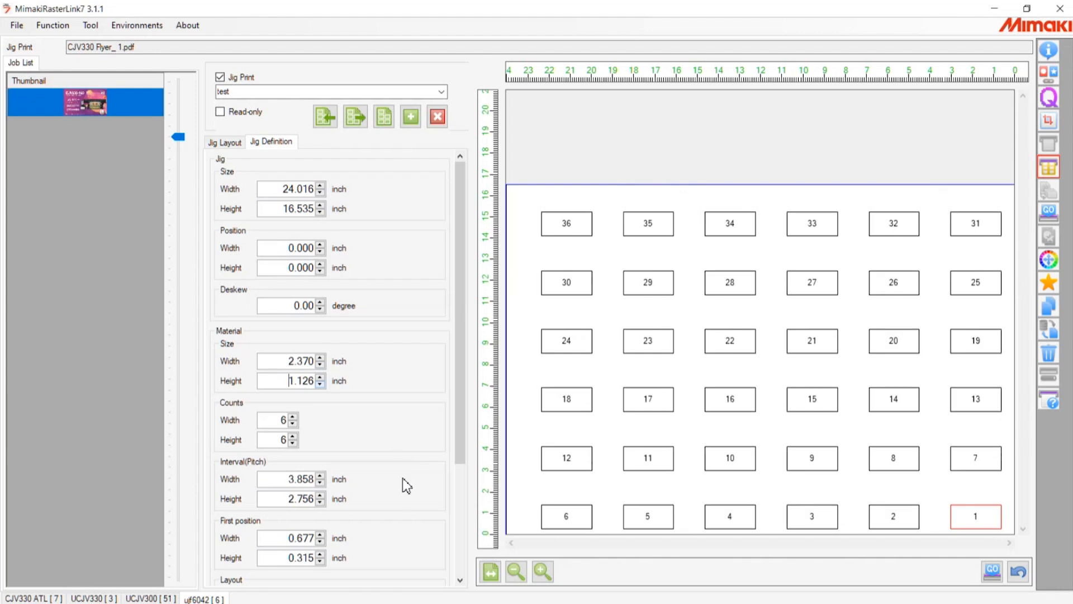
{"action": "key", "text": "shift+End"}
{"action": "type", "text": "2"}
{"action": "key", "text": "shift+Tab"}
{"action": "type", "text": "3"}
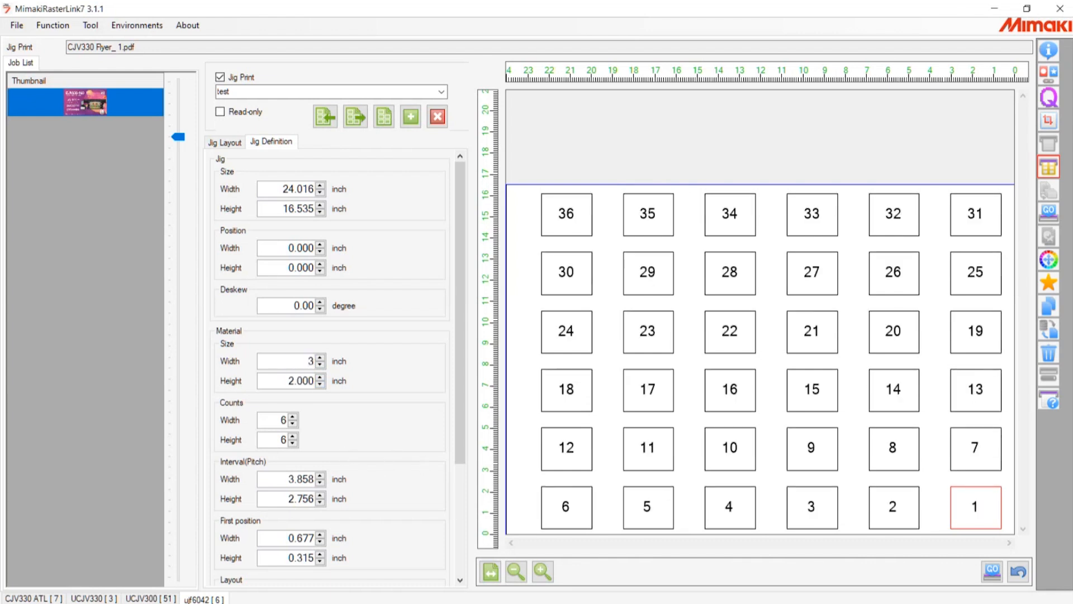
{"action": "key", "text": "Tab"}
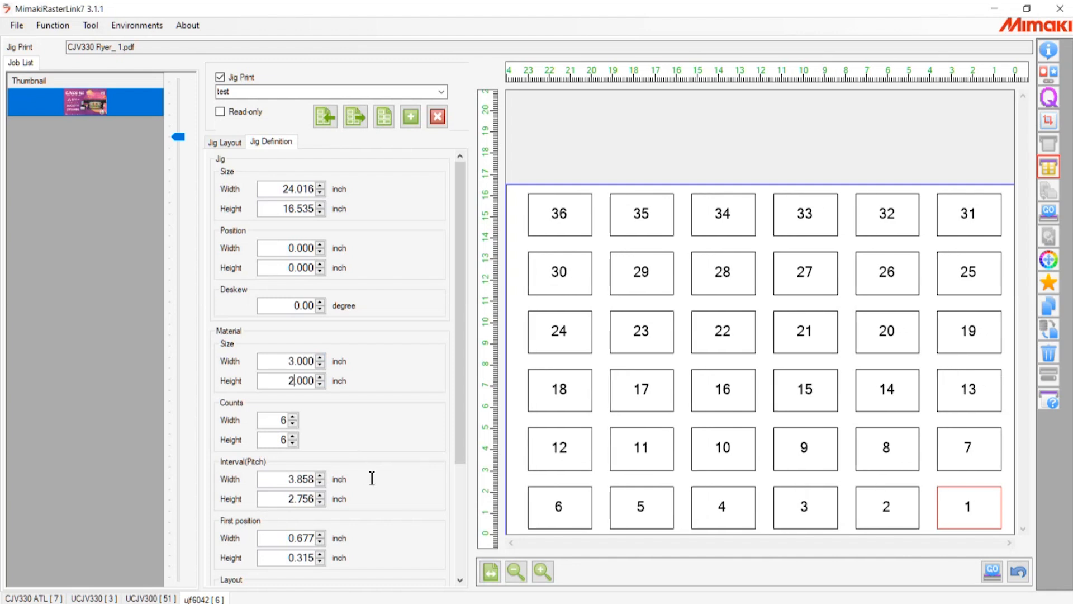
Step: Set the jig's material counts to 4 across the width and 4 along the height
{"action": "key", "text": "Tab"}
{"action": "key", "text": "Down"}
{"action": "key", "text": "Down"}
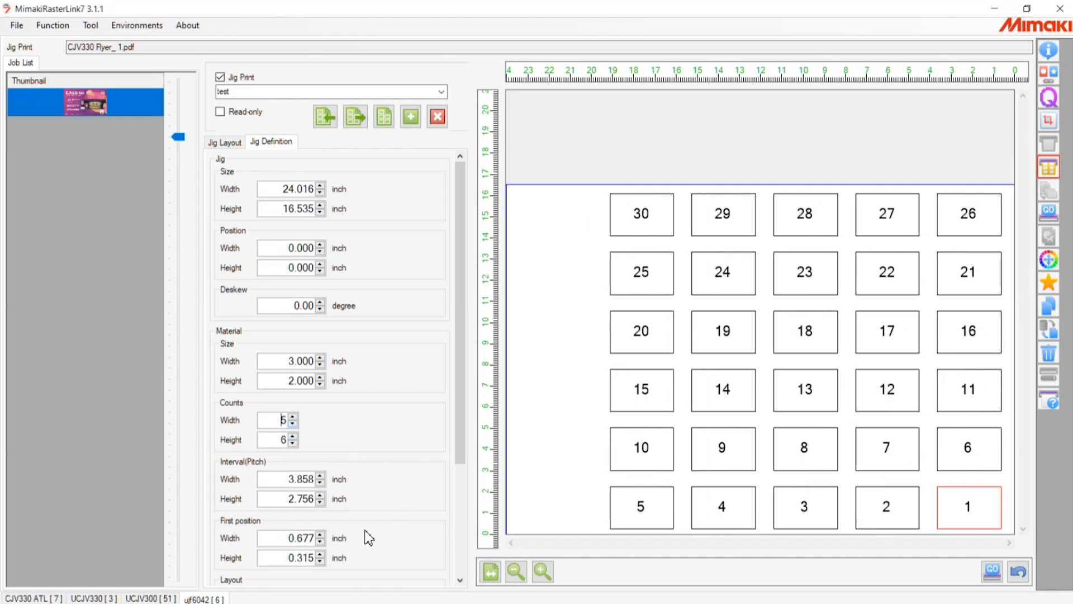
{"action": "key", "text": "Tab"}
{"action": "key", "text": "Down"}
{"action": "key", "text": "Down"}
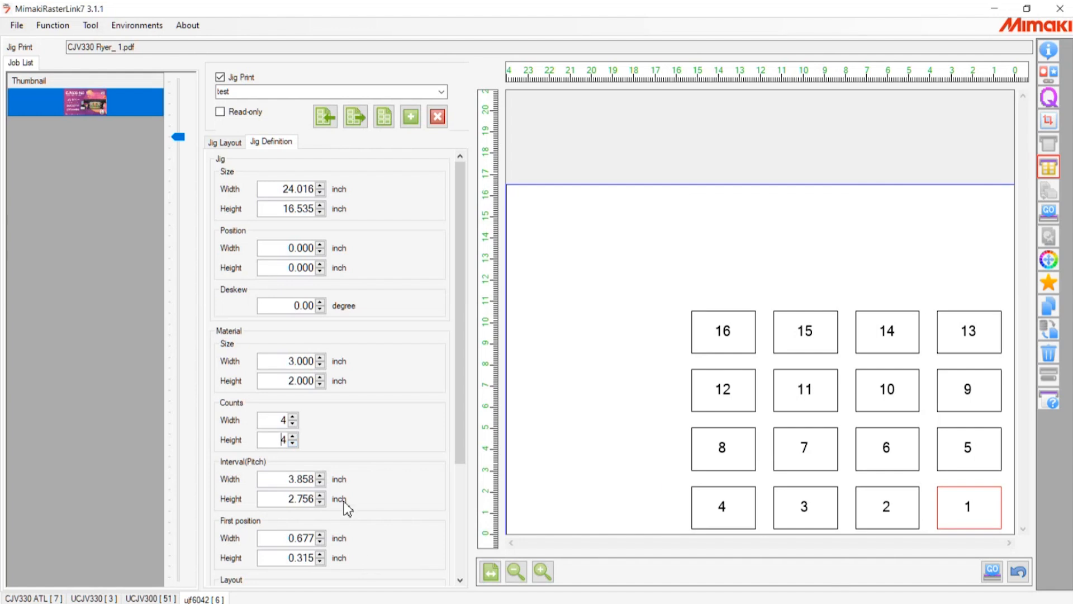
Step: Set the jig's interval pitch to 6.000 inch in width and 4.000 inch in height
{"action": "scroll", "coordinate": [579, 553], "scroll_direction": "down", "scroll_amount": 3}
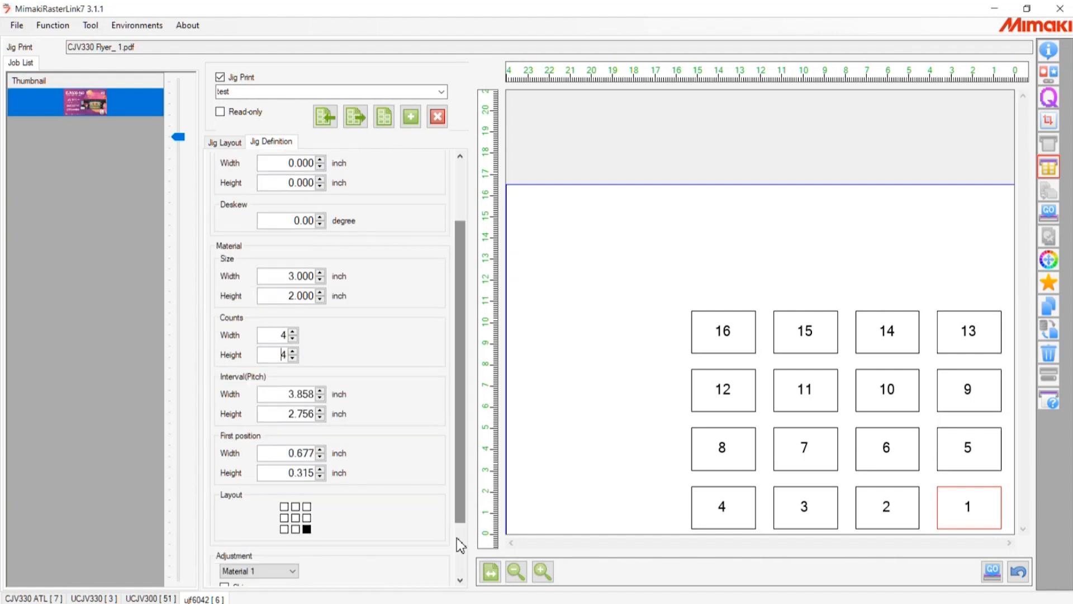
{"action": "key", "text": "Tab"}
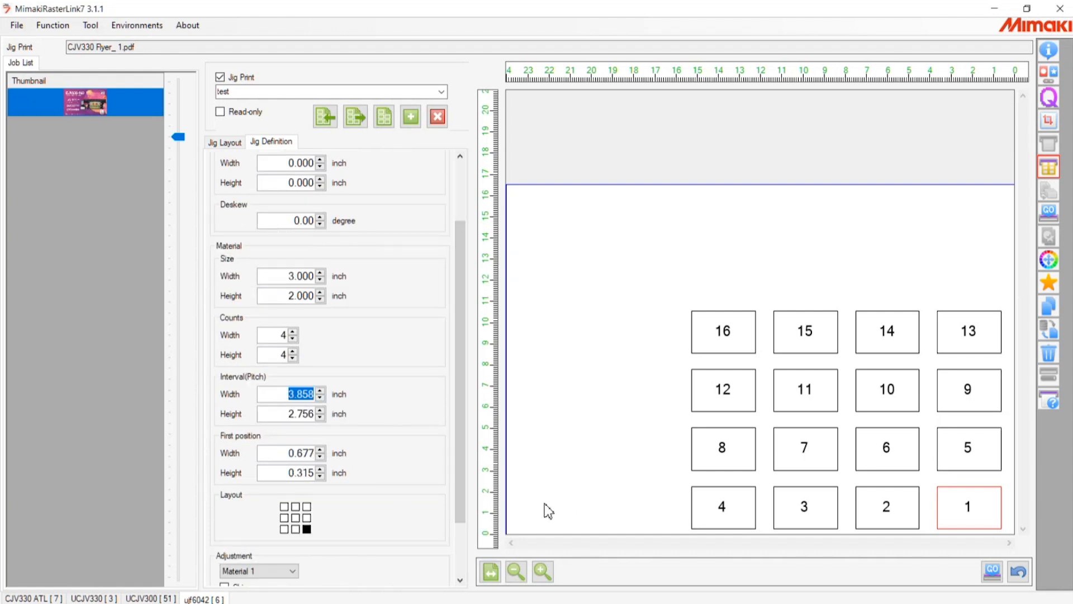
{"action": "type", "text": "6"}
{"action": "key", "text": "Tab"}
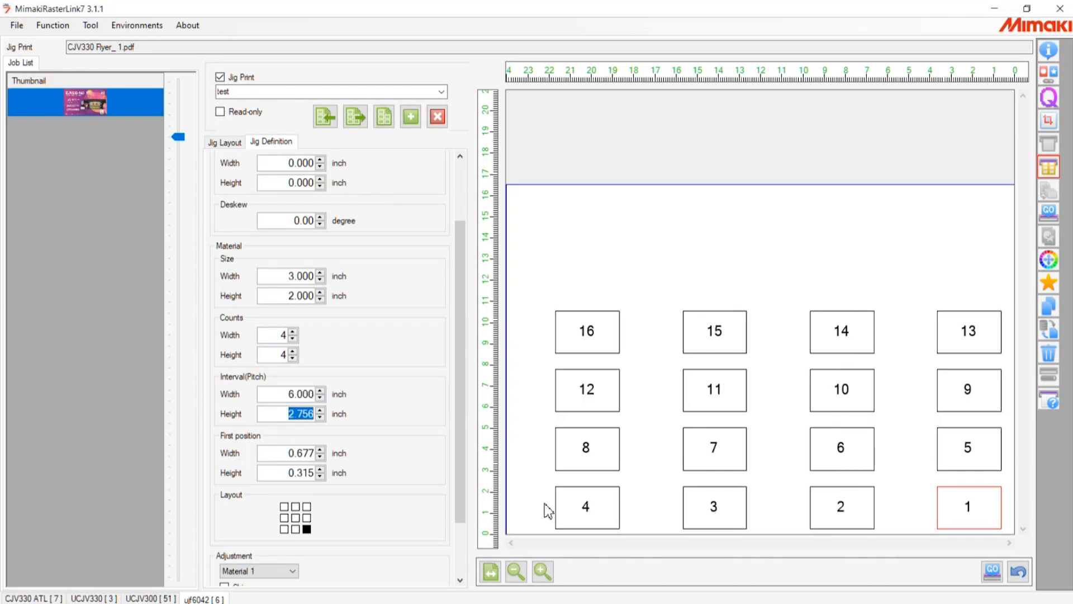
{"action": "type", "text": "4"}
{"action": "key", "text": "Return"}
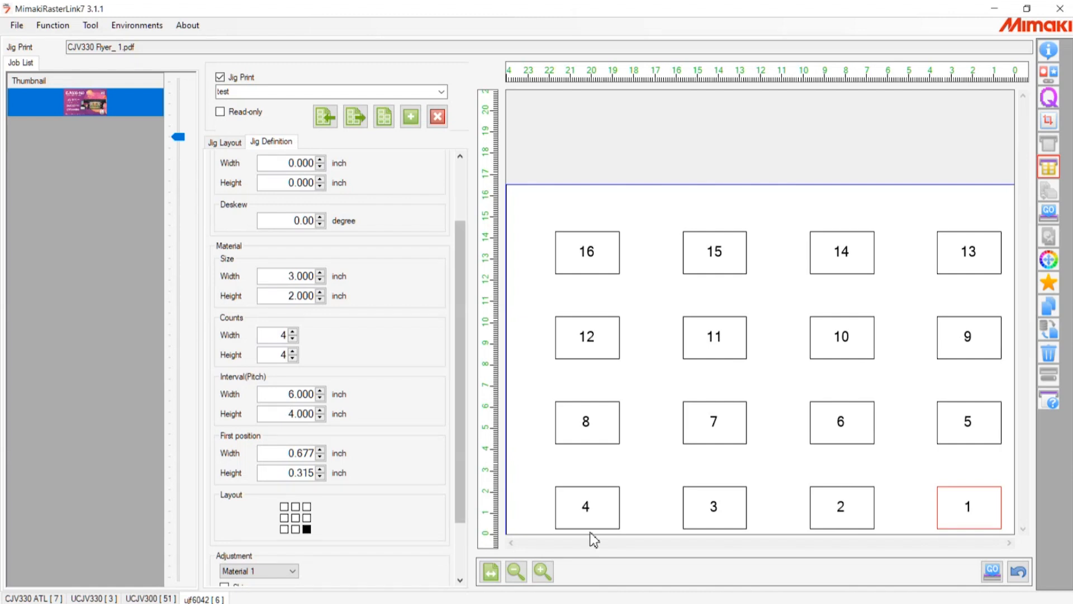
Step: Anchor the artwork to the centre of each material in the jig definition and return to the jig layout
{"action": "left_click_drag", "start_coordinate": [459, 503], "coordinate": [459, 565]}
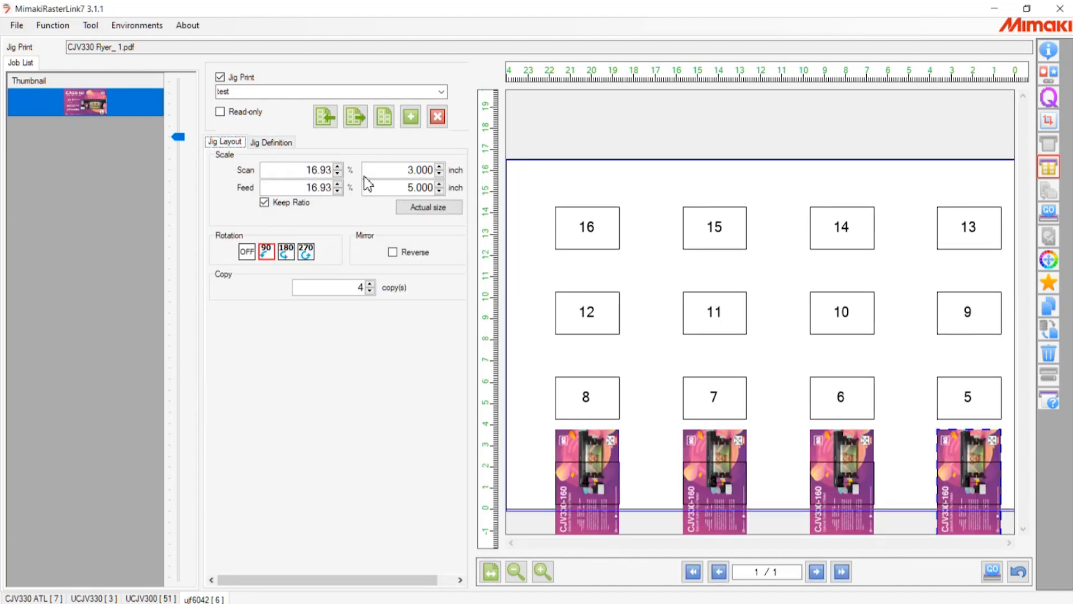
{"action": "key", "text": "ctrl+Tab"}
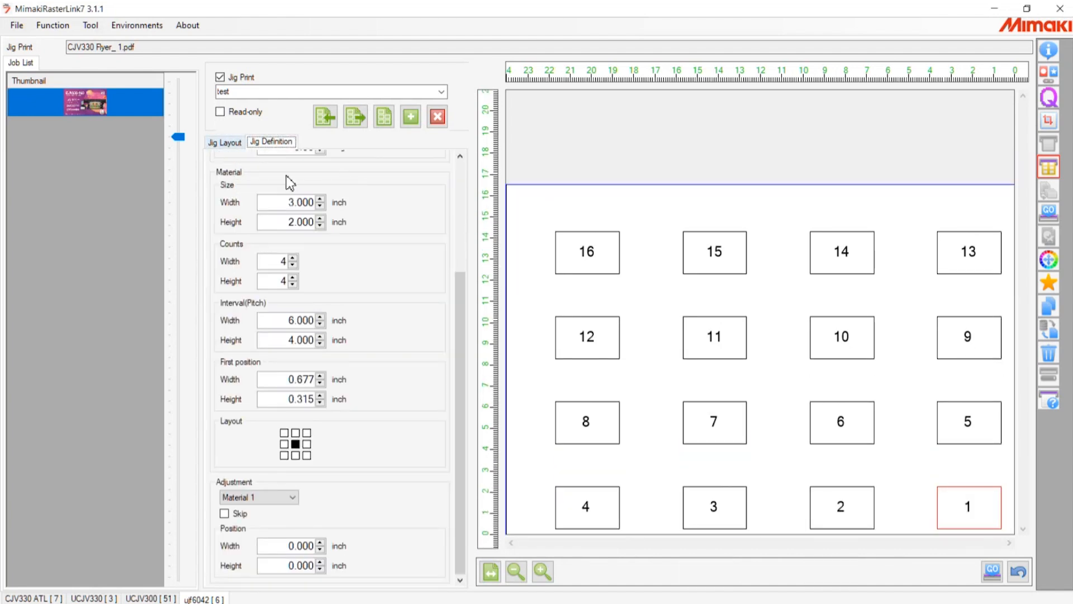
{"action": "left_click", "coordinate": [225, 142]}
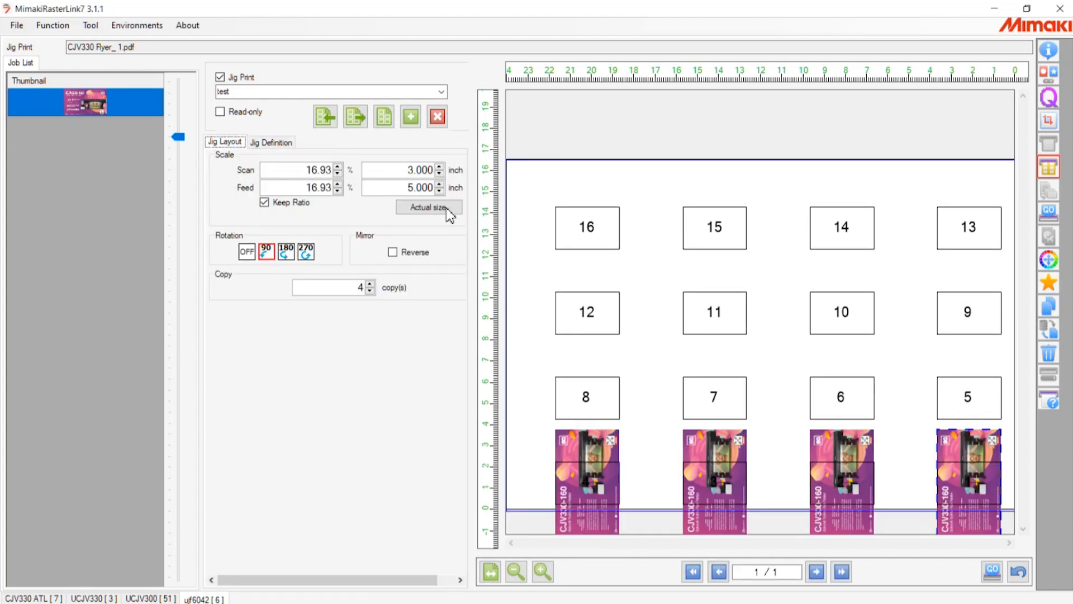
Step: Turn off the artwork's rotation and set its scan size to 3.000 inch with the ratio kept
{"action": "left_click_drag", "start_coordinate": [406, 170], "coordinate": [616, 233]}
{"action": "type", "text": "3.000"}
{"action": "key", "text": "Tab"}
{"action": "type", "text": "2"}
{"action": "key", "text": "Tab"}
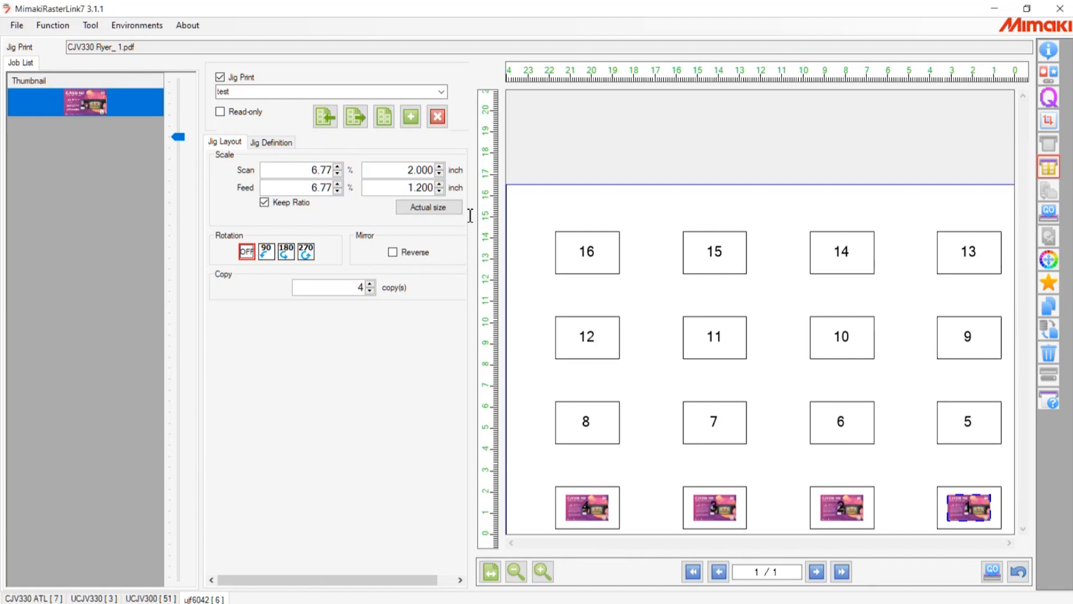
{"action": "key", "text": "shift+Tab"}
{"action": "type", "text": "3"}
{"action": "key", "text": "Tab"}
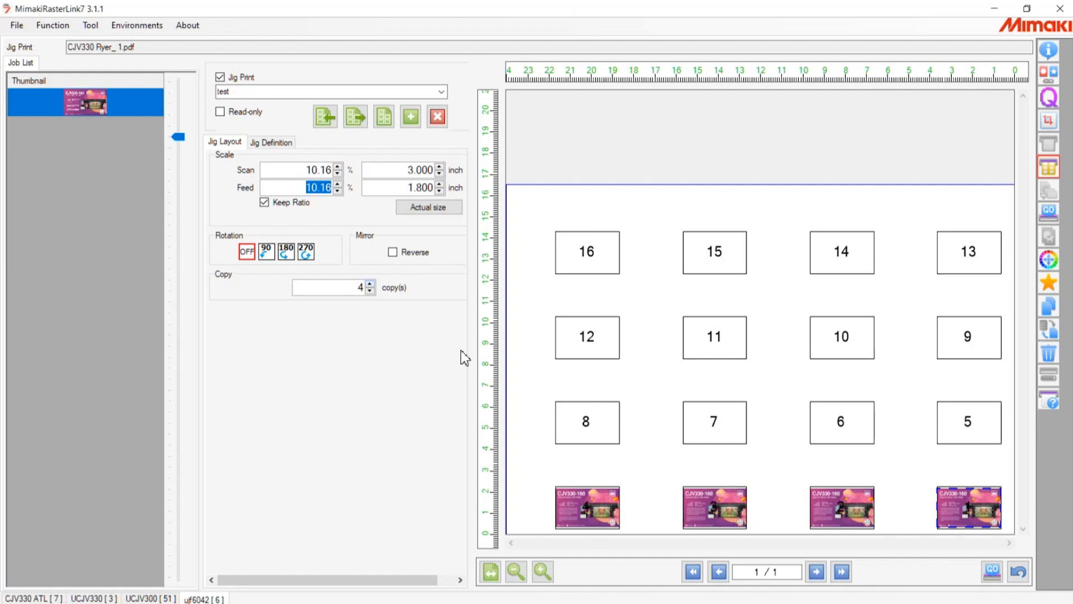
Step: Increase the number of flyer copies on the jig to 11
{"action": "key", "text": "Tab"}
{"action": "key", "text": "Up"}
{"action": "key", "text": "Up"}
{"action": "key", "text": "Up"}
{"action": "key", "text": "Up"}
{"action": "key", "text": "Up"}
{"action": "key", "text": "Up"}
{"action": "key", "text": "Up"}
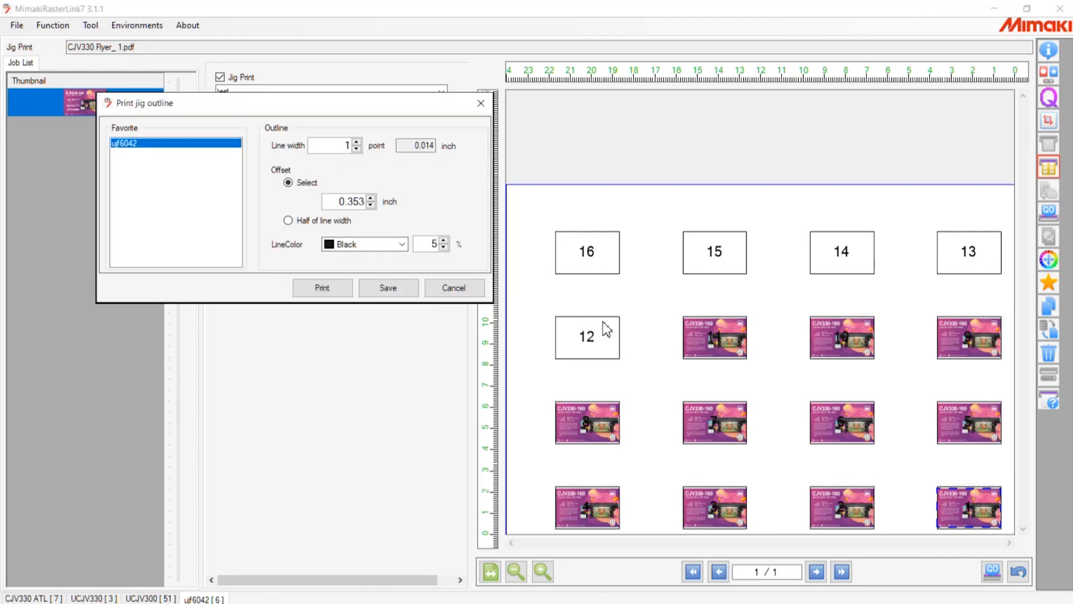
Step: Print the jig outline with the ujf6042 favorite and cancel the file save dialog
{"action": "key", "text": "Return"}
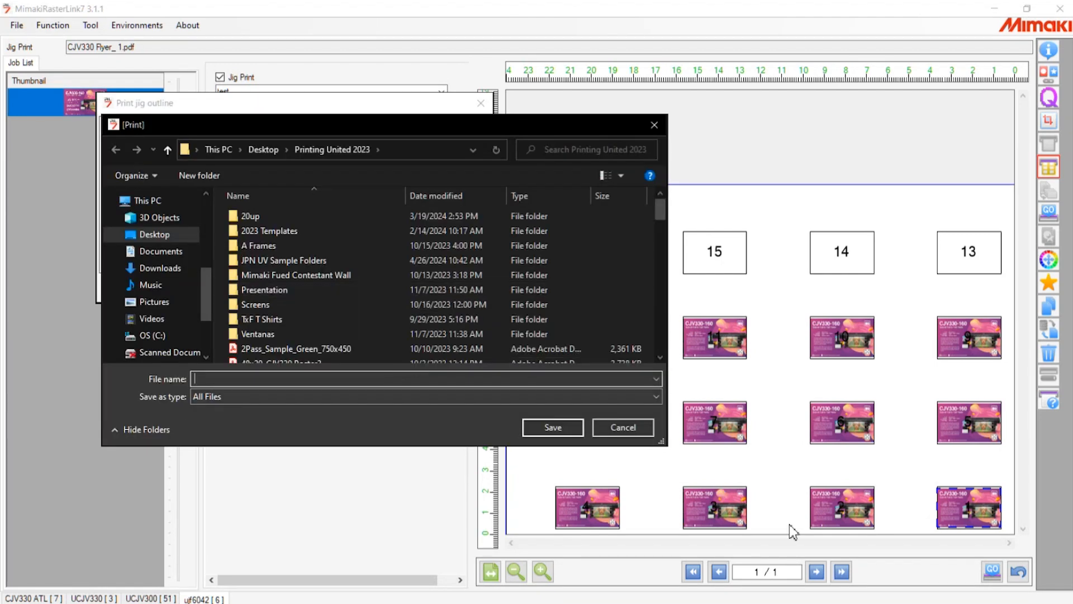
{"action": "key", "text": "Escape"}
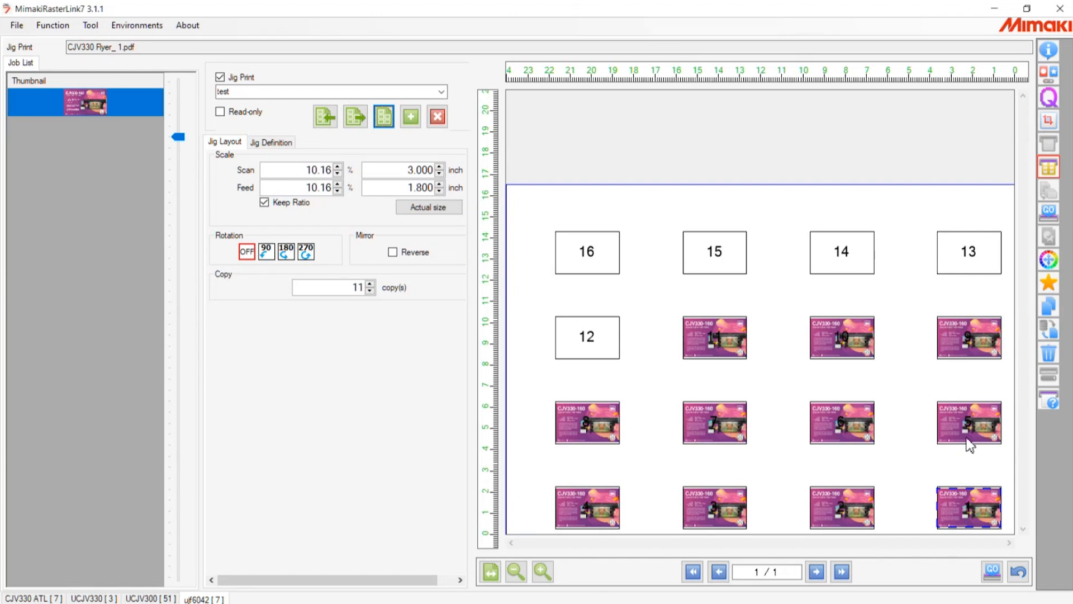
Step: Raise the copies to 16 to fill the jig, and check the list of saved jigs, keeping test
{"action": "key", "text": "Up"}
{"action": "key", "text": "Up"}
{"action": "key", "text": "Up"}
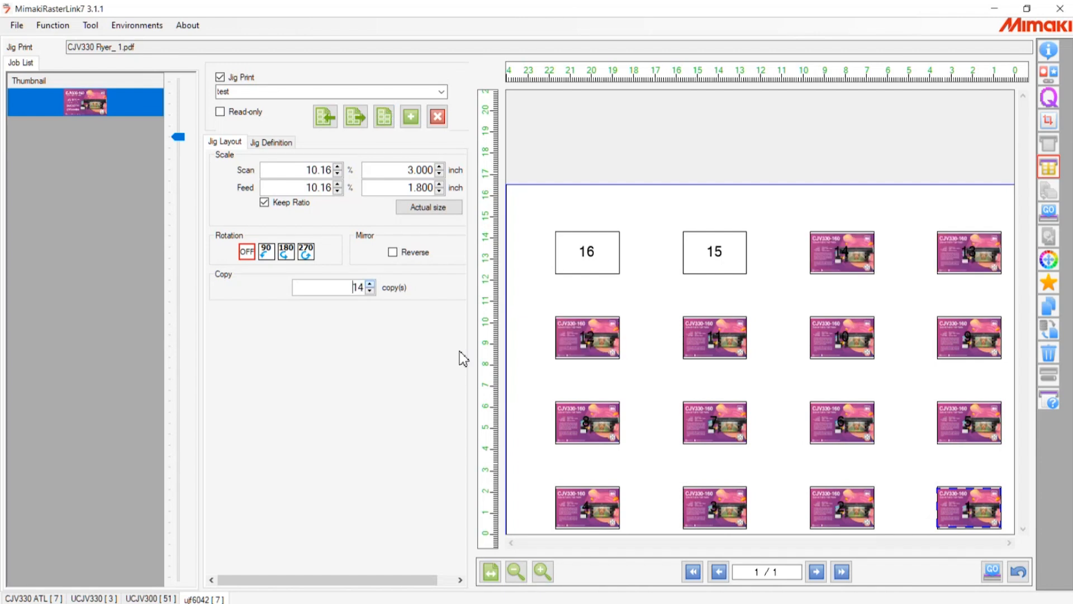
{"action": "key", "text": "Up"}
{"action": "key", "text": "Up"}
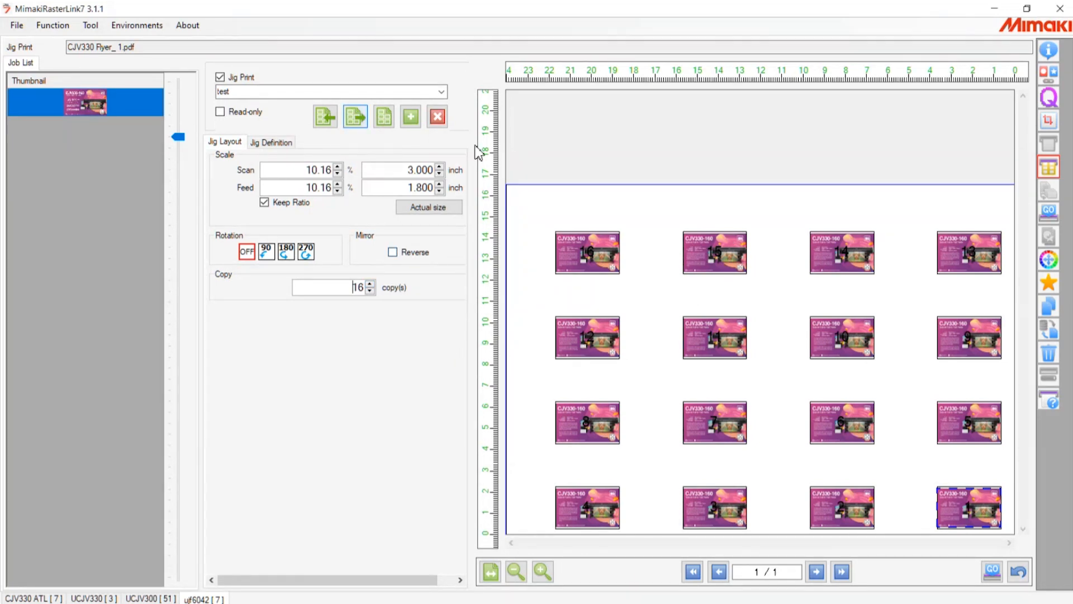
{"action": "left_click", "coordinate": [441, 92]}
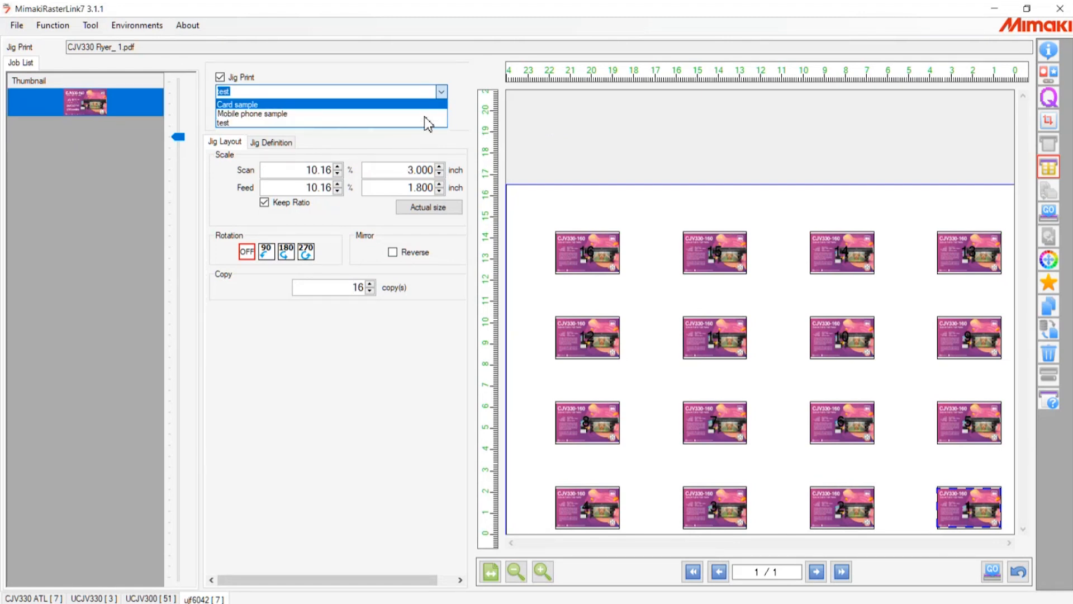
{"action": "left_click", "coordinate": [435, 93]}
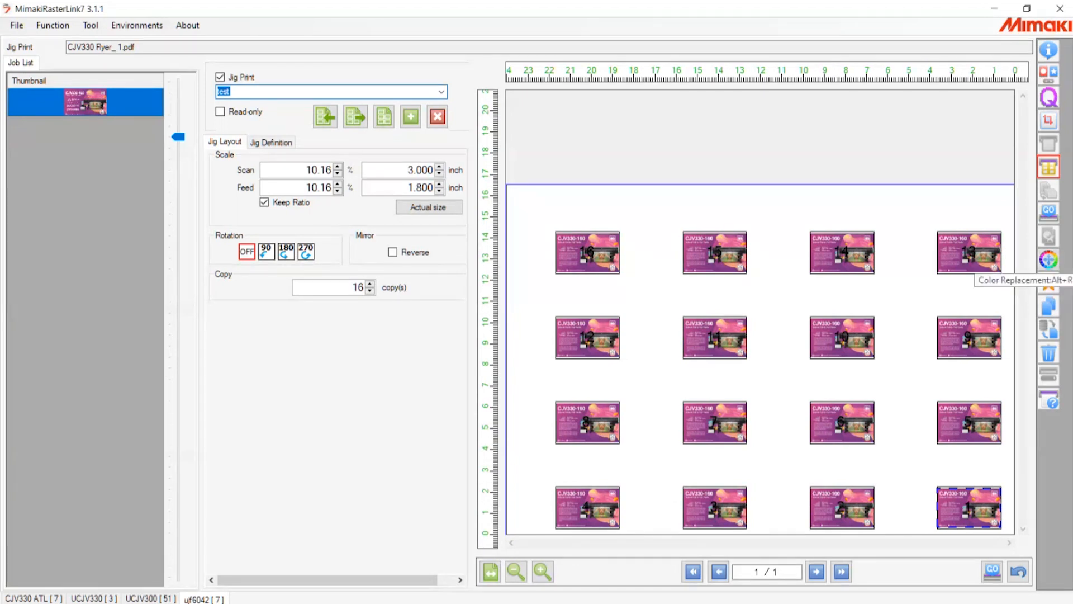
Step: View color replacement for the layered Robo Tokki Backlit Poster job on UCJV330 and check the CJV330 ATL job list
{"action": "left_click", "coordinate": [1049, 259]}
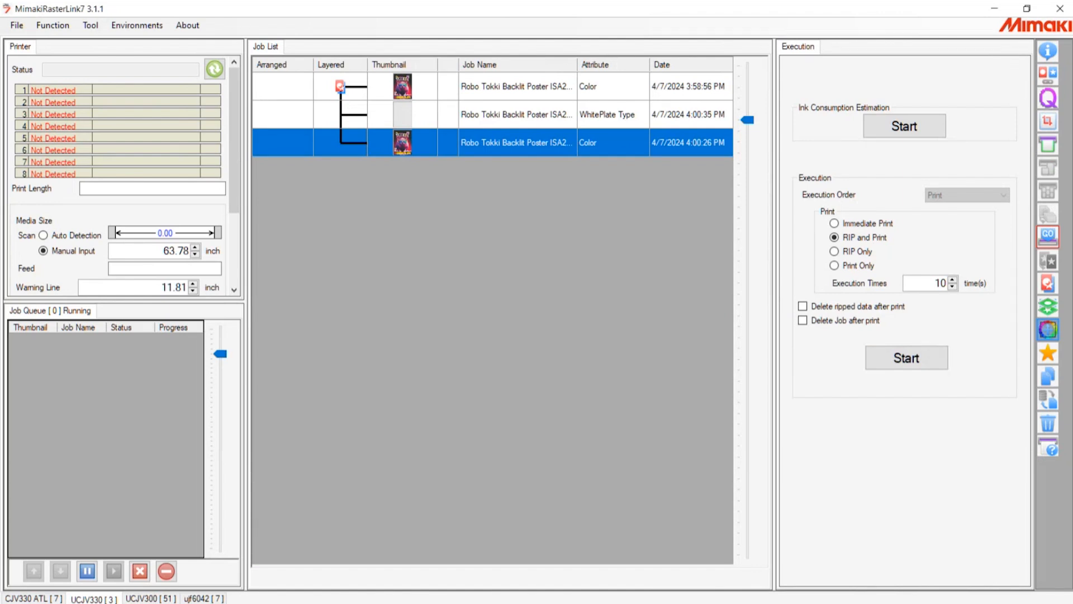
{"action": "left_click", "coordinate": [1048, 329]}
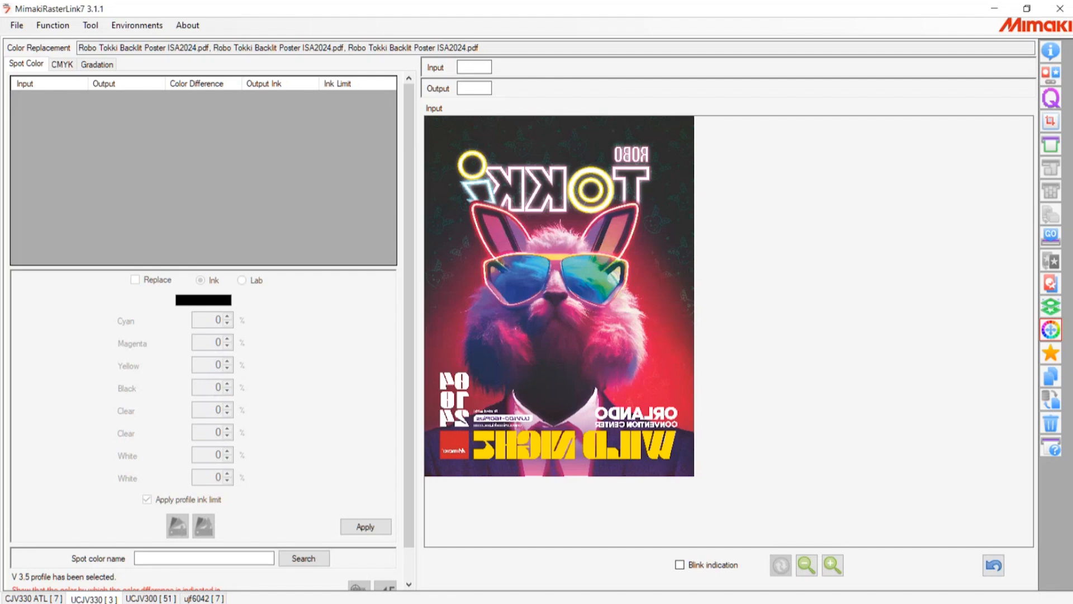
{"action": "left_click", "coordinate": [33, 598]}
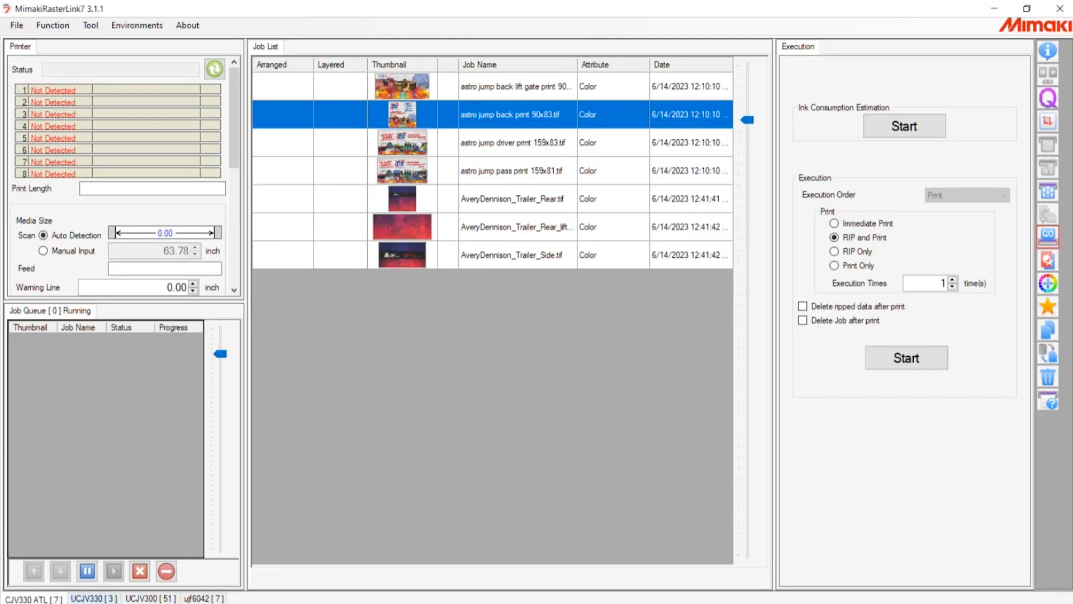
{"action": "left_click", "coordinate": [94, 598]}
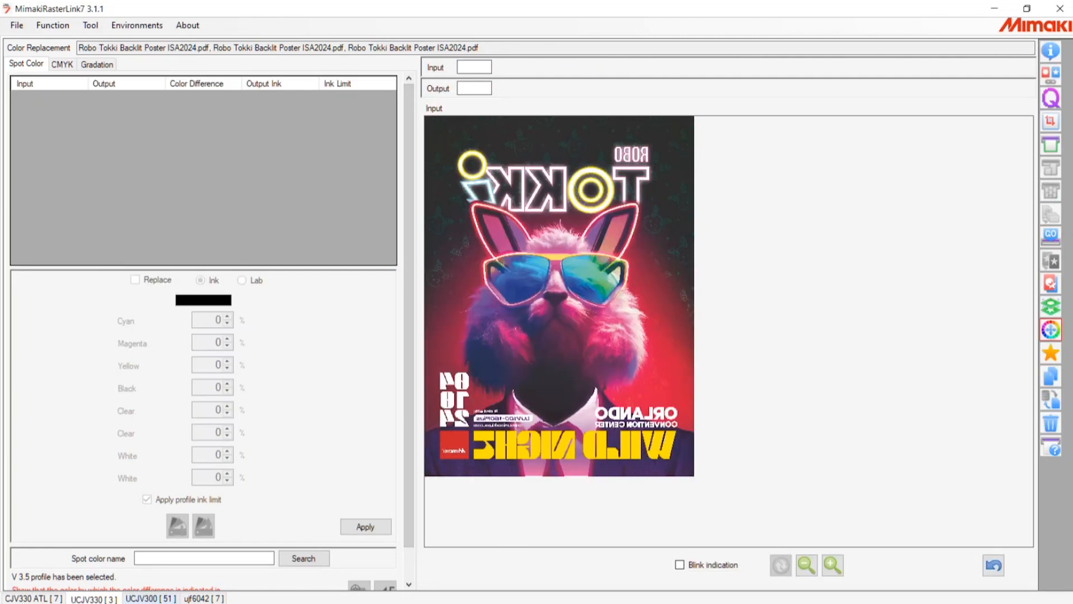
Step: Find the first layered Mimaki letter logo [Recovered] test.eps job among the UCJV300 jobs and select its Color layer
{"action": "left_click", "coordinate": [151, 598]}
{"action": "left_click", "coordinate": [1044, 55]}
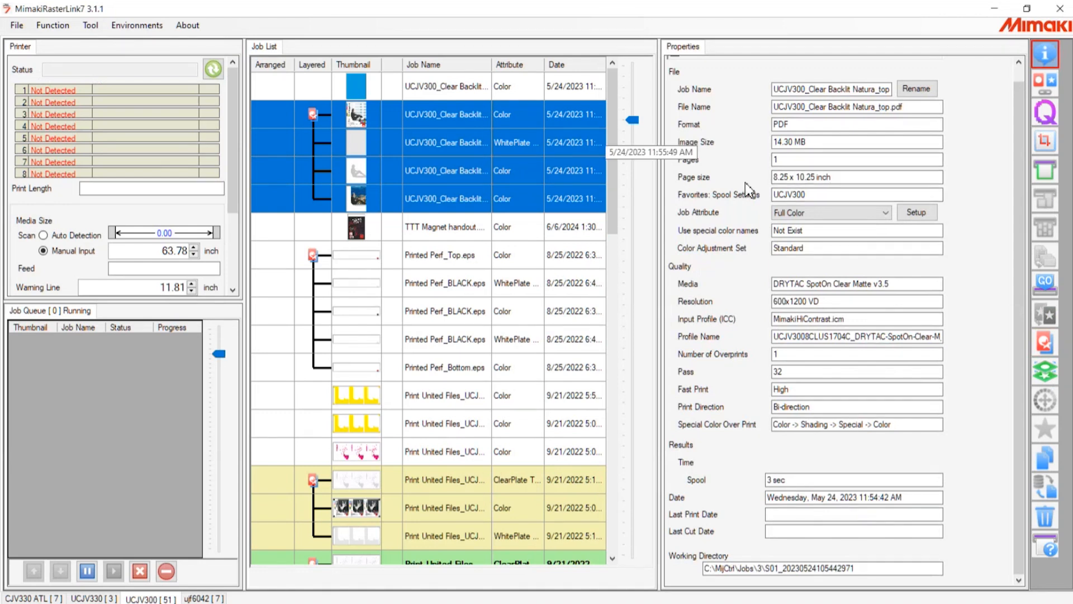
{"action": "scroll", "coordinate": [765, 179], "scroll_direction": "down", "scroll_amount": 5}
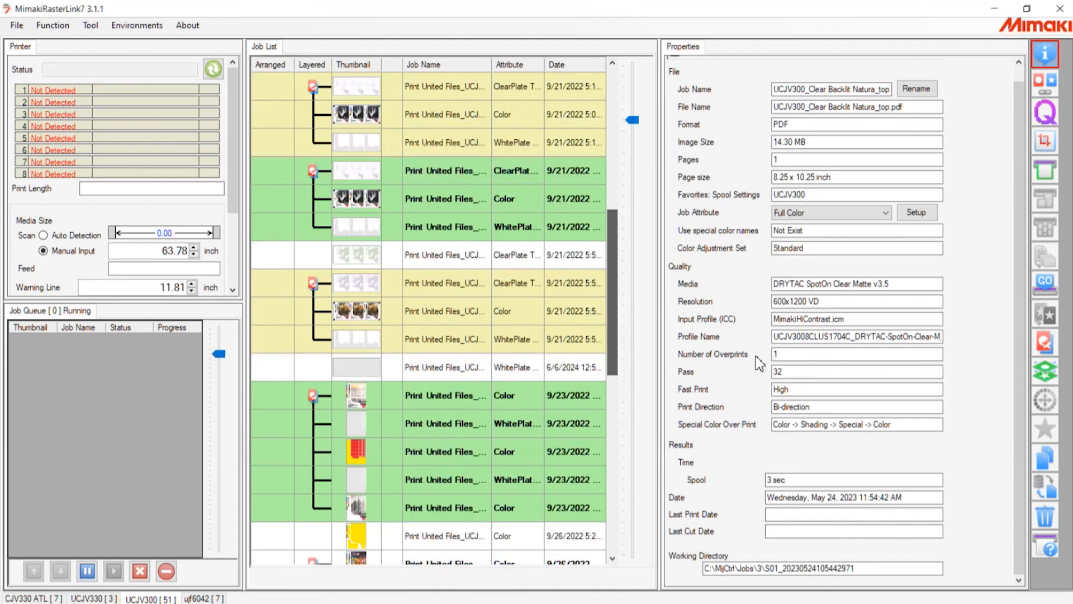
{"action": "scroll", "coordinate": [759, 362], "scroll_direction": "down", "scroll_amount": 8}
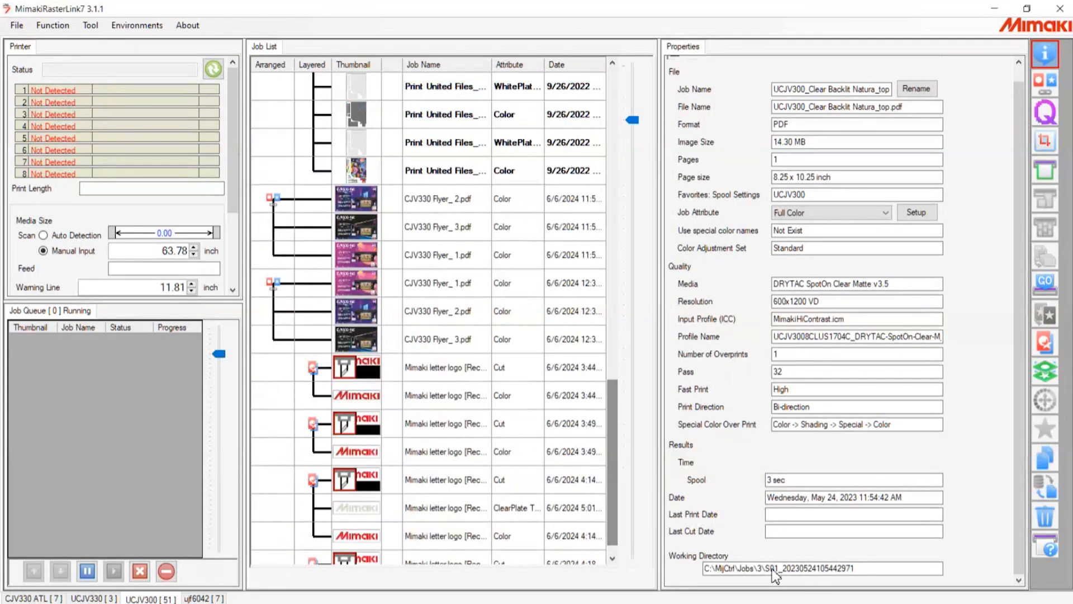
{"action": "left_click", "coordinate": [562, 395]}
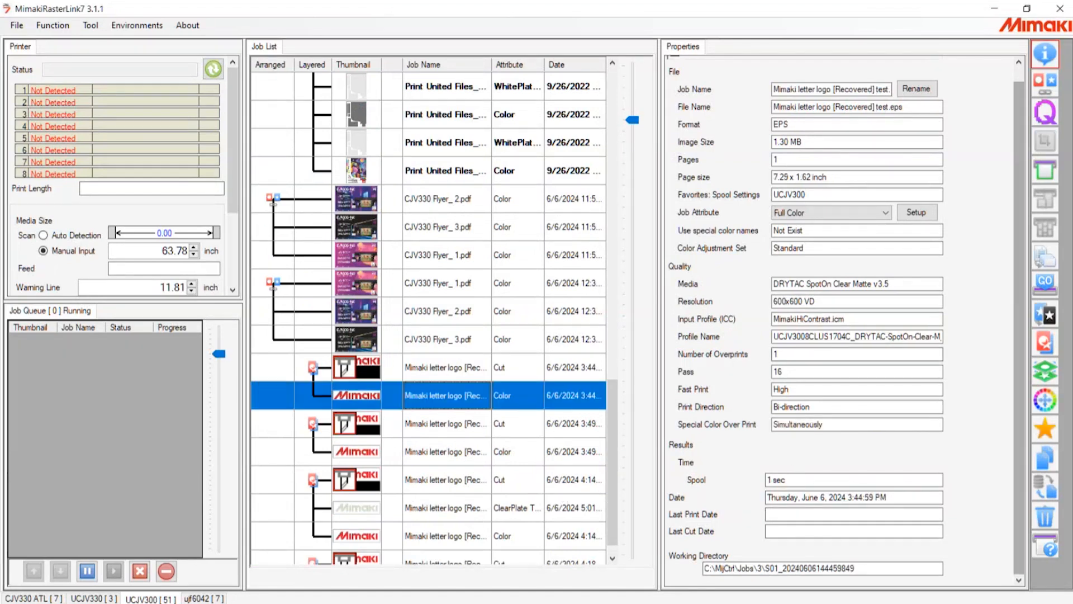
Step: Open color replacement for the selected Mimaki logo job and examine its CMYK and spot color entries
{"action": "left_click", "coordinate": [1045, 400]}
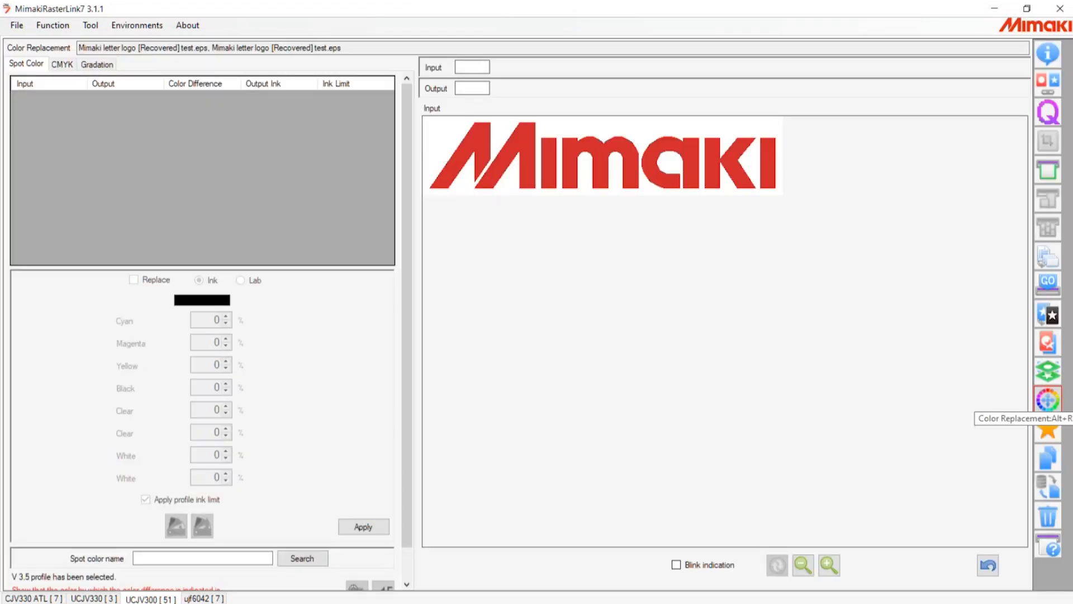
{"action": "left_click", "coordinate": [63, 66]}
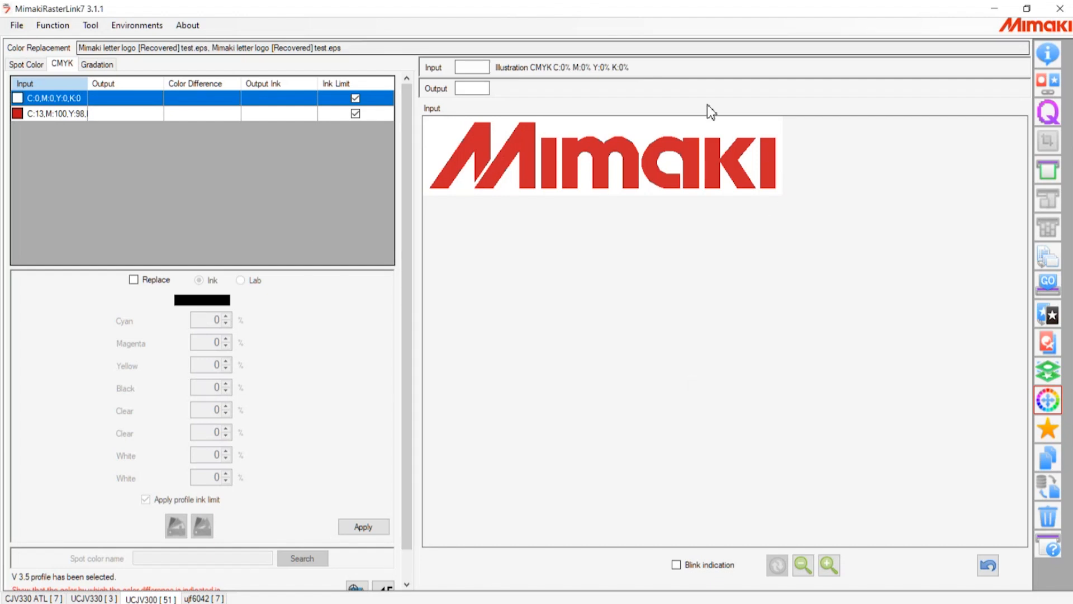
{"action": "left_click", "coordinate": [22, 66]}
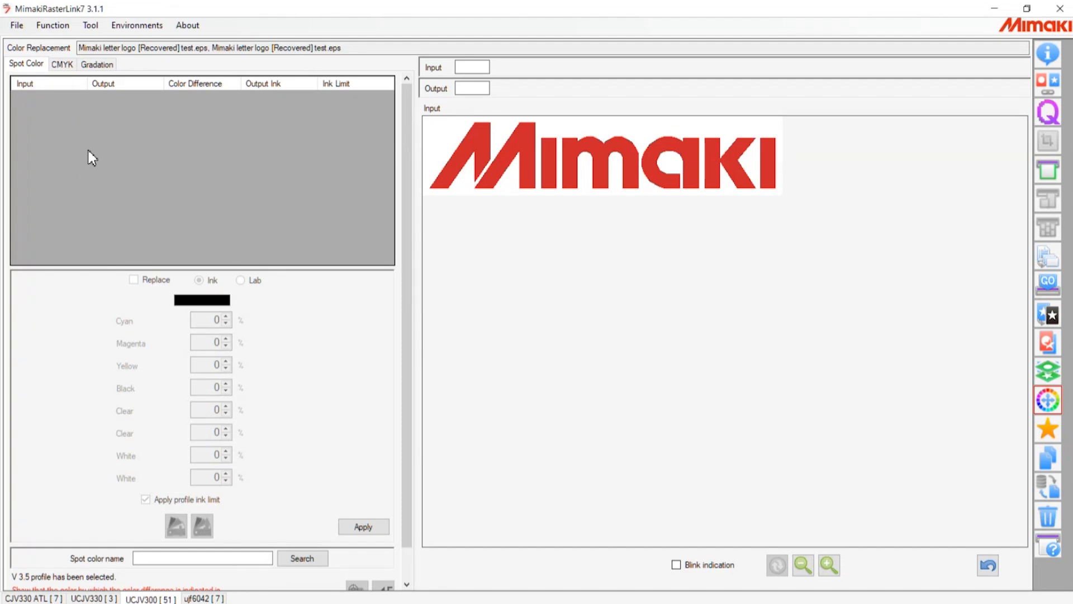
{"action": "left_click", "coordinate": [62, 64]}
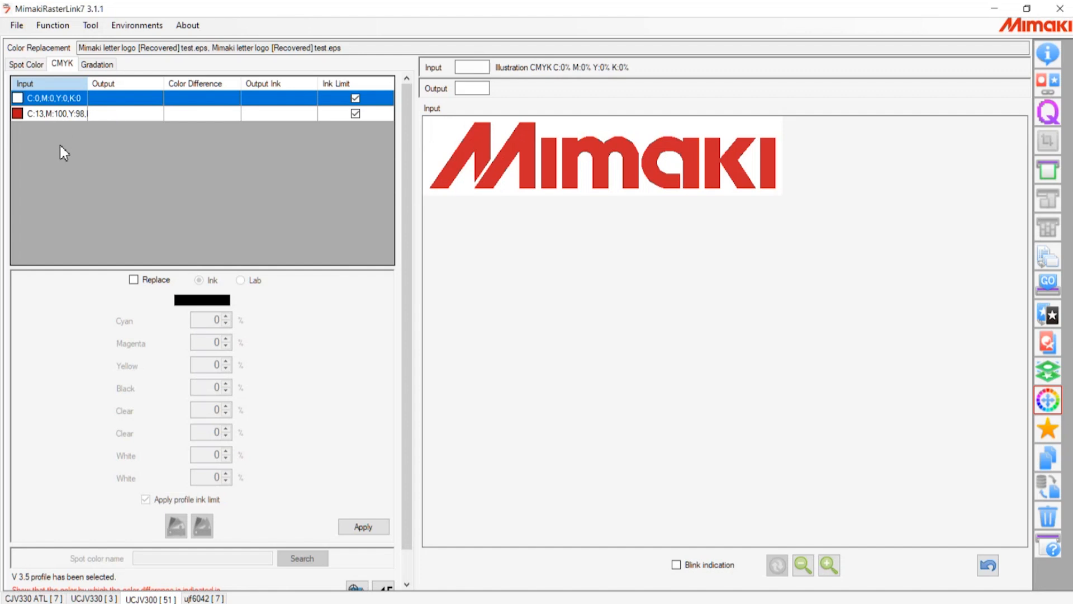
Step: Select the logo's red C:13 M:100 Y:98 K:3 entry, turn on blink indication and enable replacement for it
{"action": "key", "text": "Down"}
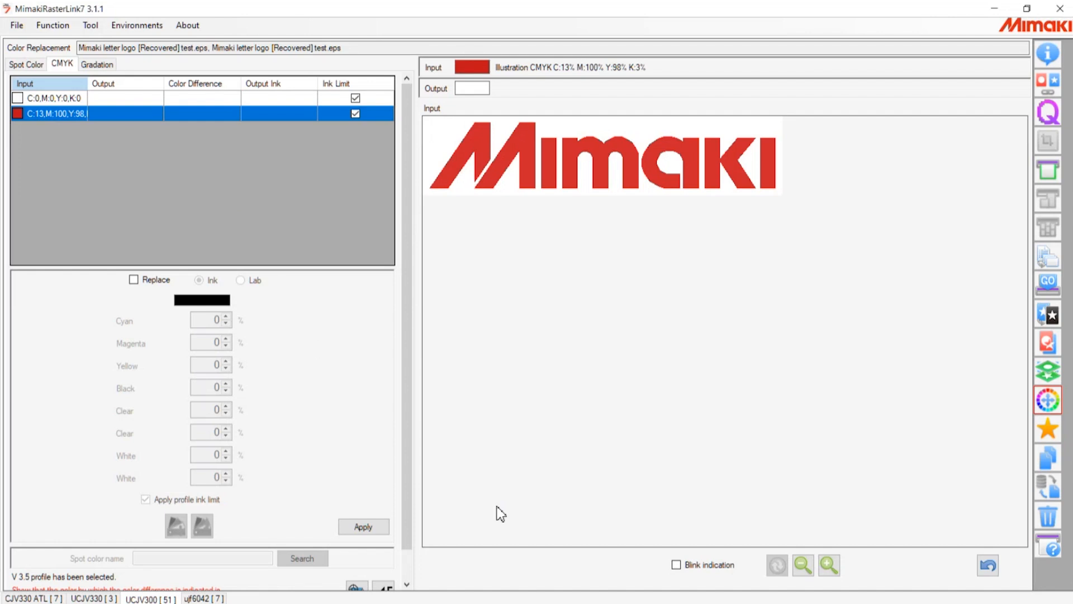
{"action": "left_click", "coordinate": [675, 564]}
{"action": "key", "text": "space"}
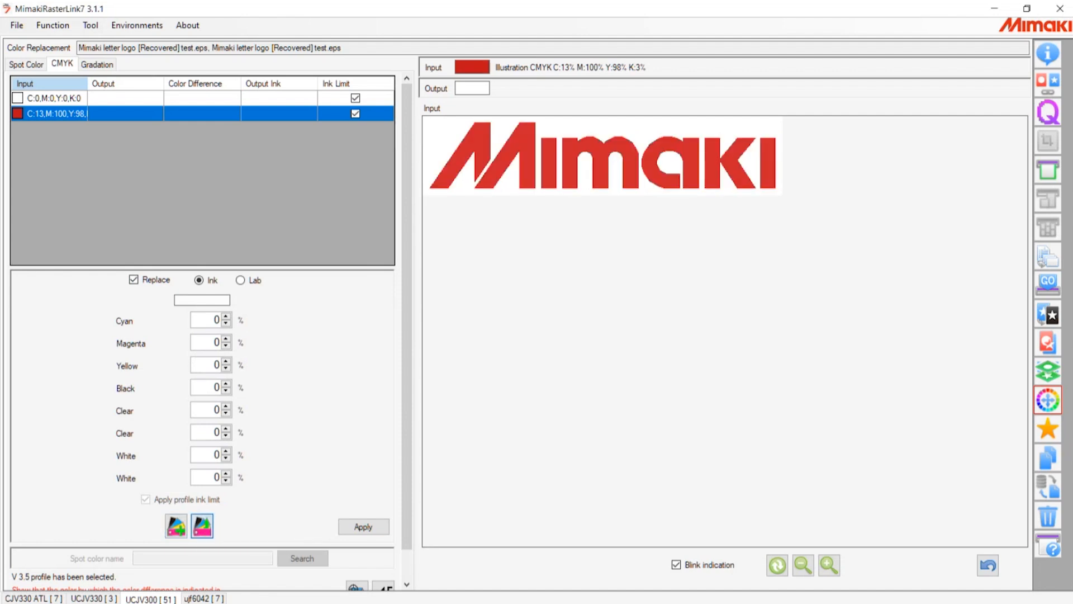
Step: Import PANTONE 185 C from the PANTONE(R) Solid Coated-V4 collection as the red entry's output color, and widen the input column
{"action": "left_click", "coordinate": [202, 525]}
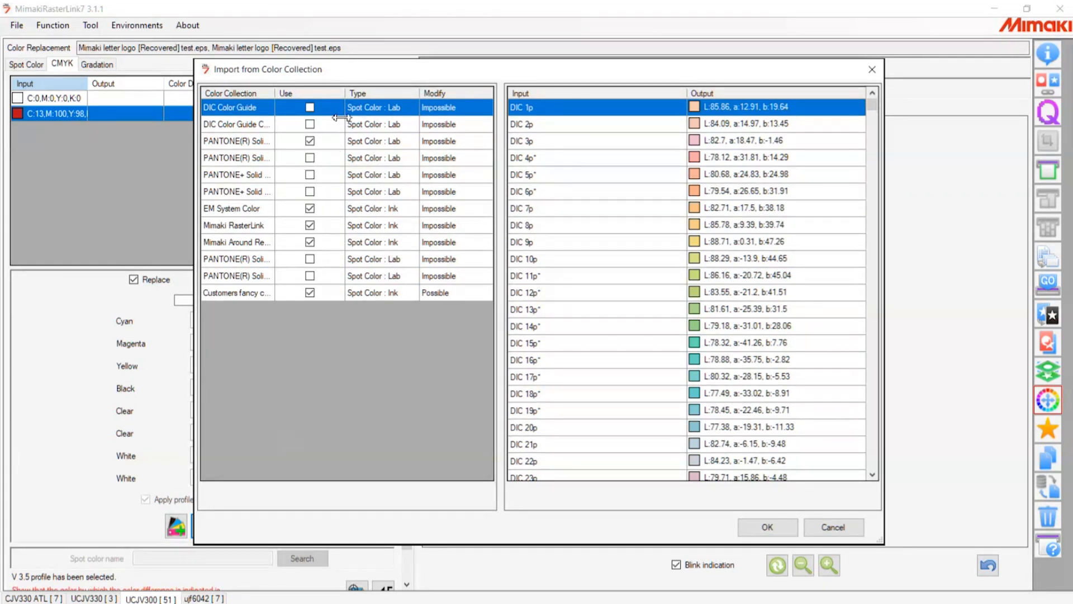
{"action": "left_click_drag", "start_coordinate": [274, 117], "coordinate": [338, 117]}
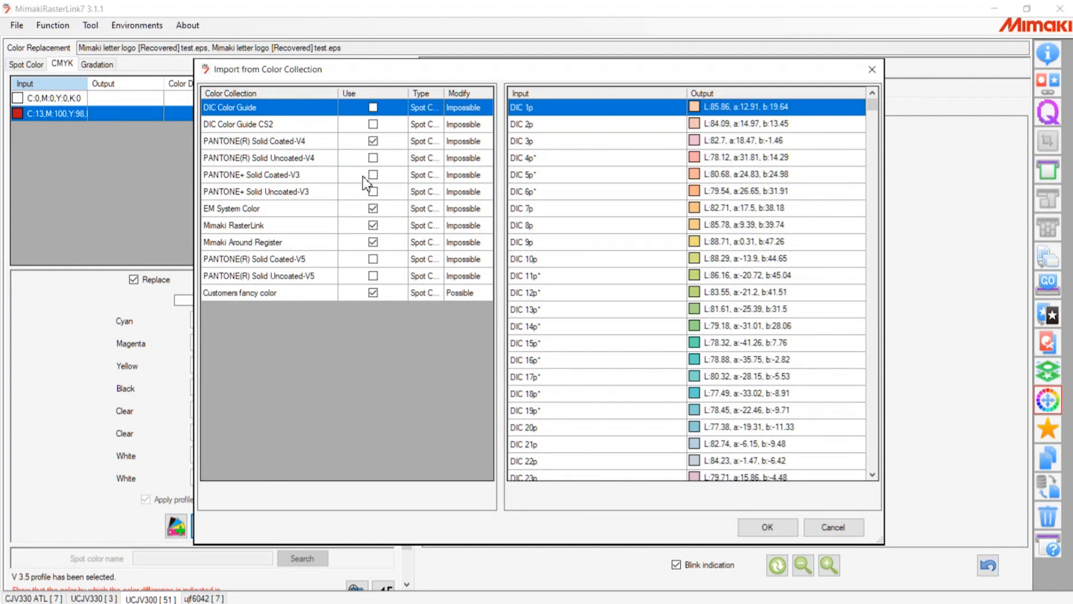
{"action": "left_click", "coordinate": [290, 141]}
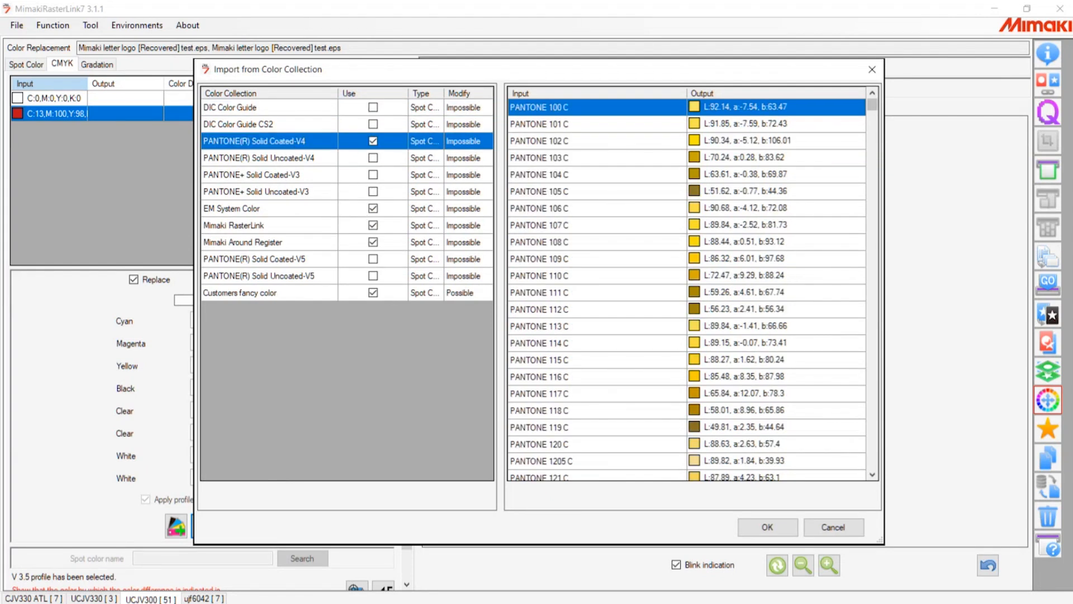
{"action": "mouse_move", "coordinate": [871, 105]}
{"action": "left_mouse_down"}
{"action": "mouse_move", "coordinate": [872, 313]}
{"action": "mouse_move", "coordinate": [872, 124]}
{"action": "left_mouse_up"}
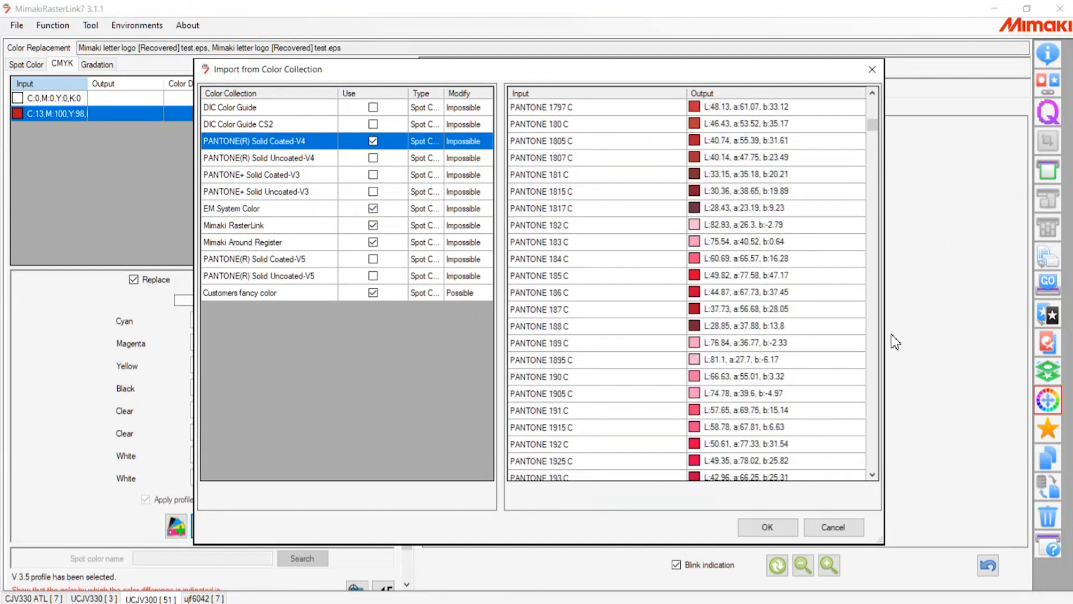
{"action": "left_click", "coordinate": [714, 276]}
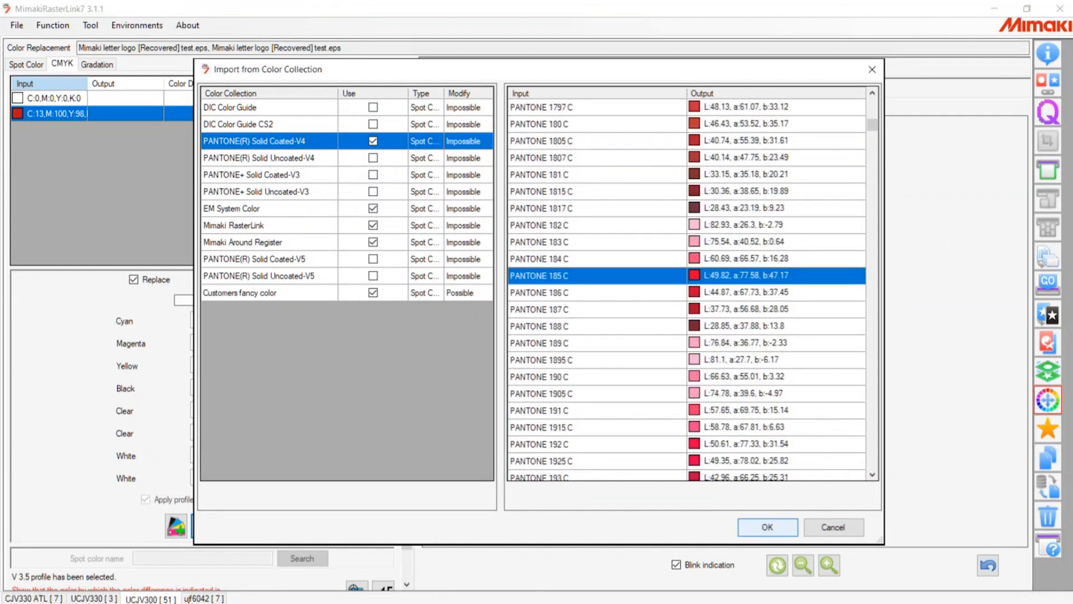
{"action": "left_click", "coordinate": [766, 527]}
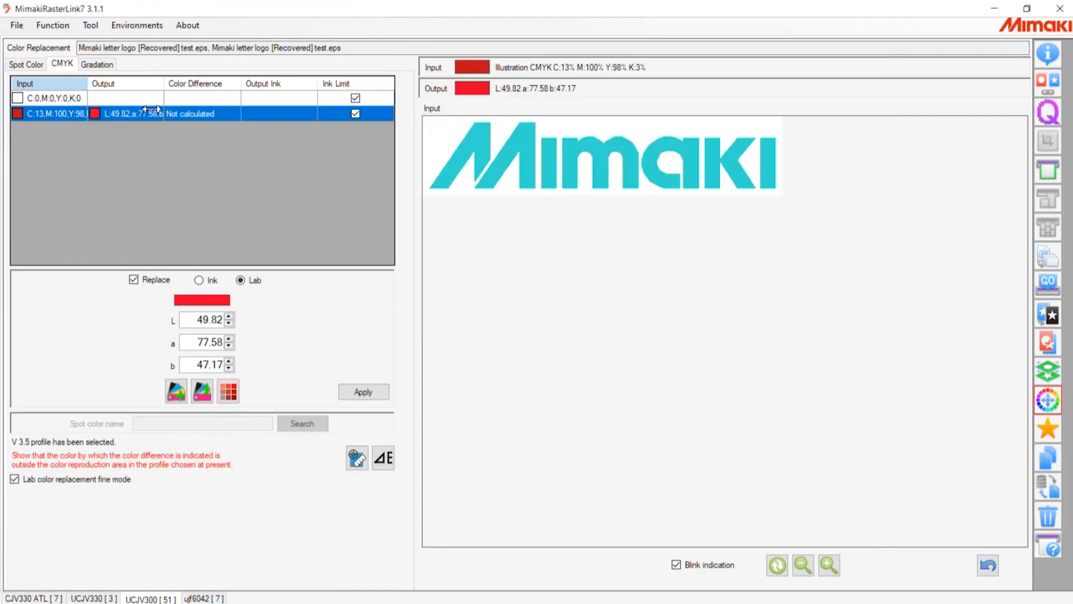
{"action": "left_click_drag", "start_coordinate": [116, 100], "coordinate": [119, 100]}
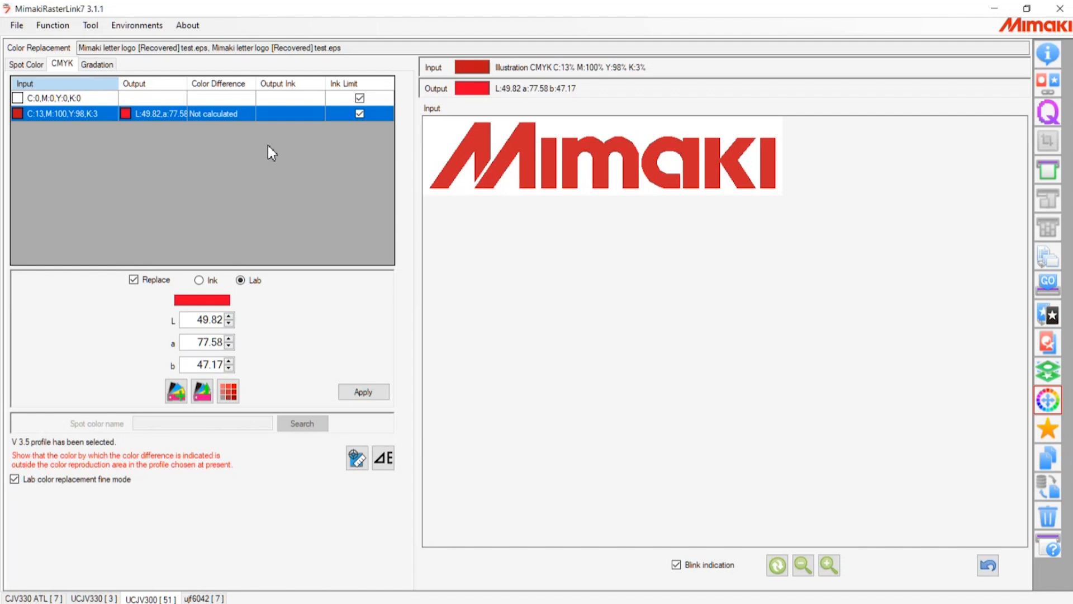
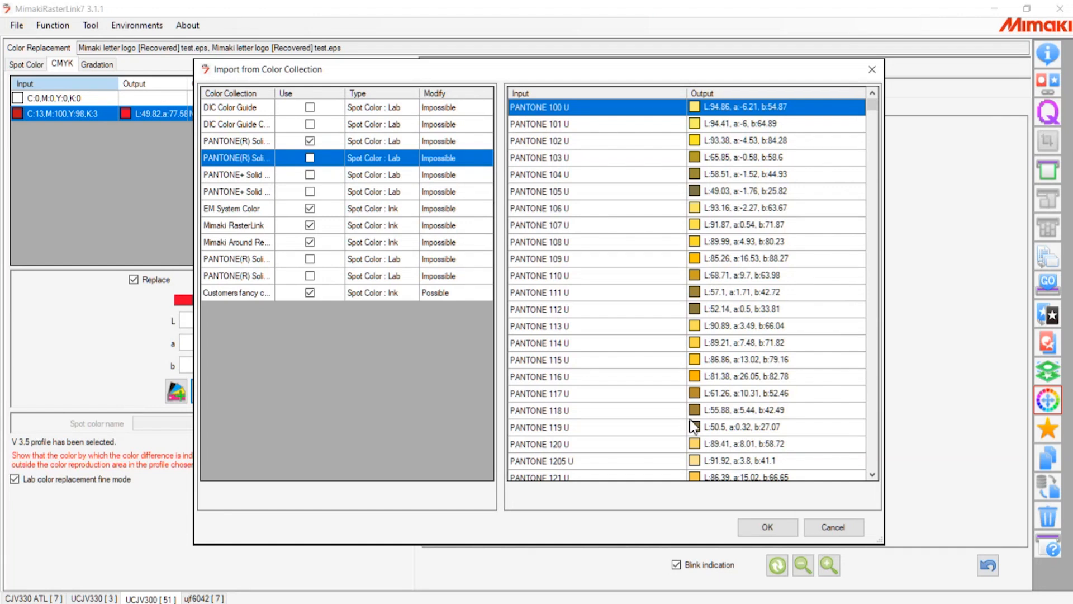
Step: Compare PANTONE 185 in the PANTONE(R) Solid Uncoated-V4 and Solid Coated-V4 collections, and close the color collection import
{"action": "scroll", "coordinate": [693, 427], "scroll_direction": "down", "scroll_amount": 20}
{"action": "scroll", "coordinate": [727, 435], "scroll_direction": "up", "scroll_amount": 3}
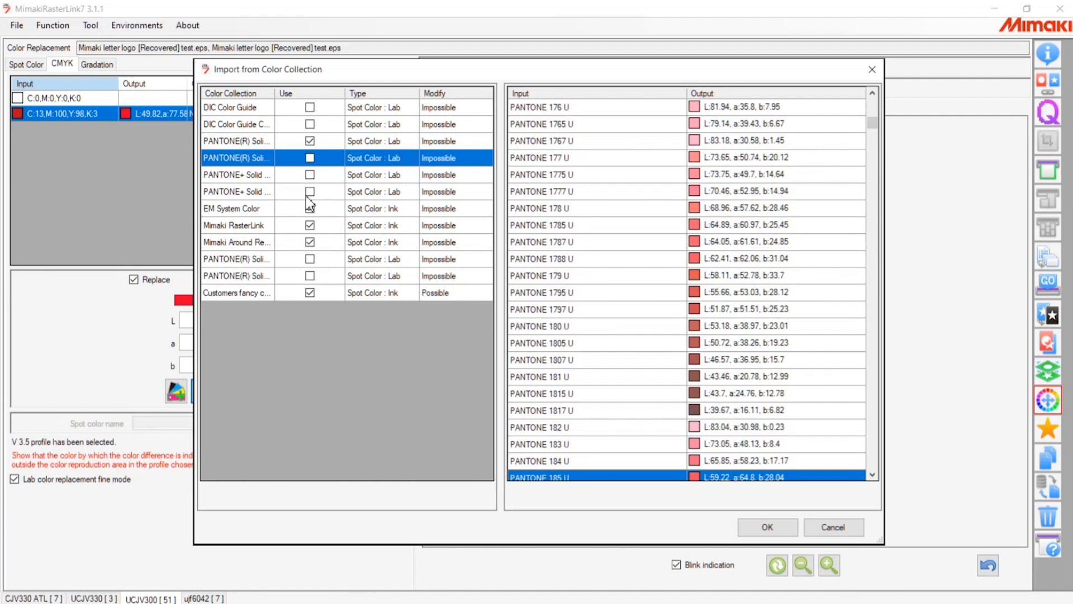
{"action": "key", "text": "Up"}
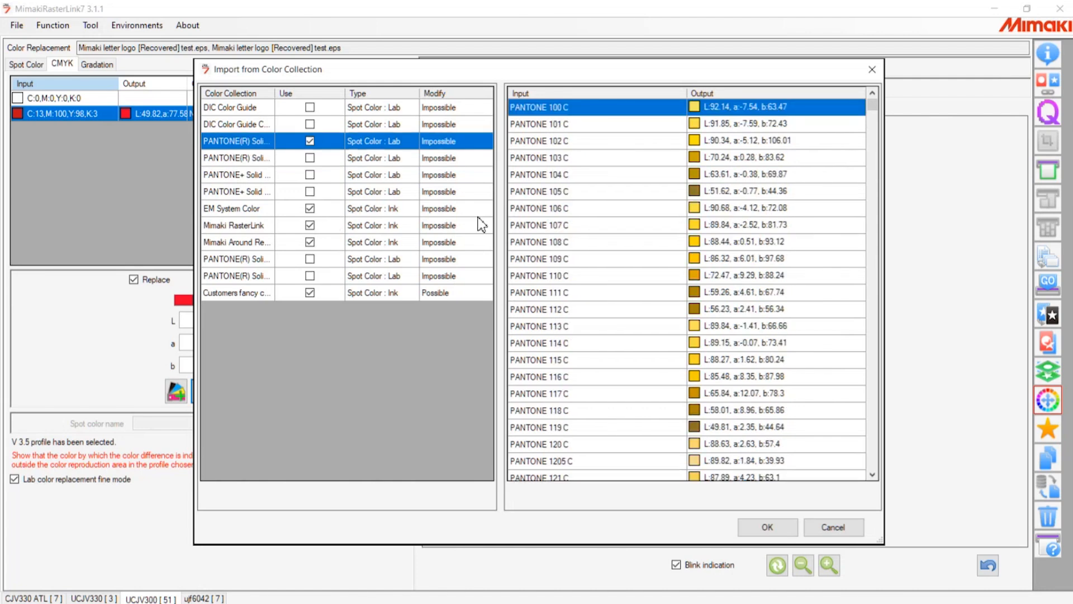
{"action": "scroll", "coordinate": [693, 289], "scroll_direction": "down", "scroll_amount": 20}
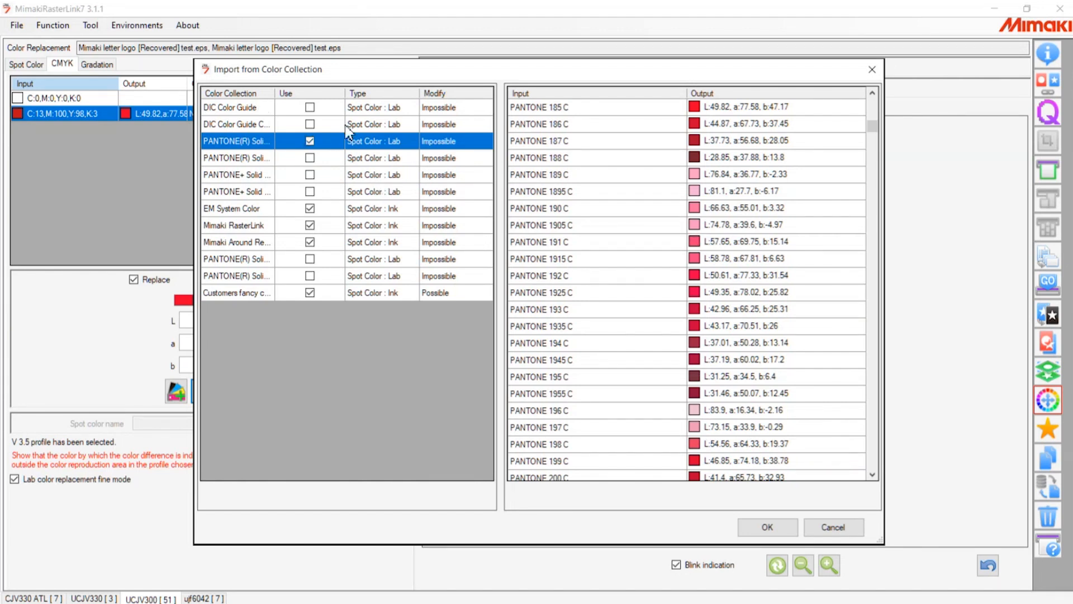
{"action": "left_click_drag", "start_coordinate": [344, 116], "coordinate": [484, 125]}
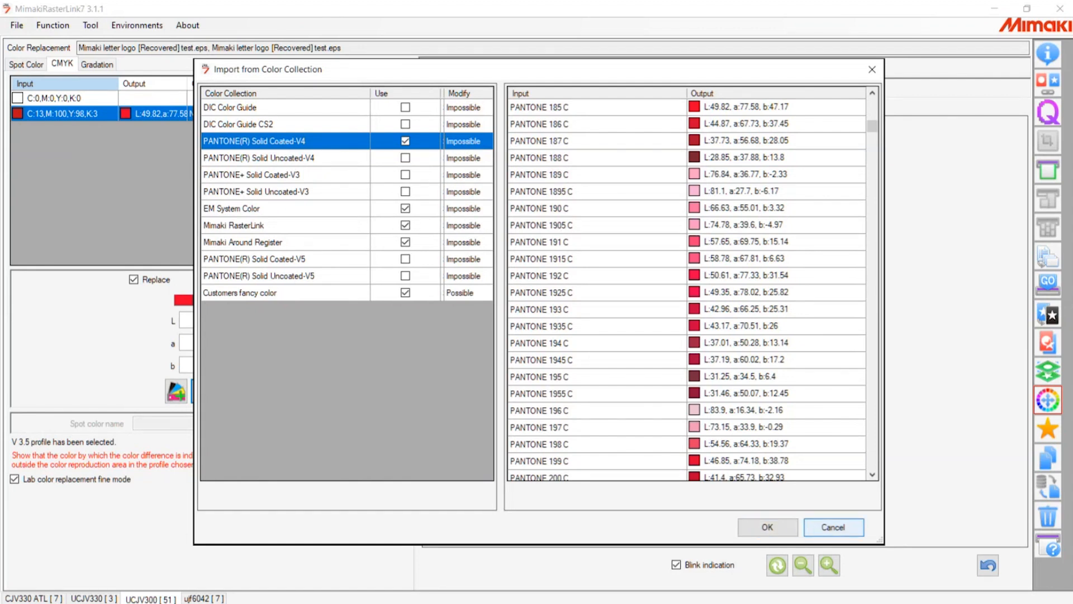
{"action": "left_click", "coordinate": [767, 527]}
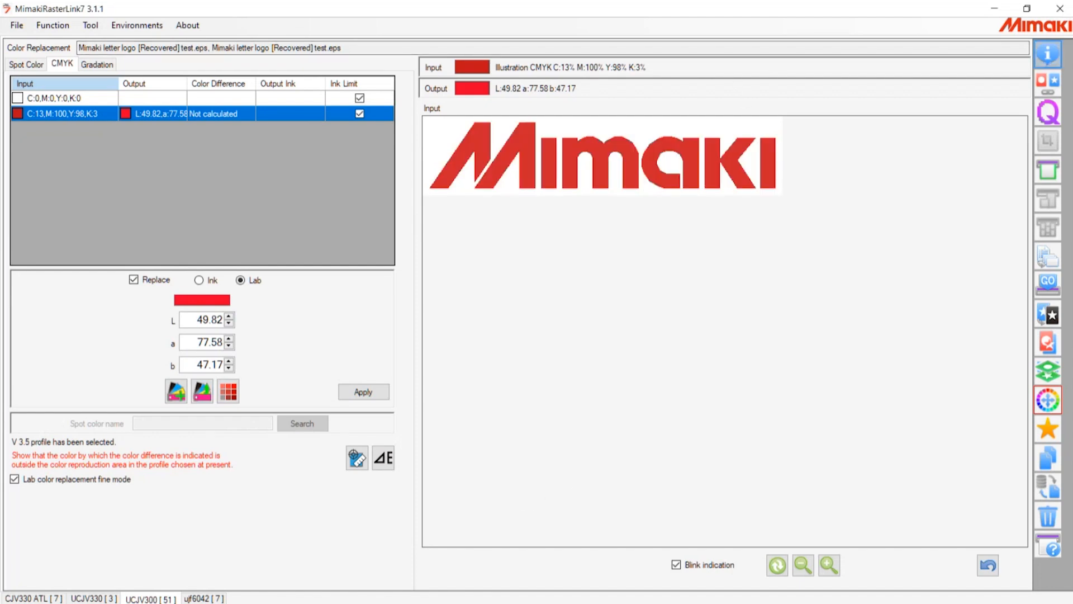
Step: Examine the CMYK replacement entries of the Print United Files Color layer with blink indication on, and return to the job properties
{"action": "left_click", "coordinate": [1047, 53]}
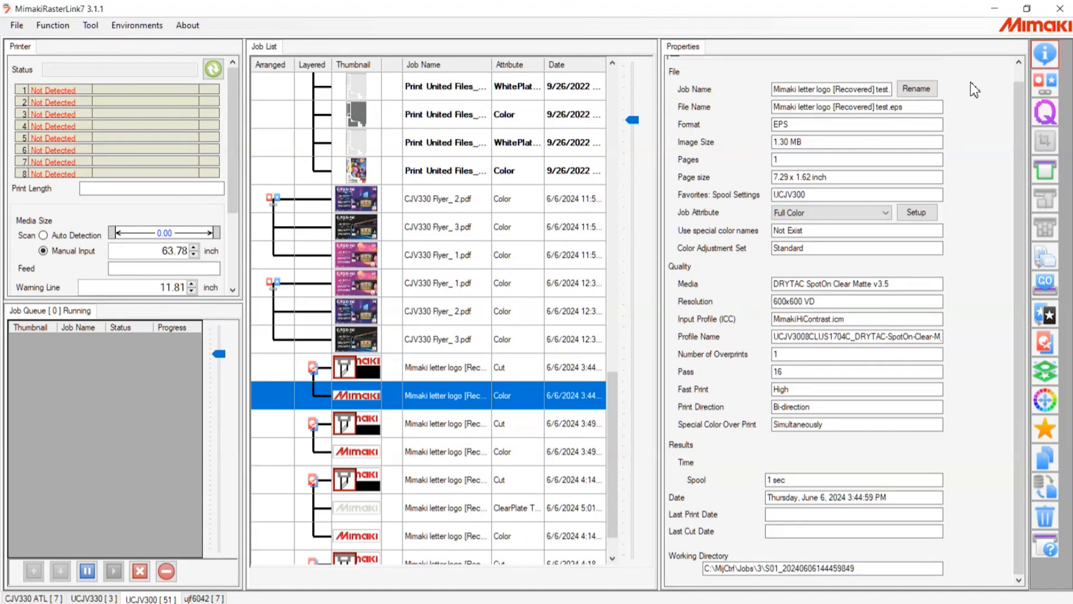
{"action": "left_click", "coordinate": [559, 171]}
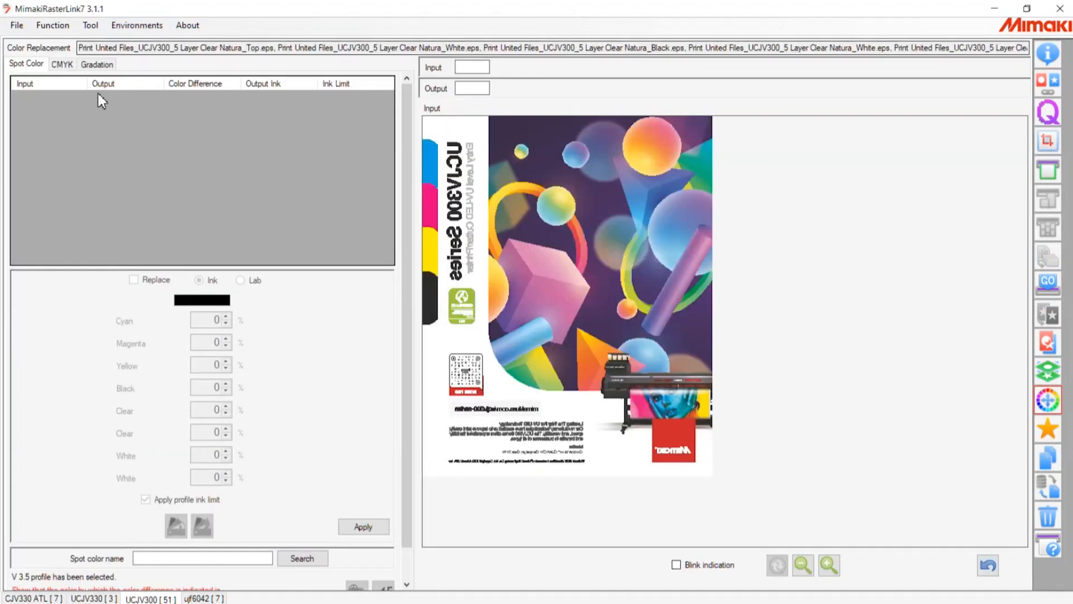
{"action": "left_click", "coordinate": [67, 65]}
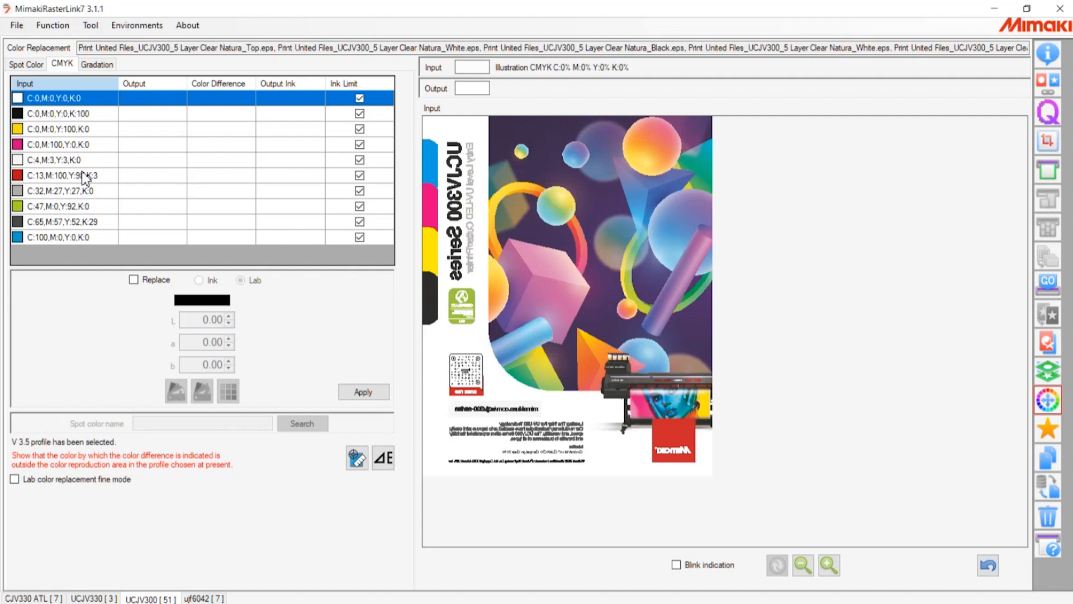
{"action": "key", "text": "Down"}
{"action": "key", "text": "Down"}
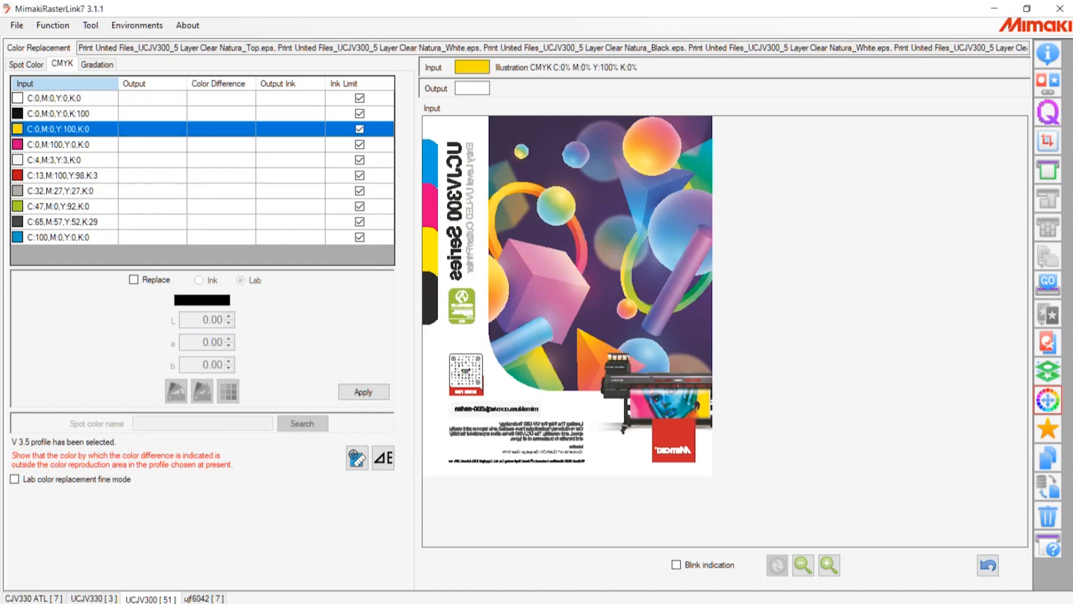
{"action": "left_click", "coordinate": [676, 565]}
{"action": "key", "text": "Down"}
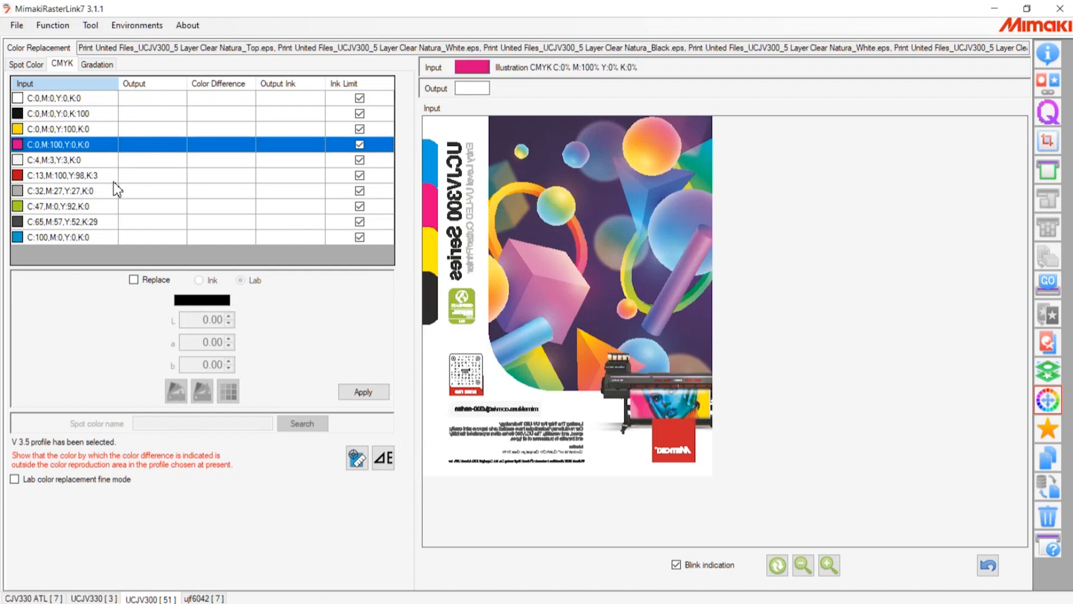
{"action": "key", "text": "Down"}
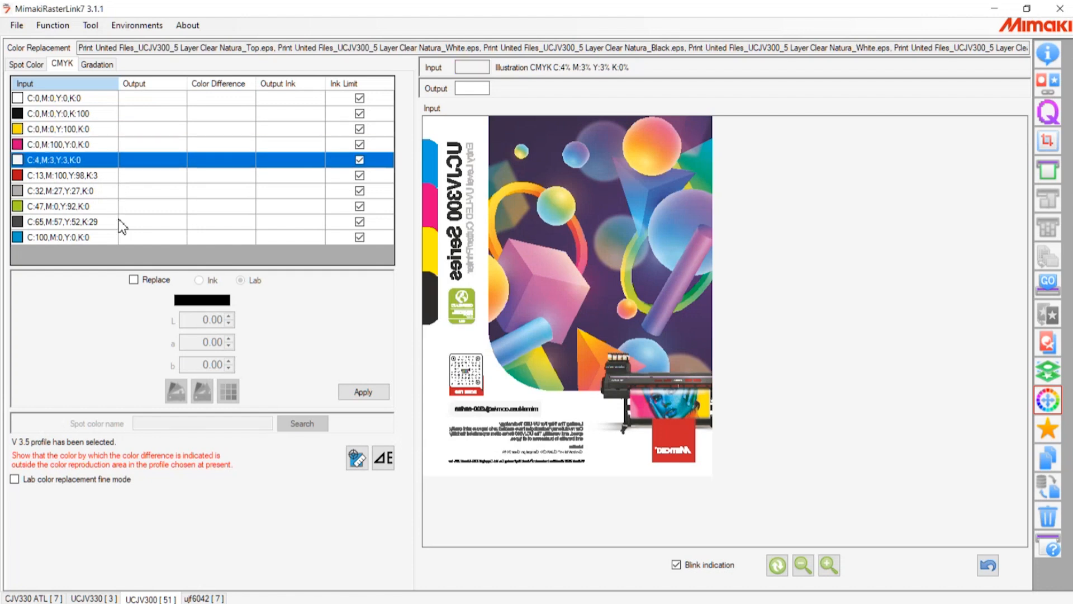
{"action": "key", "text": "Down"}
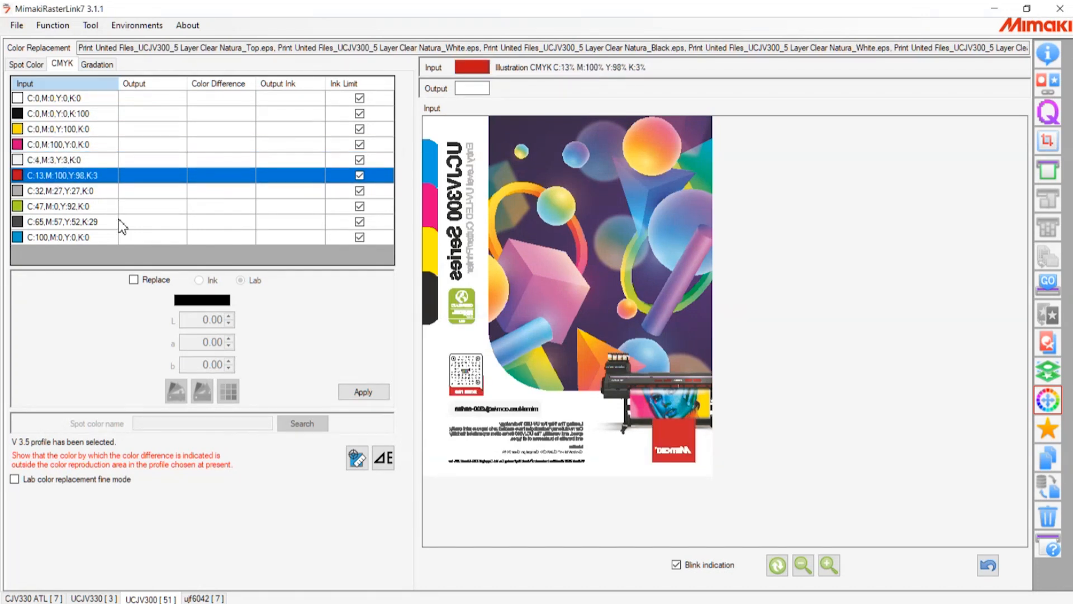
{"action": "left_click", "coordinate": [1048, 53]}
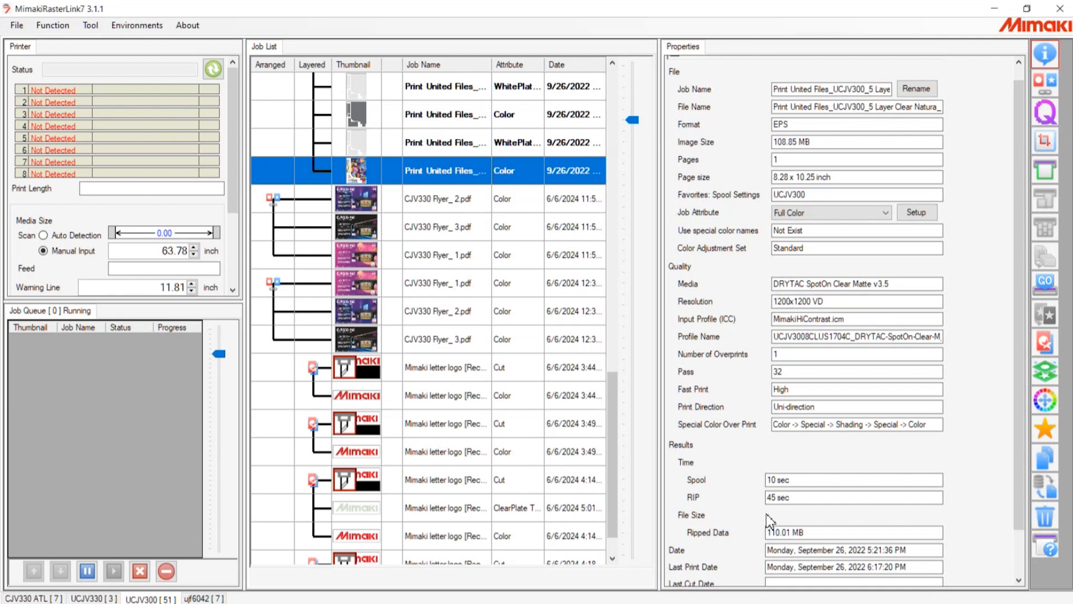
Step: Select the Color layer of Mimaki letter logo [Recovered] test 2.eps and set its special plate ink to White
{"action": "left_click", "coordinate": [484, 451]}
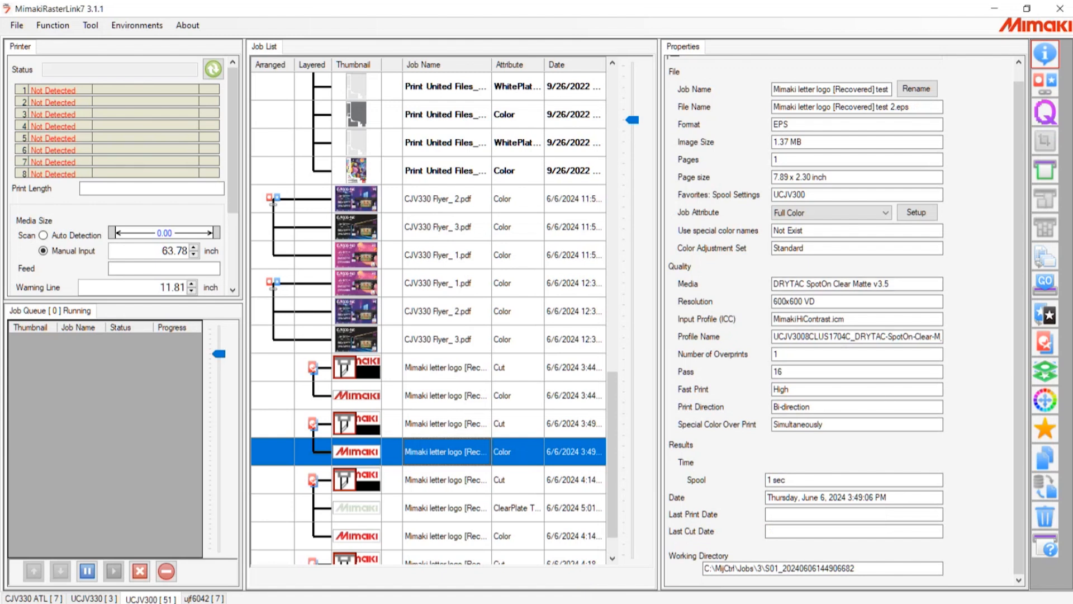
{"action": "left_click", "coordinate": [1045, 170]}
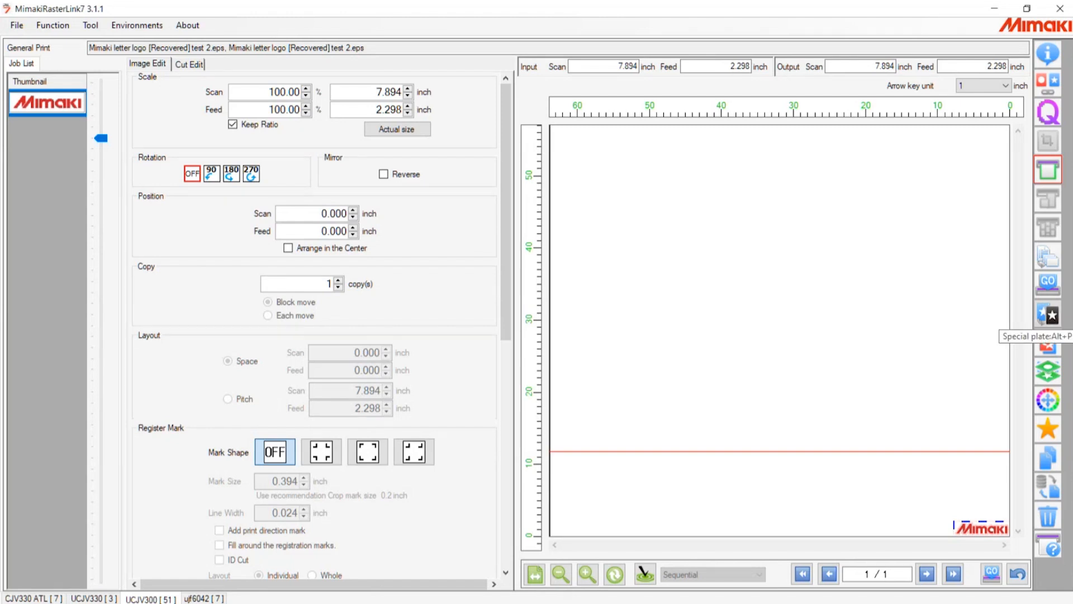
{"action": "left_click", "coordinate": [1048, 314]}
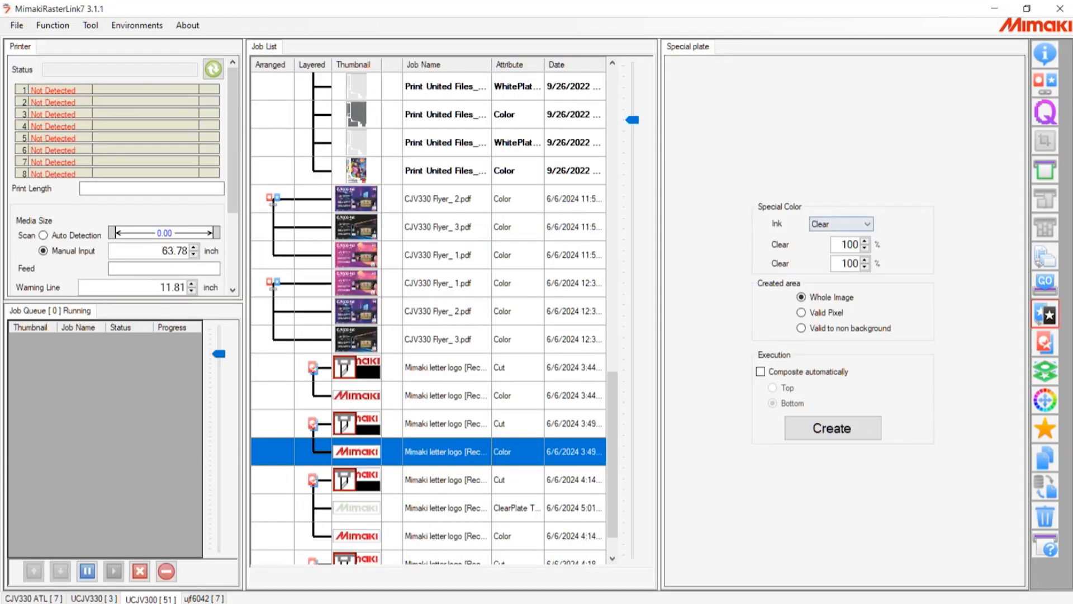
{"action": "left_click", "coordinate": [841, 224]}
{"action": "key", "text": "Return"}
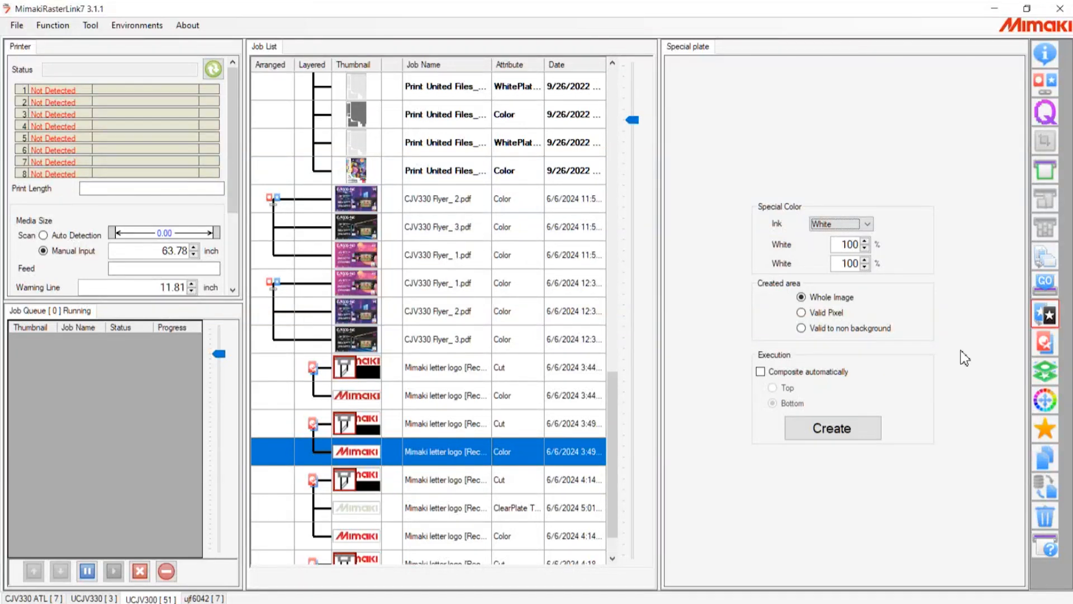
{"action": "key", "text": "alt+Down"}
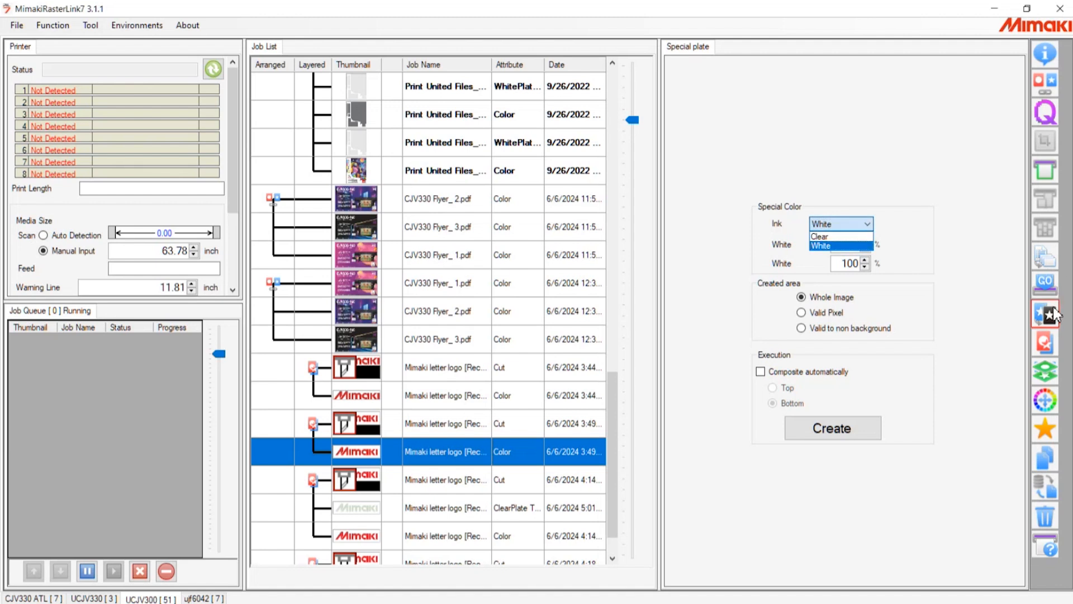
{"action": "key", "text": "Escape"}
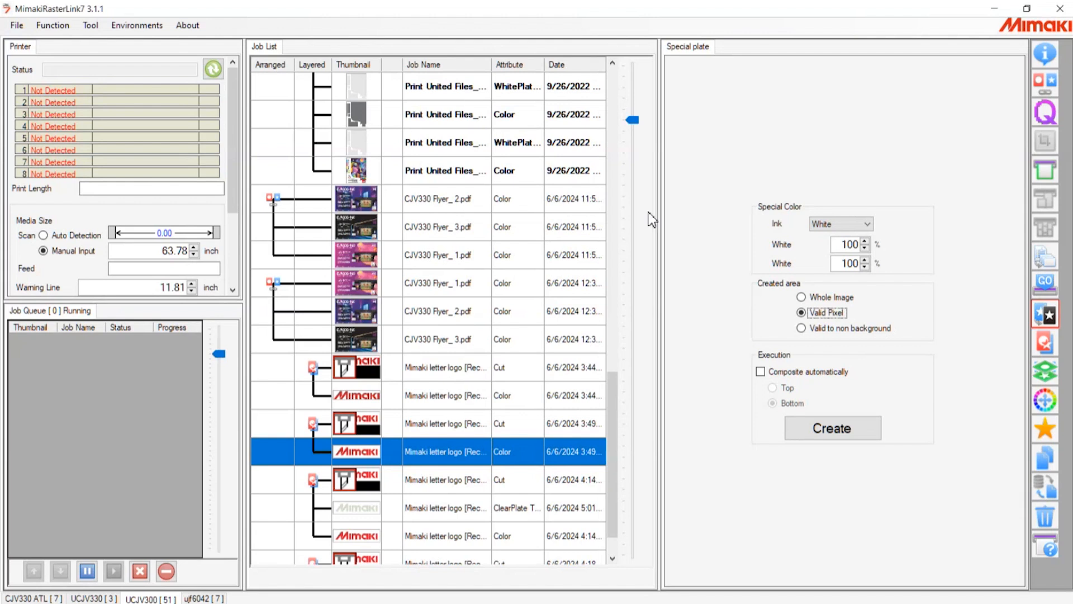
Step: Create the White plate with the area Valid to non background, composited automatically at the bottom of the layered job
{"action": "key", "text": "Down"}
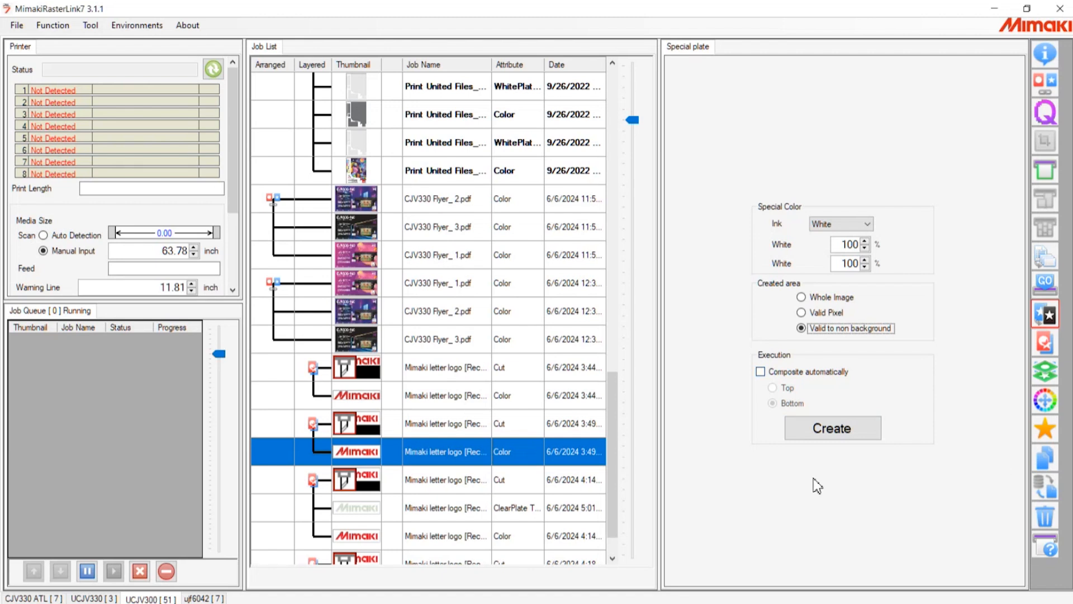
{"action": "key", "text": "Tab"}
{"action": "key", "text": "space"}
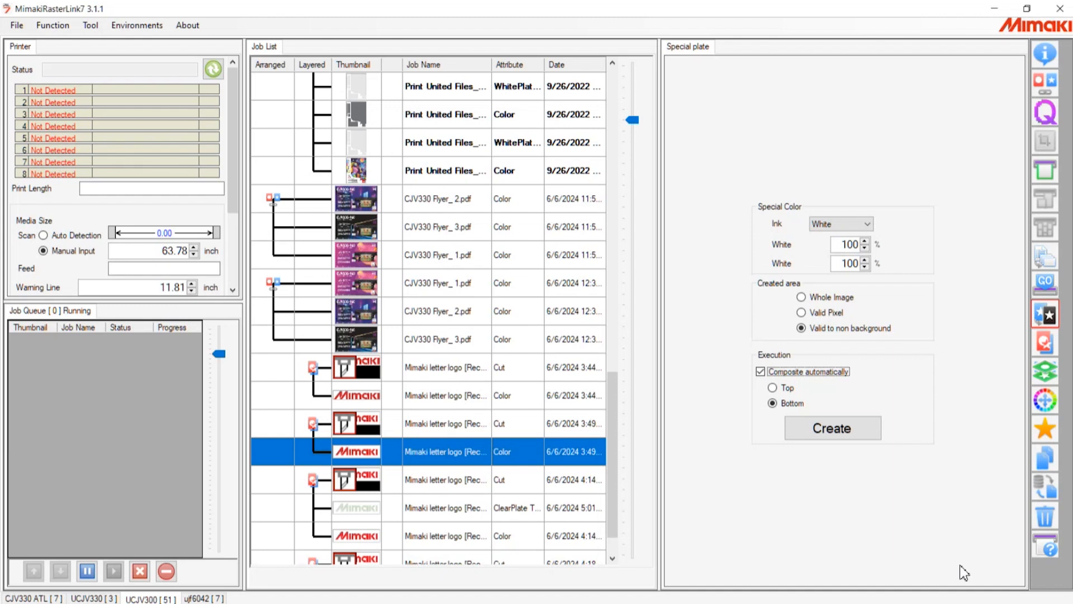
{"action": "key", "text": "Return"}
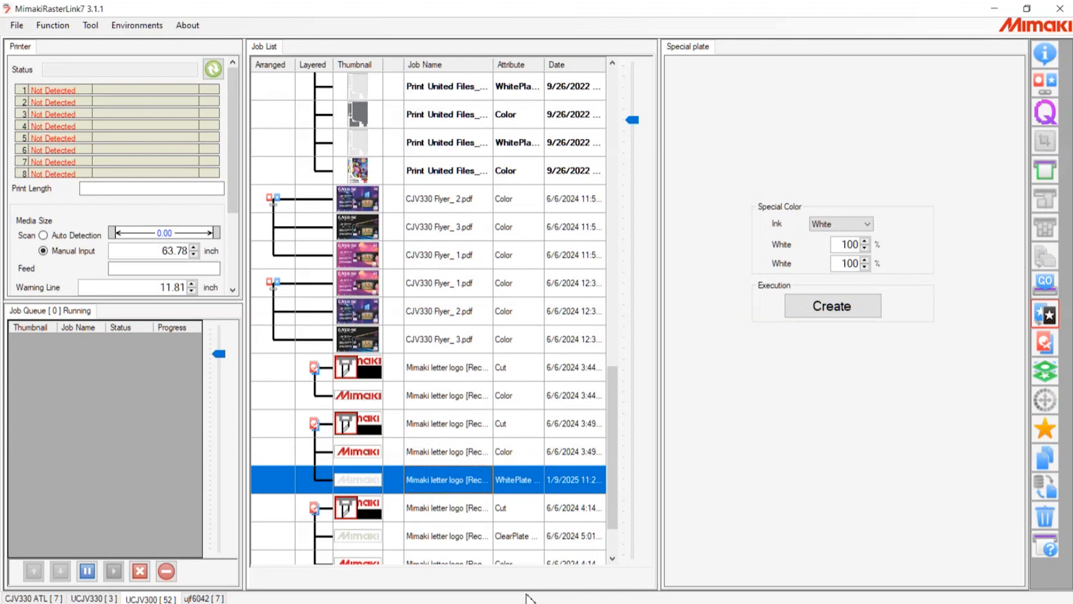
Step: Check the Color, Cut and WhitePlate layers of the Mimaki logo test 2 job and view the white plate's properties
{"action": "key", "text": "Up"}
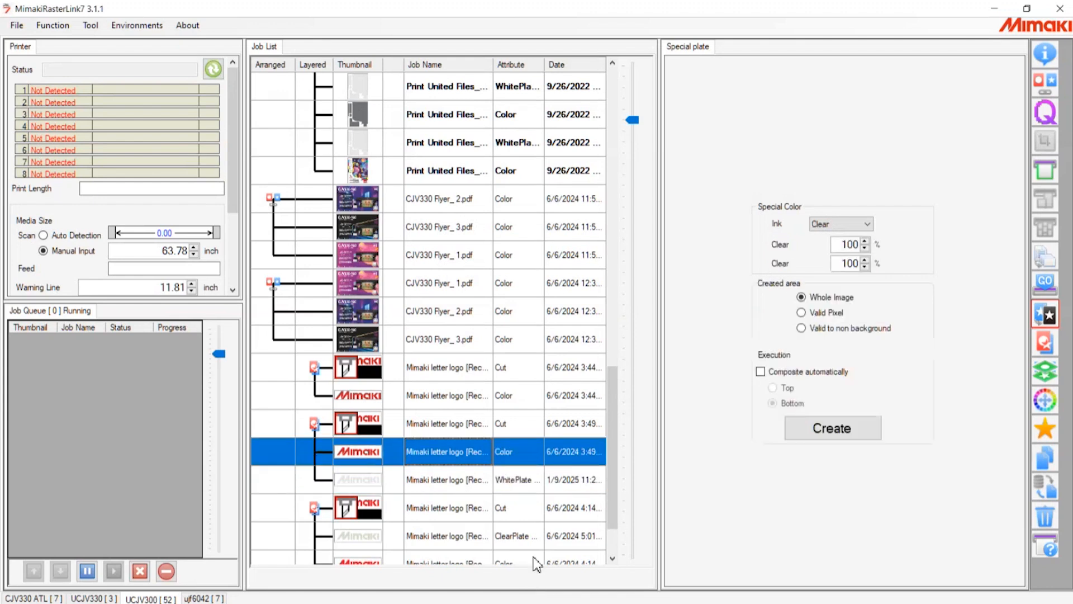
{"action": "key", "text": "Up"}
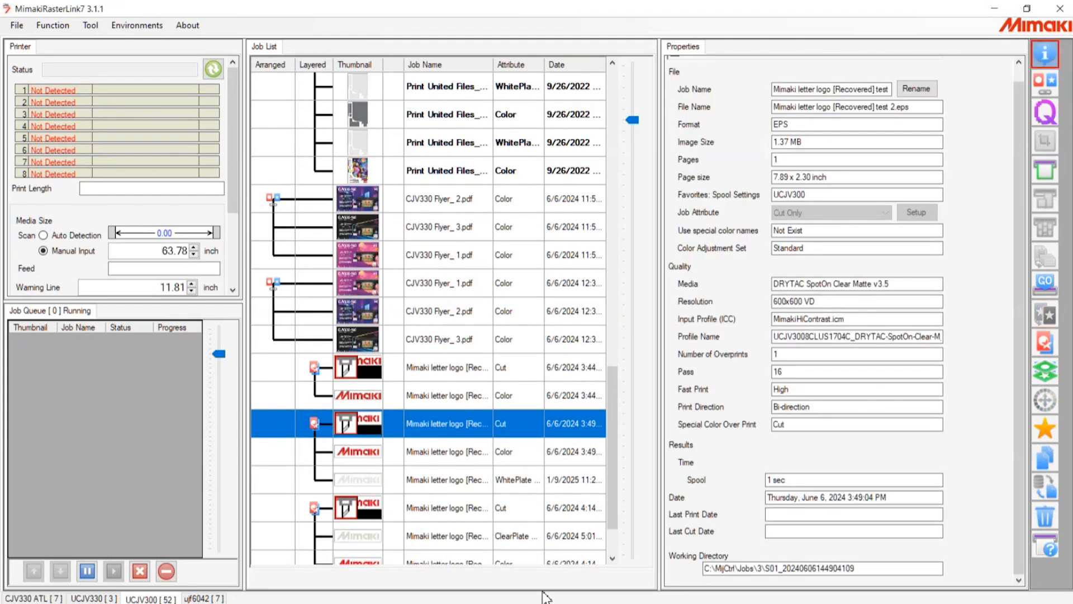
{"action": "key", "text": "Down"}
{"action": "key", "text": "Down"}
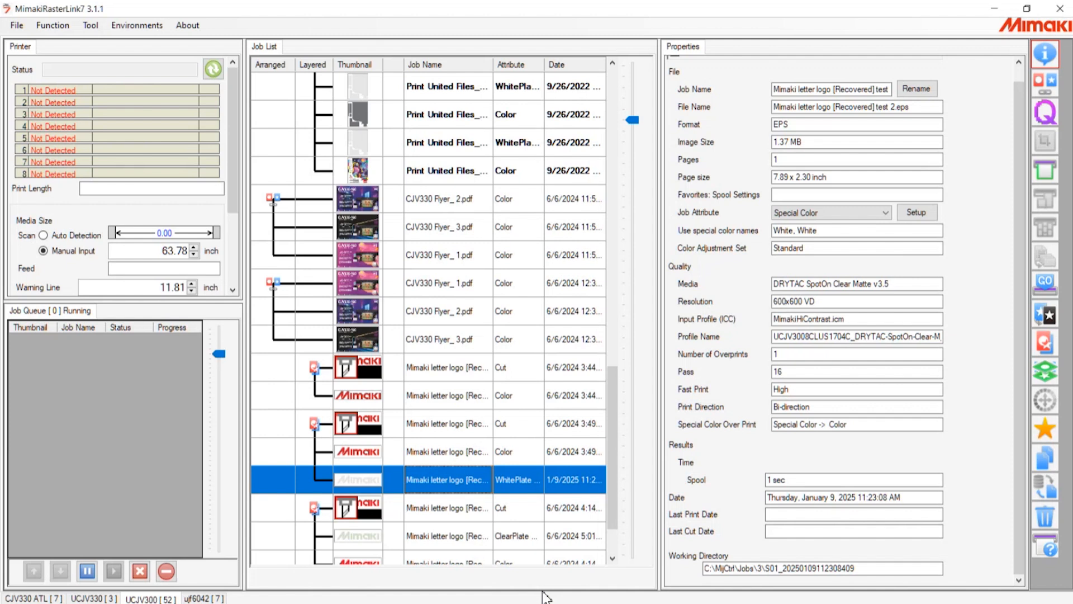
Step: Open the special plate options for the white plate of the Mimaki logo test 2 job and set the ink to Clear
{"action": "left_click", "coordinate": [1044, 285]}
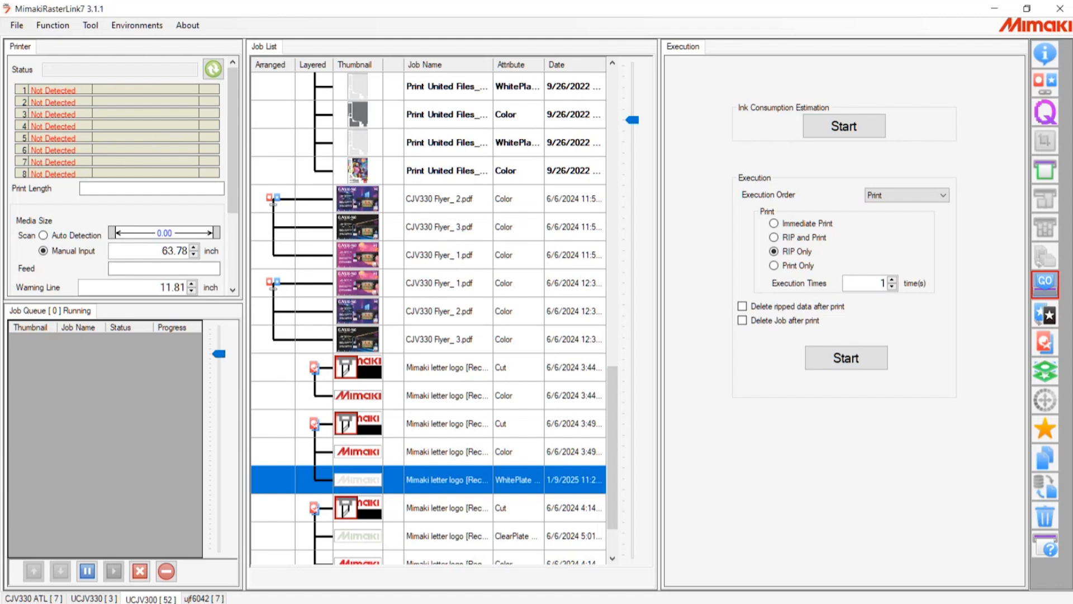
{"action": "left_click", "coordinate": [1044, 314]}
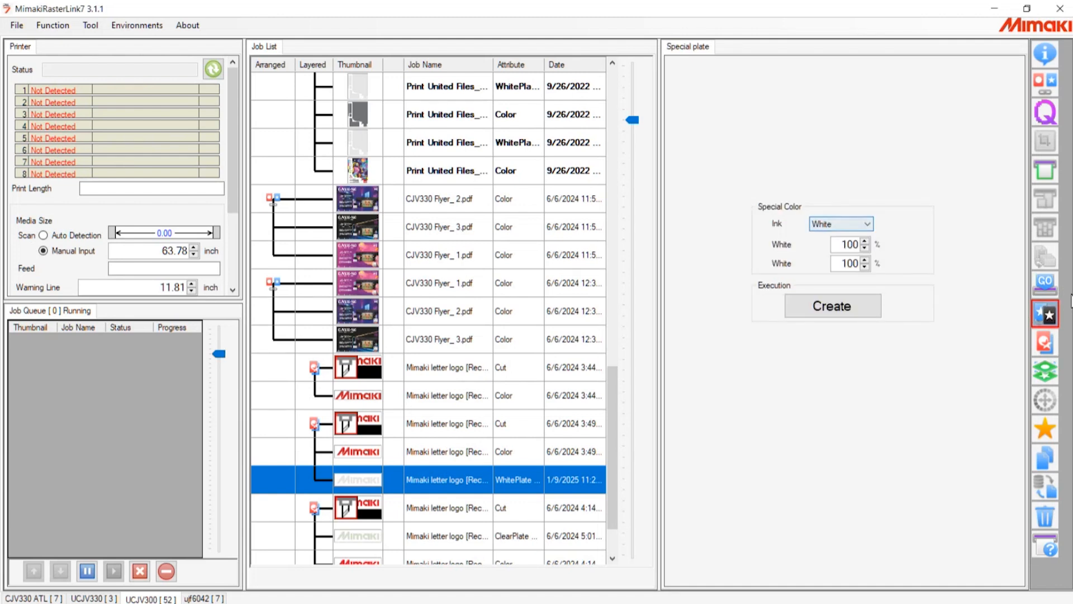
{"action": "left_click", "coordinate": [853, 224]}
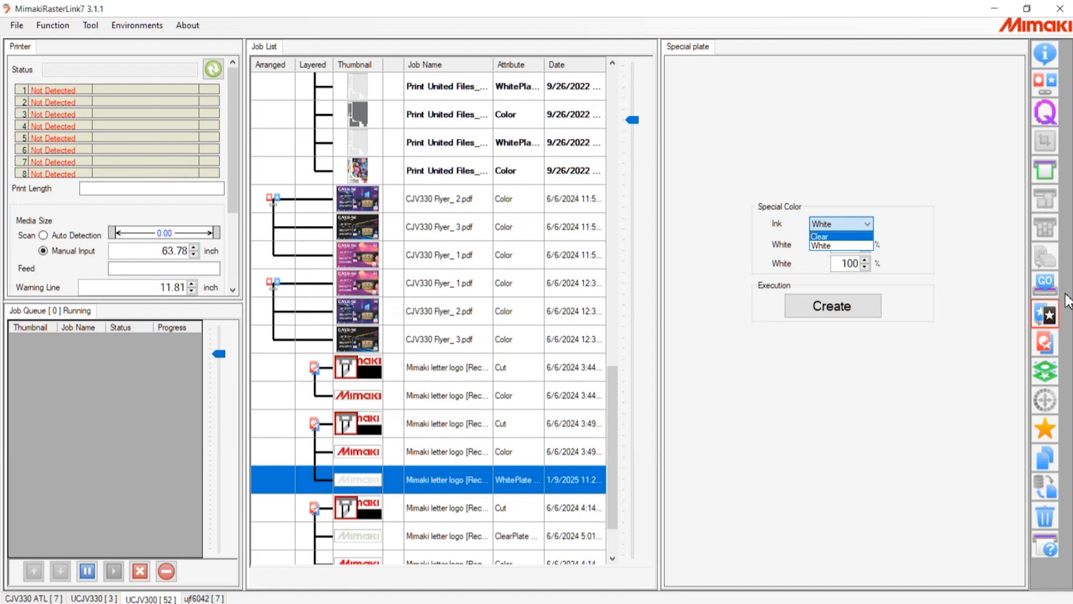
{"action": "left_click", "coordinate": [827, 237]}
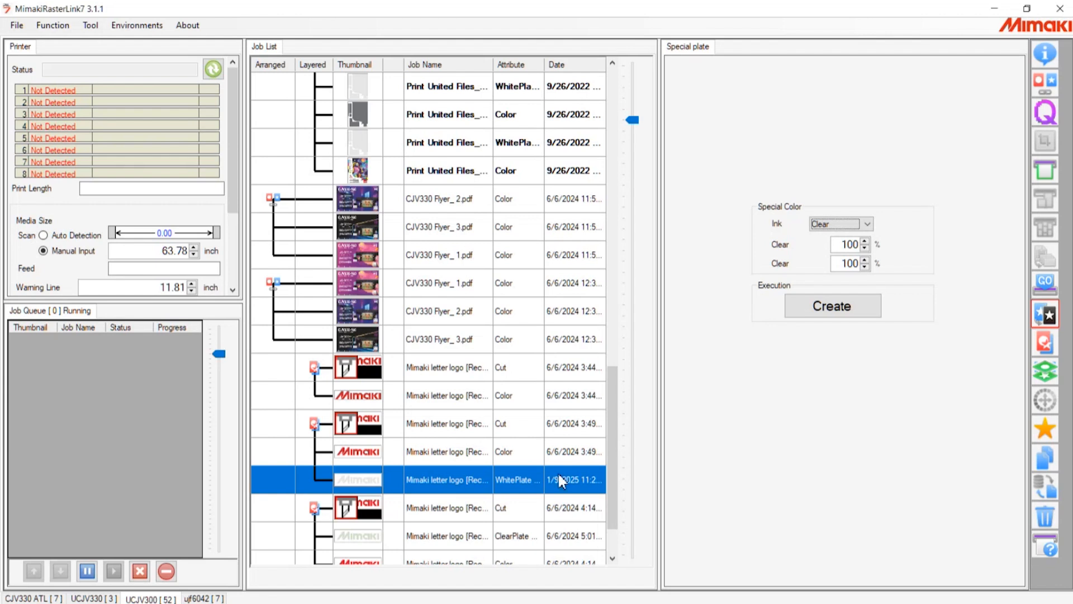
Step: Step through the layers of the Mimaki logo jobs and view the special plate options of the test 2 Color layer
{"action": "key", "text": "Up"}
{"action": "key", "text": "Up"}
{"action": "key", "text": "Up"}
{"action": "key", "text": "Up"}
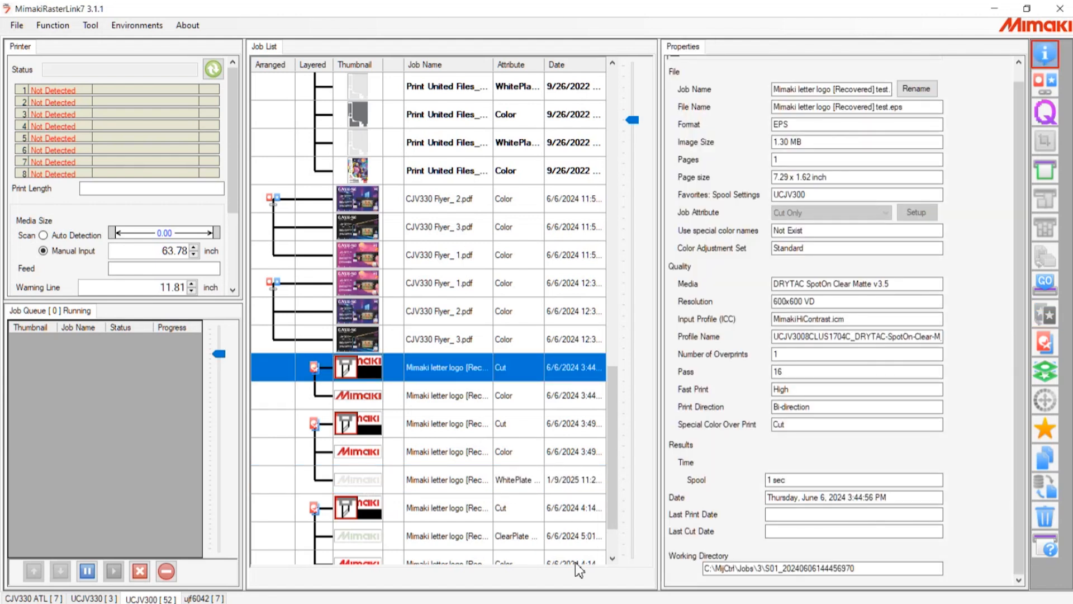
{"action": "key", "text": "Down"}
{"action": "key", "text": "Down"}
{"action": "key", "text": "Down"}
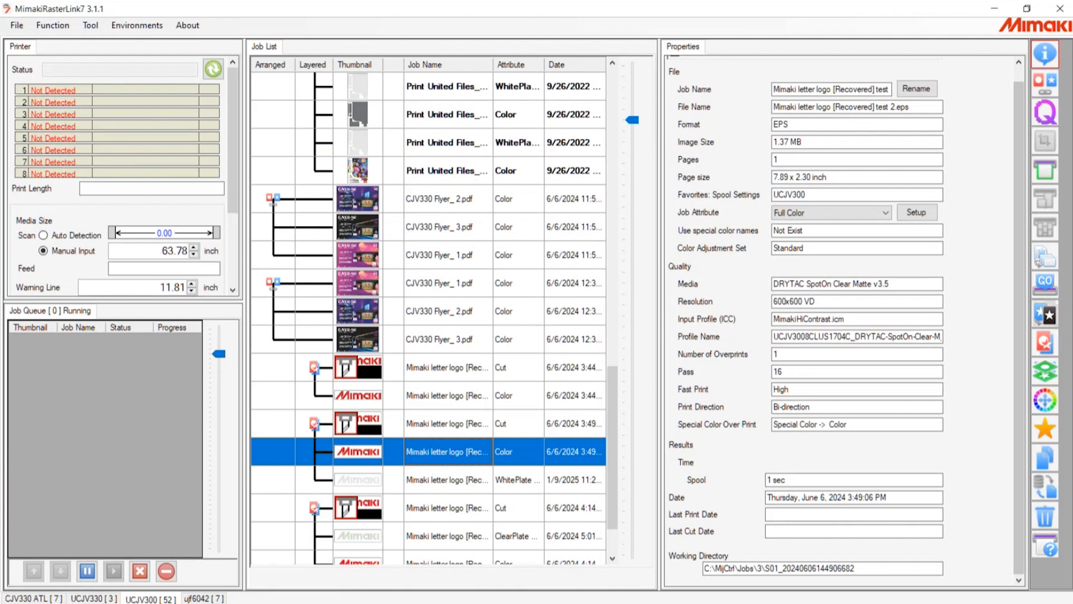
{"action": "left_click", "coordinate": [1044, 313]}
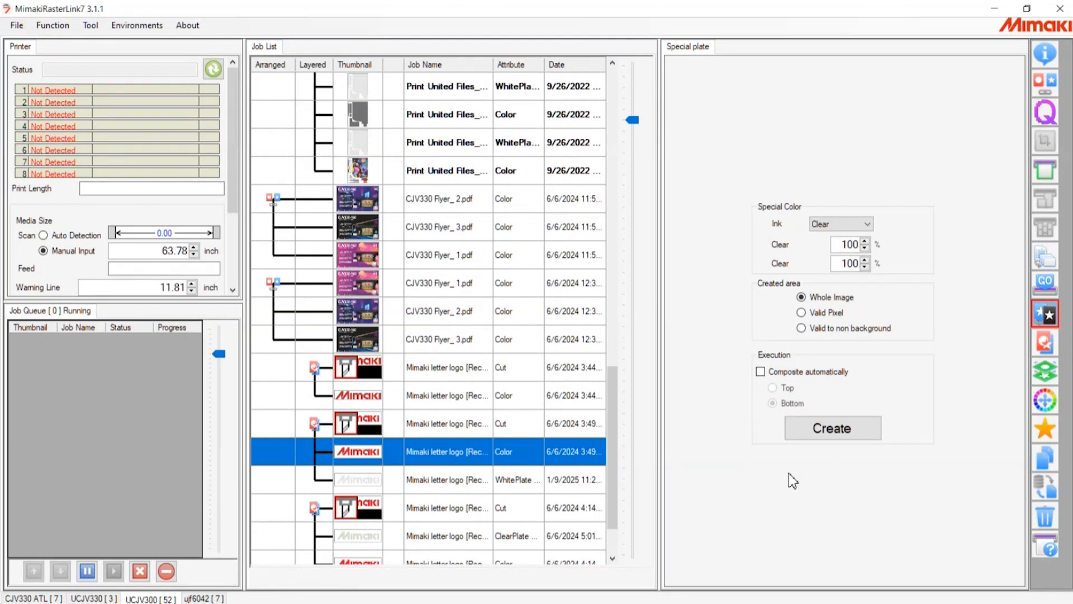
Step: Enlarge the job list rows and select the magenta Print United Files_UCJV300_Clear Gold Hand clear.eps Color job
{"action": "left_click_drag", "start_coordinate": [613, 398], "coordinate": [613, 171]}
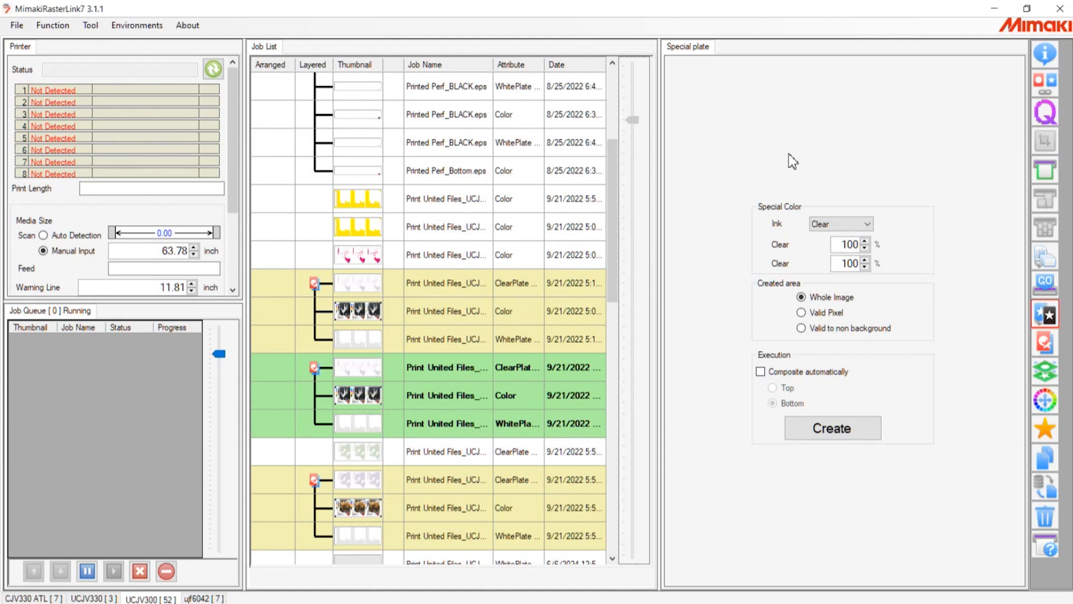
{"action": "left_click_drag", "start_coordinate": [788, 154], "coordinate": [771, 229]}
{"action": "left_click_drag", "start_coordinate": [766, 228], "coordinate": [766, 254]}
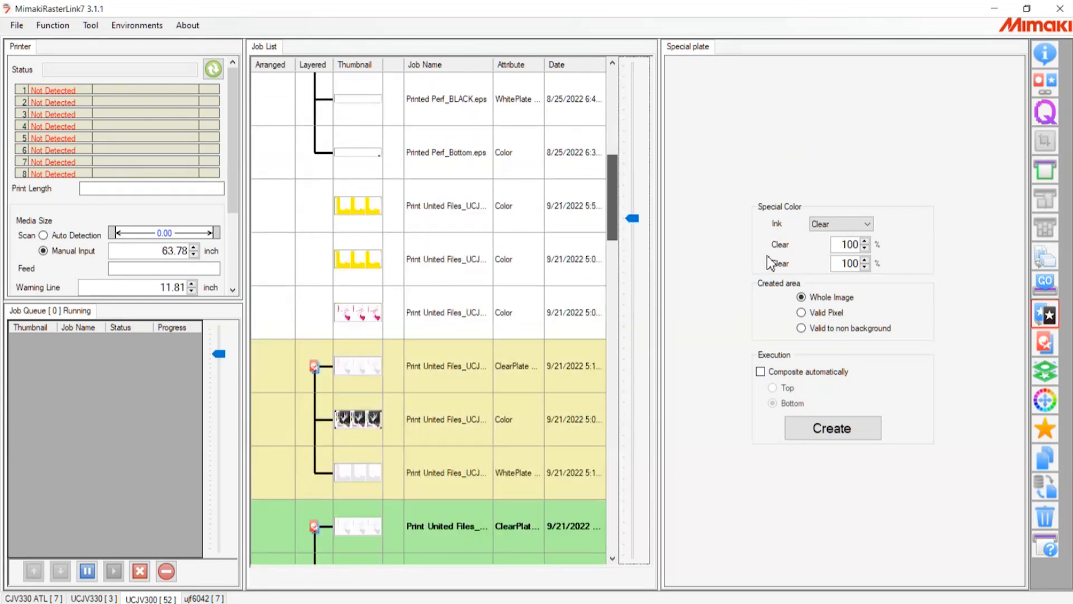
{"action": "left_click", "coordinate": [358, 205]}
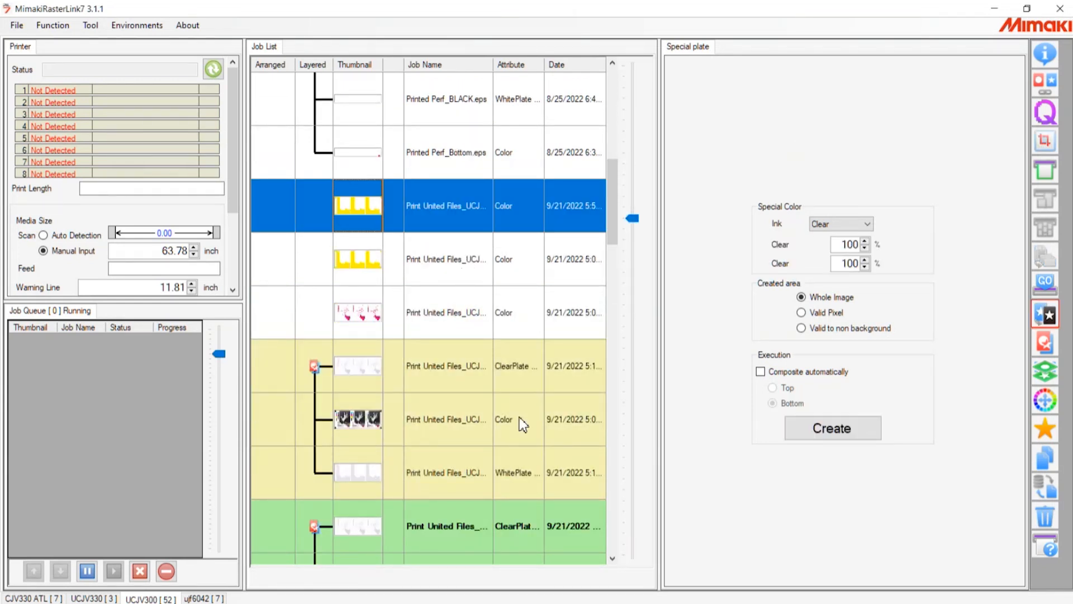
{"action": "key", "text": "Down"}
{"action": "key", "text": "Down"}
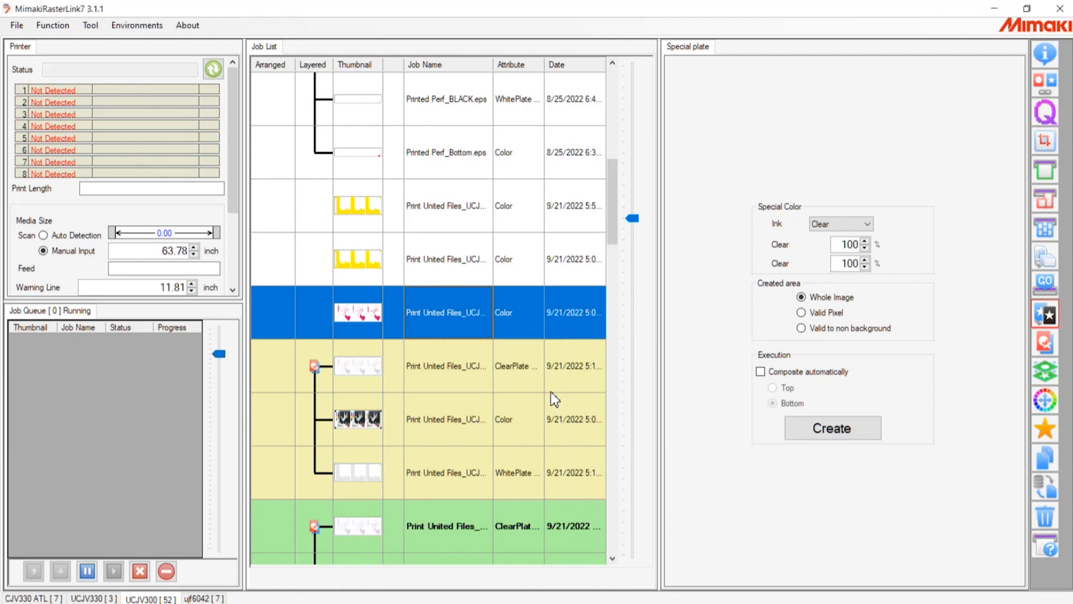
Step: Review the job attribute choices and Mono Color setup of the Clear Gold Hand clear job, cancelling without applying
{"action": "left_click", "coordinate": [1044, 54]}
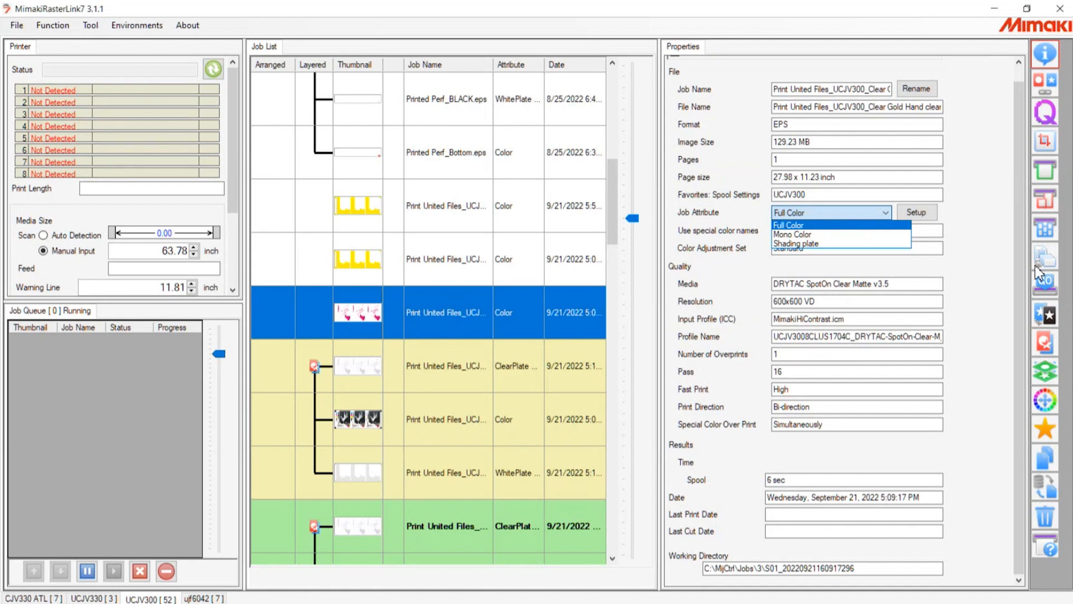
{"action": "key", "text": "Down"}
{"action": "key", "text": "Down"}
{"action": "key", "text": "Up"}
{"action": "key", "text": "Up"}
{"action": "key", "text": "Down"}
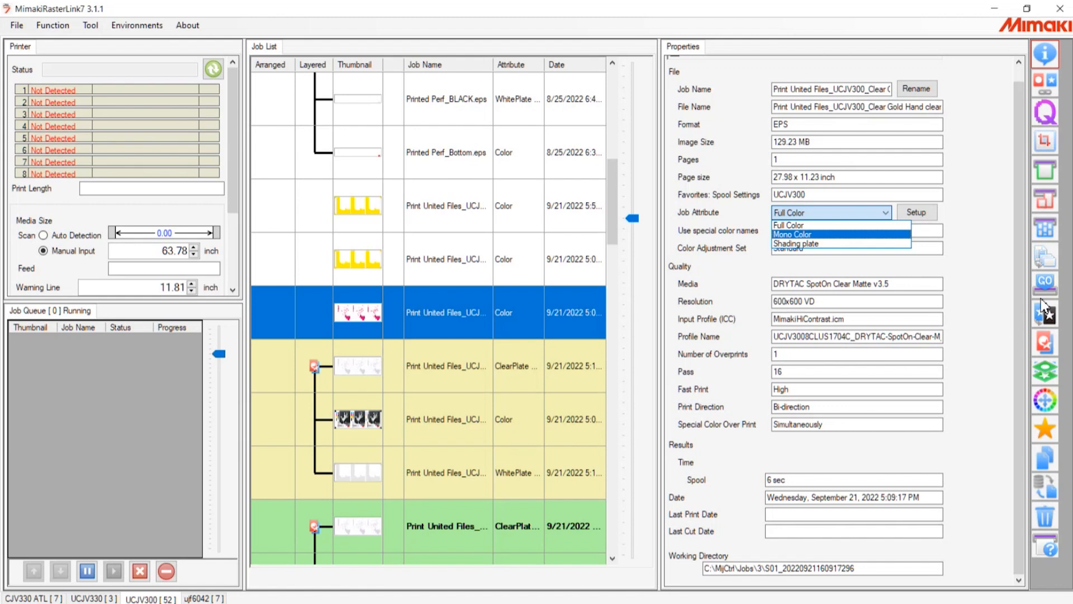
{"action": "key", "text": "Return"}
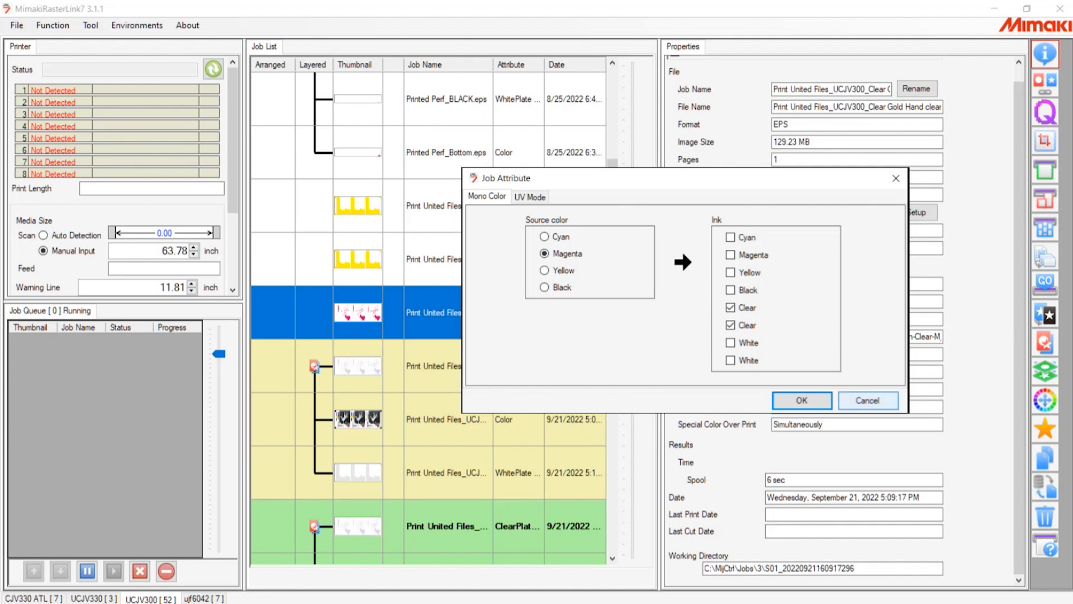
{"action": "left_click", "coordinate": [867, 401]}
{"action": "left_click", "coordinate": [1045, 315]}
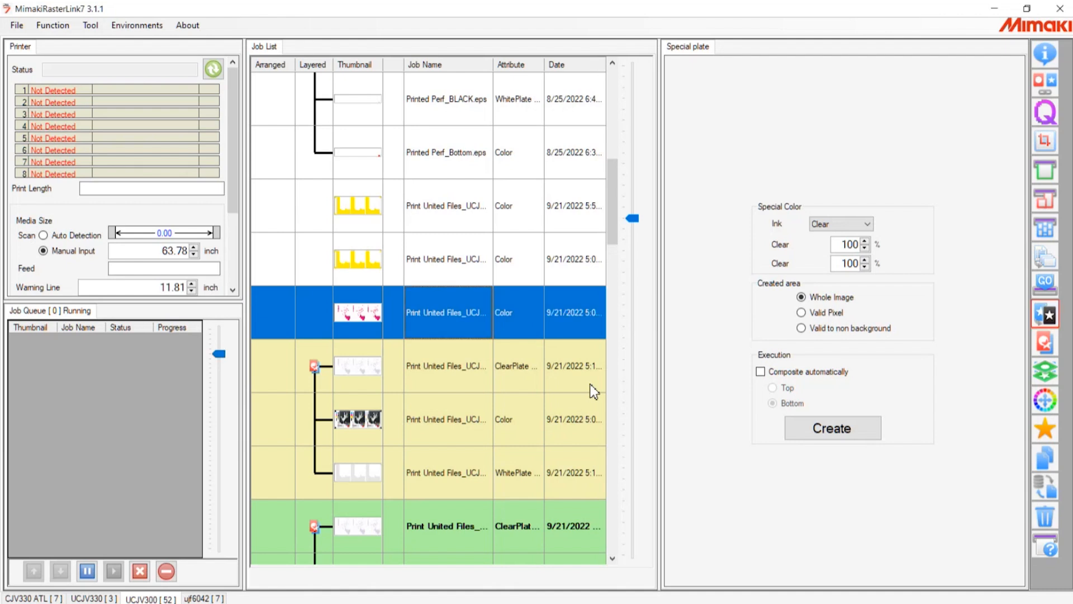
{"action": "left_click", "coordinate": [1044, 54]}
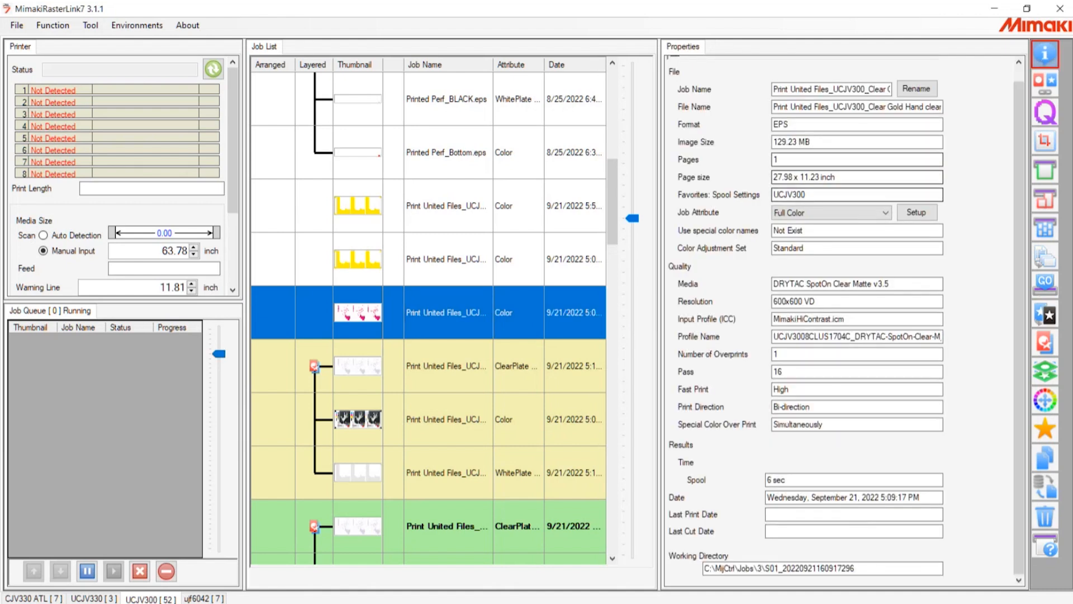
{"action": "left_click", "coordinate": [831, 213]}
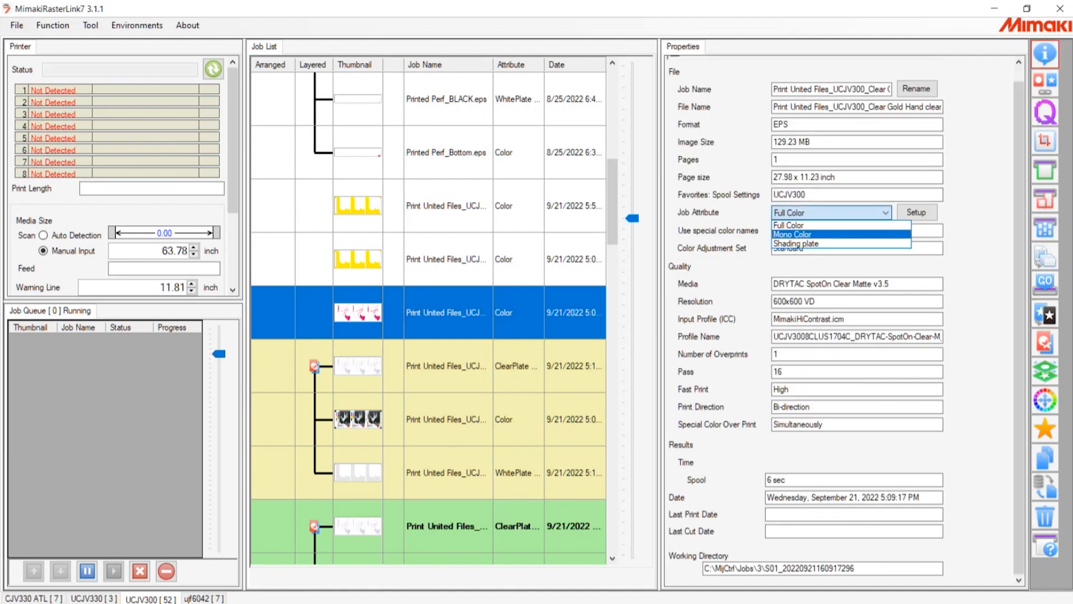
{"action": "key", "text": "Return"}
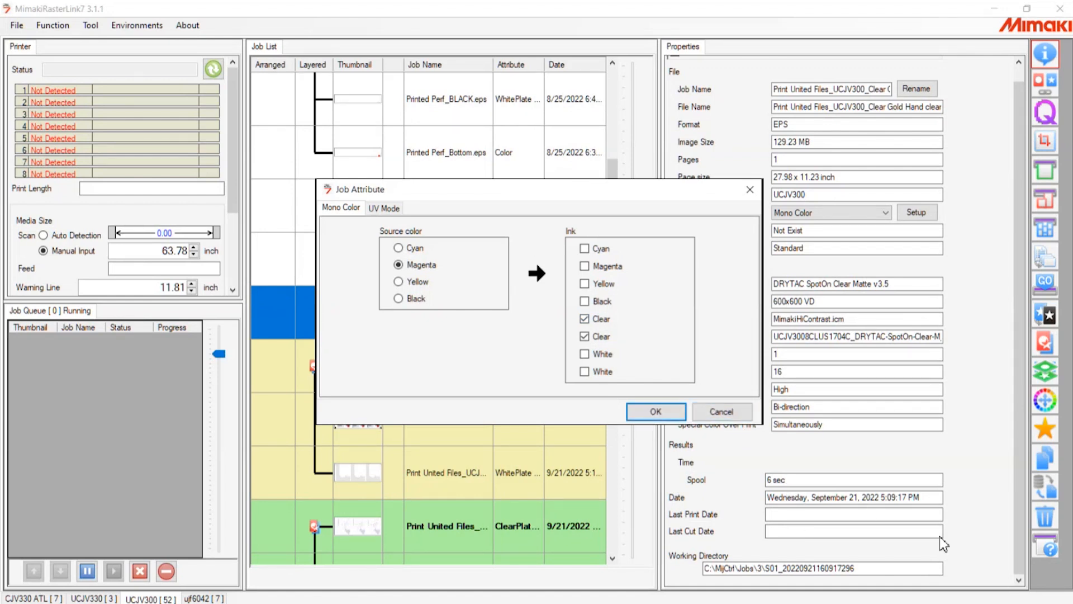
{"action": "left_click", "coordinate": [721, 411]}
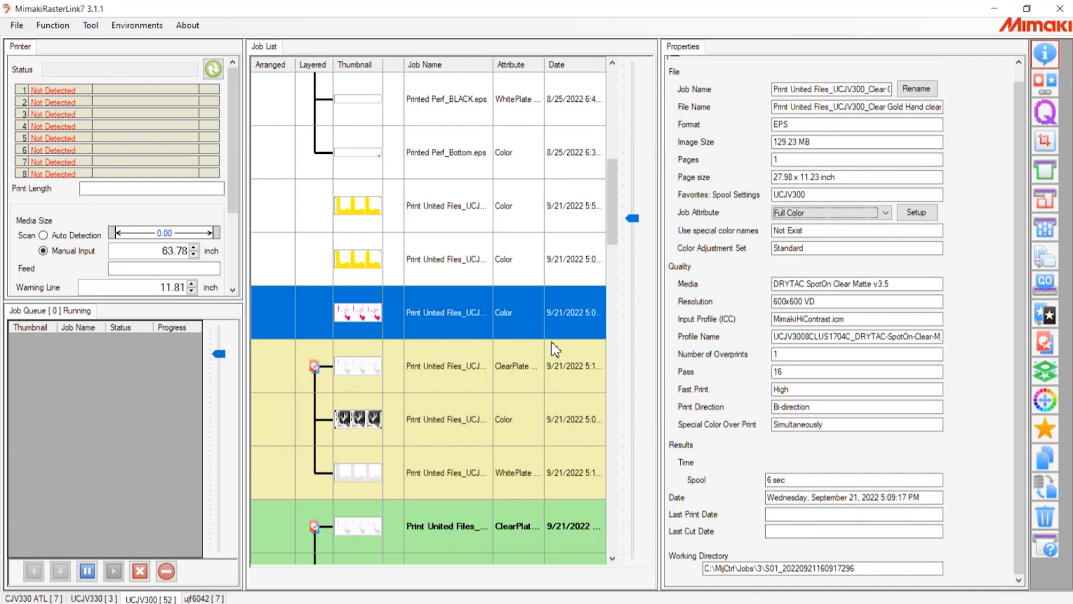
Step: Set the Clear Gold Hand white job's attribute to Mono Color with Yellow as source color and both White inks as output
{"action": "key", "text": "Up"}
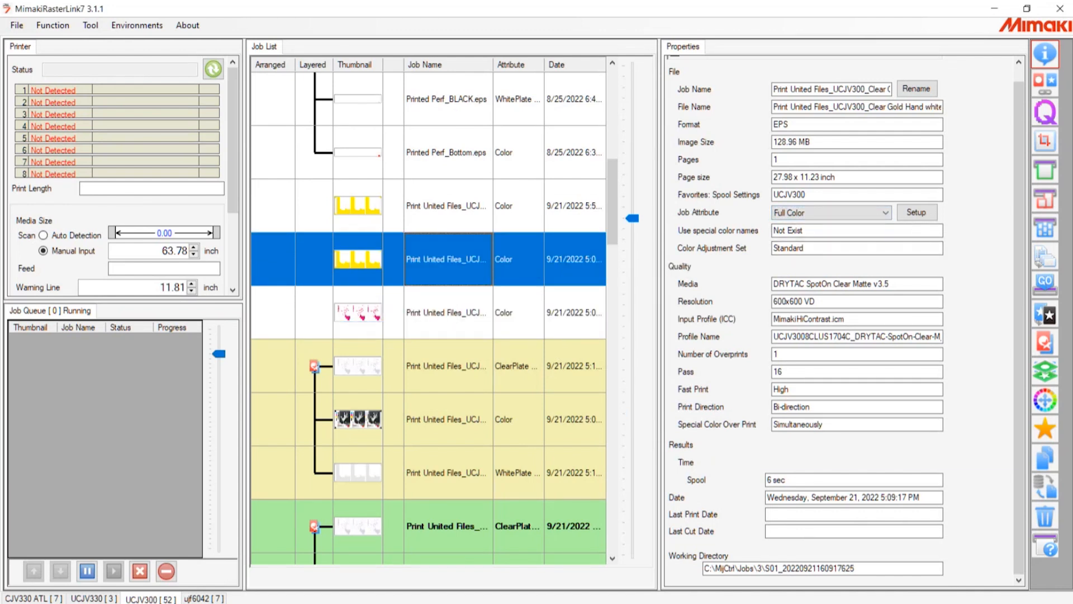
{"action": "left_click", "coordinate": [886, 212]}
{"action": "key", "text": "Return"}
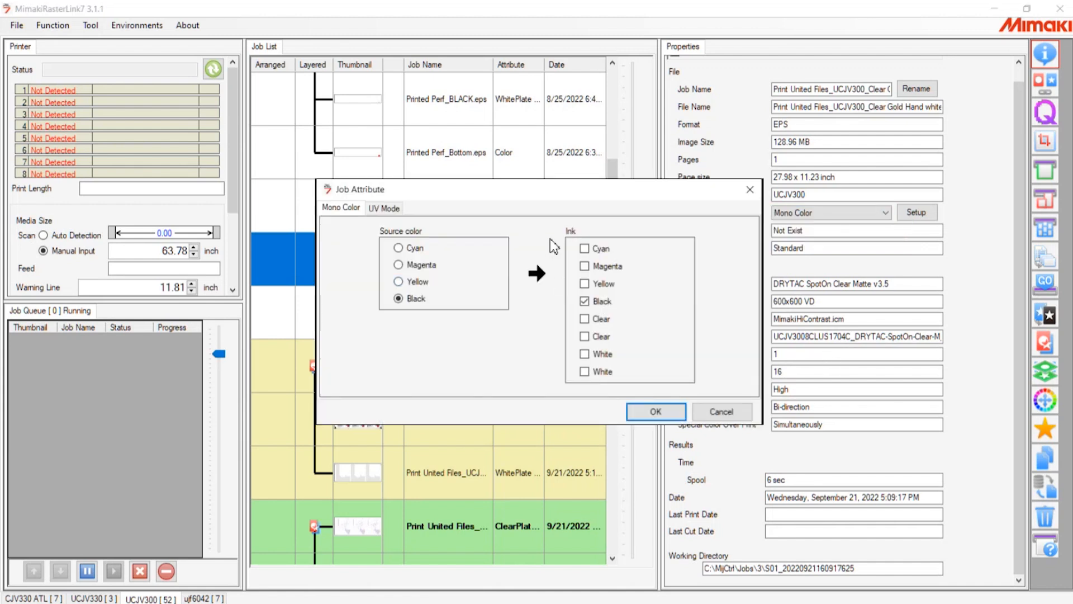
{"action": "left_click_drag", "start_coordinate": [440, 191], "coordinate": [594, 183]}
{"action": "left_click", "coordinate": [552, 273]}
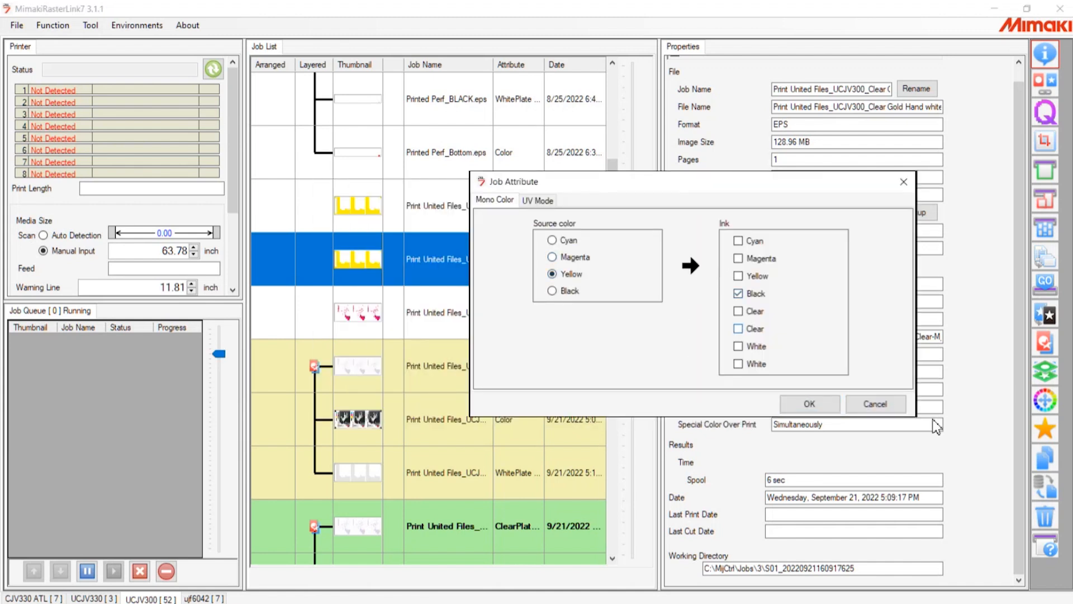
{"action": "left_click", "coordinate": [737, 346]}
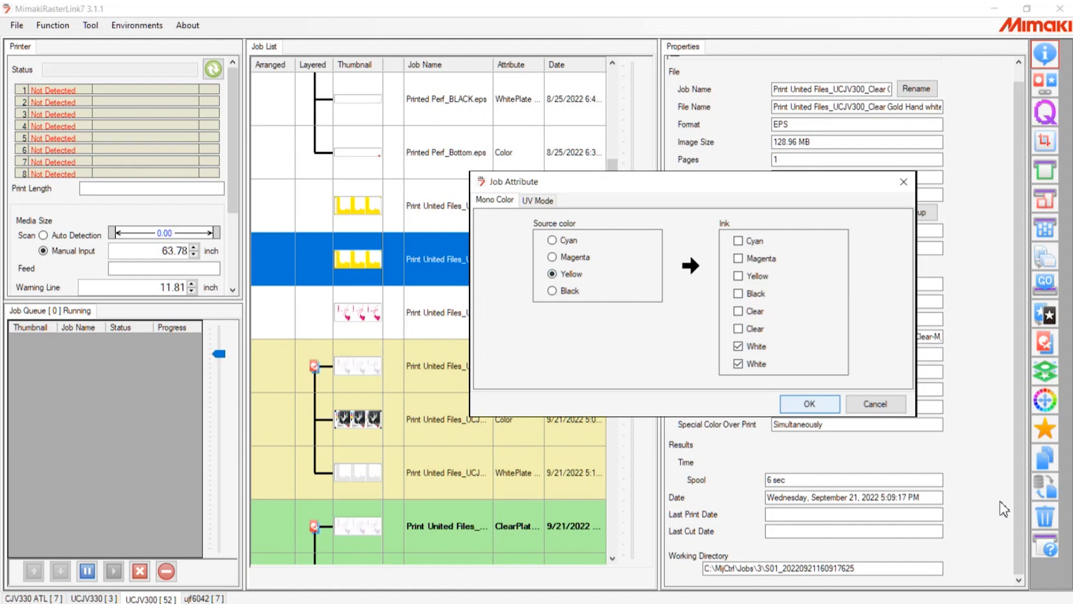
{"action": "left_click", "coordinate": [809, 404]}
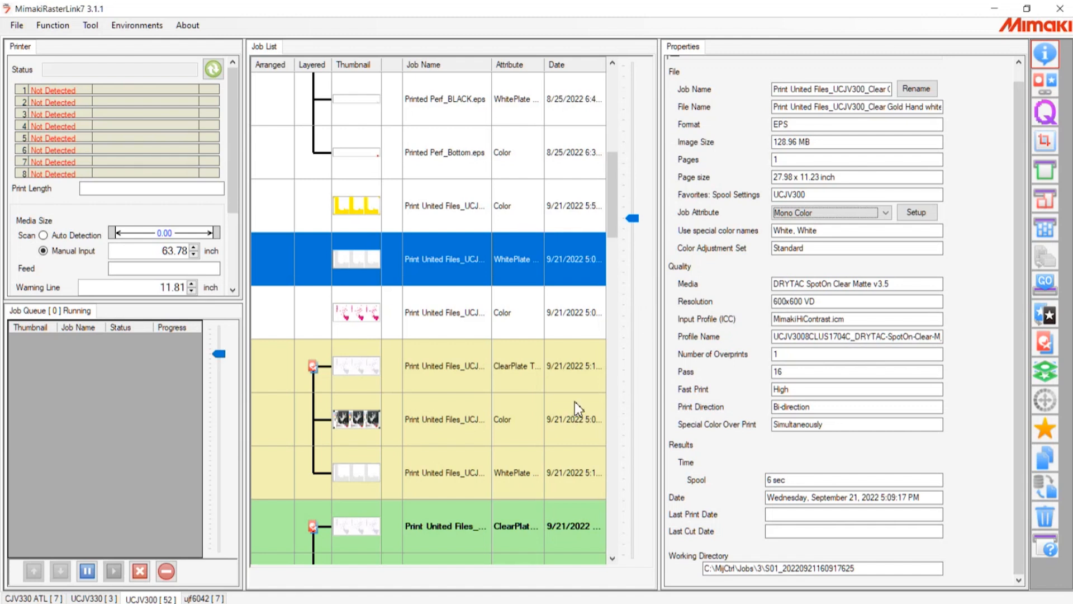
Step: Set the Clear Gold Hand clear job's attribute to Mono Color with Magenta as source color and both Clear inks as output
{"action": "key", "text": "Down"}
{"action": "left_click", "coordinate": [886, 213]}
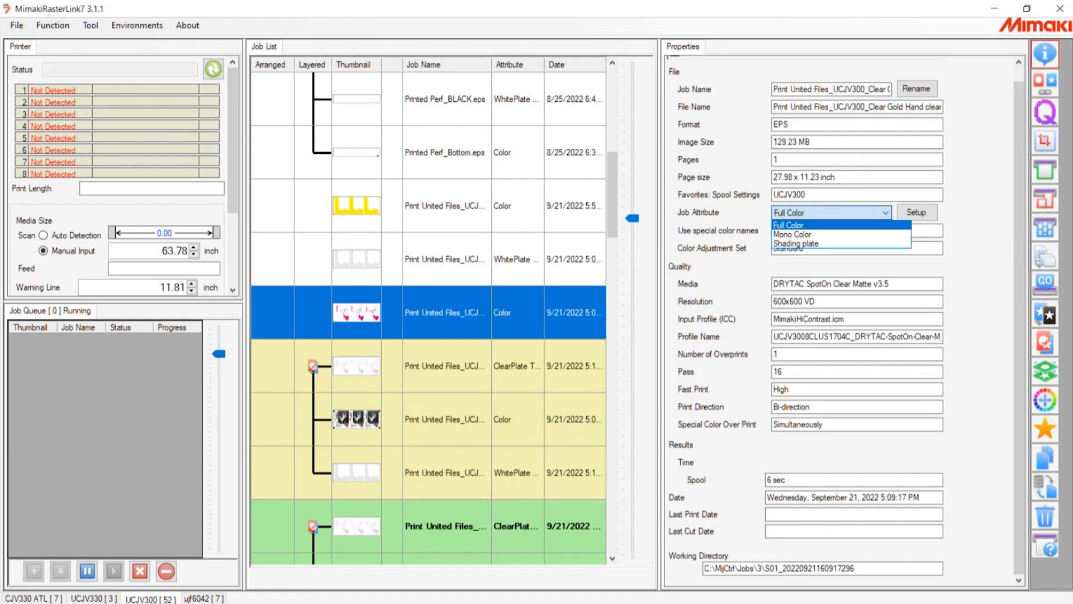
{"action": "left_click", "coordinate": [793, 230]}
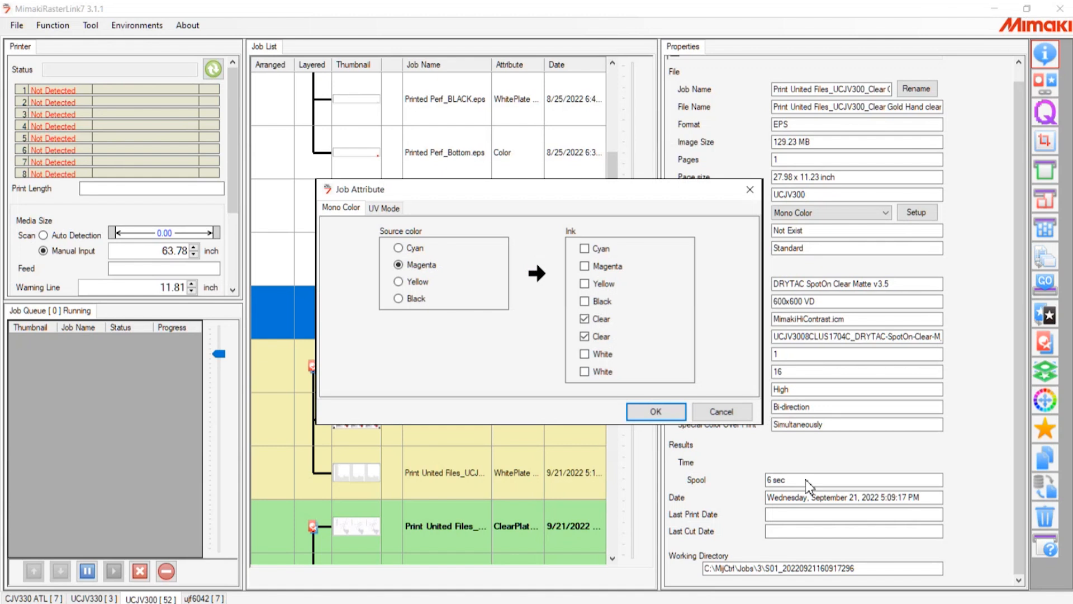
{"action": "key", "text": "Return"}
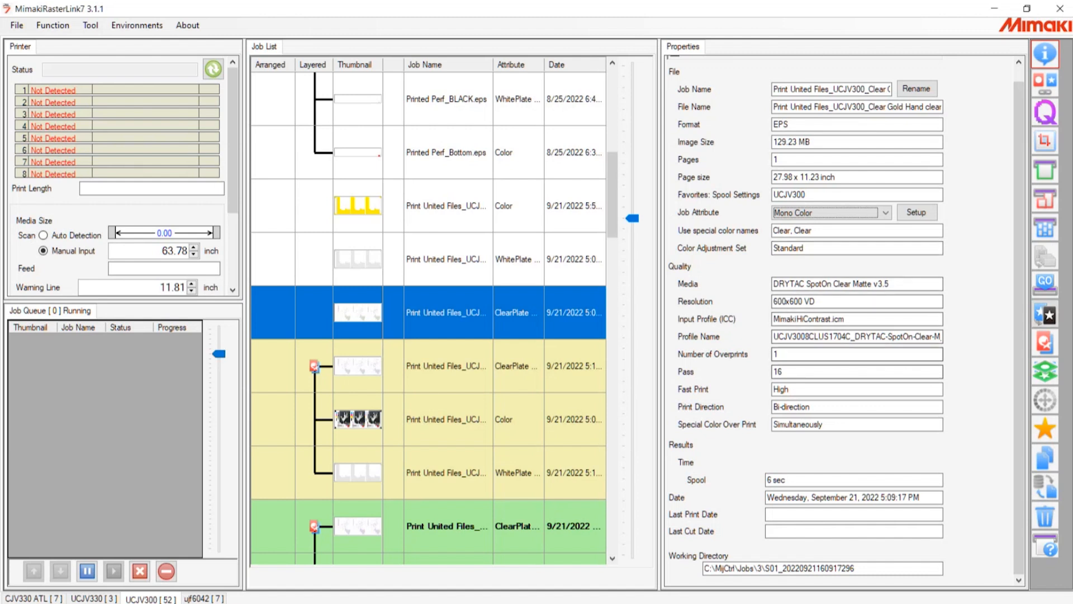
Step: Open the layer adjustment for the WhitePlate layer of the yellow layered Clear Gold Hand job and enable special color size correction
{"action": "scroll", "coordinate": [769, 317], "scroll_direction": "down", "scroll_amount": 2}
{"action": "scroll", "coordinate": [769, 317], "scroll_direction": "down", "scroll_amount": 1}
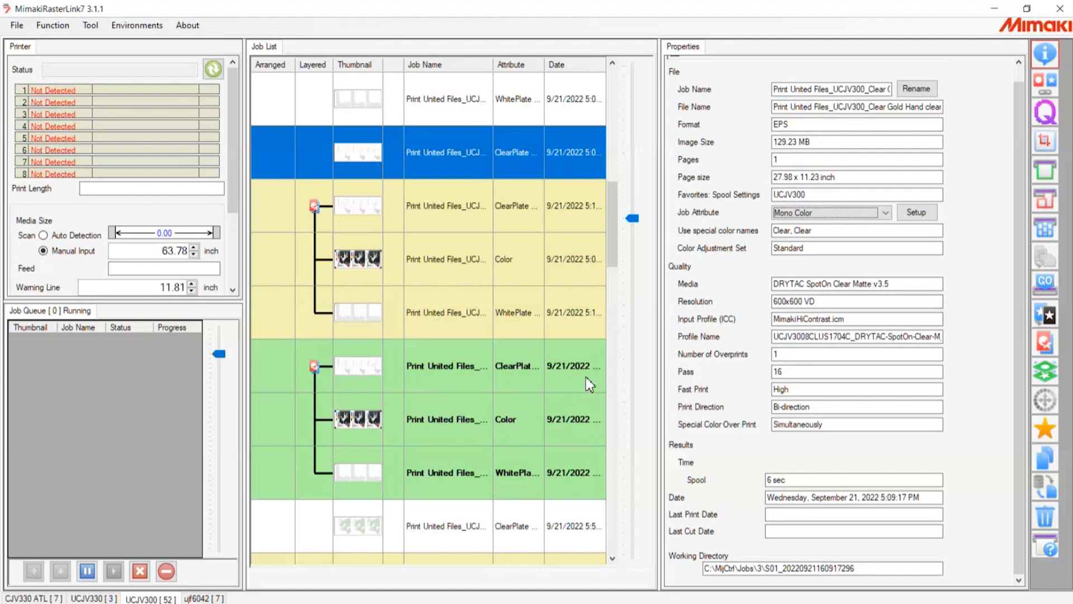
{"action": "left_click", "coordinate": [471, 321]}
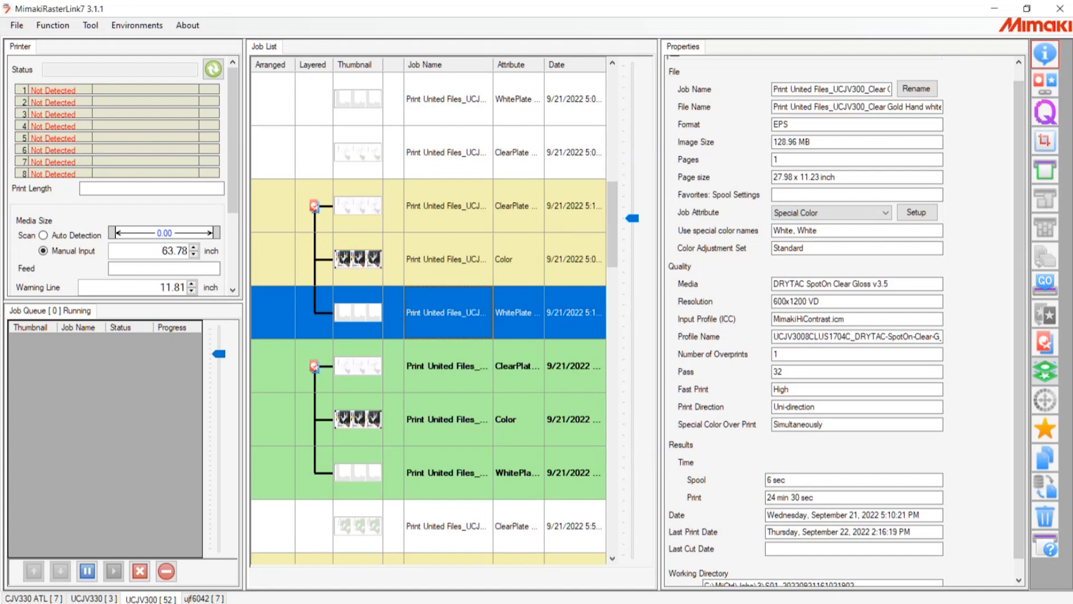
{"action": "left_click", "coordinate": [1045, 371]}
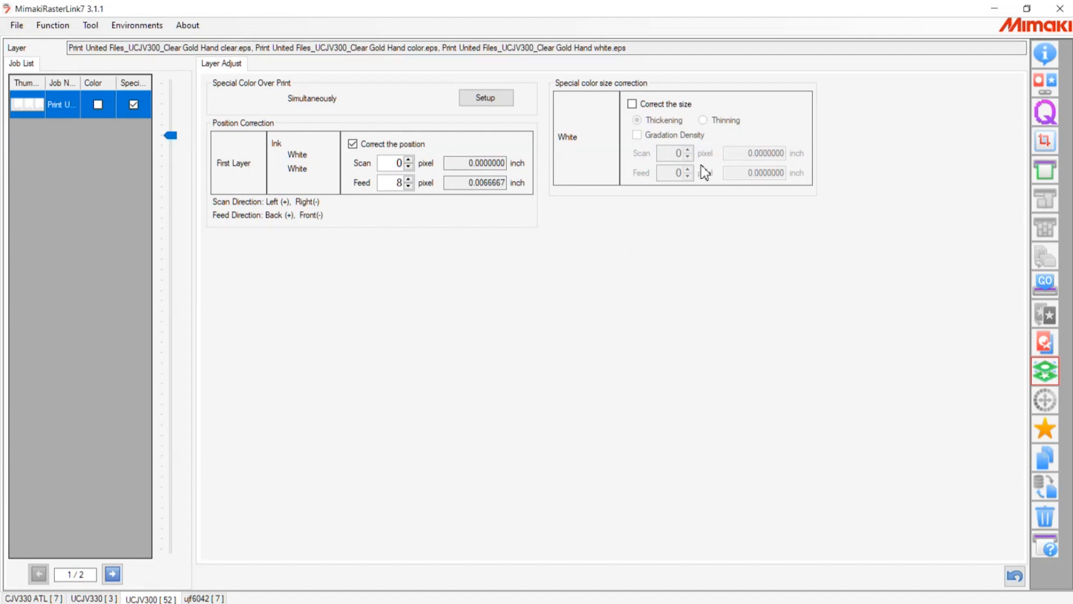
{"action": "left_click", "coordinate": [632, 104]}
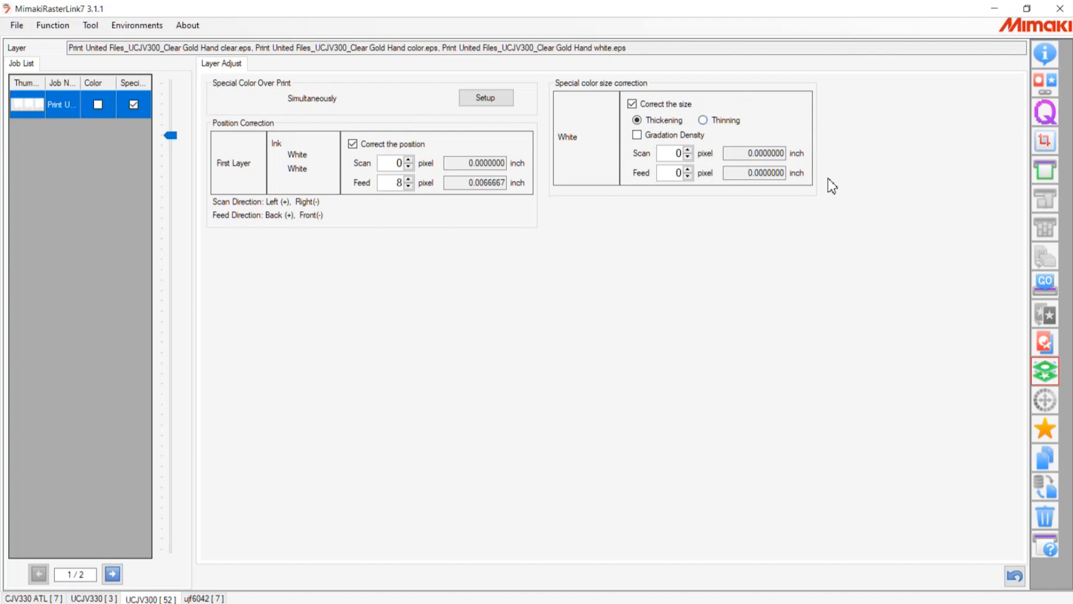
Step: Set the white layer's size correction to Thinning by 3 pixels in both scan and feed
{"action": "left_click", "coordinate": [703, 120]}
{"action": "left_click", "coordinate": [688, 149]}
{"action": "left_click", "coordinate": [688, 149]}
{"action": "left_click", "coordinate": [687, 149]}
{"action": "left_click", "coordinate": [688, 170]}
{"action": "left_click", "coordinate": [688, 169]}
{"action": "left_click", "coordinate": [687, 169]}
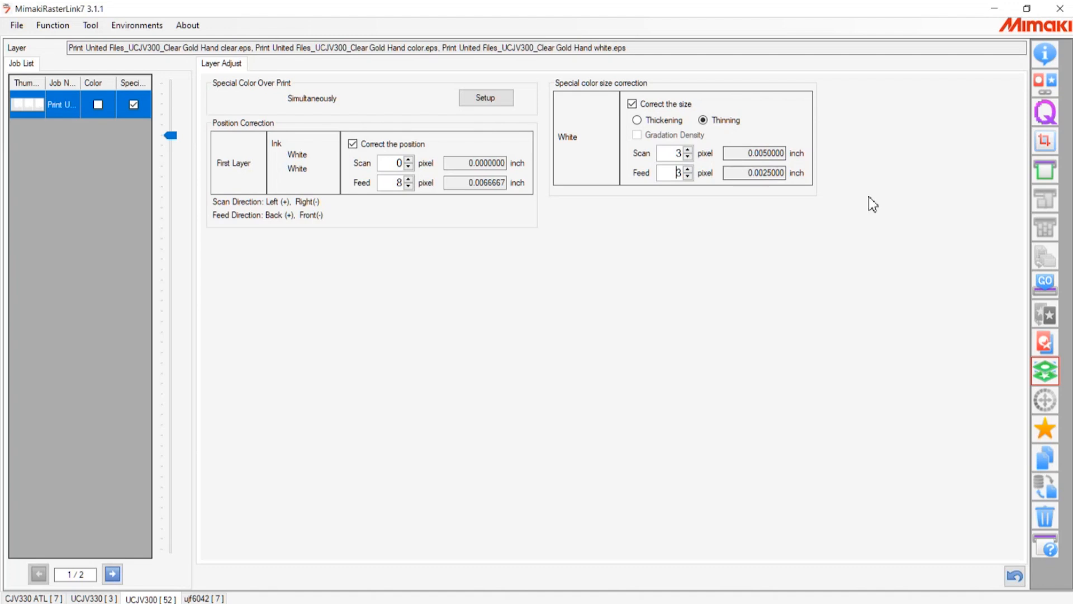
Step: Try a scan thinning of 4 pixels for the white layer and return it to 3 pixels
{"action": "key", "text": "shift+Tab"}
{"action": "key", "text": "Up"}
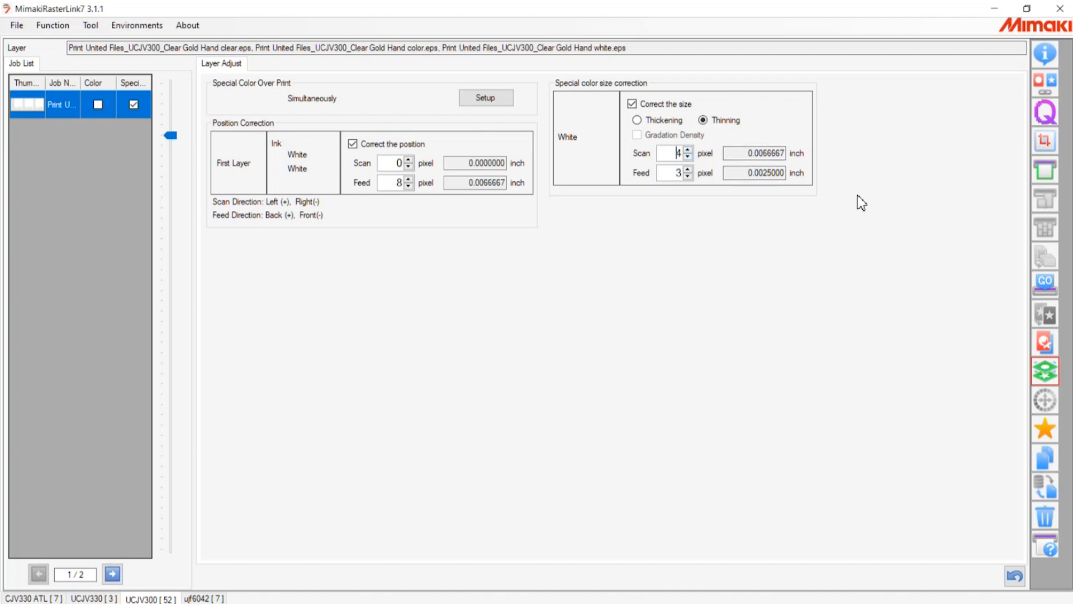
{"action": "key", "text": "Down"}
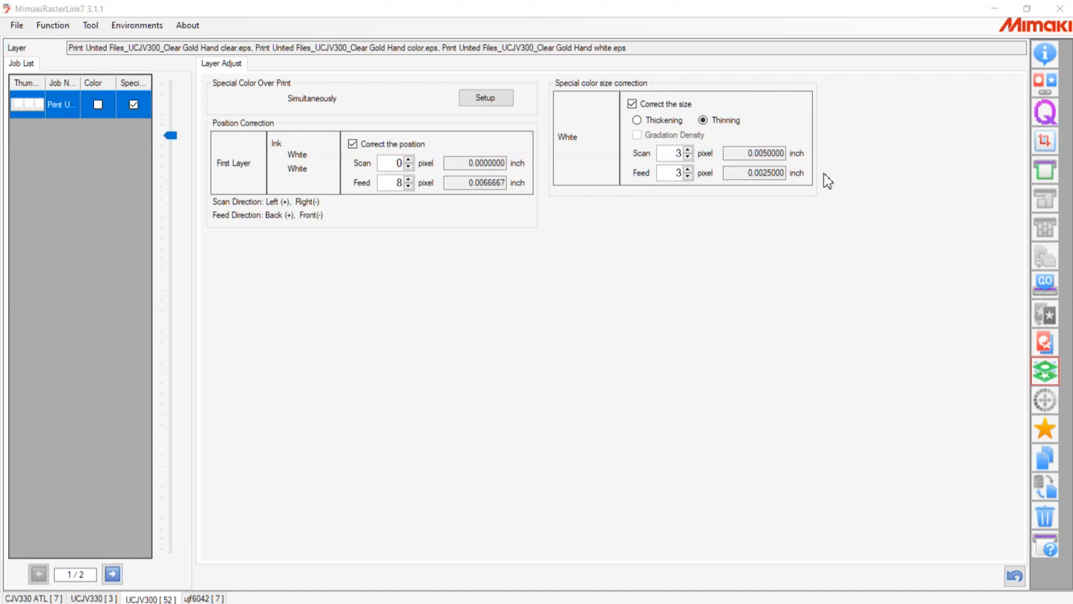
{"action": "key", "text": "Left"}
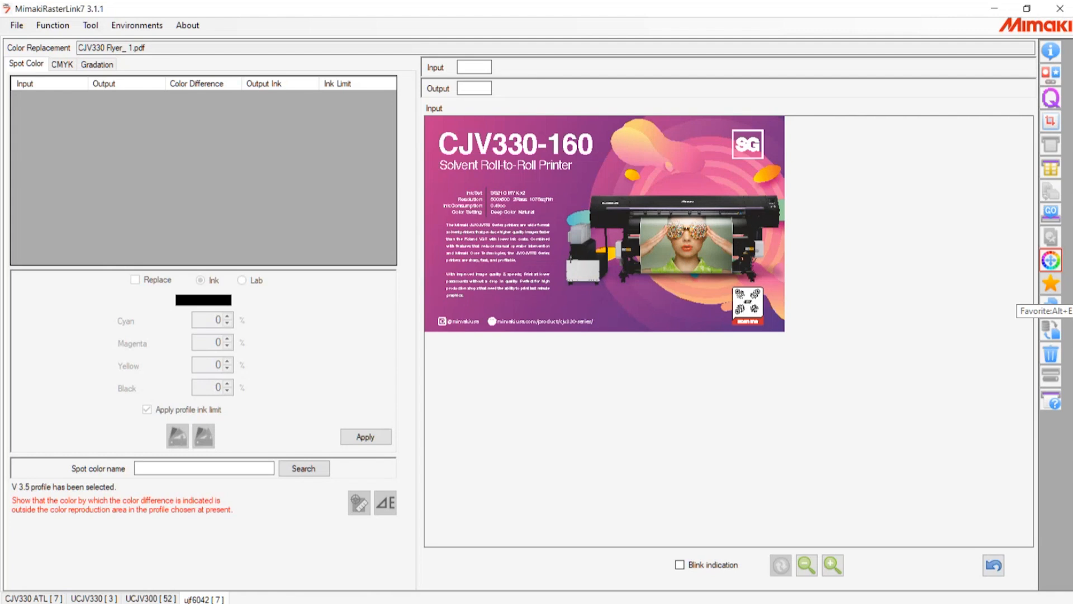
Step: Review the favorite settings available for the CJV330 Flyer_ 1.pdf job and return to the job list
{"action": "left_click", "coordinate": [1051, 283]}
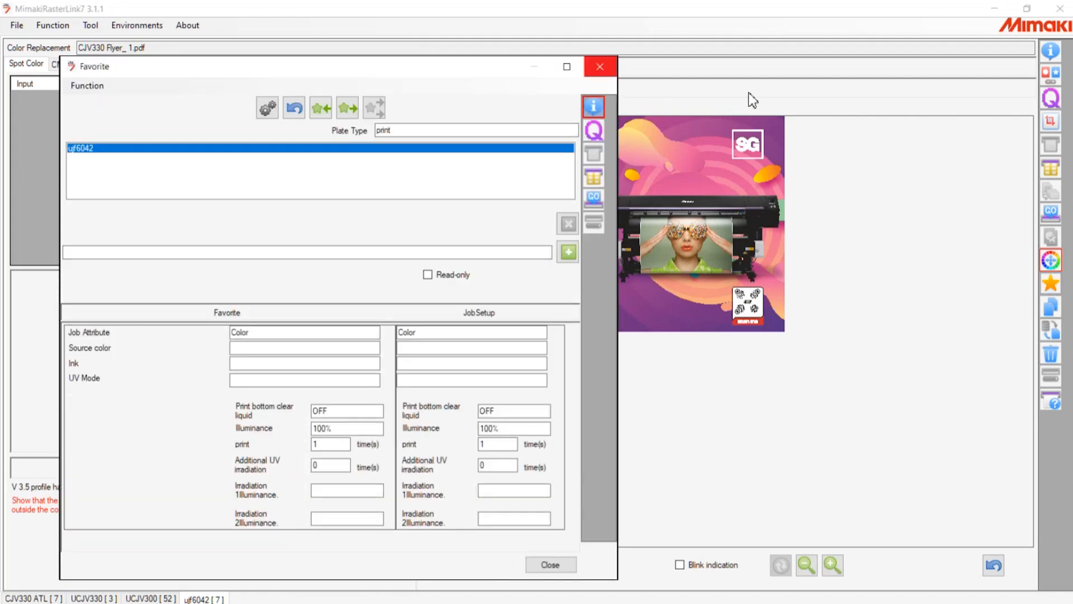
{"action": "left_click", "coordinate": [599, 67]}
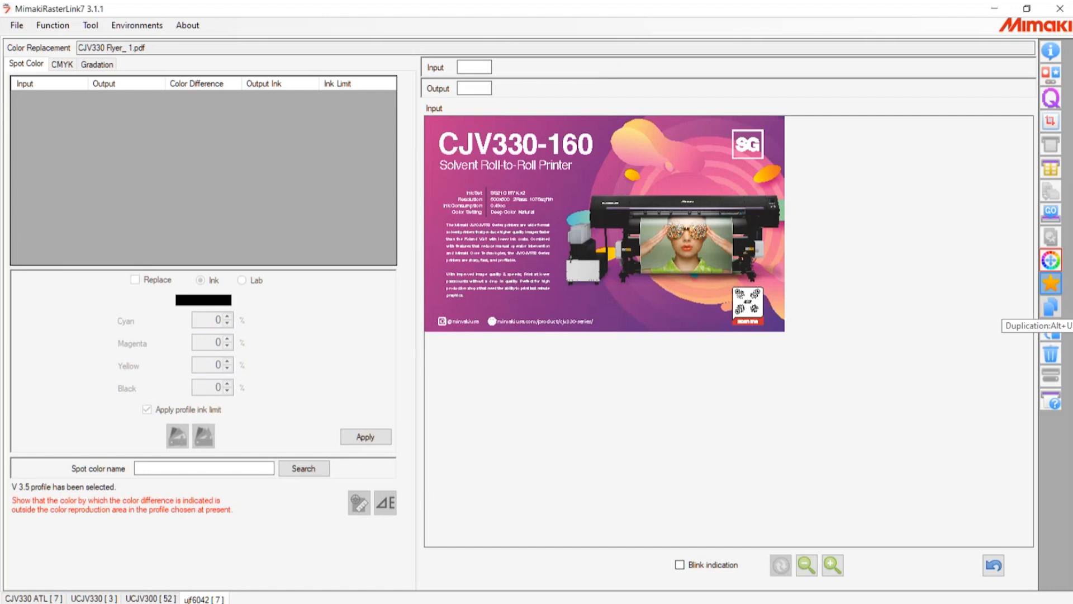
{"action": "left_click", "coordinate": [1051, 50]}
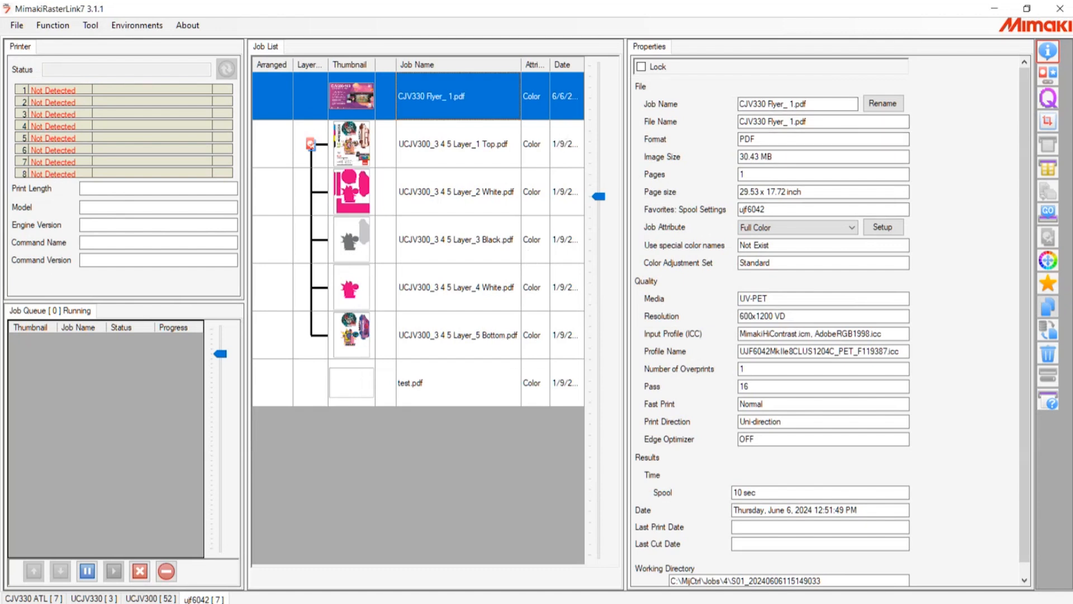
Step: Create two duplicates of the CJV330 Flyer_ 1.pdf job without its ripped data and check both copies
{"action": "left_click", "coordinate": [1048, 306]}
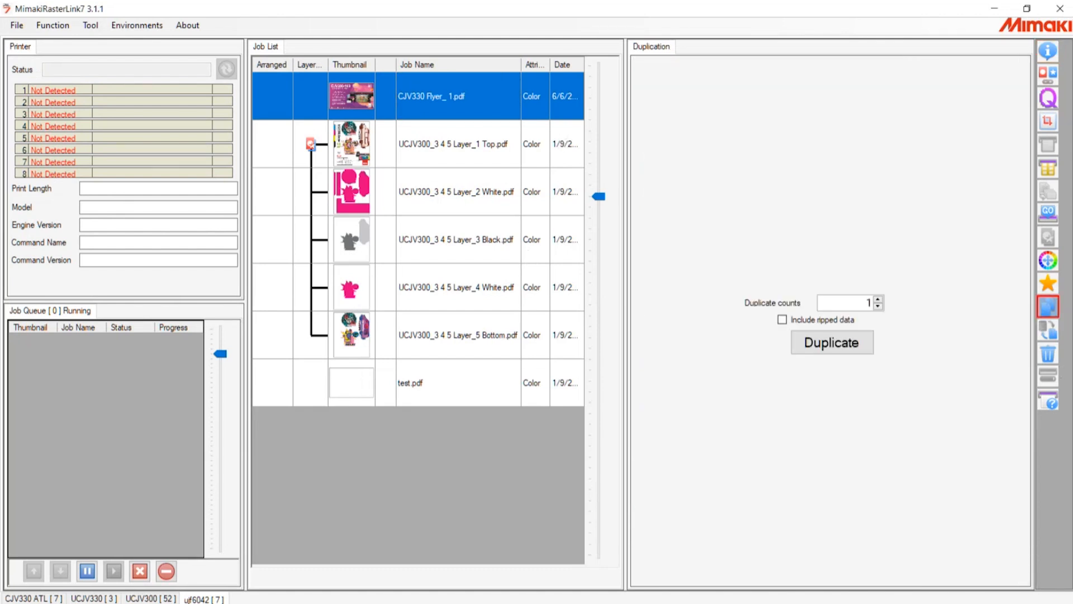
{"action": "left_click", "coordinate": [877, 299]}
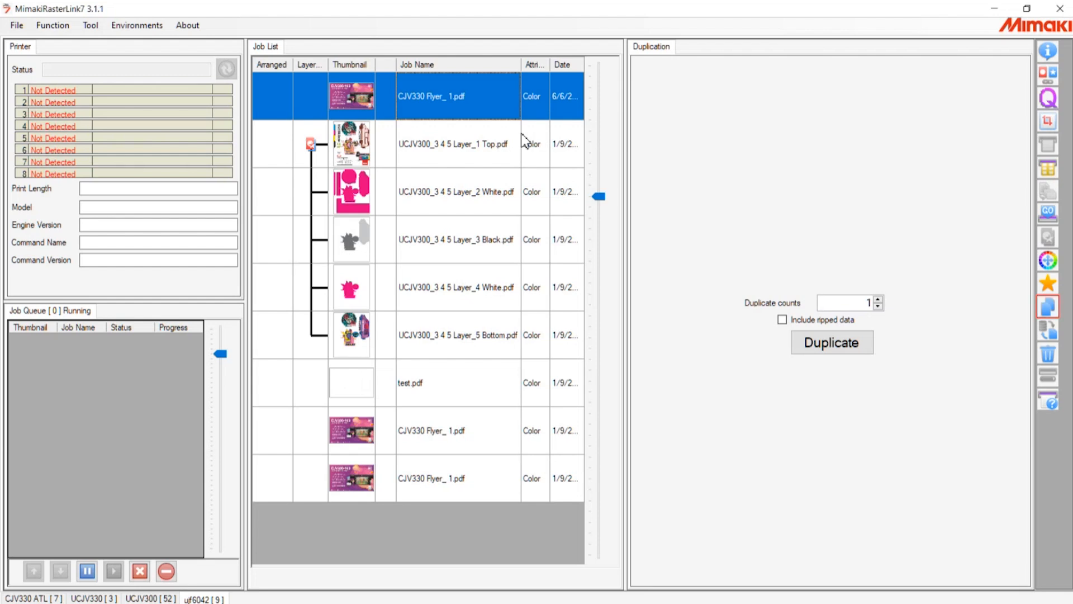
{"action": "left_click", "coordinate": [456, 431]}
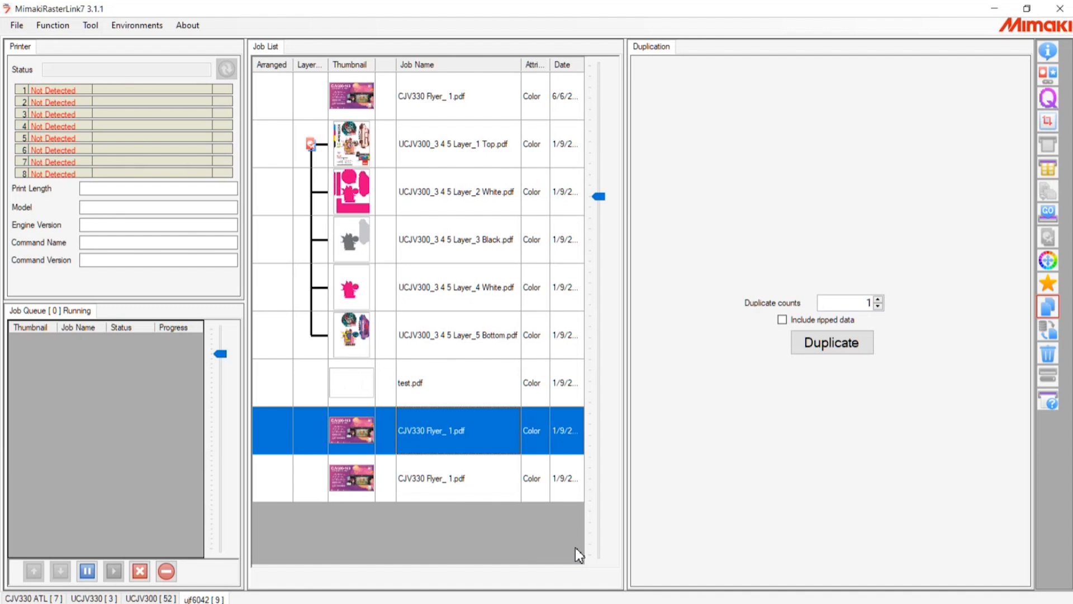
{"action": "key", "text": "Down"}
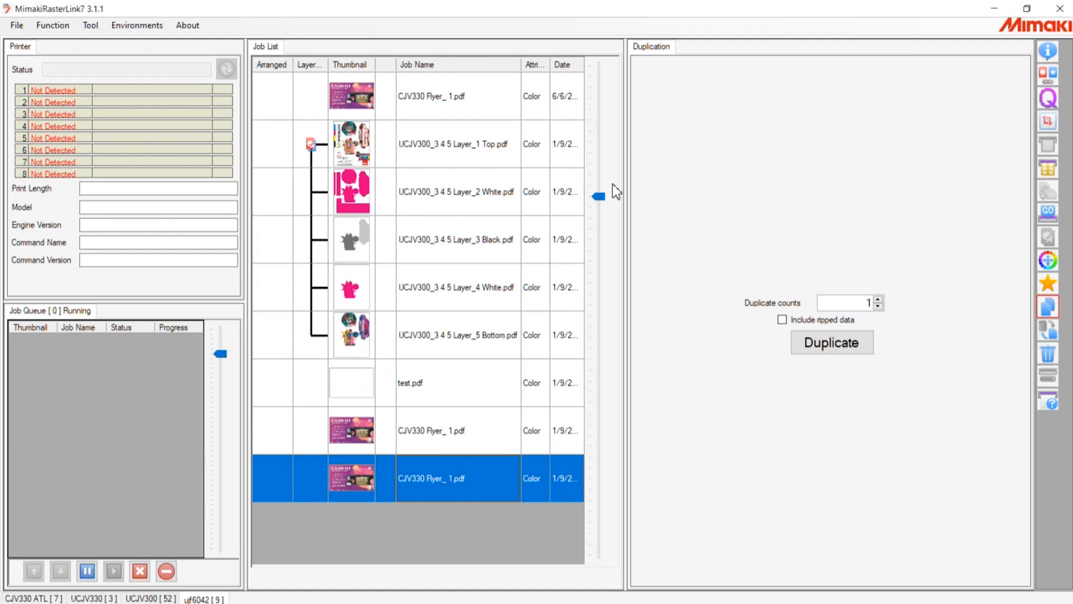
Step: Back up the five-layer UCJV300 composite job to the Desktop as UCJV300_3 4 5 Layer_1 Top_20250109 without deleting it
{"action": "left_click", "coordinate": [503, 334]}
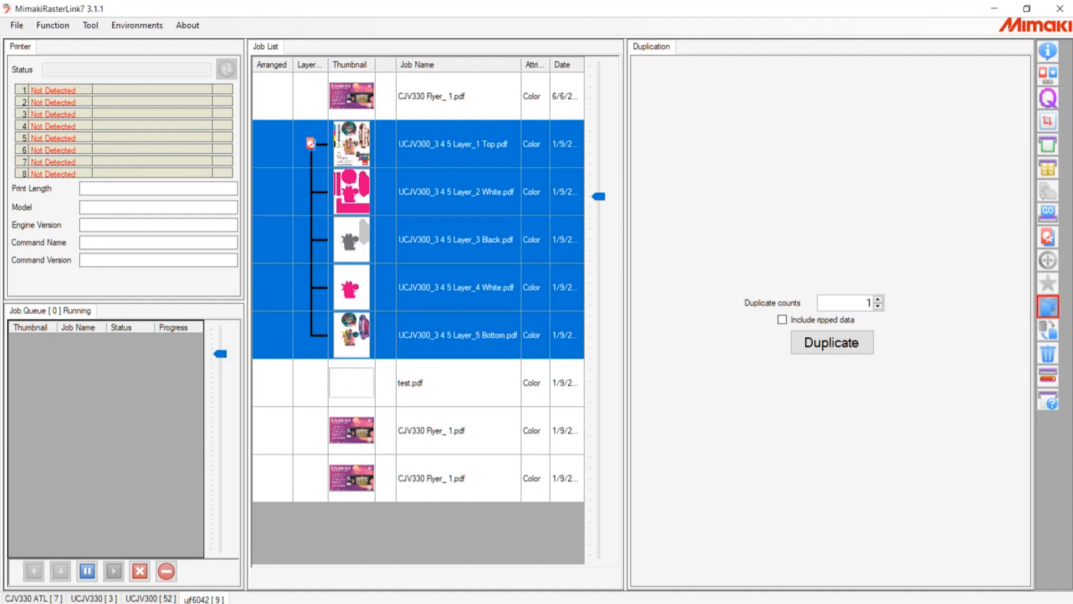
{"action": "left_click", "coordinate": [1048, 329]}
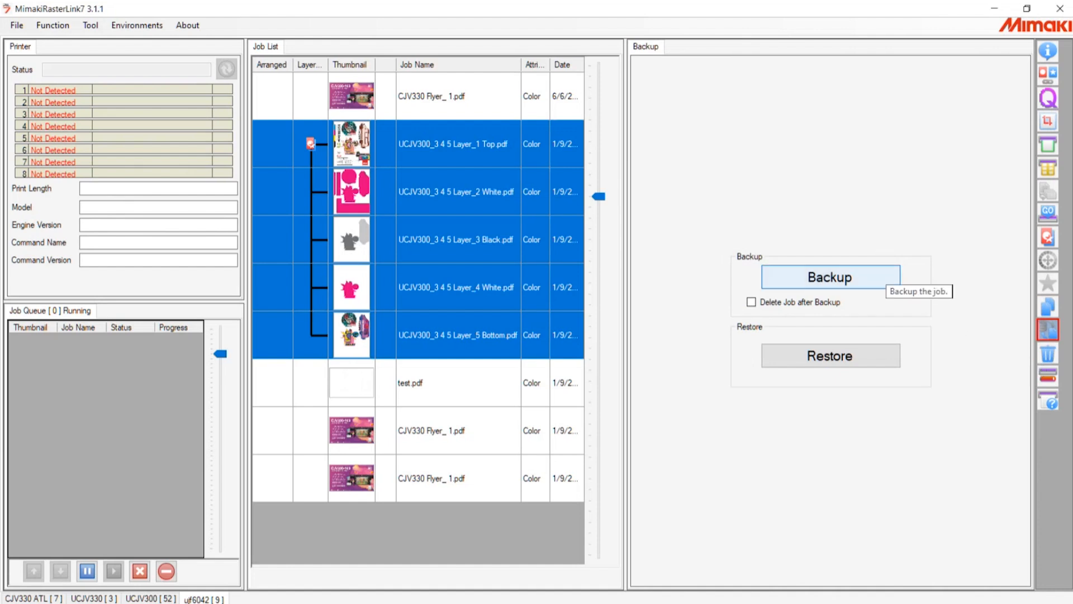
{"action": "left_click", "coordinate": [877, 279]}
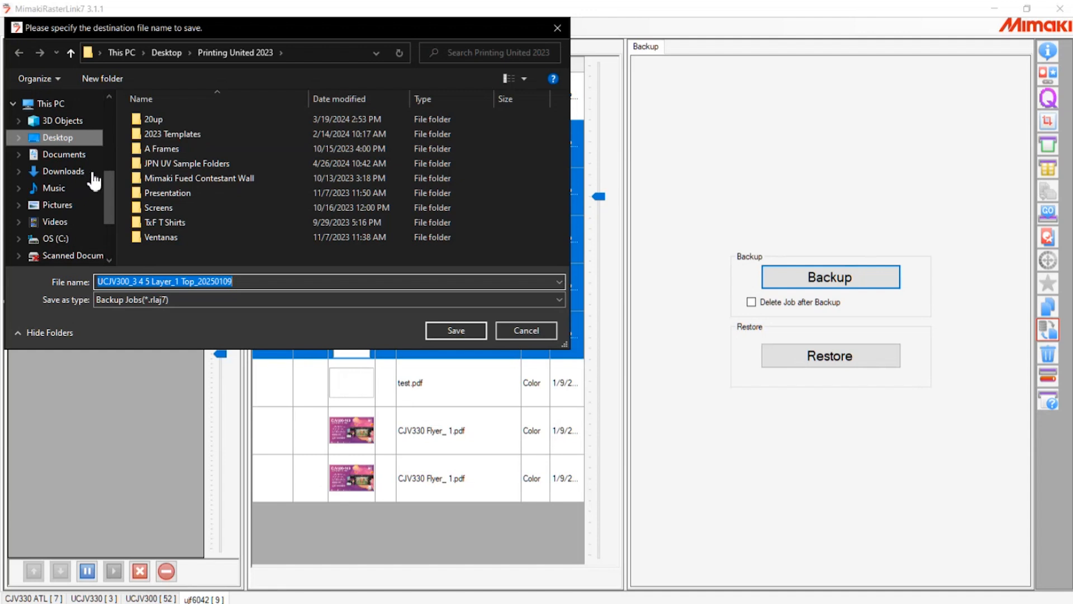
{"action": "left_click", "coordinate": [57, 137]}
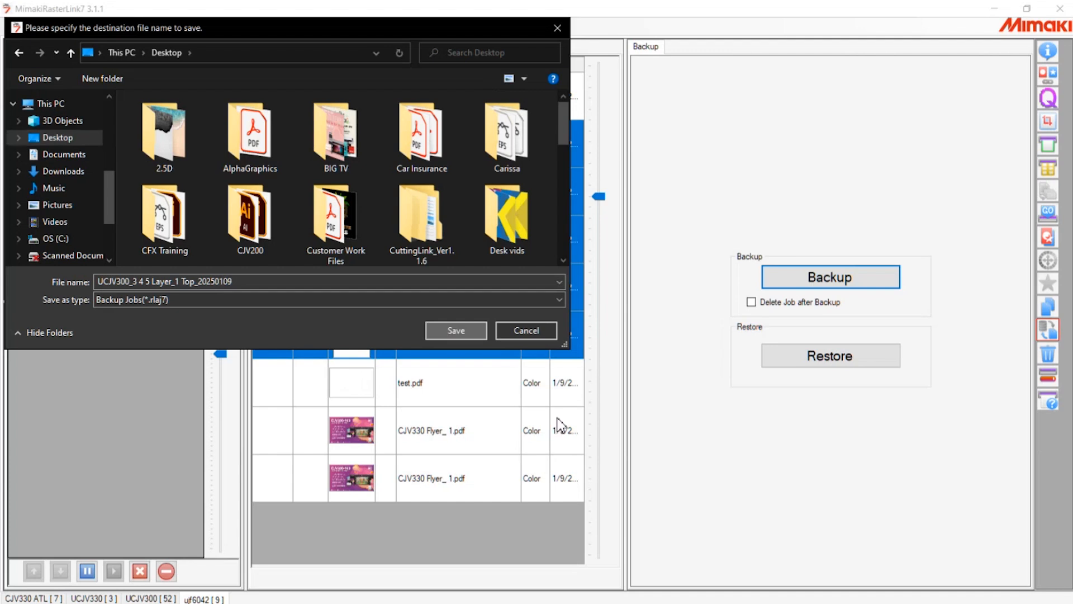
{"action": "key", "text": "Return"}
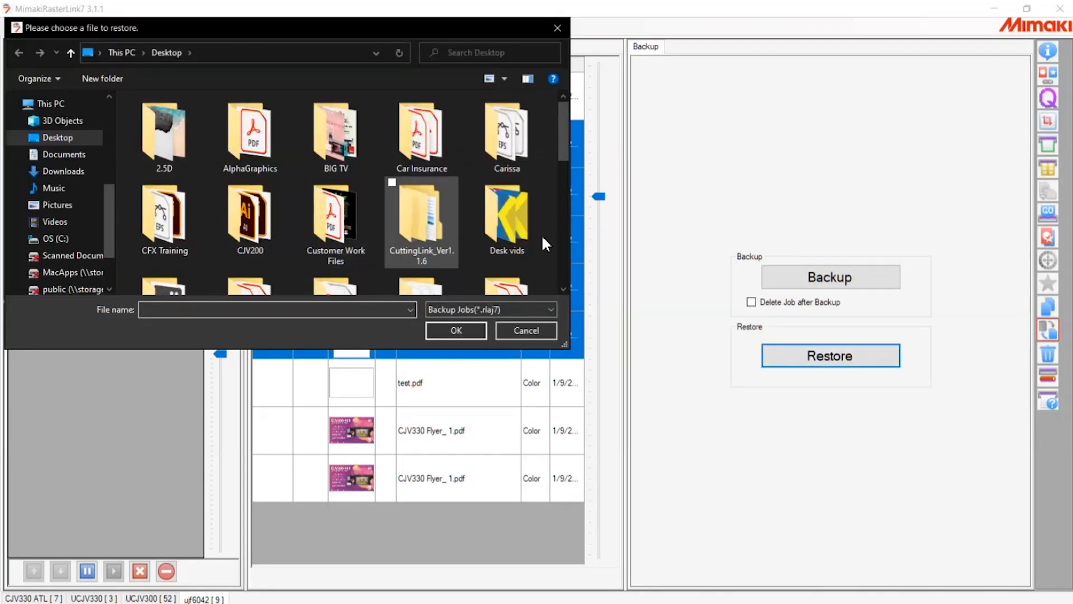
Step: Restore the layered job from the Desktop backup file UCJV300_3 4 5 Layer_1 Top_20250109.rlaj7
{"action": "scroll", "coordinate": [708, 214], "scroll_direction": "down", "scroll_amount": 1}
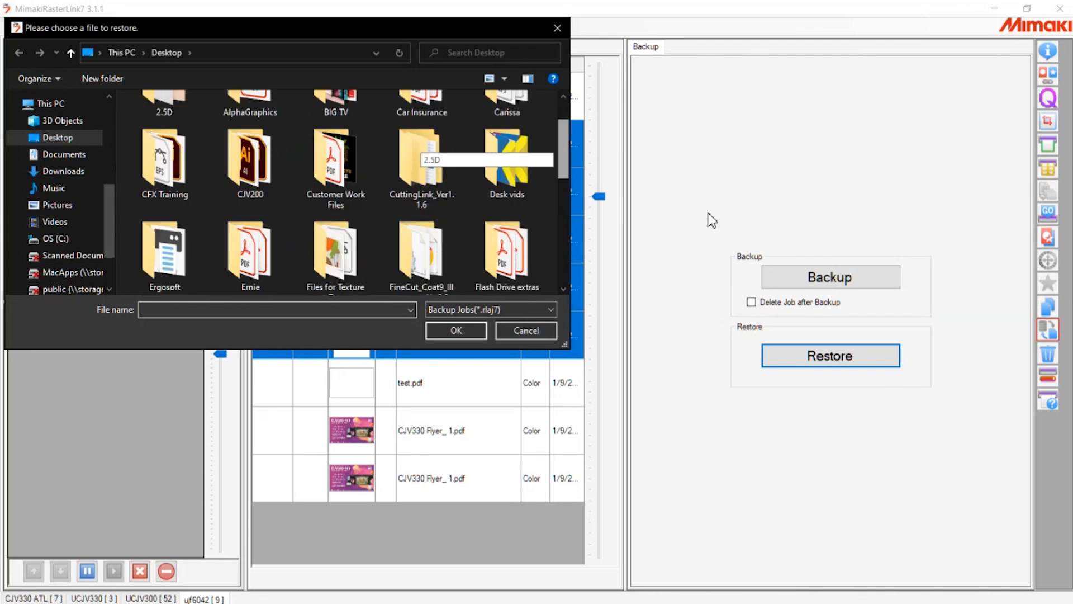
{"action": "scroll", "coordinate": [709, 220], "scroll_direction": "down", "scroll_amount": 3}
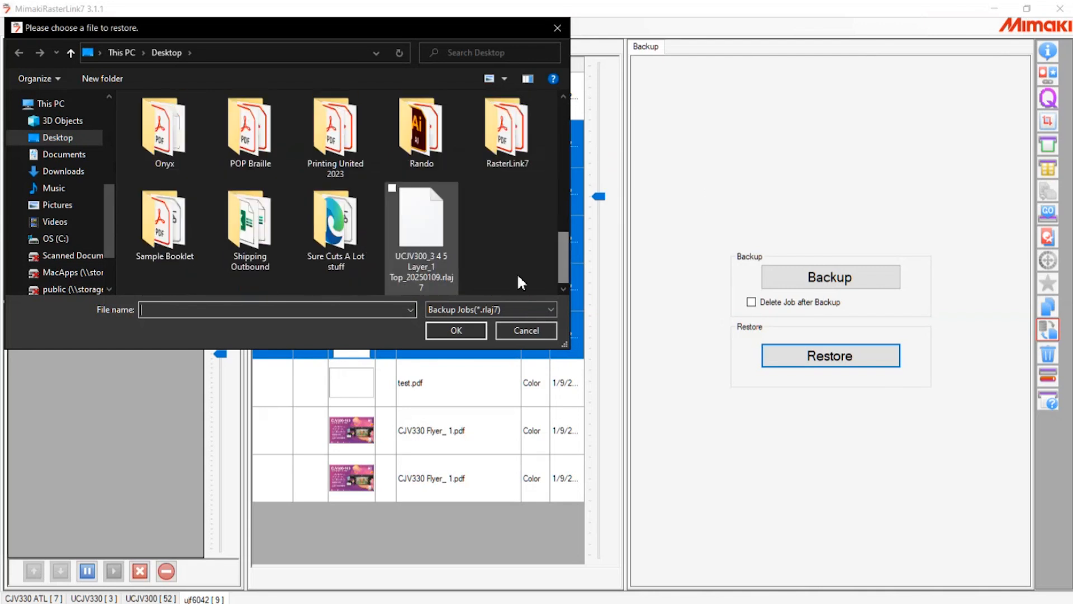
{"action": "left_click", "coordinate": [422, 235]}
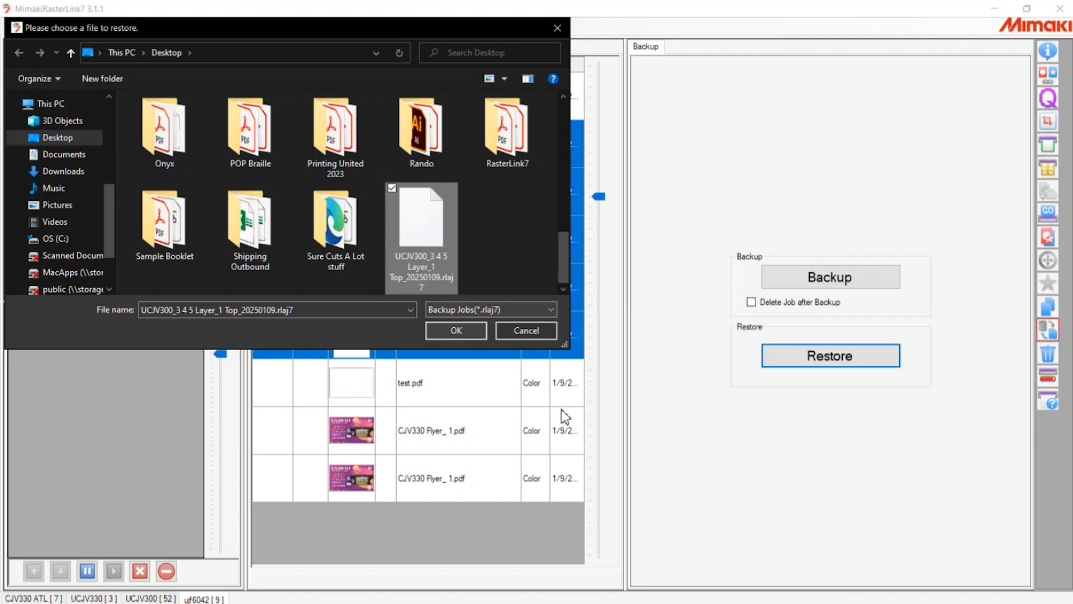
{"action": "key", "text": "Return"}
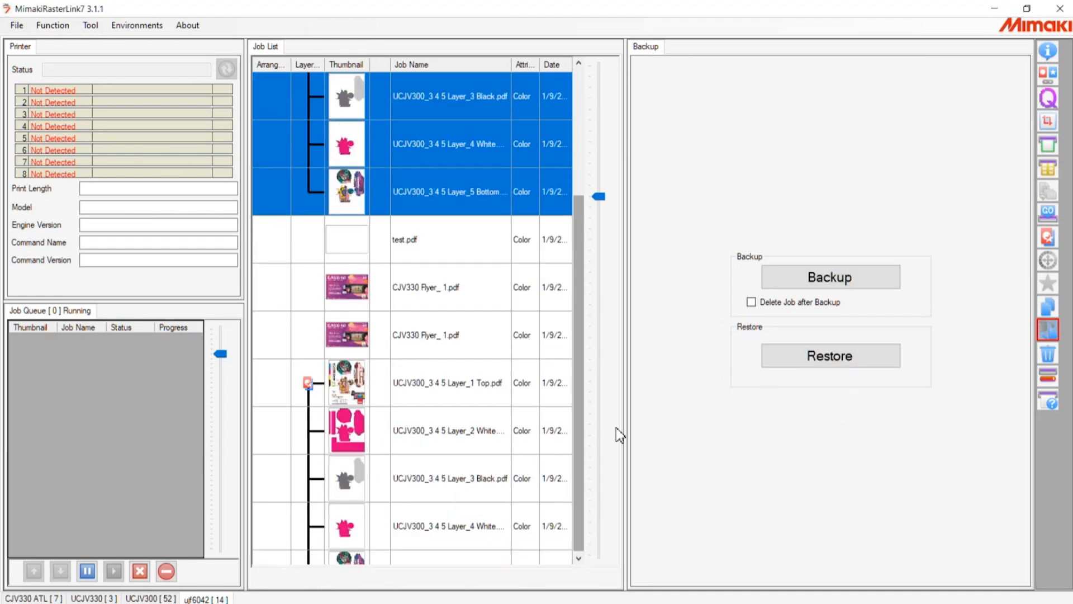
Step: Examine the color replacement, print quality settings and properties of the restored UCJV300 layered job
{"action": "left_click", "coordinate": [553, 492]}
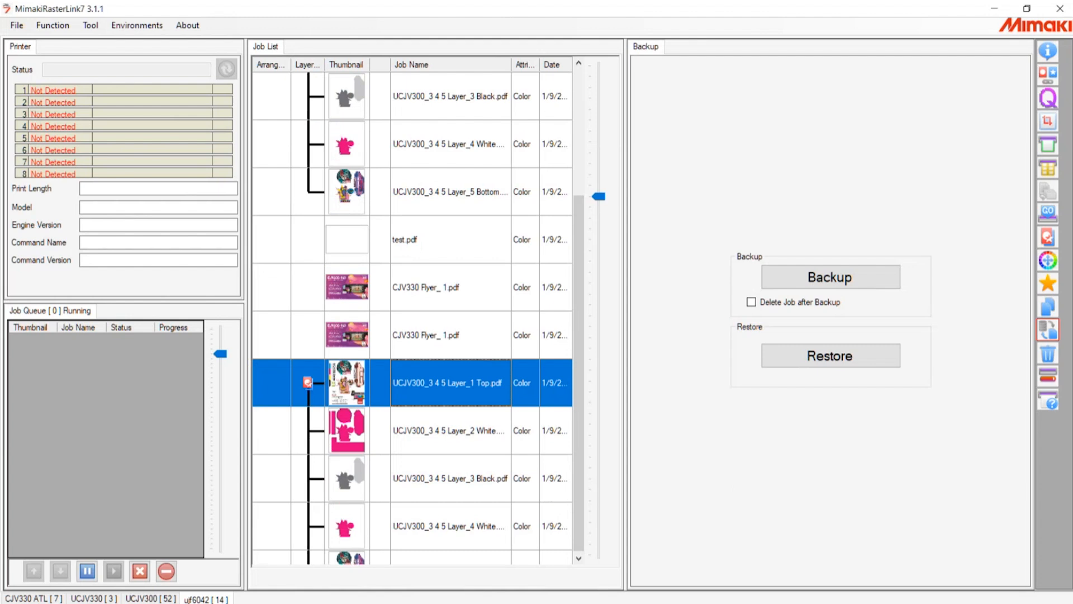
{"action": "left_click", "coordinate": [1048, 260]}
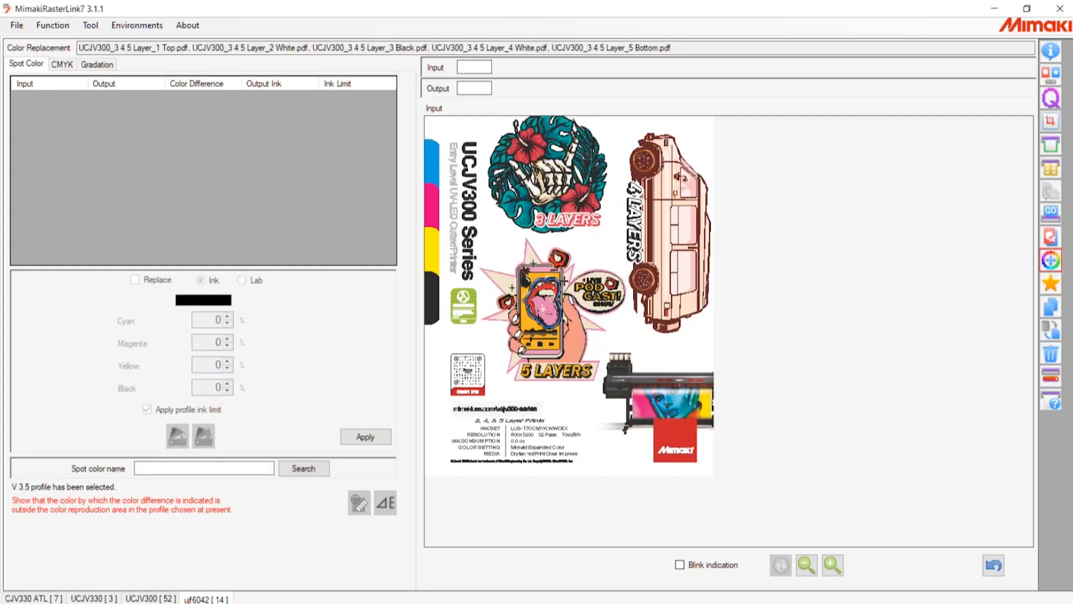
{"action": "left_click", "coordinate": [1052, 99]}
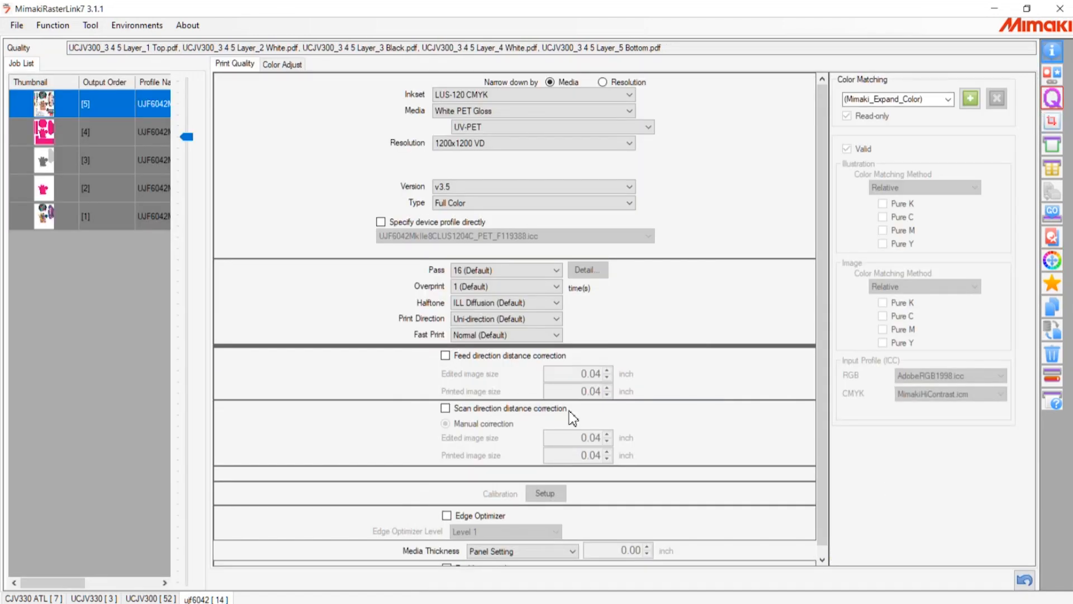
{"action": "left_click", "coordinate": [1051, 52]}
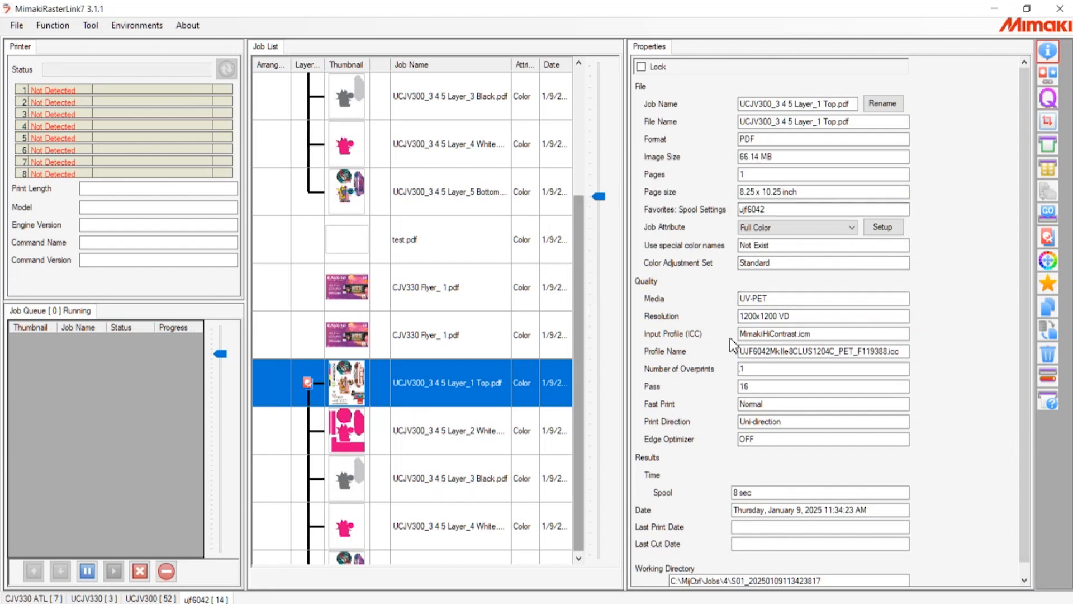
Step: Delete all five layers of the restored UCJV300 job completely
{"action": "scroll", "coordinate": [726, 336], "scroll_direction": "down", "scroll_amount": 1}
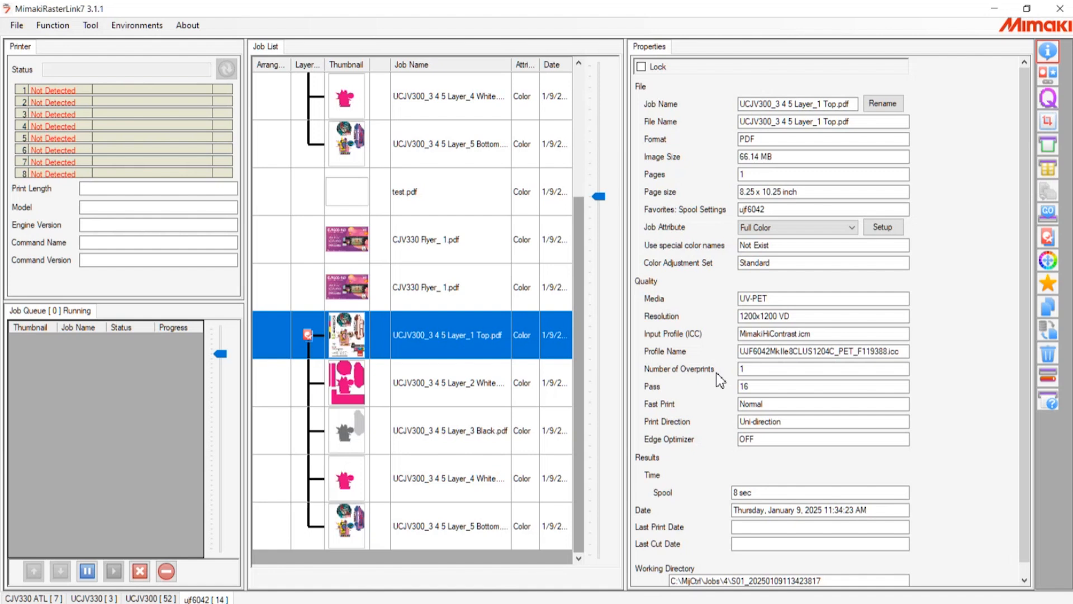
{"action": "left_click_drag", "start_coordinate": [559, 526], "coordinate": [561, 347]}
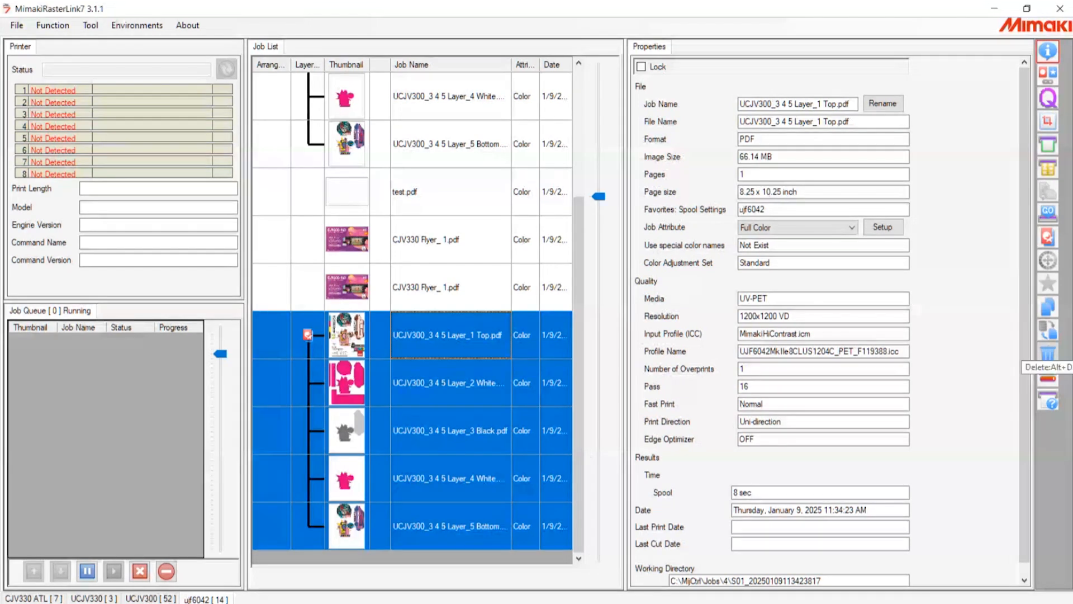
{"action": "left_click", "coordinate": [1048, 353]}
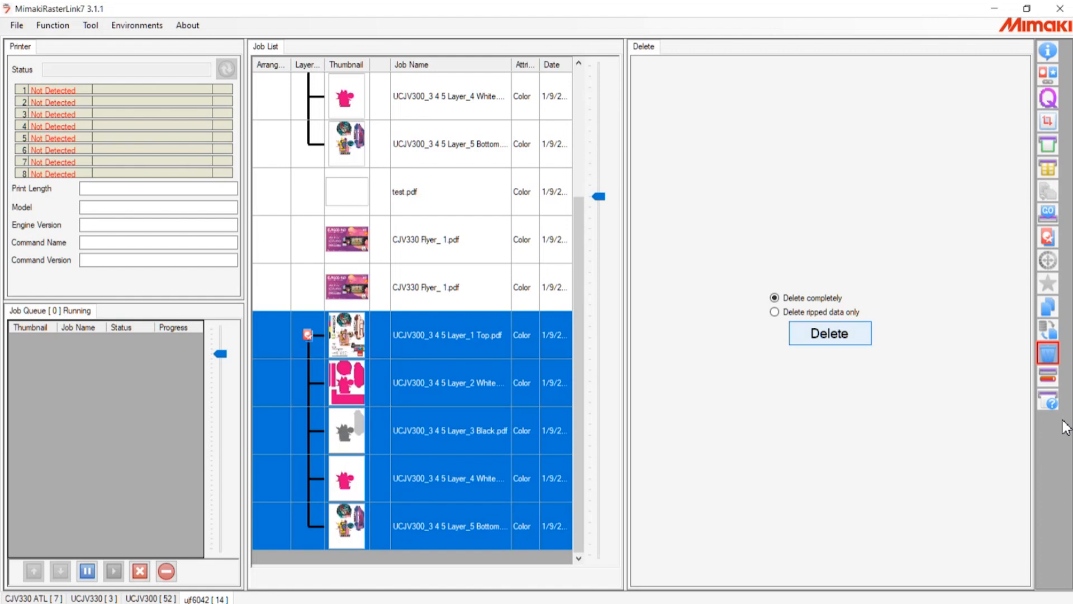
{"action": "key", "text": "Return"}
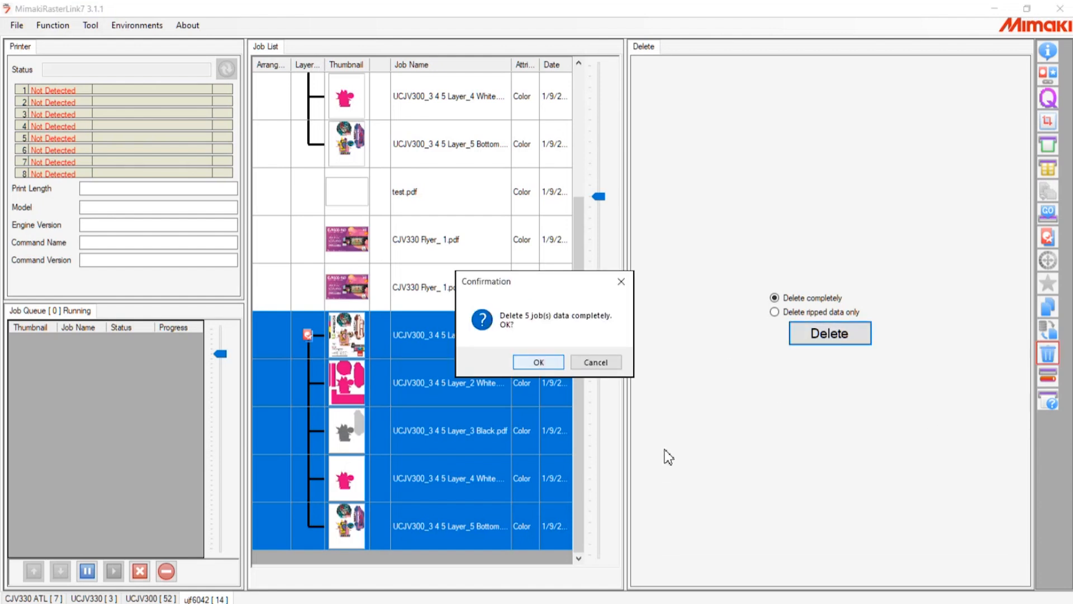
{"action": "key", "text": "Return"}
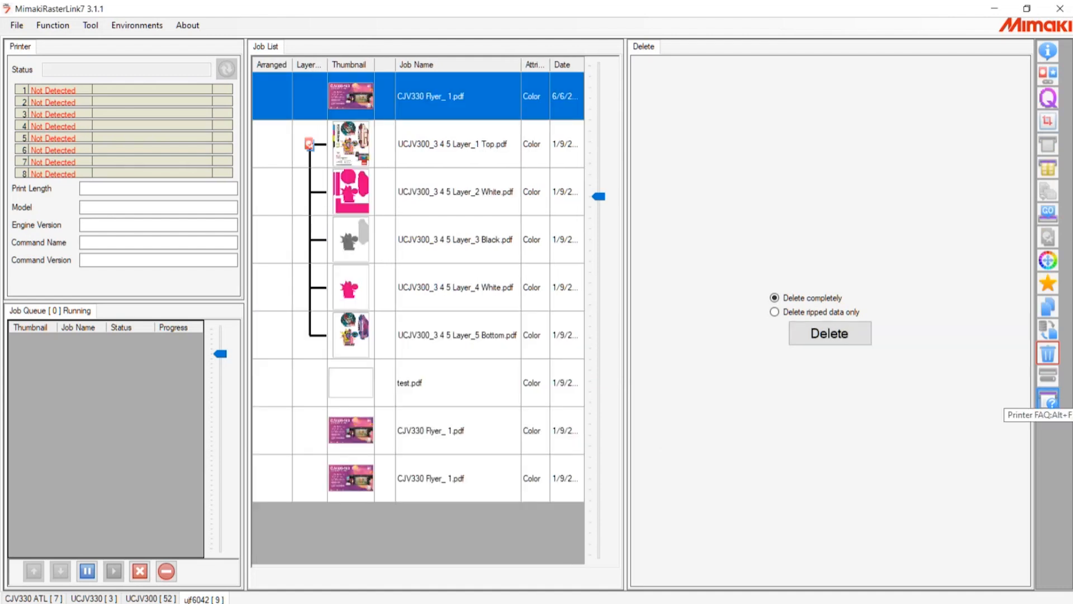
Step: Move the first duplicated CJV330 Flyer_ 1.pdf job to the top of the job list
{"action": "right_click", "coordinate": [538, 555]}
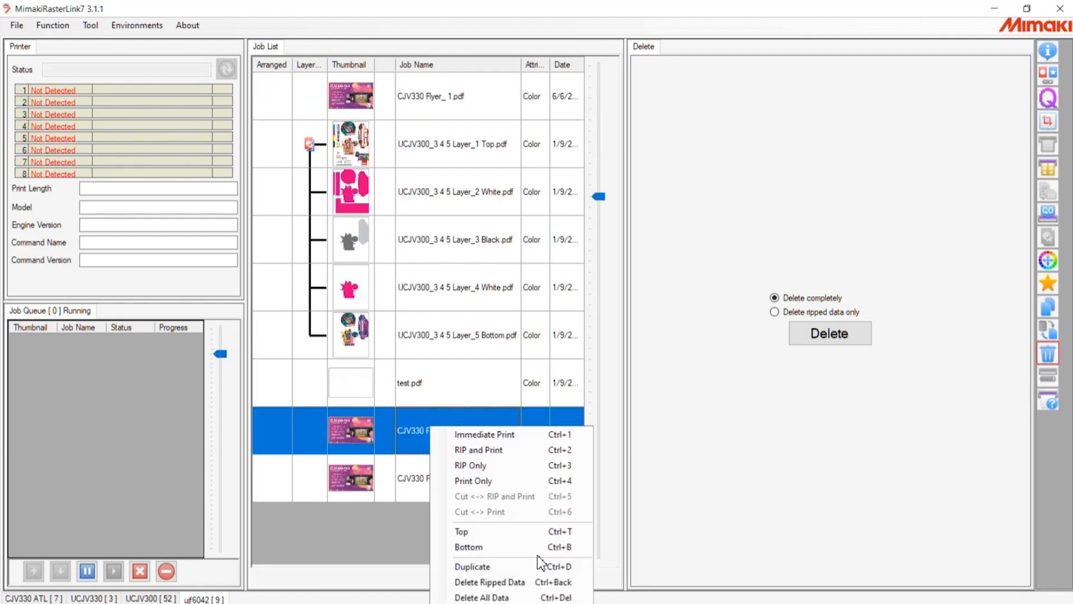
{"action": "key", "text": "Down"}
{"action": "key", "text": "Down"}
{"action": "key", "text": "Down"}
{"action": "key", "text": "Down"}
{"action": "key", "text": "Down"}
{"action": "key", "text": "Down"}
{"action": "key", "text": "Down"}
{"action": "key", "text": "Down"}
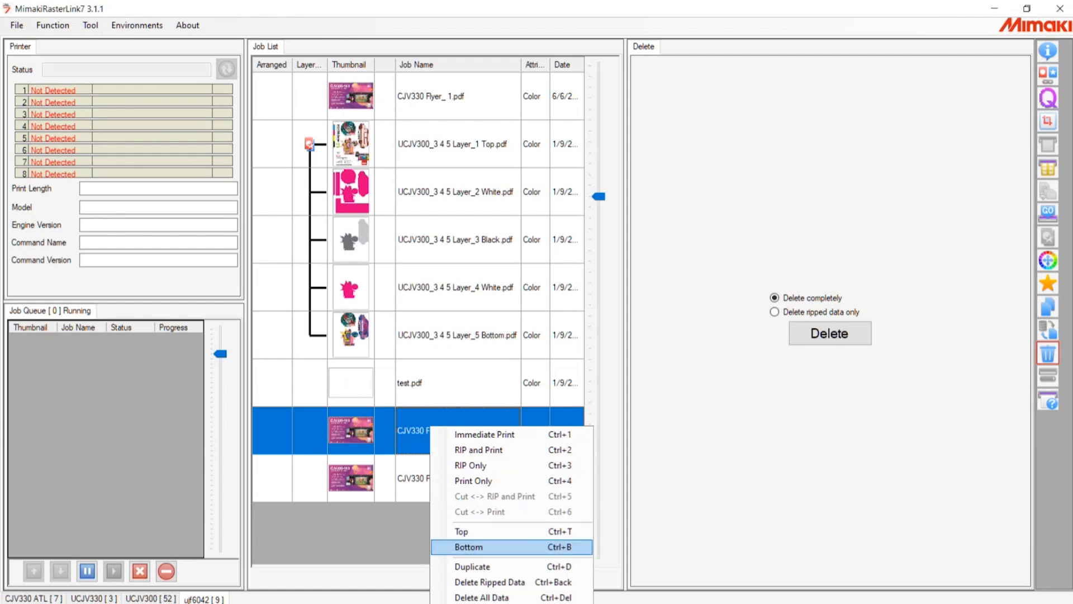
{"action": "key", "text": "Up"}
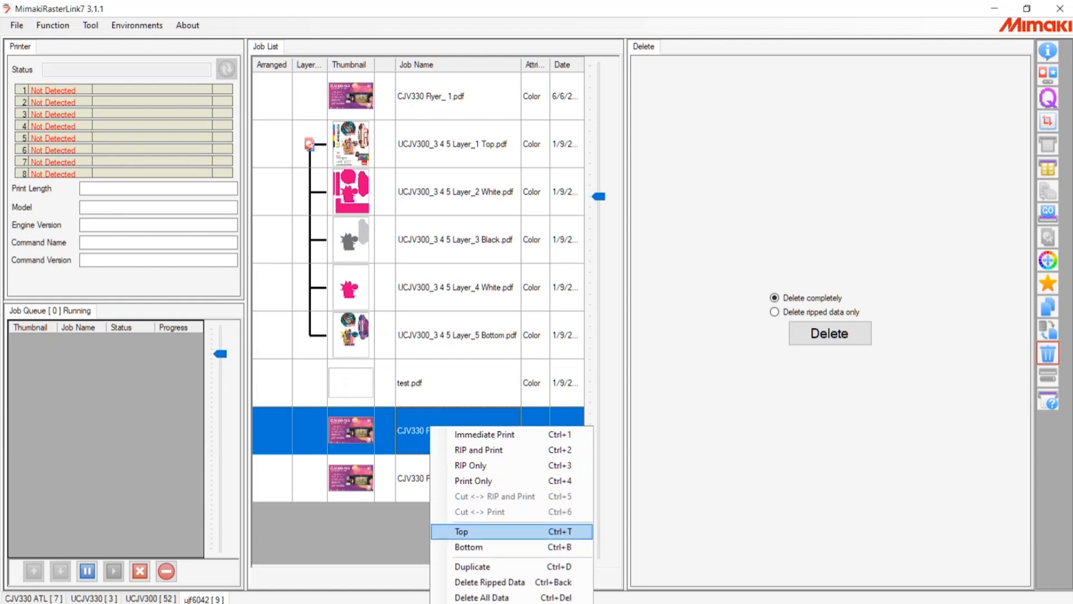
{"action": "key", "text": "Return"}
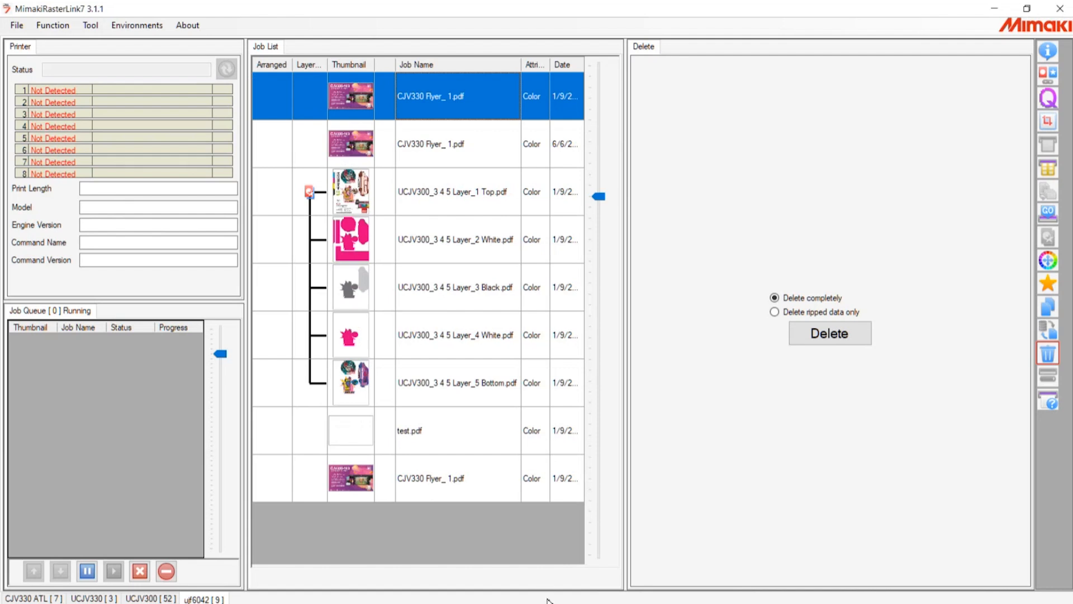
Step: Duplicate the last CJV330 Flyer_ 1.pdf job in the list once
{"action": "left_click", "coordinate": [438, 478]}
{"action": "right_click", "coordinate": [438, 478]}
{"action": "key", "text": "Down"}
{"action": "key", "text": "Down"}
{"action": "key", "text": "Down"}
{"action": "key", "text": "Down"}
{"action": "key", "text": "Down"}
{"action": "key", "text": "Down"}
{"action": "key", "text": "Down"}
{"action": "key", "text": "Down"}
{"action": "key", "text": "Down"}
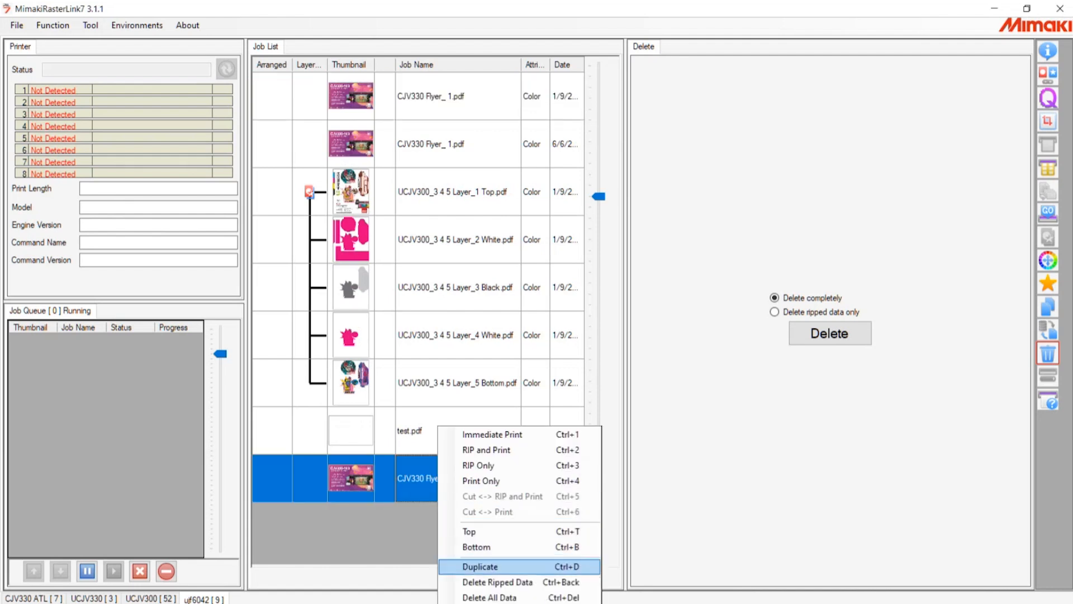
{"action": "key", "text": "Return"}
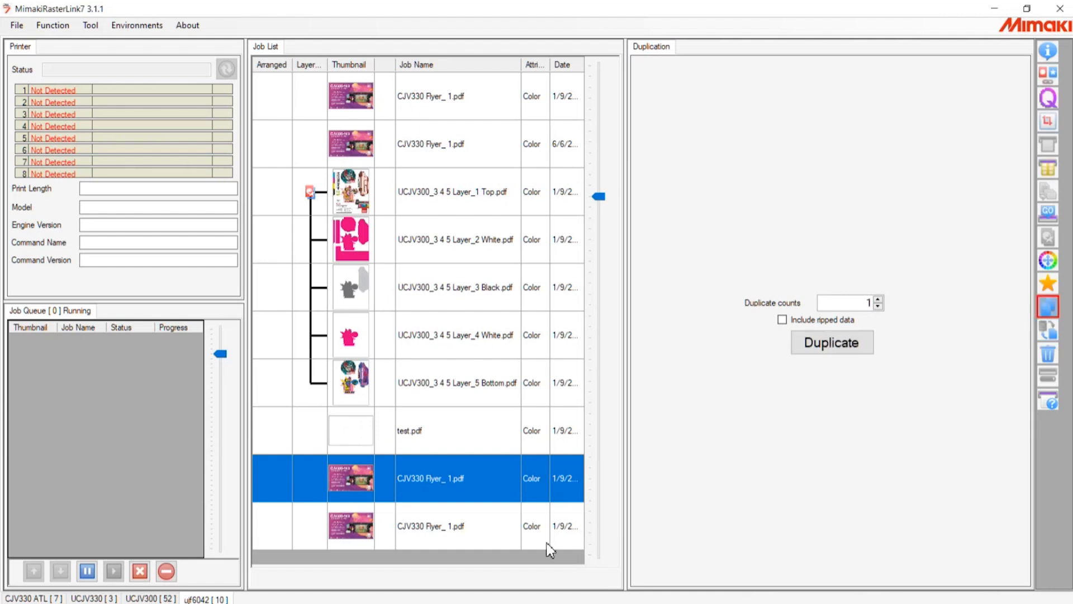
Step: Delete all data of test.pdf and the two CJV330 Flyer_ 1.pdf jobs below it
{"action": "left_click", "coordinate": [458, 430]}
{"action": "left_click", "coordinate": [532, 535], "text": "shift"}
{"action": "right_click", "coordinate": [531, 535]}
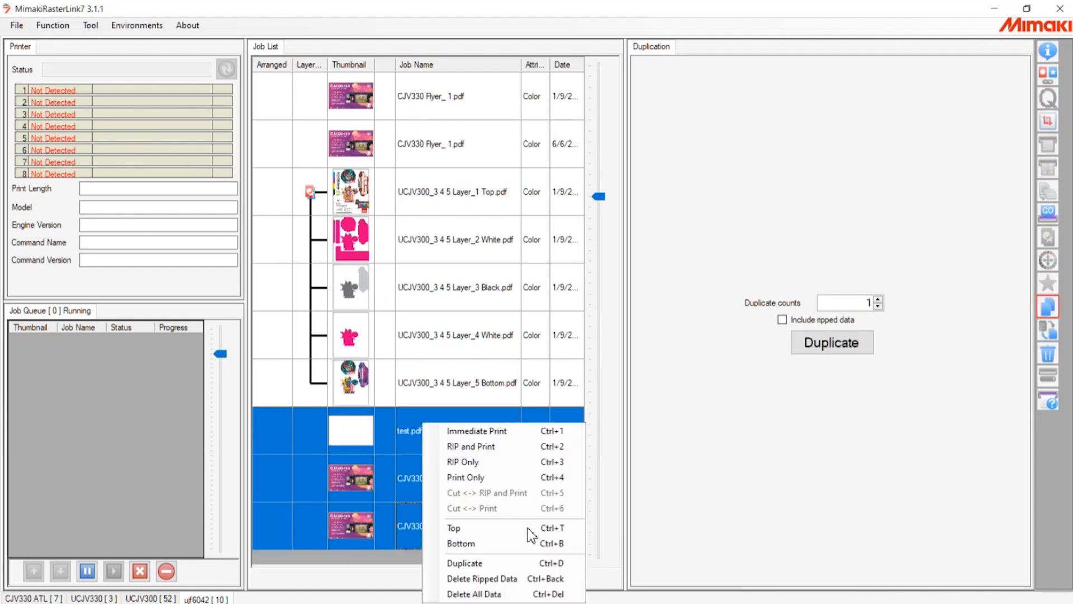
{"action": "left_click", "coordinate": [474, 594]}
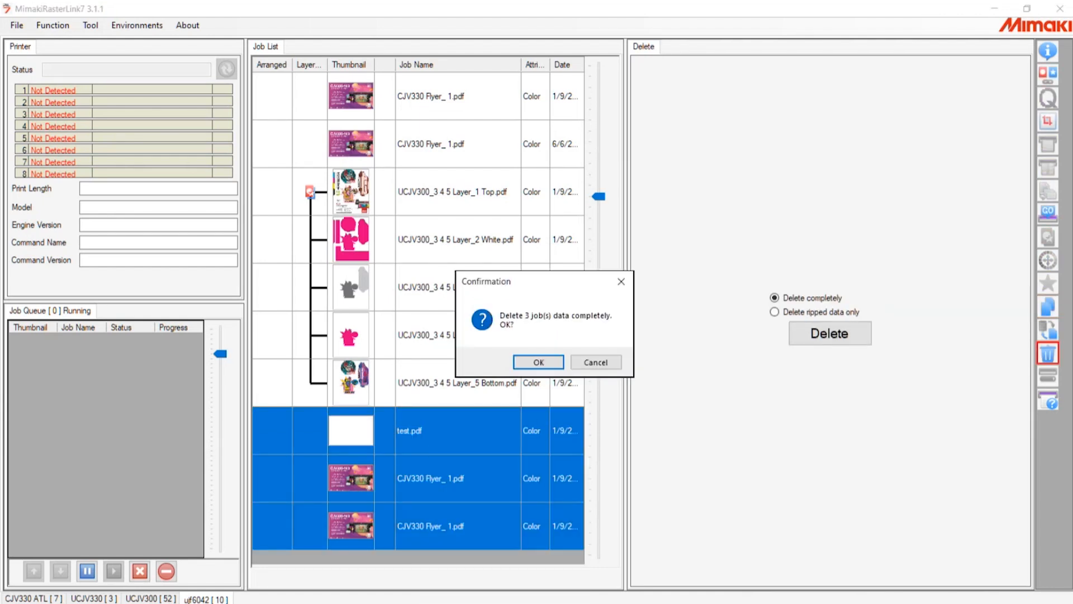
{"action": "key", "text": "Return"}
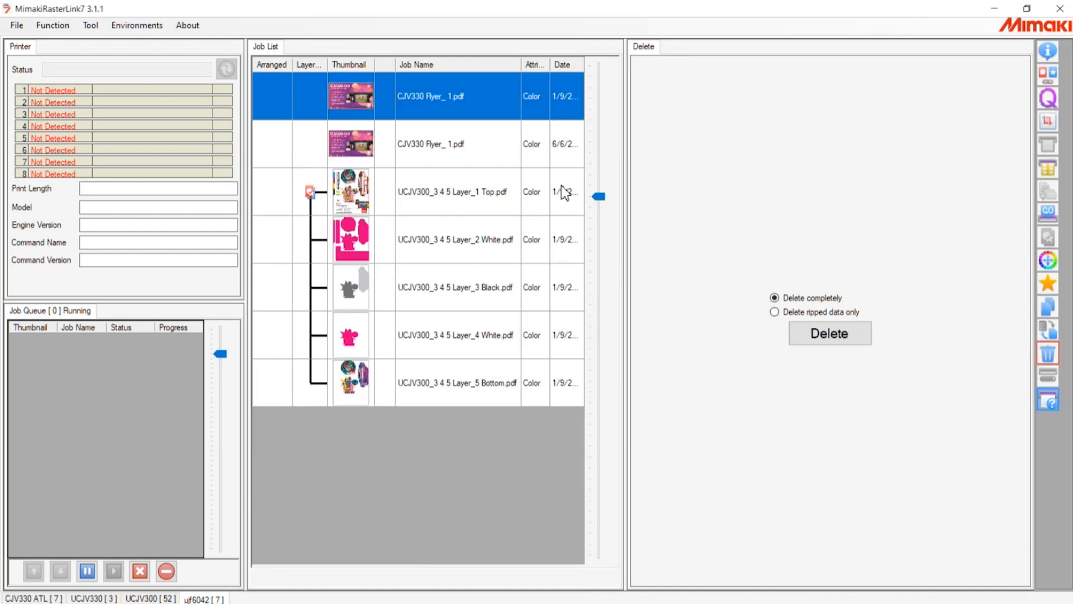
{"action": "right_click", "coordinate": [526, 120]}
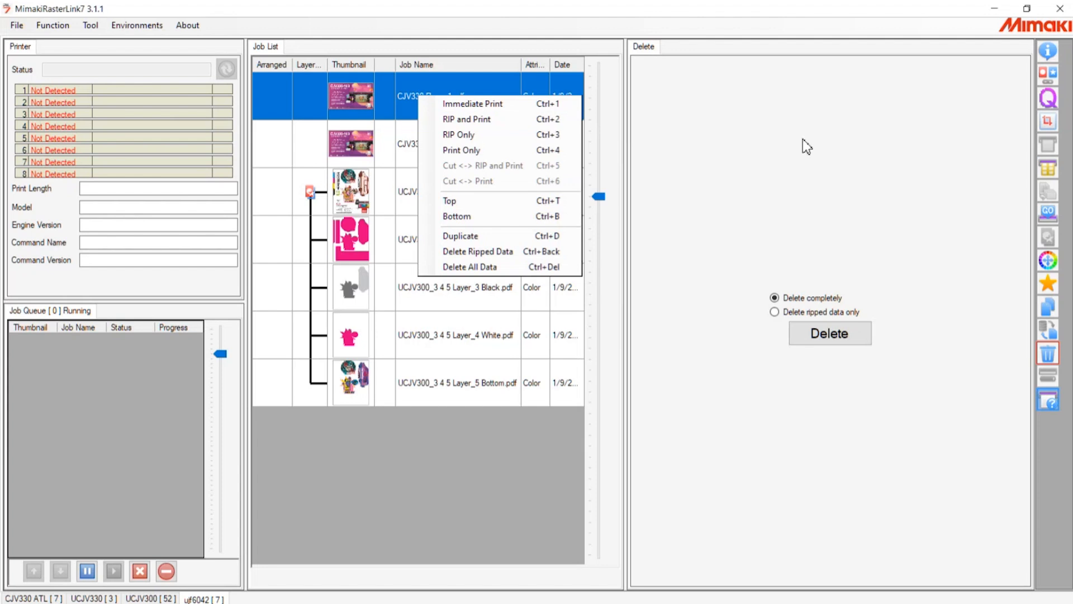
{"action": "key", "text": "Down"}
{"action": "key", "text": "Down"}
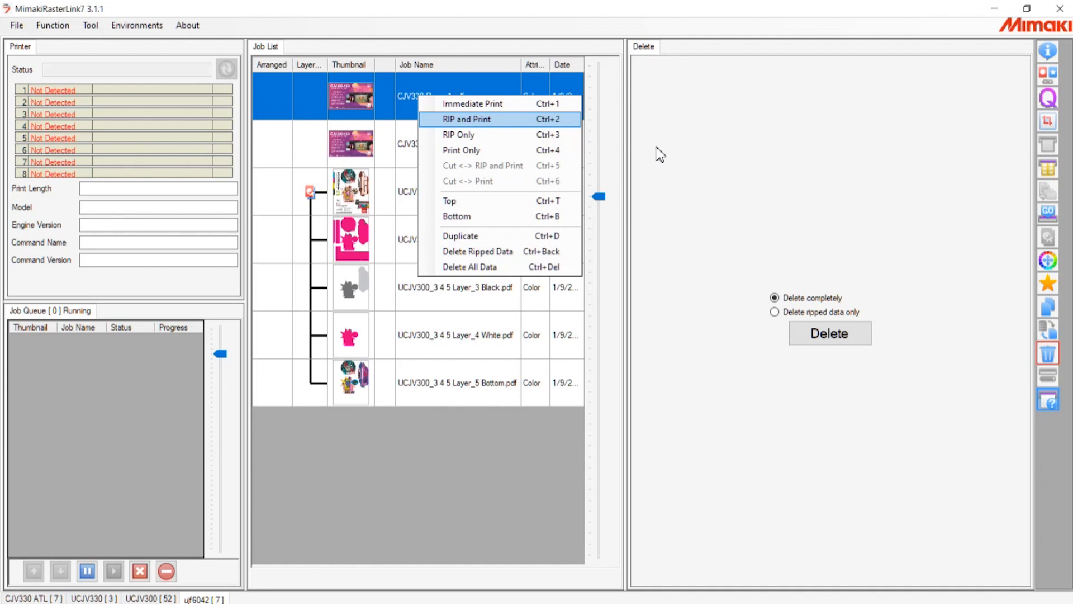
{"action": "key", "text": "Escape"}
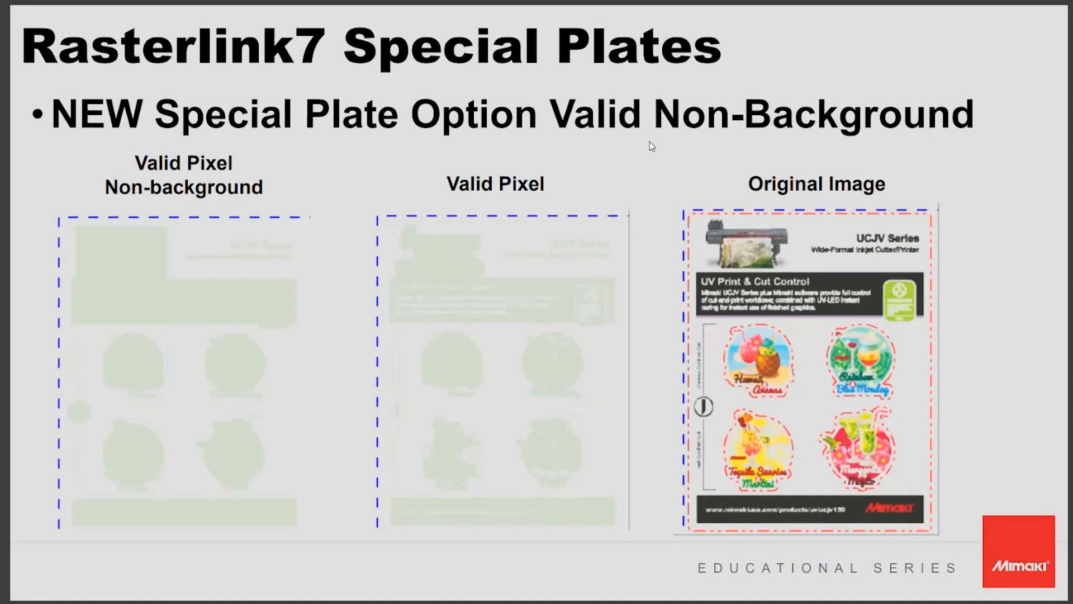
{"action": "key", "text": "Right"}
{"action": "key", "text": "Left"}
{"action": "key", "text": "Right"}
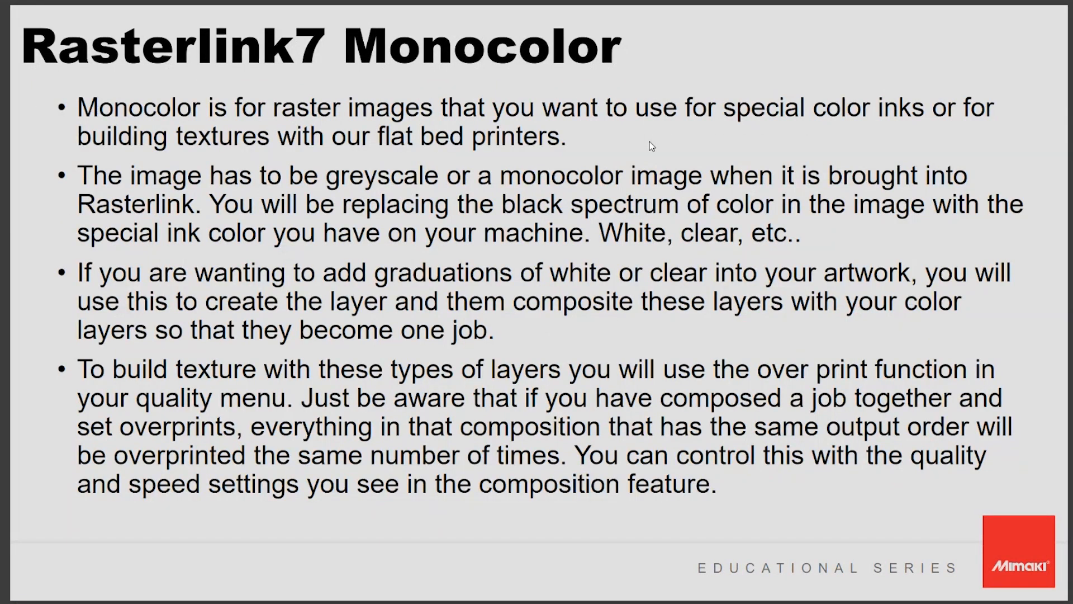